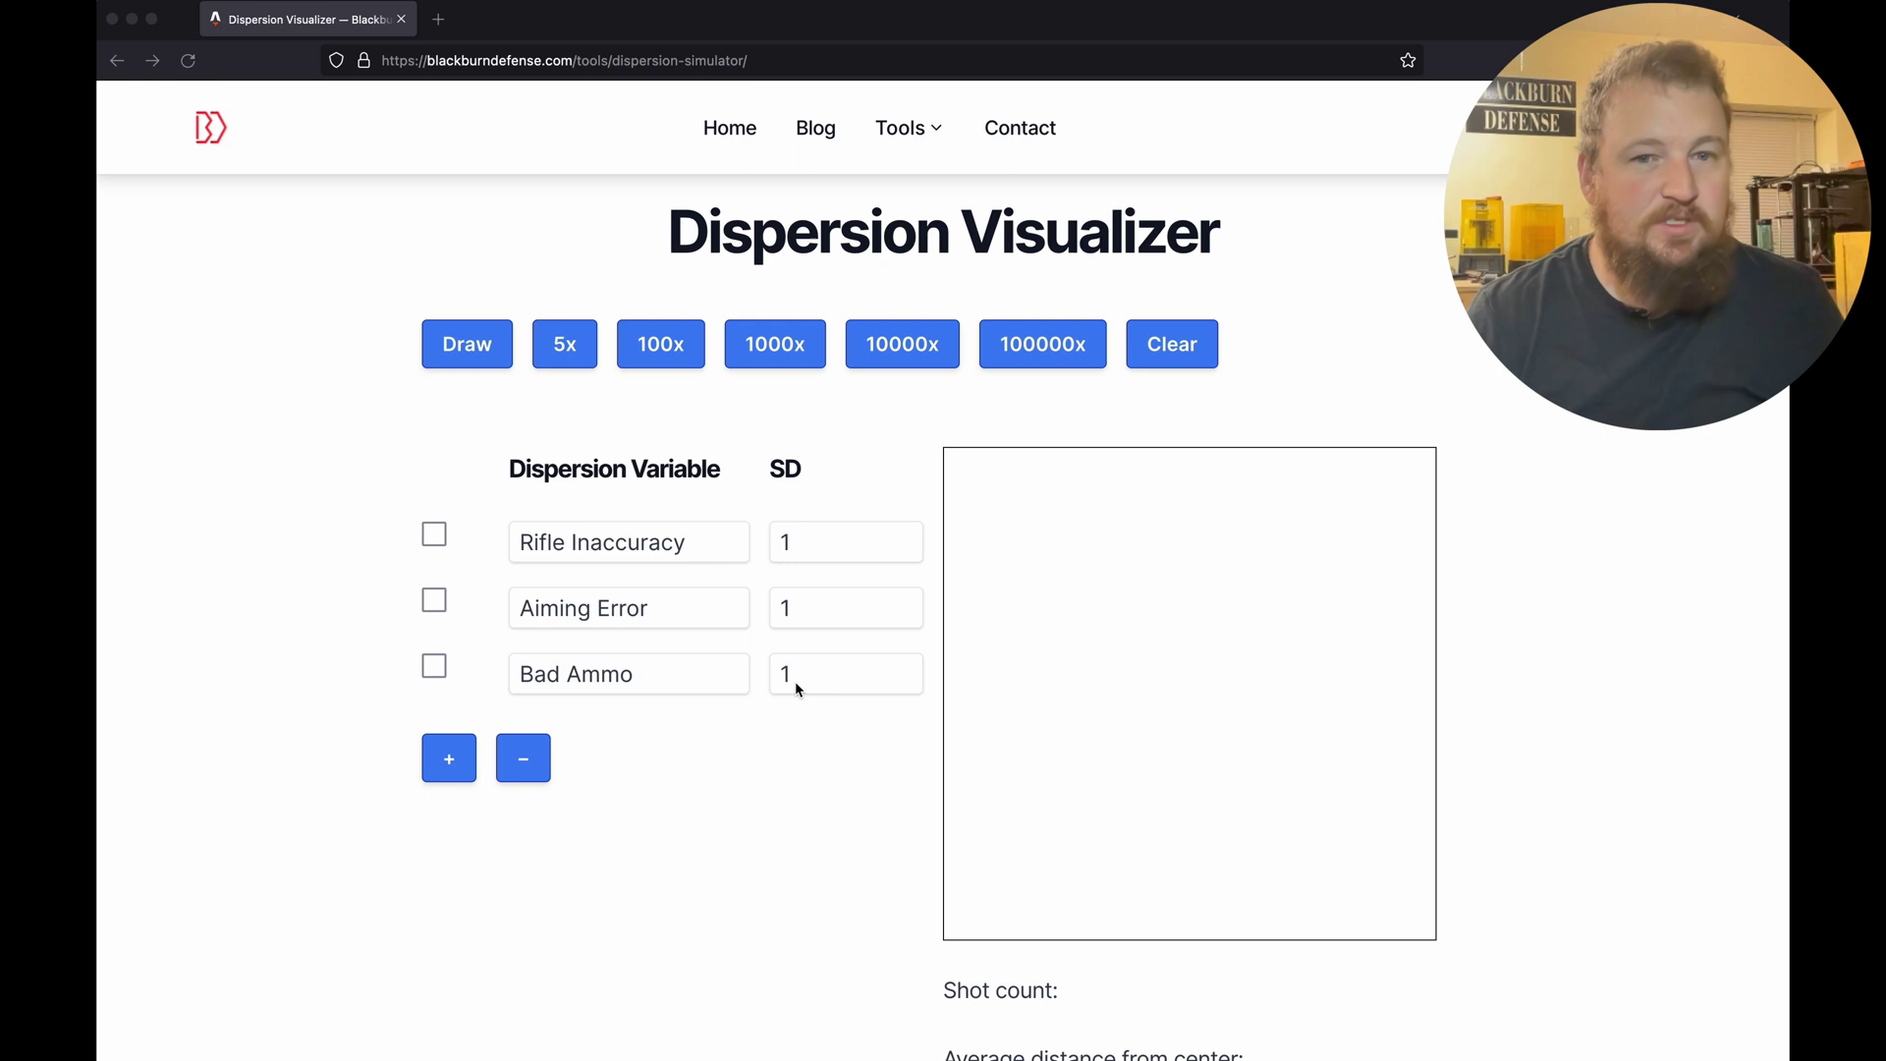
pyautogui.click(596, 545)
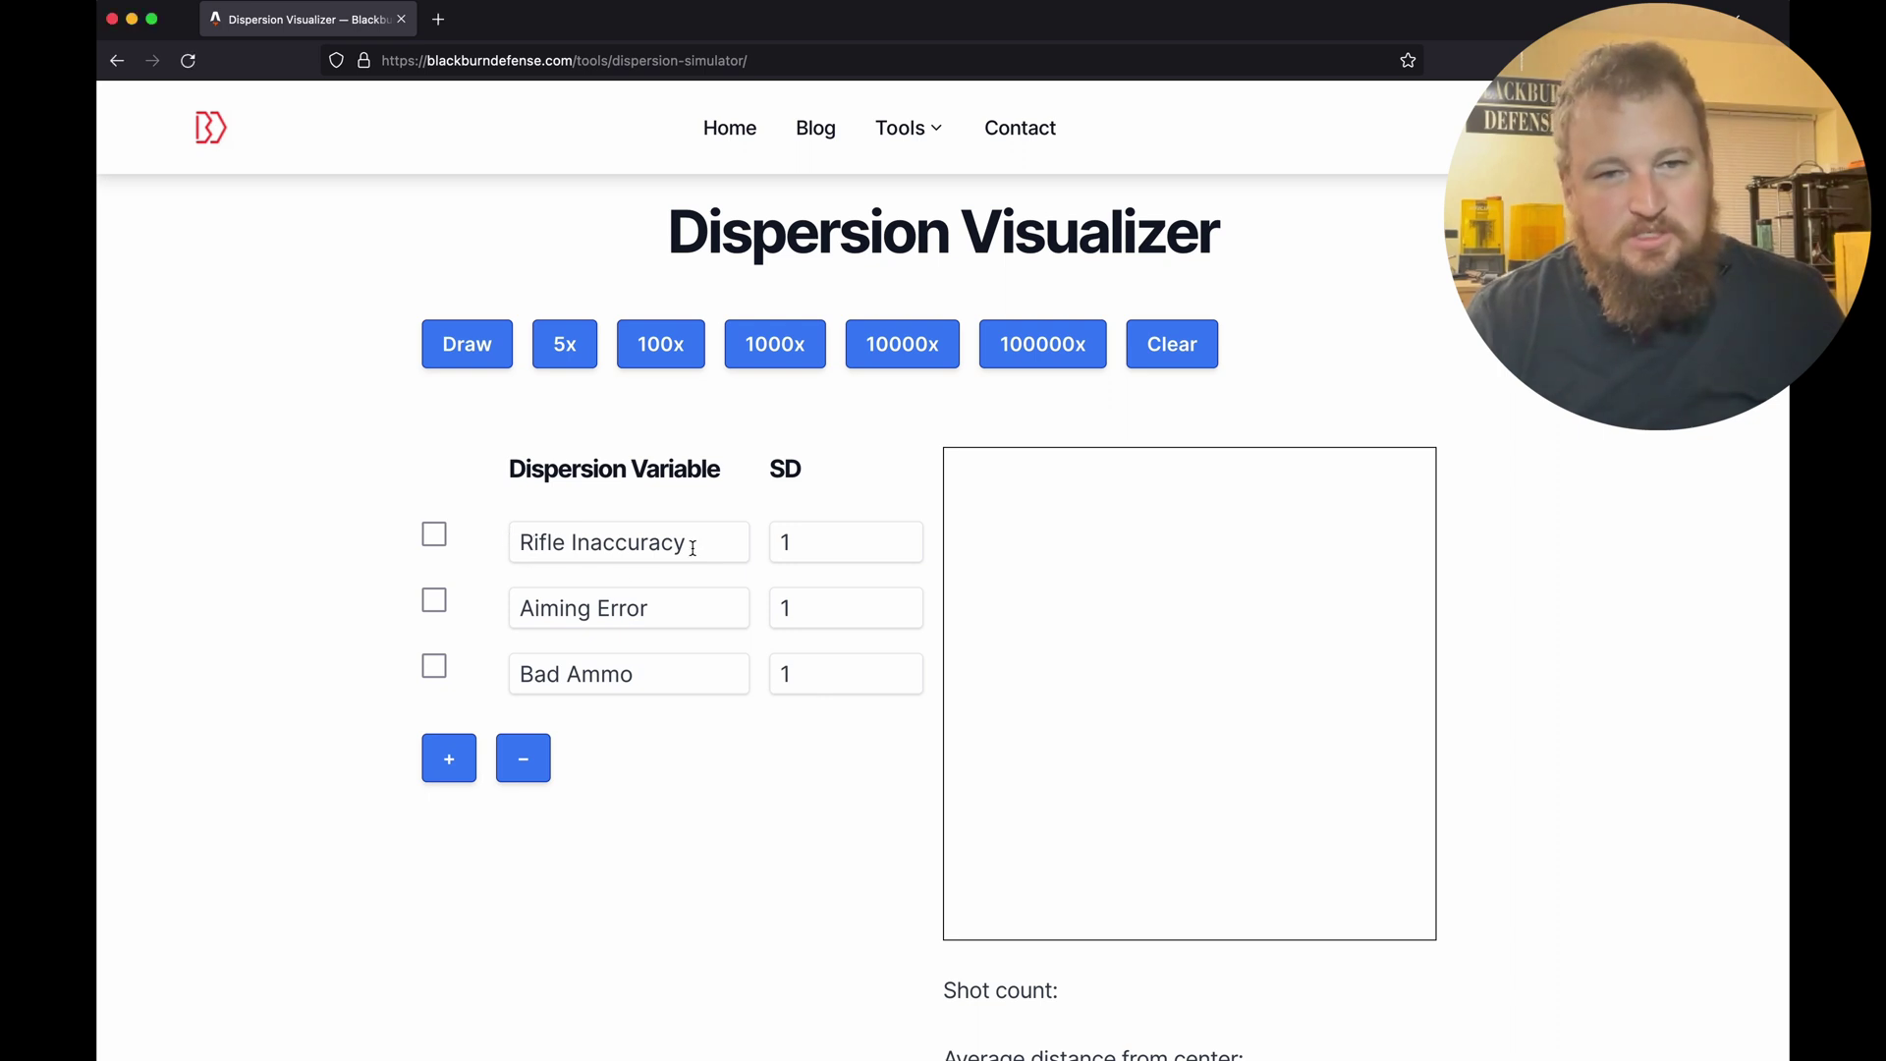
pyautogui.moveTo(693, 548); pyautogui.dragTo(502, 539)
pyautogui.moveTo(669, 605); pyautogui.dragTo(492, 606)
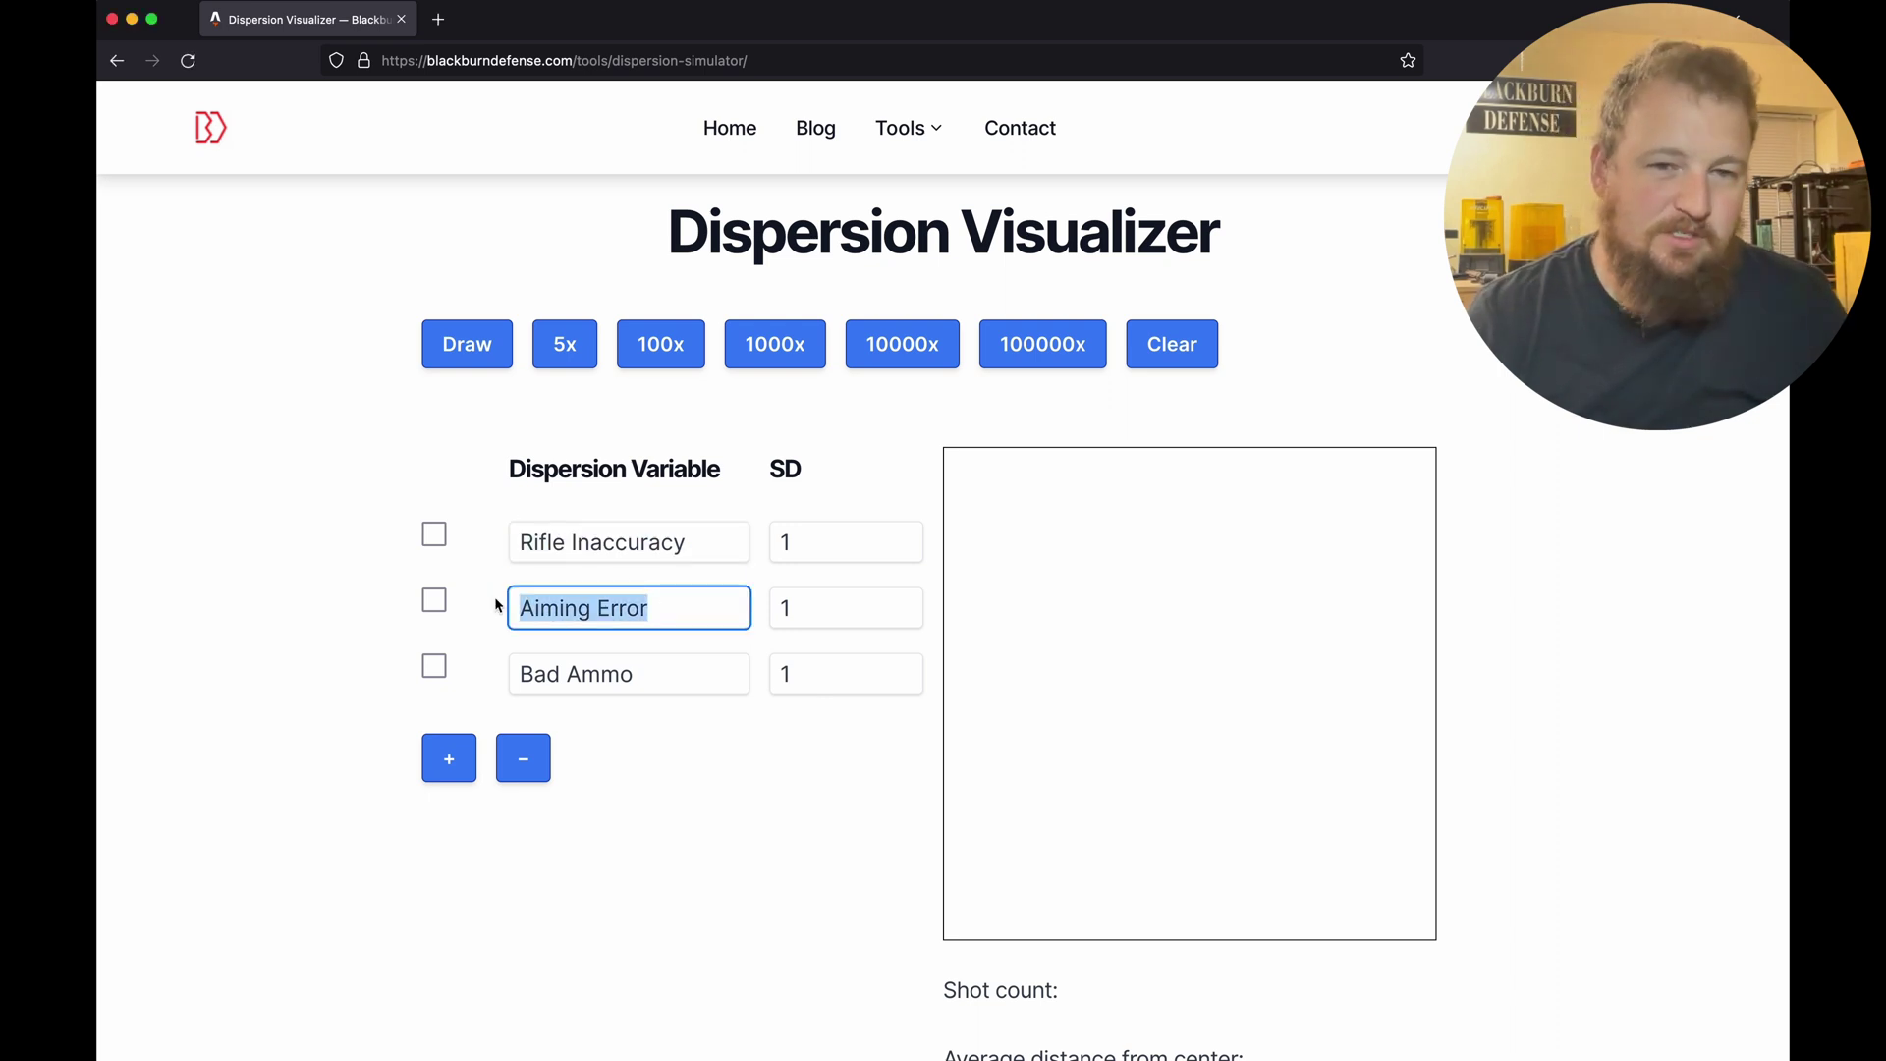
pyautogui.moveTo(649, 673); pyautogui.dragTo(459, 663)
# - Simulate six single shots with Rifle Inaccuracy, Aiming Error and Bad Ammo each at an SD of 1
pyautogui.click(433, 352)
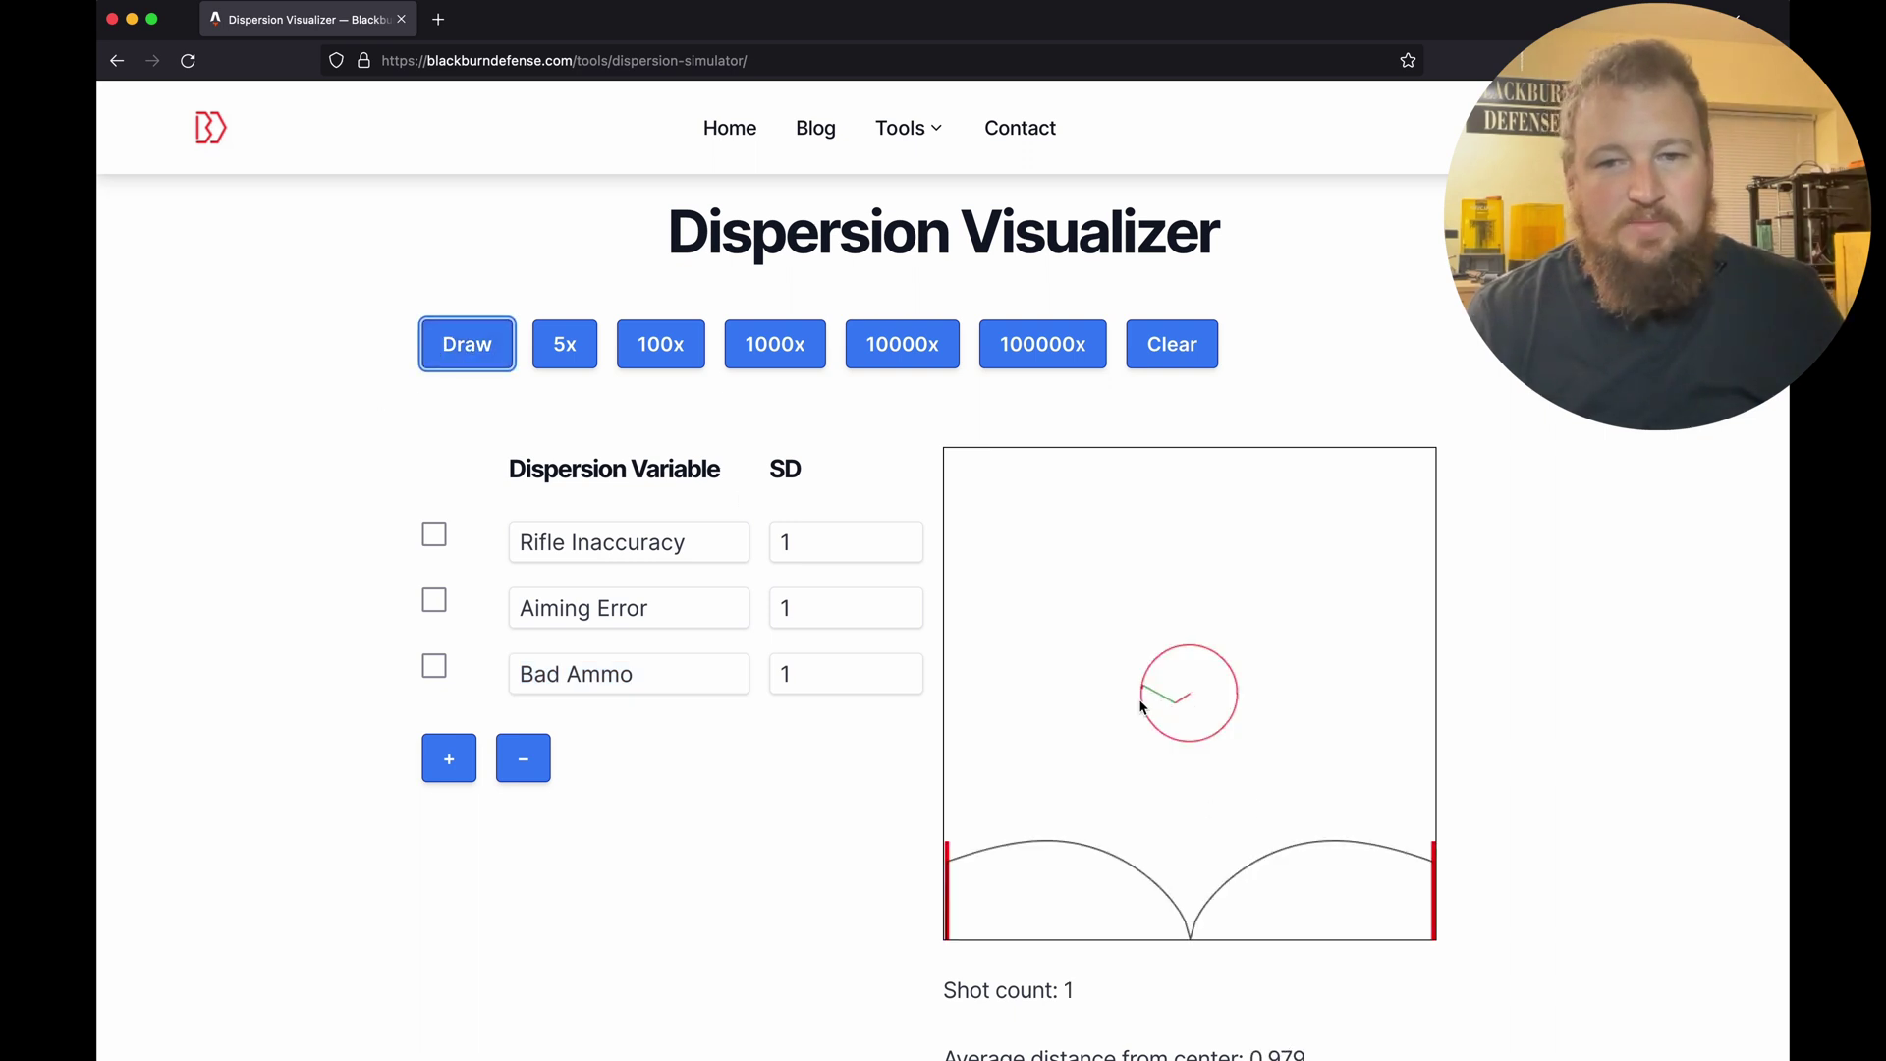
pyautogui.doubleClick(441, 346)
pyautogui.click(441, 346)
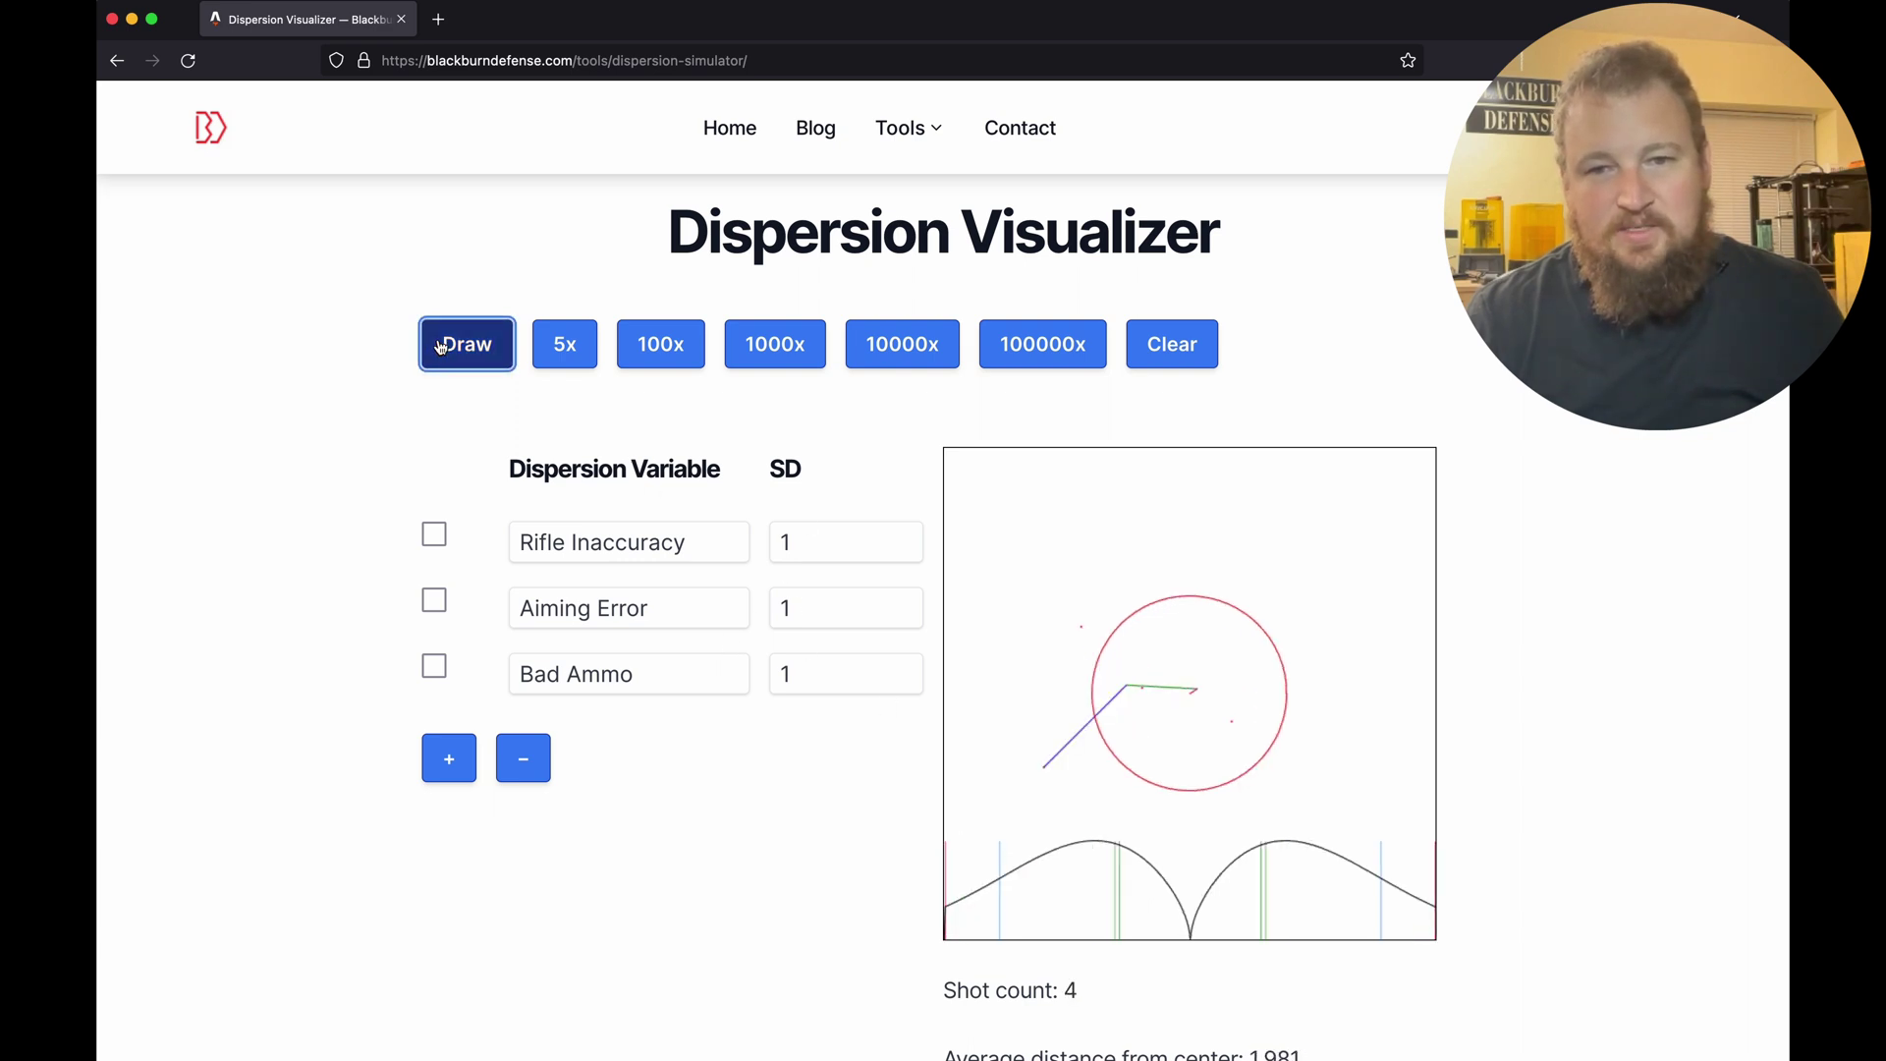
pyautogui.click(441, 346)
pyautogui.click(441, 345)
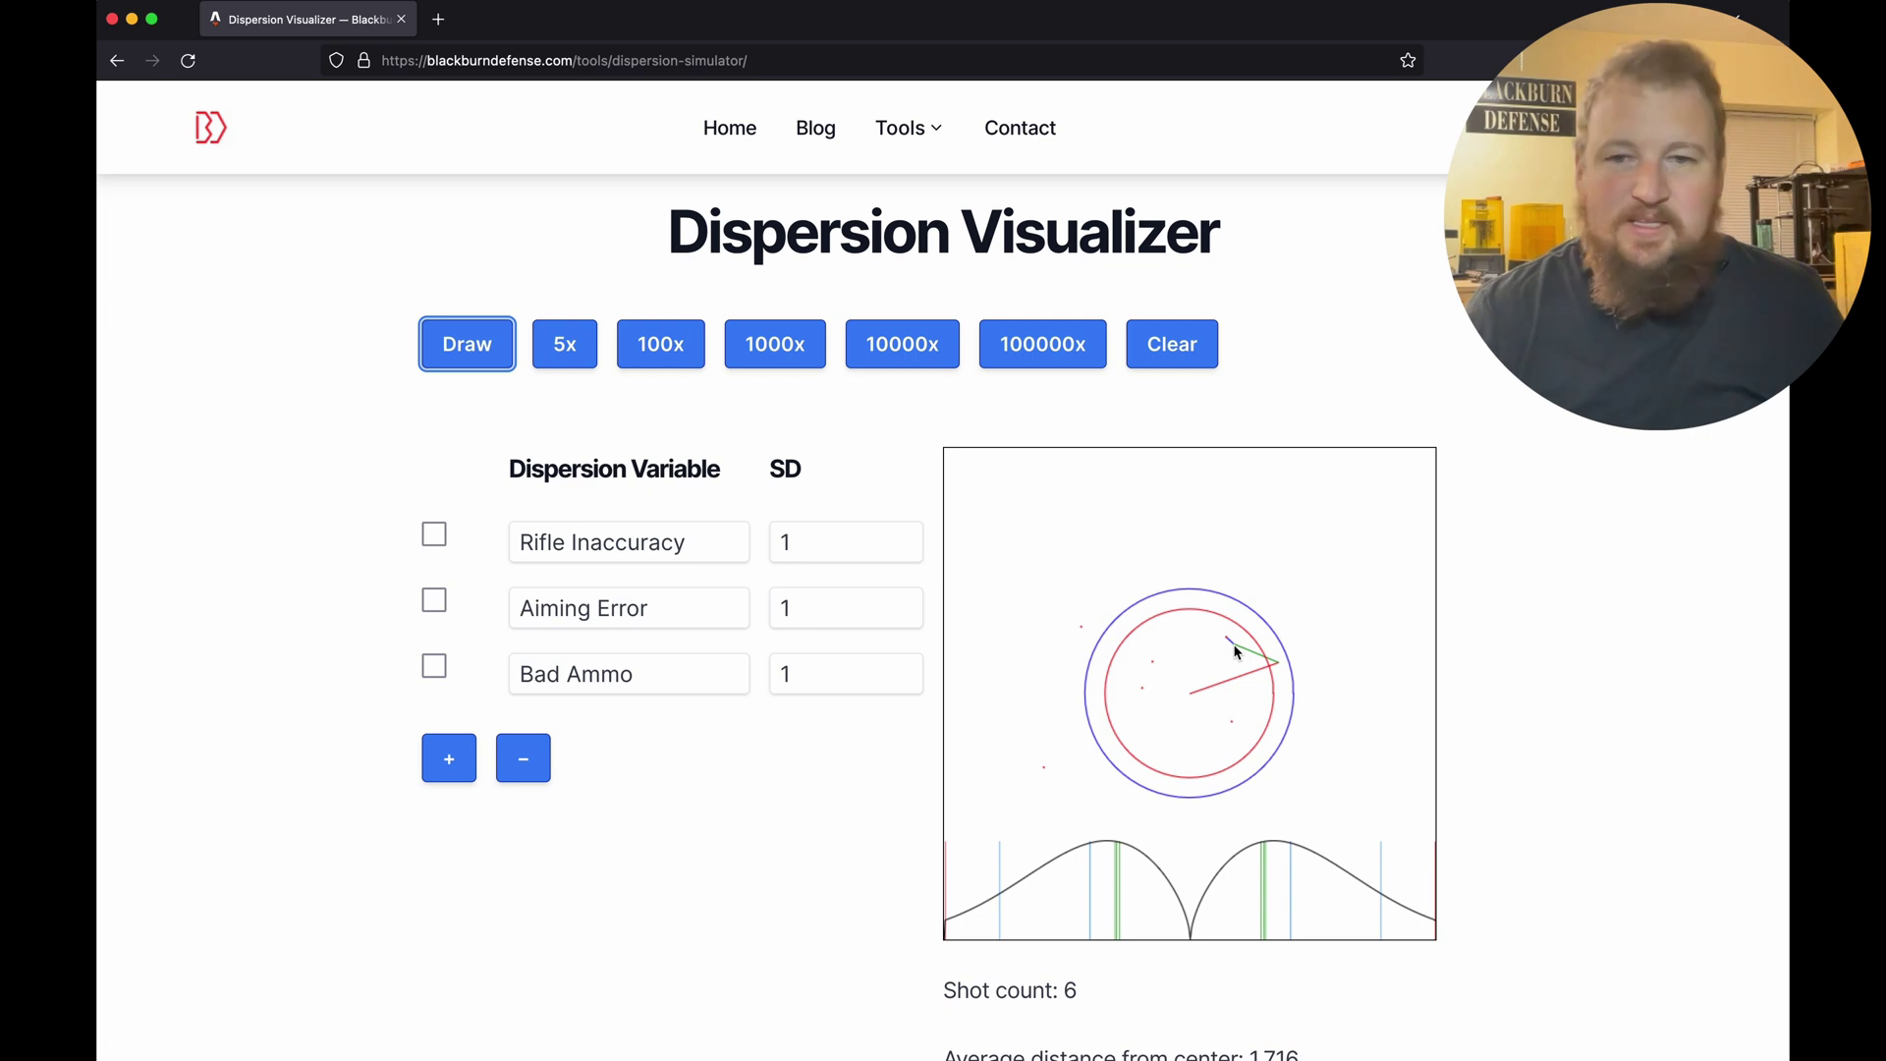
# - Simulate nine more single shots, plus 7000 shots in batches of 1000
pyautogui.click(472, 351)
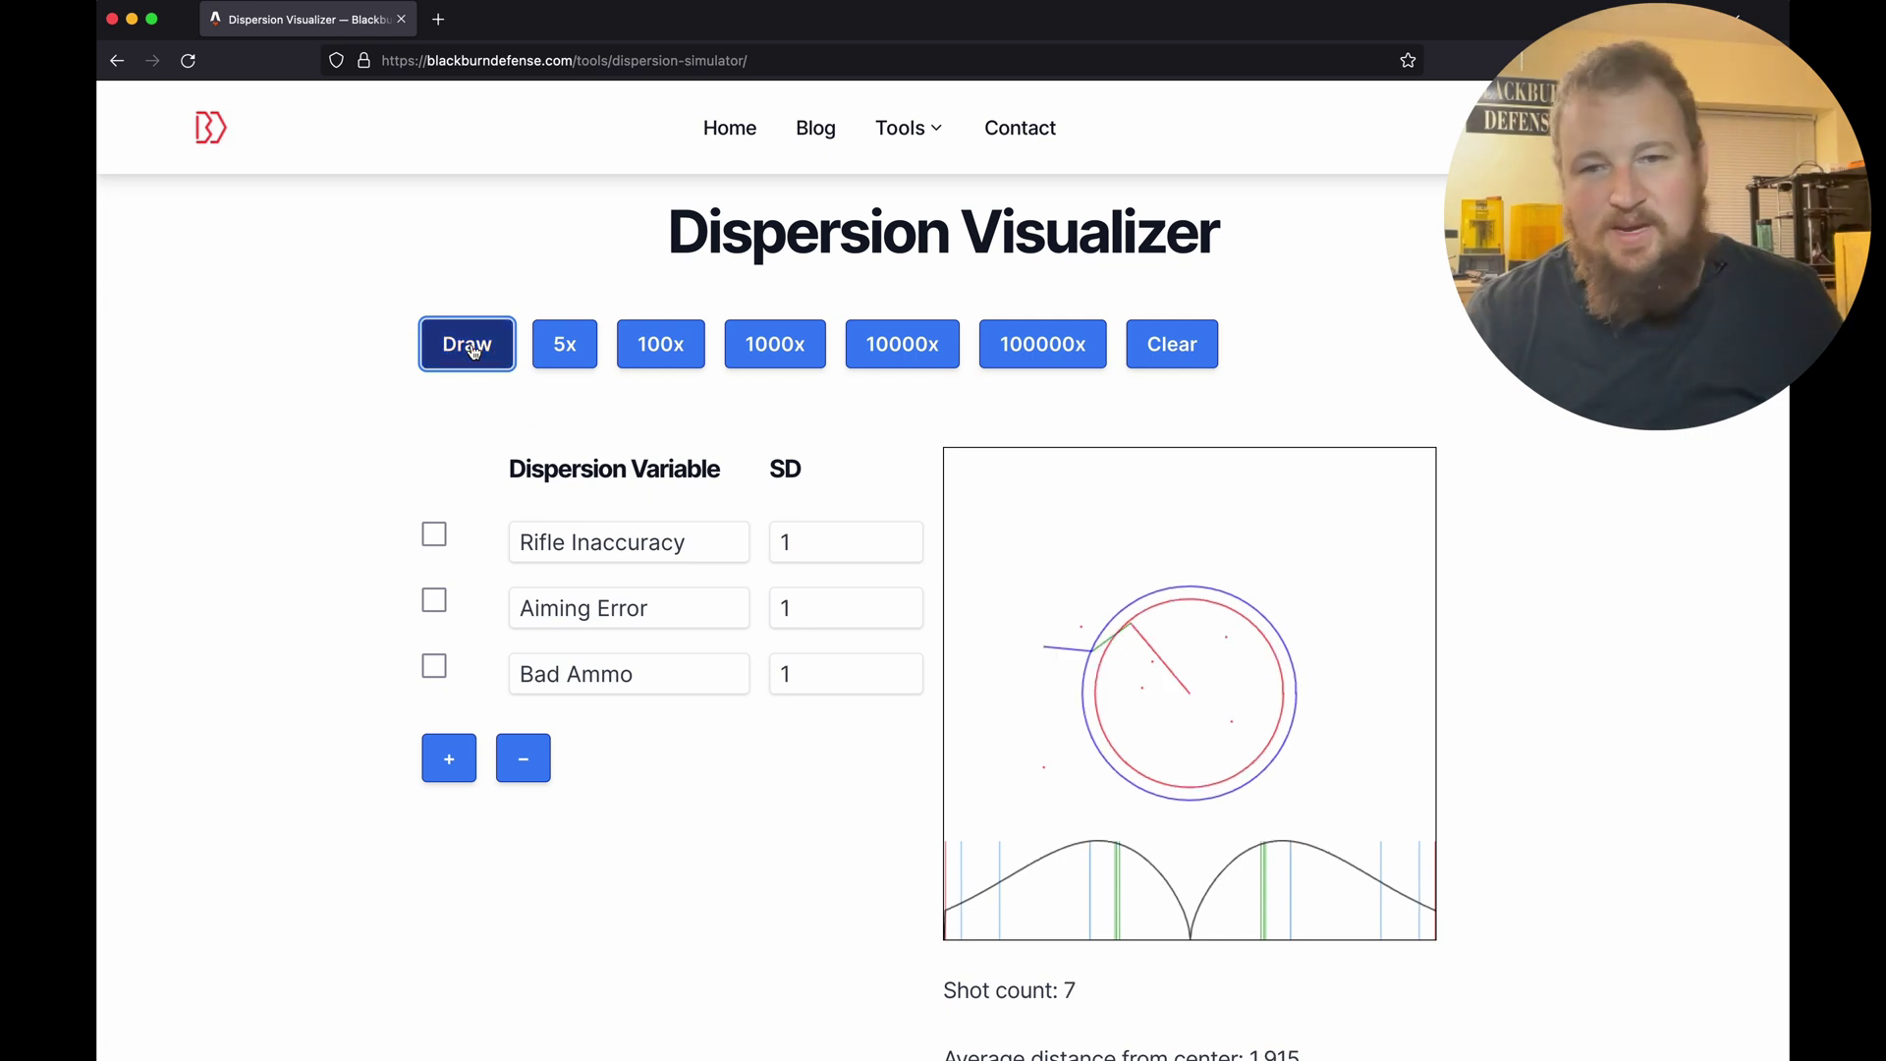
pyautogui.click(472, 351)
pyautogui.click(472, 350)
pyautogui.click(472, 350)
pyautogui.click(473, 350)
pyautogui.click(472, 351)
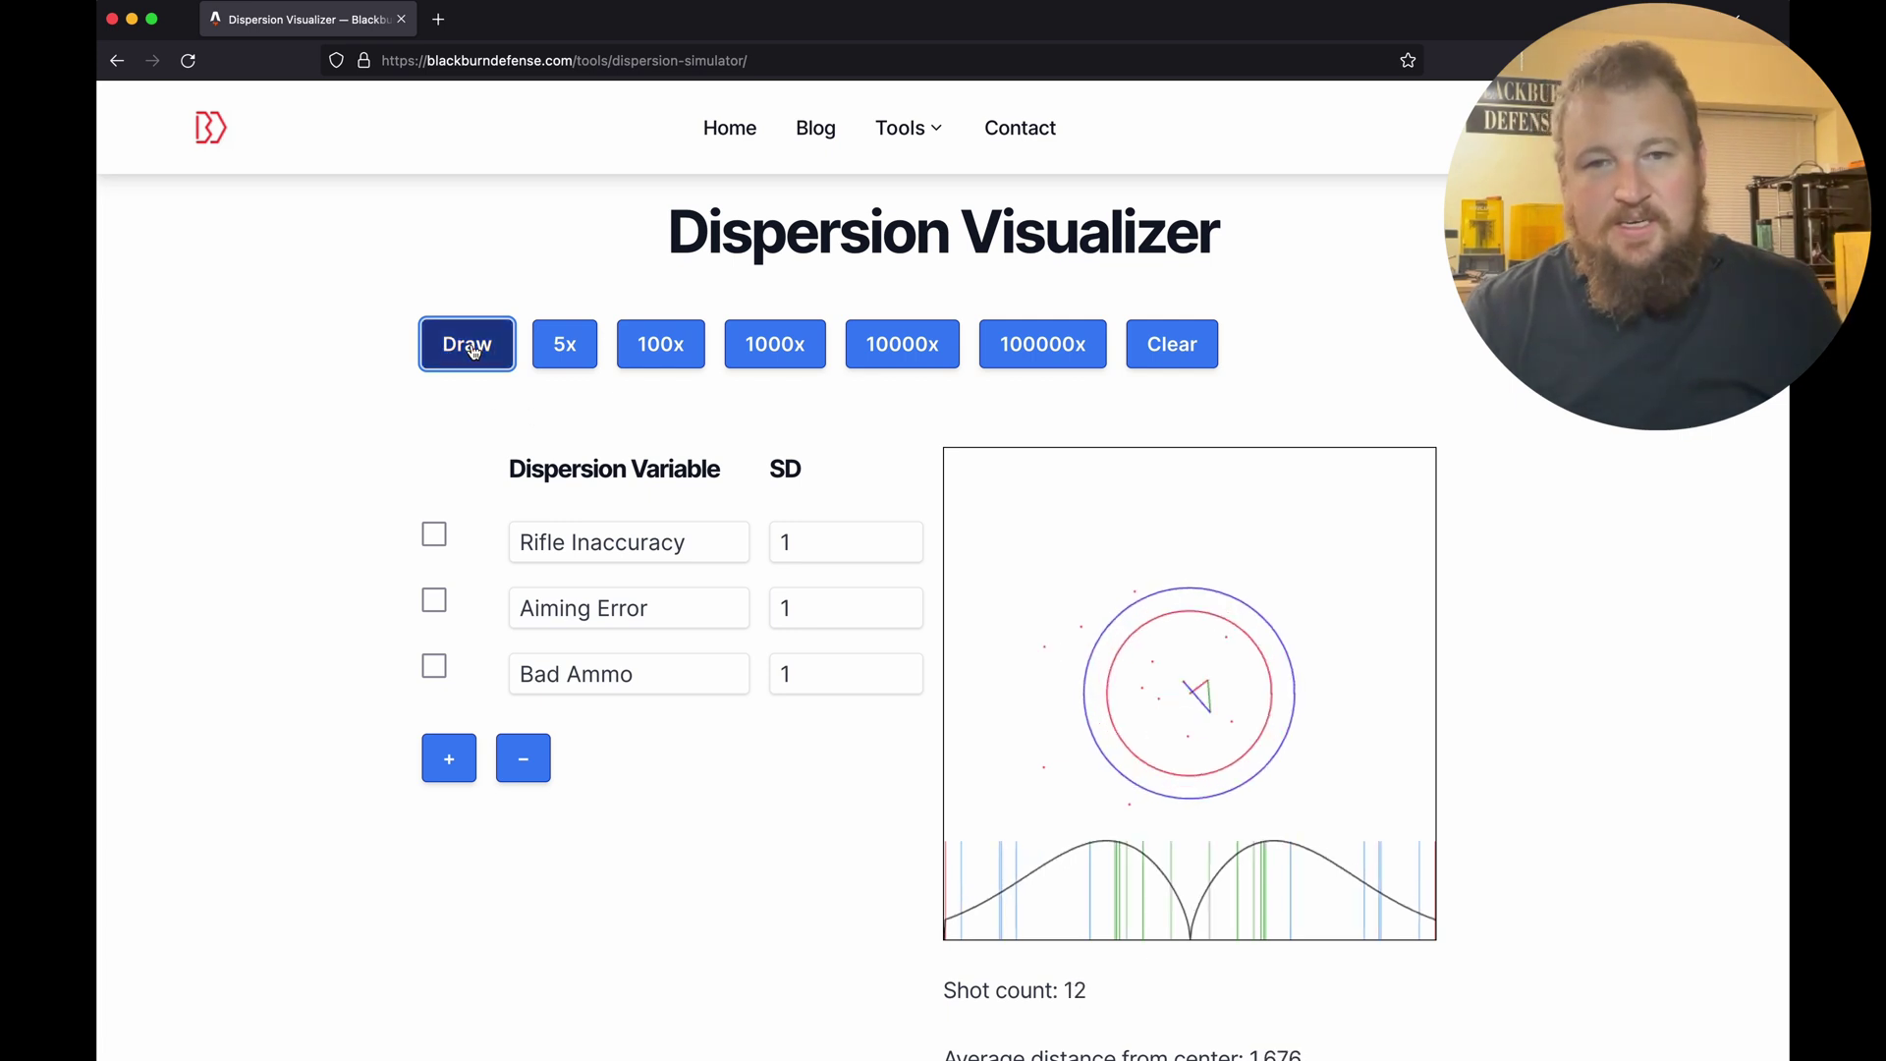
pyautogui.click(473, 351)
pyautogui.click(473, 350)
pyautogui.click(473, 351)
pyautogui.click(781, 350)
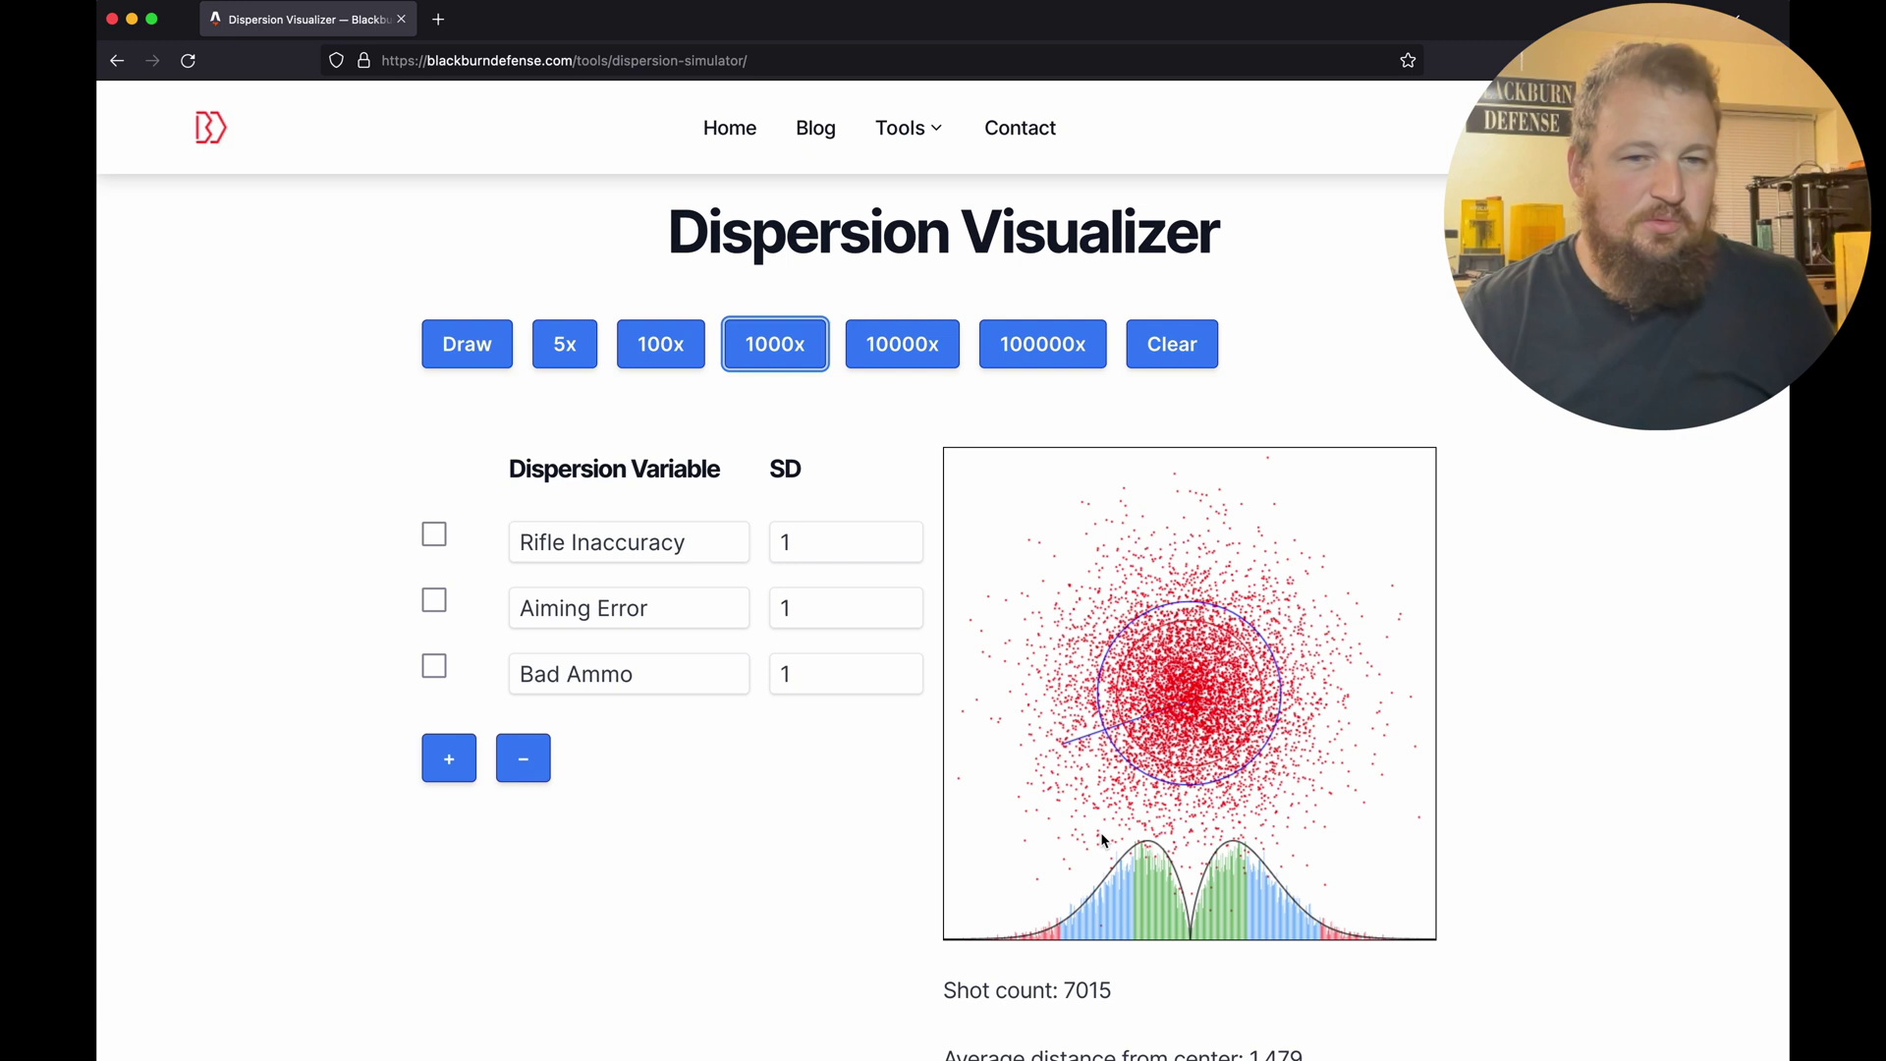
pyautogui.moveTo(648, 609); pyautogui.dragTo(480, 601)
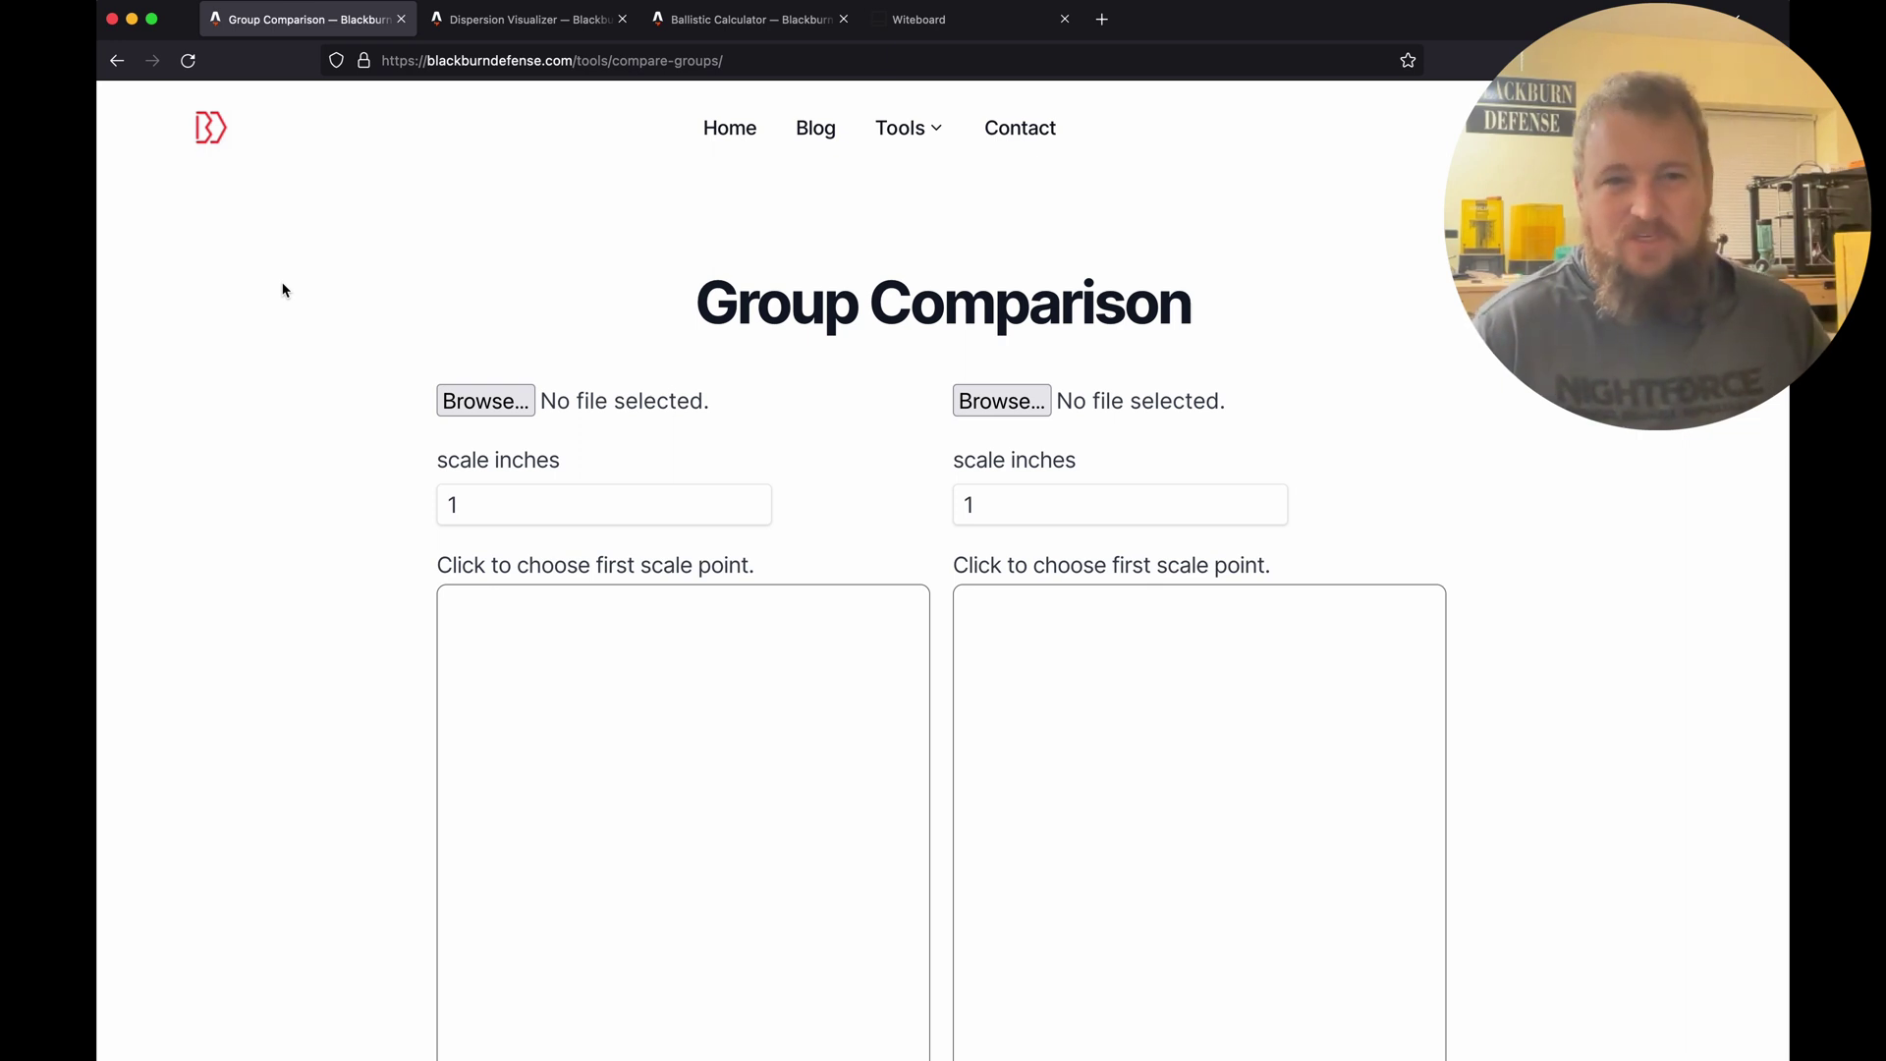
# - Load 10x-22lr.jpg as the first target image and 50x-22lr.jpg as the second in the group comparison
pyautogui.click(483, 398)
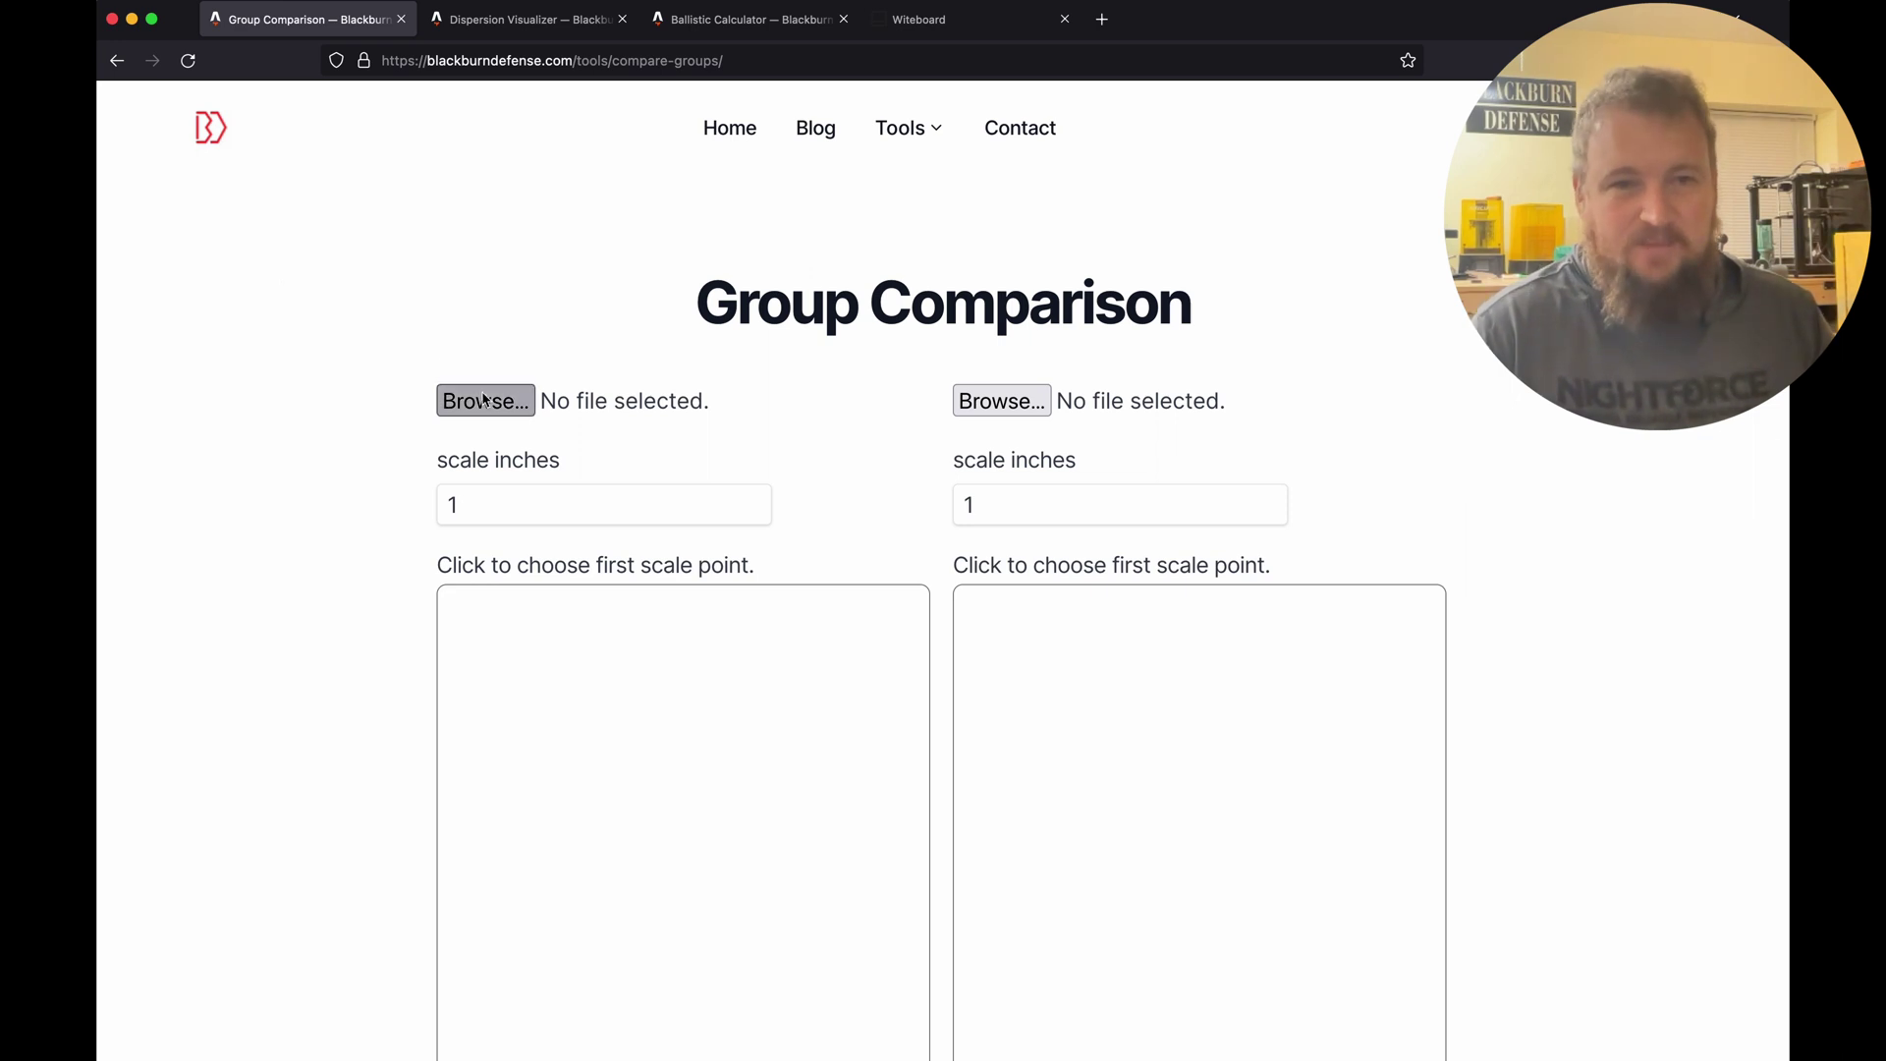
pyautogui.click(884, 280)
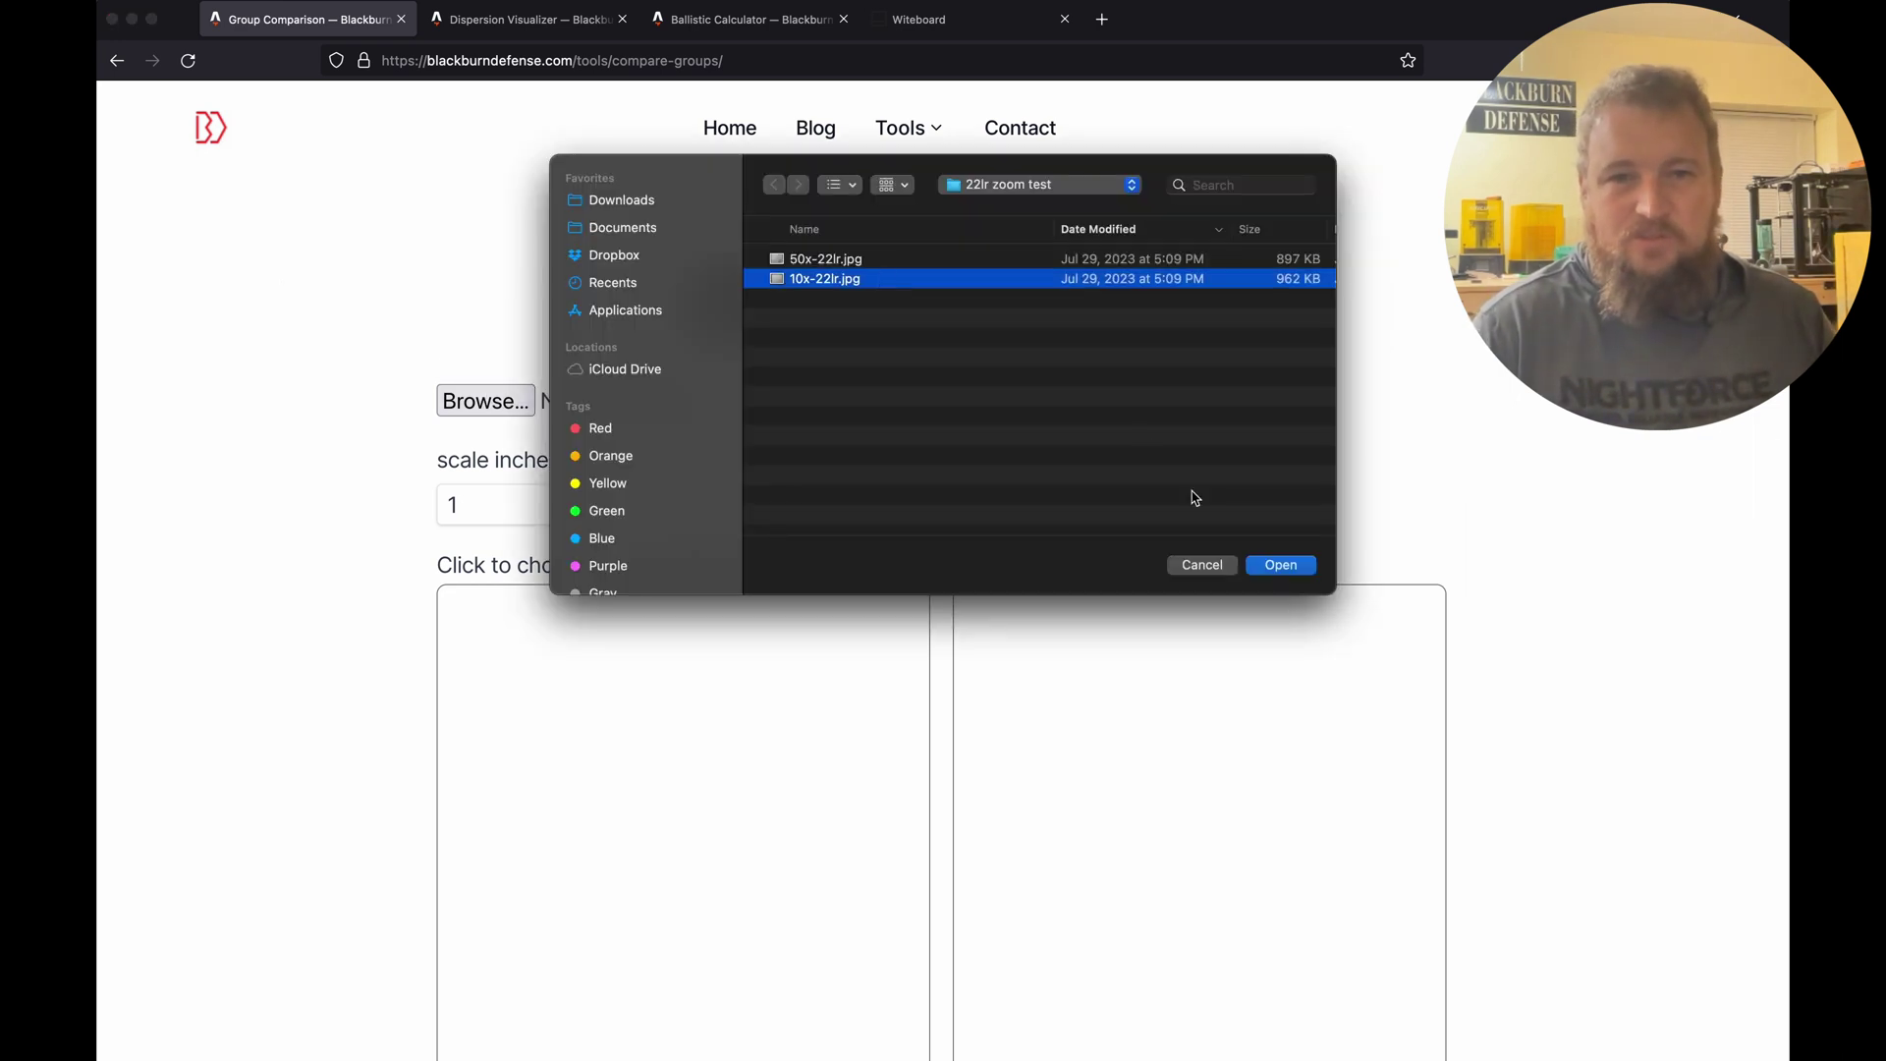
pyautogui.click(1280, 566)
pyautogui.scroll(-2, 863, 303)
pyautogui.click(1022, 186)
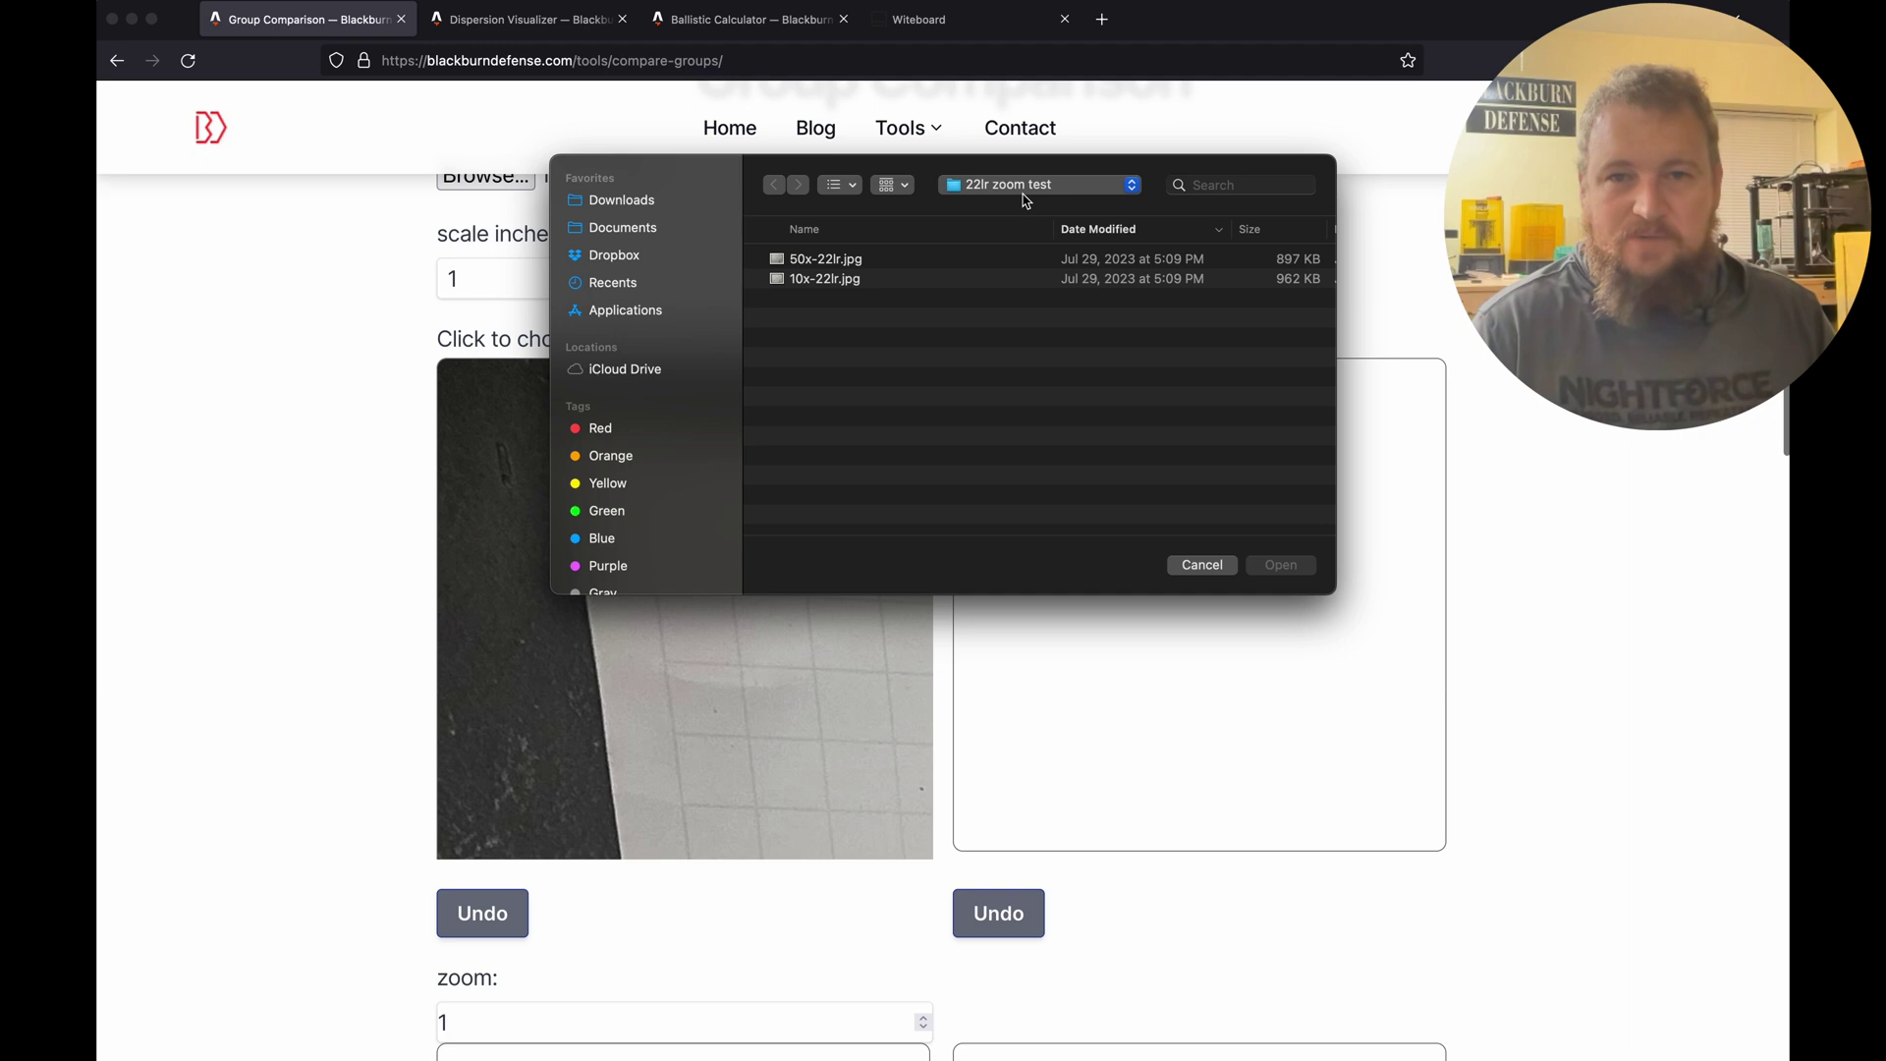
pyautogui.click(825, 259)
pyautogui.click(1277, 566)
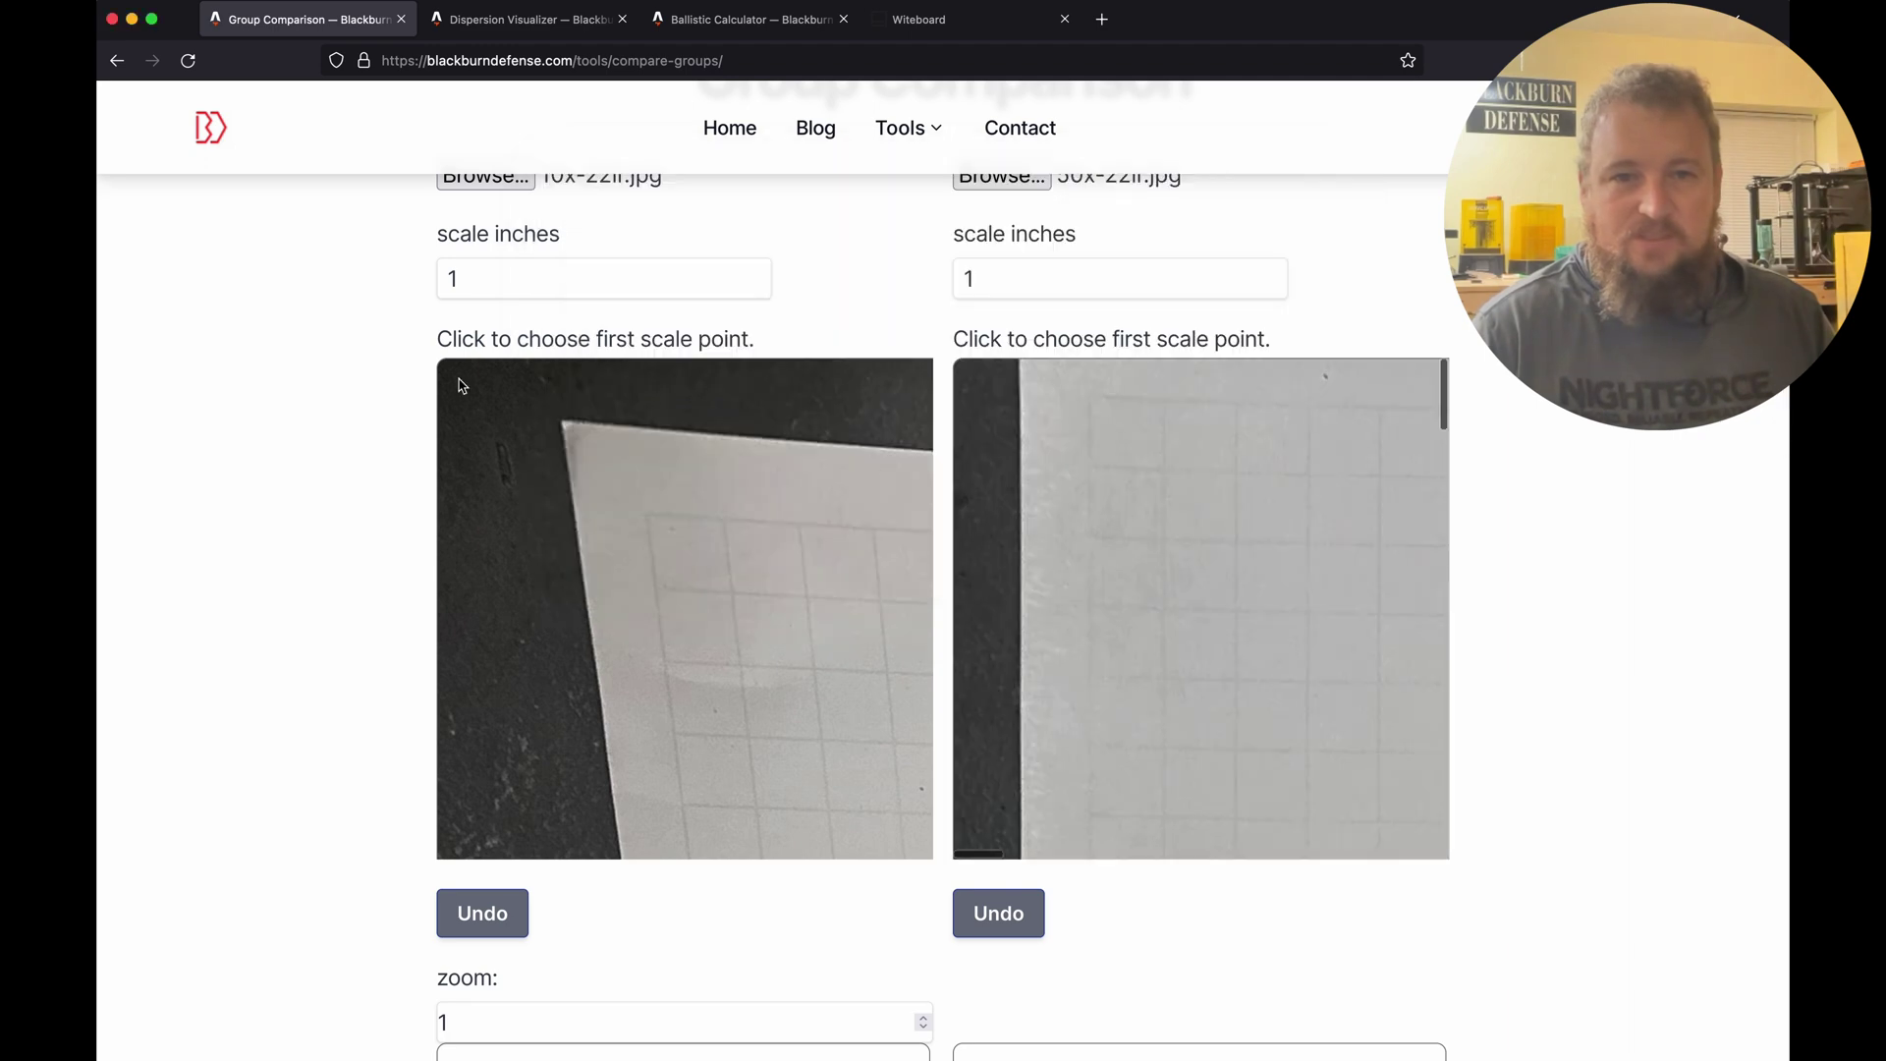
# - Mark two horizontal scale points six grid squares apart across a black dot on the 10x target
pyautogui.scroll(-2, 672, 450)
pyautogui.scroll(-3, 672, 449)
pyautogui.hscroll(3, 672, 450)
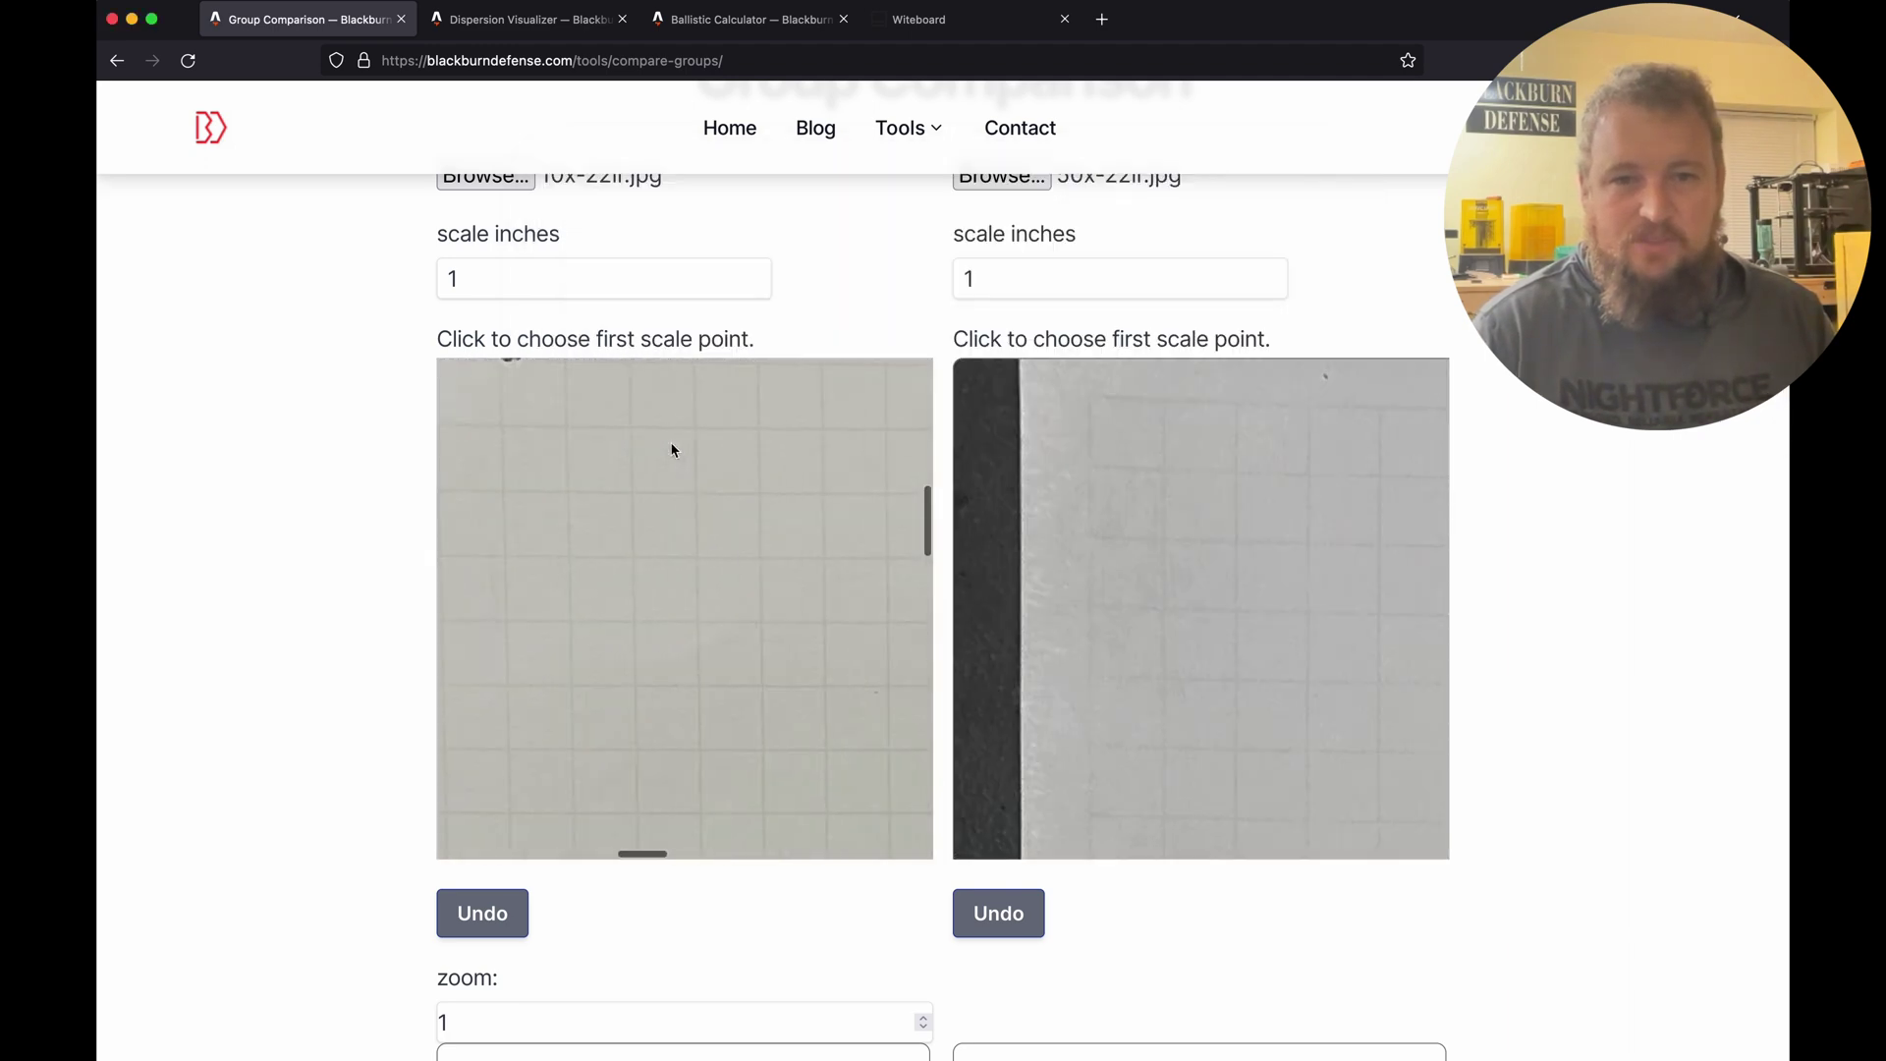
pyautogui.scroll(2, 672, 450)
pyautogui.scroll(-3, 672, 450)
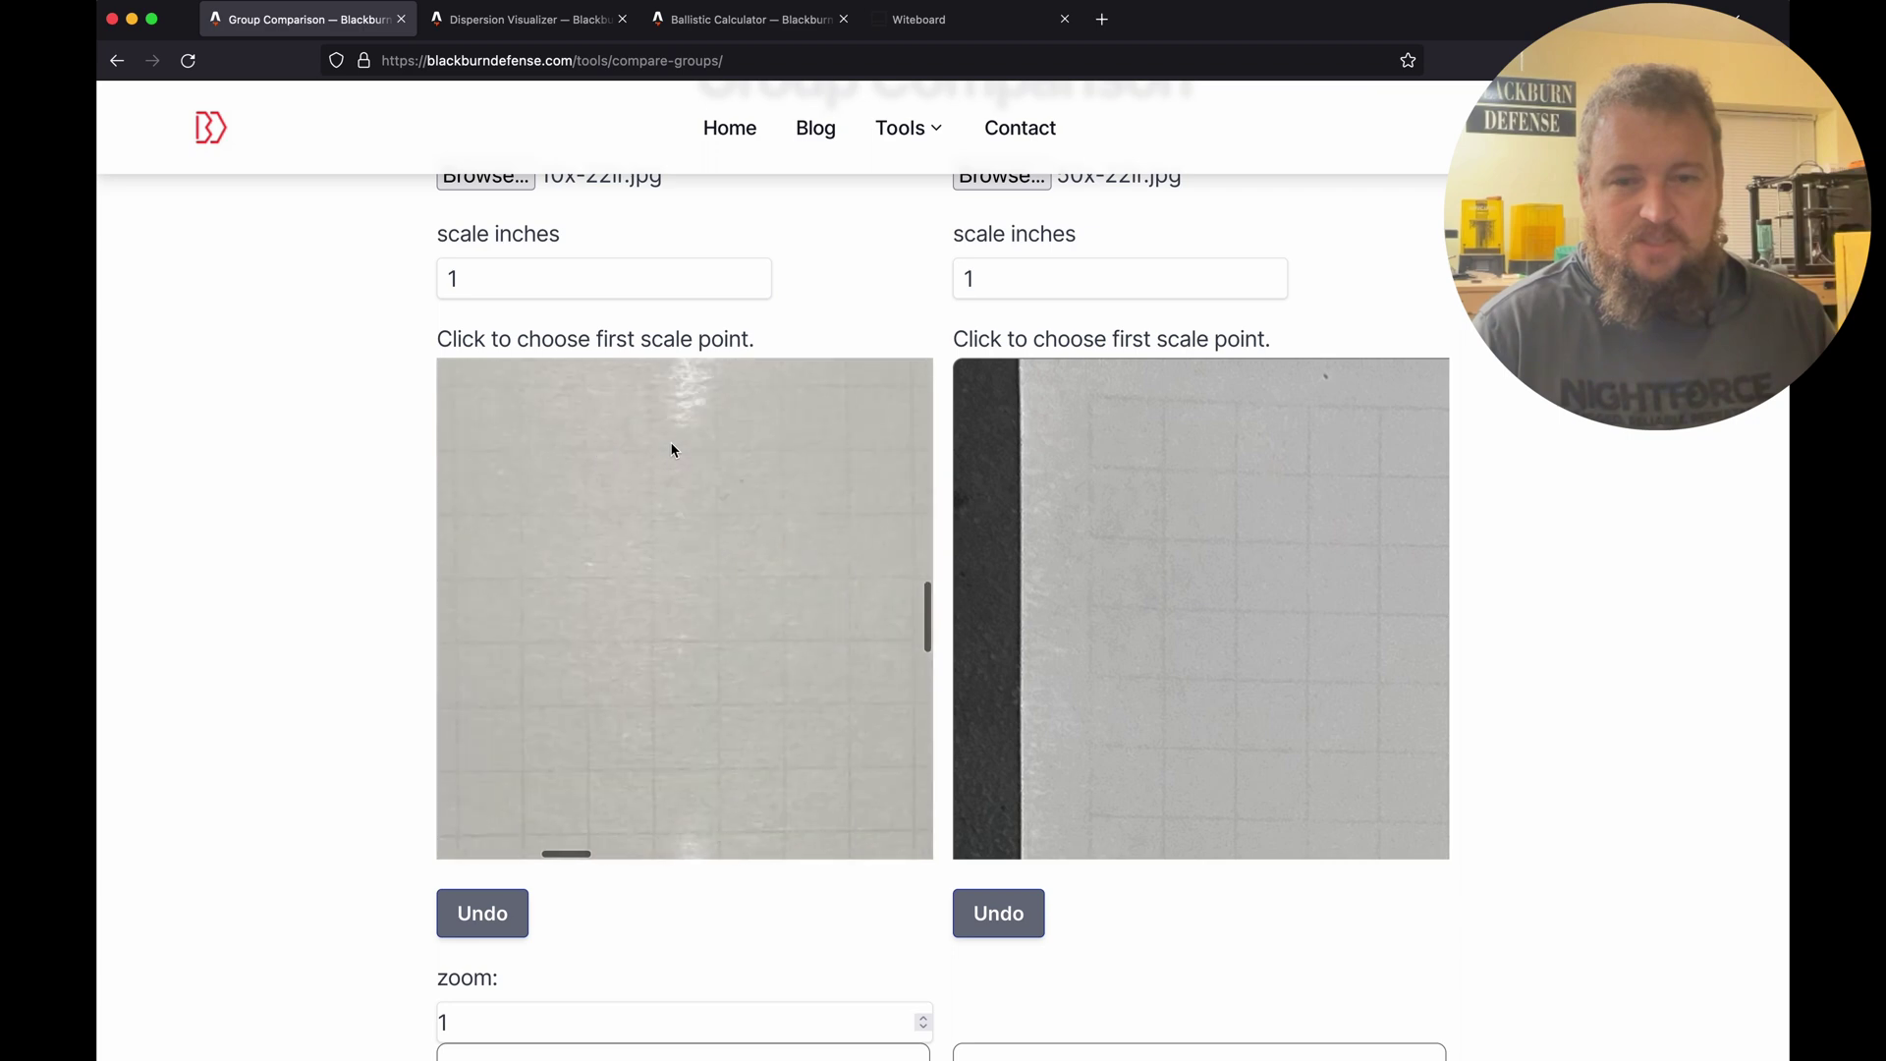
pyautogui.hscroll(3, 672, 450)
pyautogui.hscroll(3, 672, 450)
pyautogui.hscroll(-1, 672, 450)
pyautogui.scroll(-1, 651, 467)
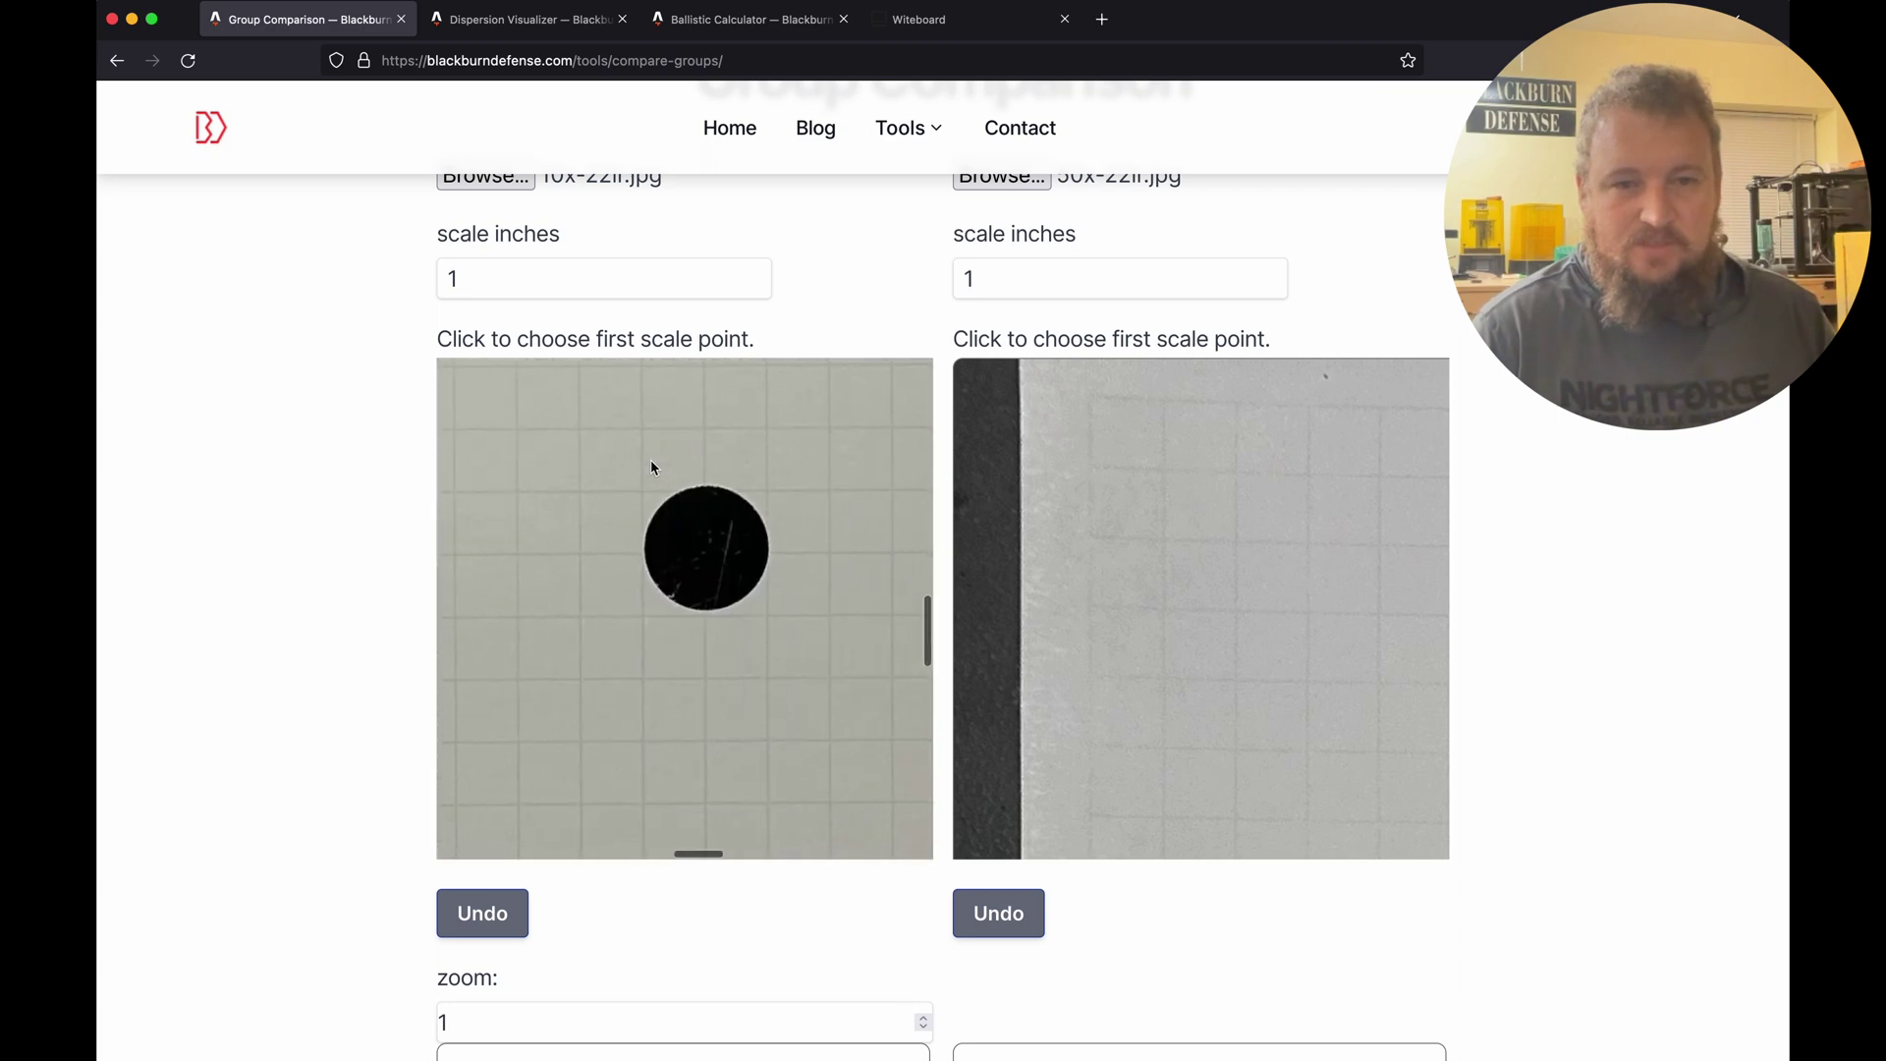
pyautogui.click(518, 559)
pyautogui.hscroll(2, 576, 558)
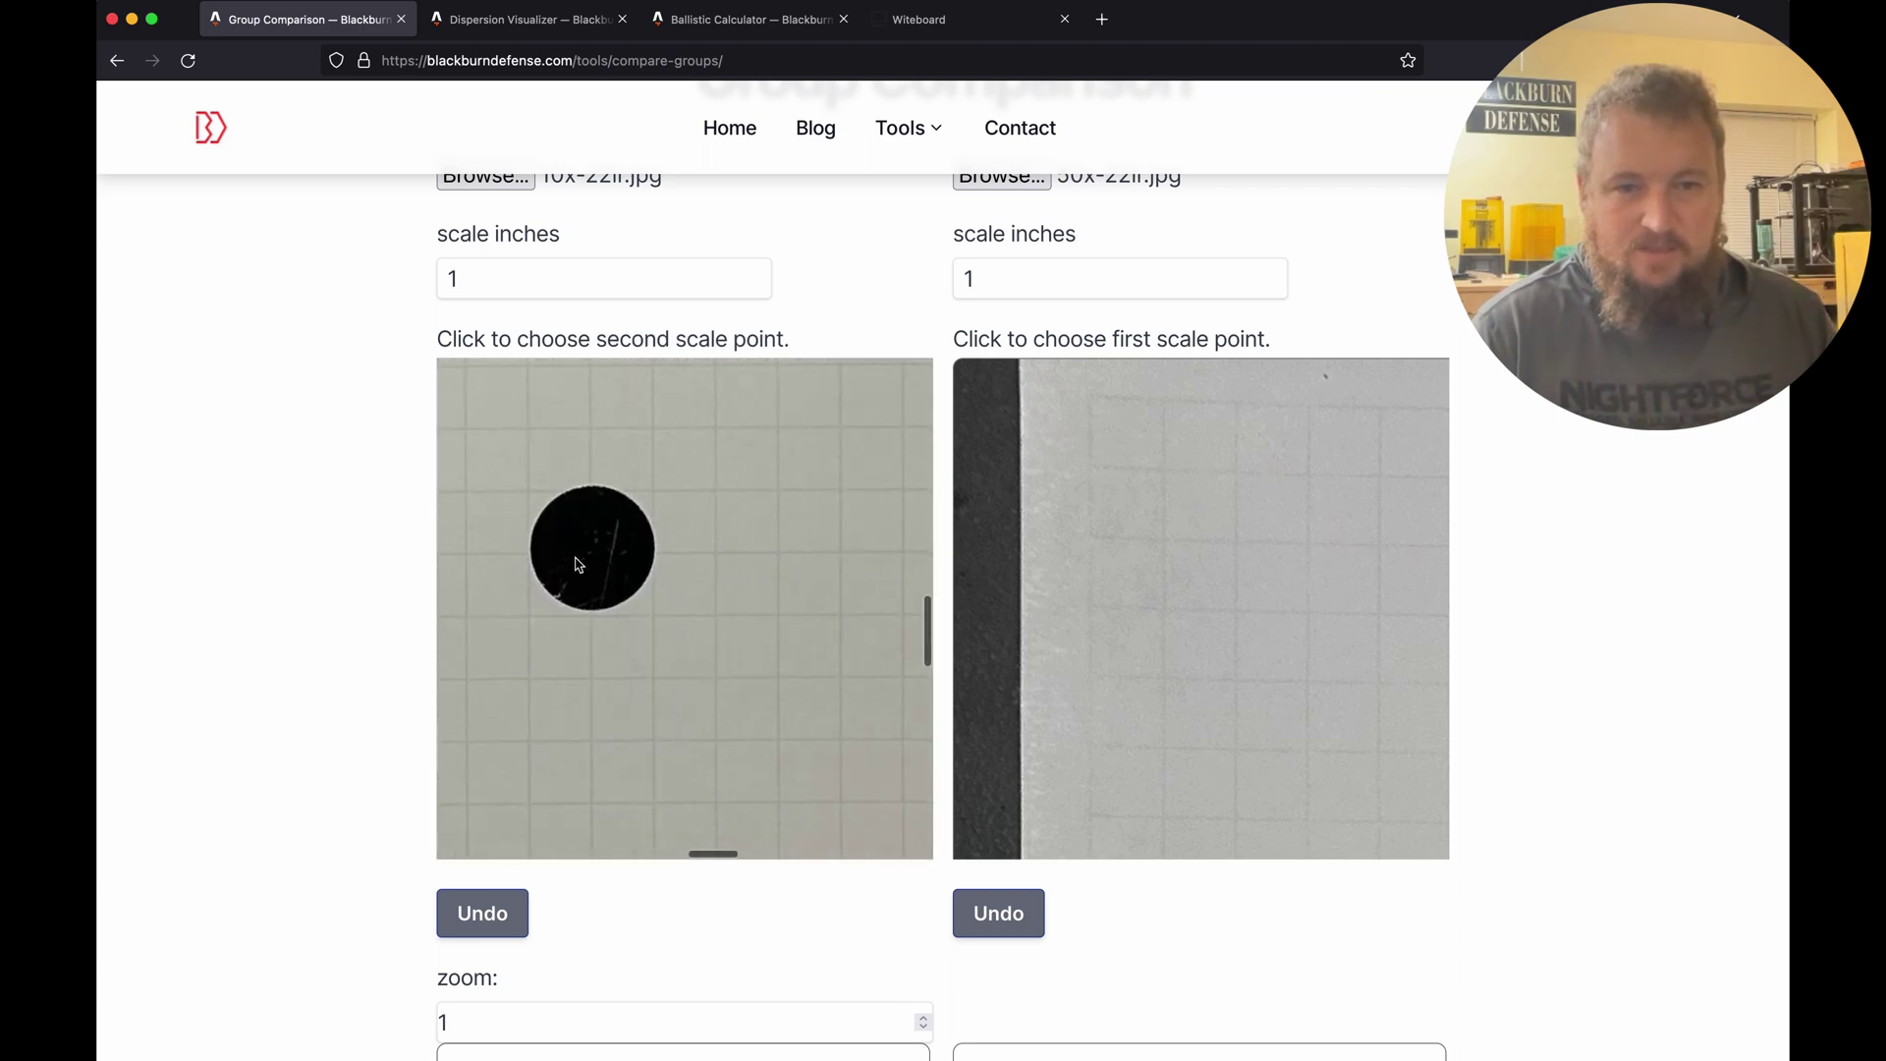
pyautogui.hscroll(-1, 576, 558)
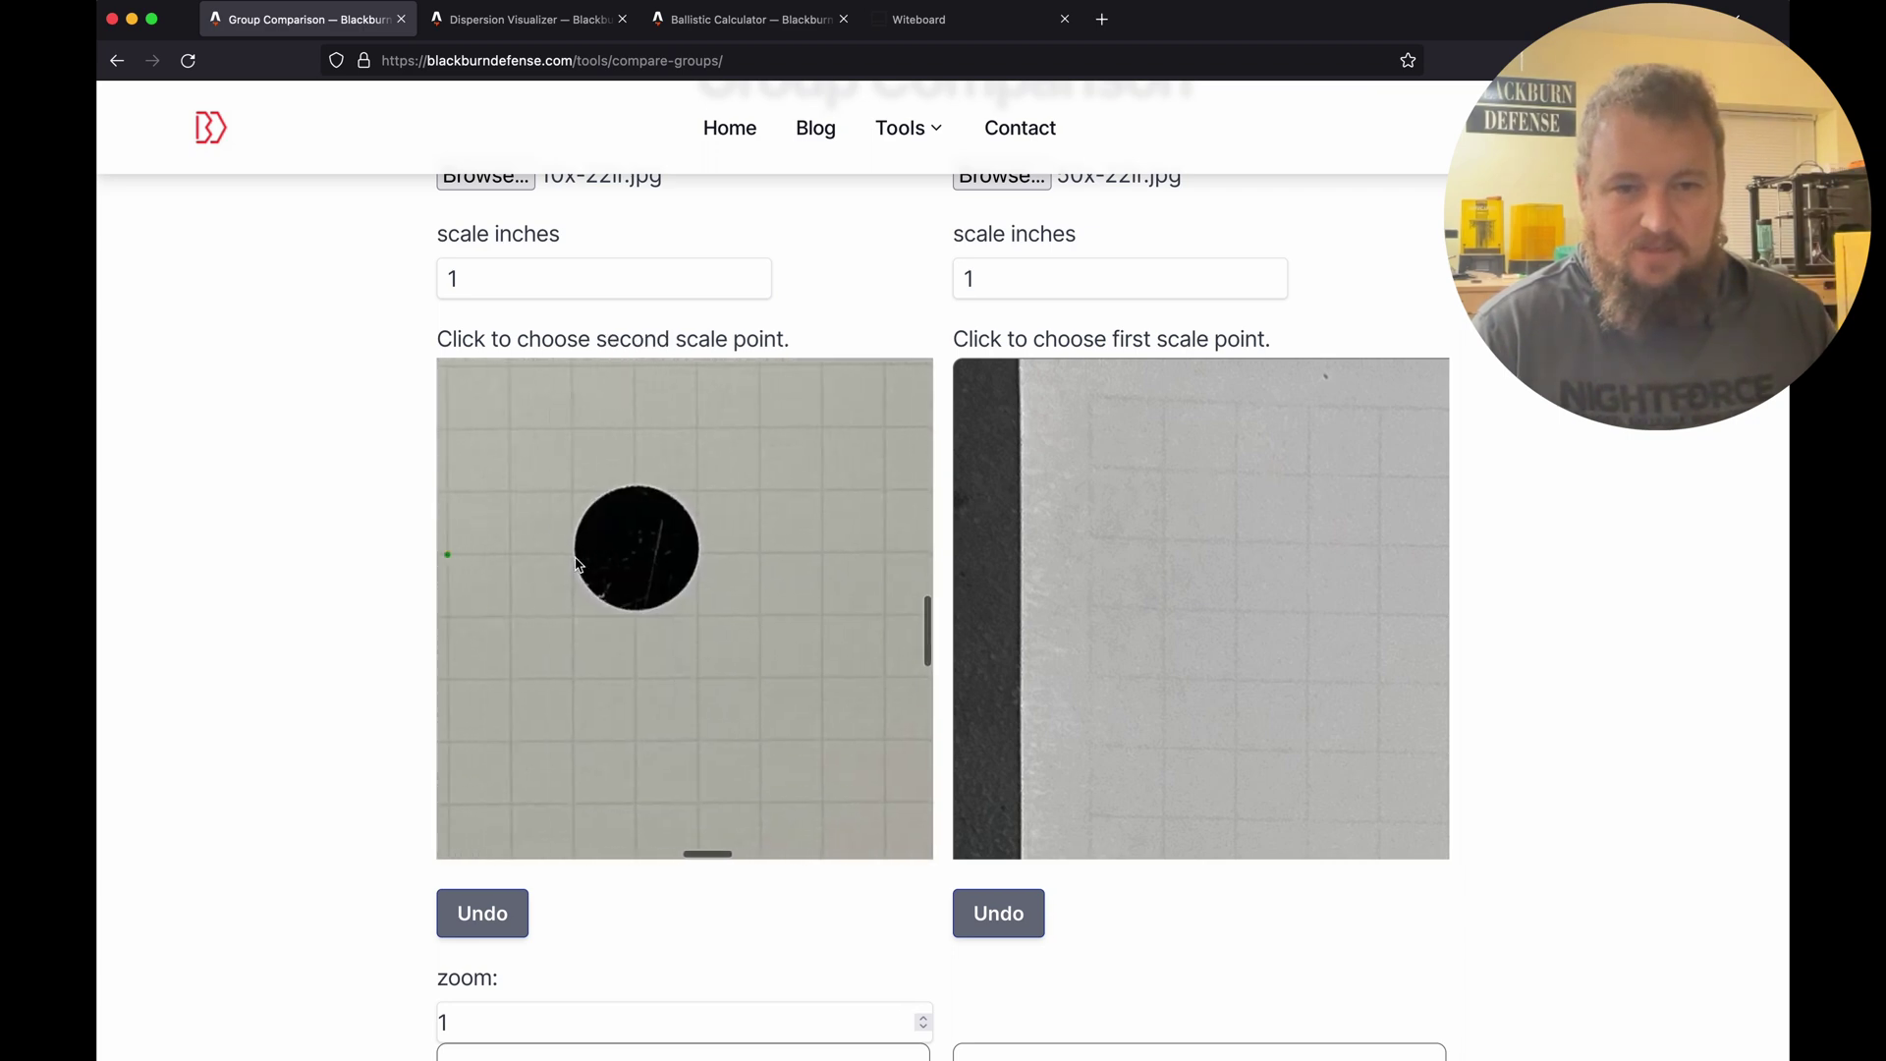
pyautogui.click(837, 557)
# - Mark two horizontal scale points six grid squares apart across a red dot on the 50x target
pyautogui.hscroll(3, 1189, 543)
pyautogui.scroll(-3, 1188, 543)
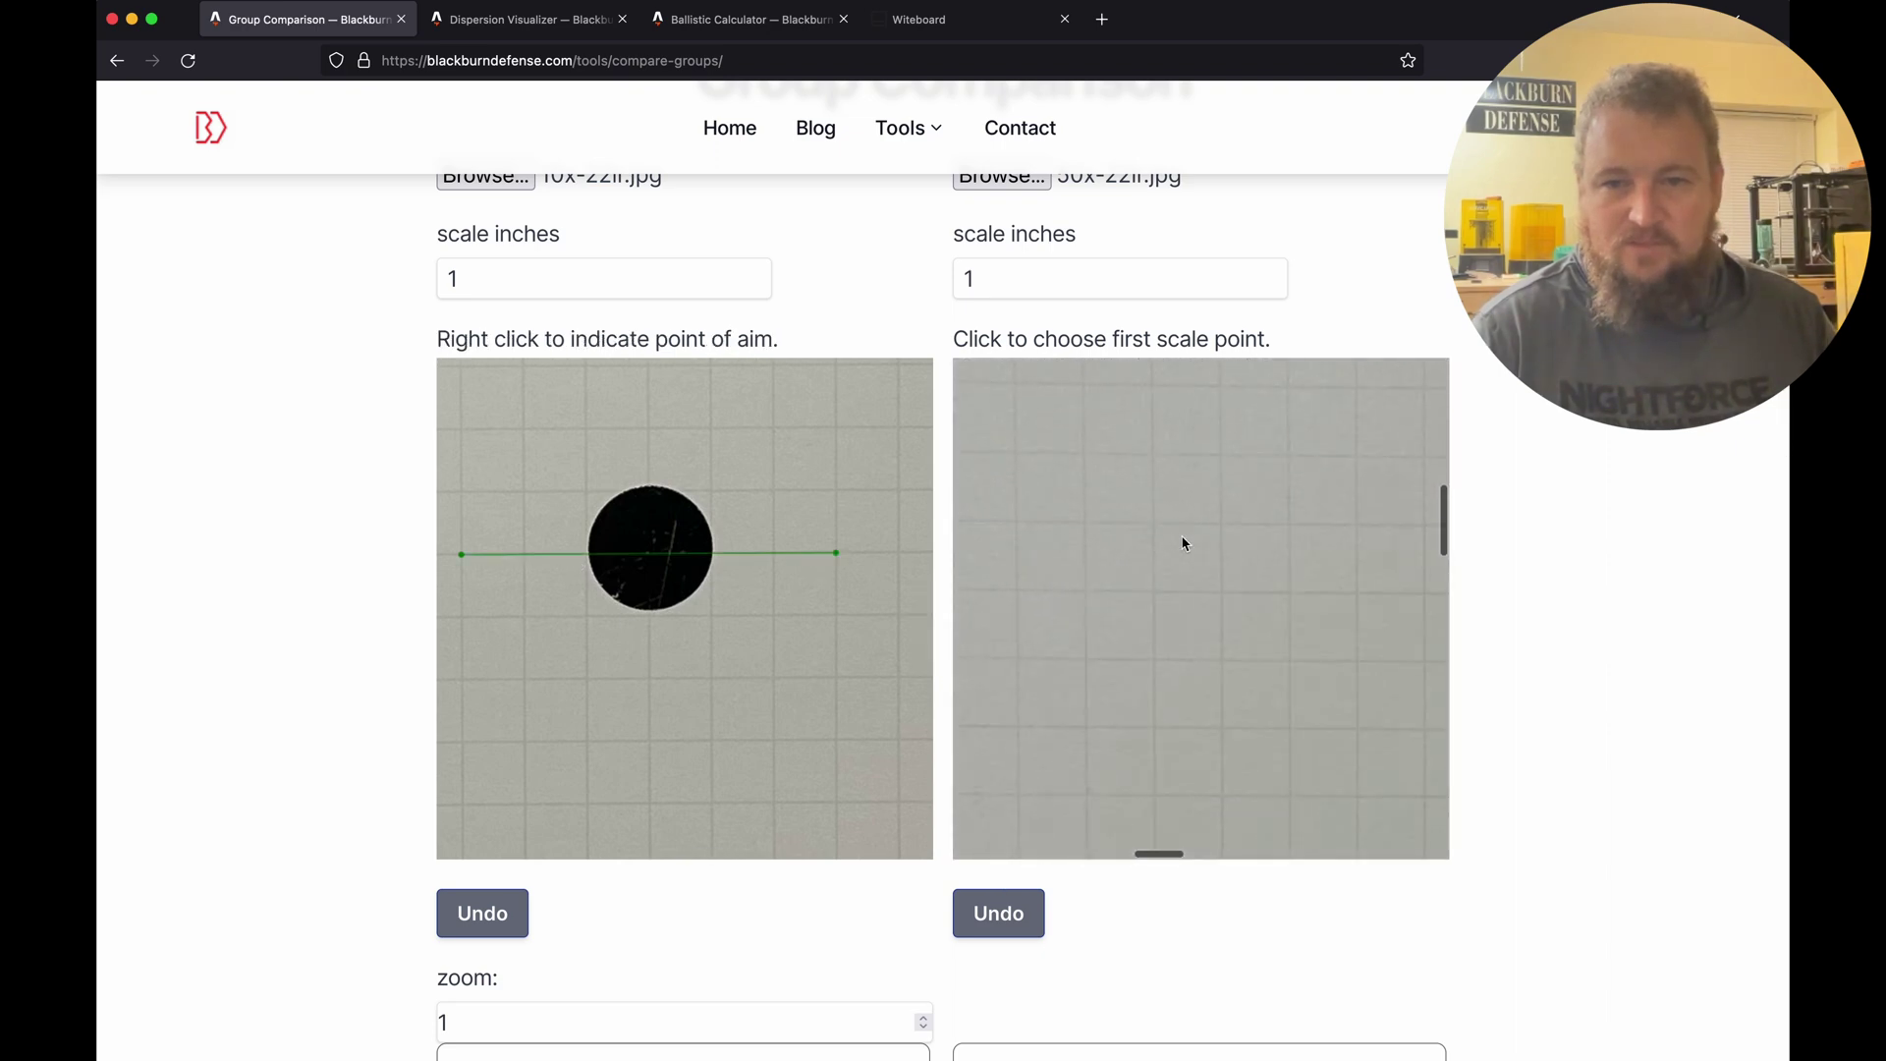
pyautogui.scroll(-3, 1183, 543)
pyautogui.hscroll(2, 1184, 543)
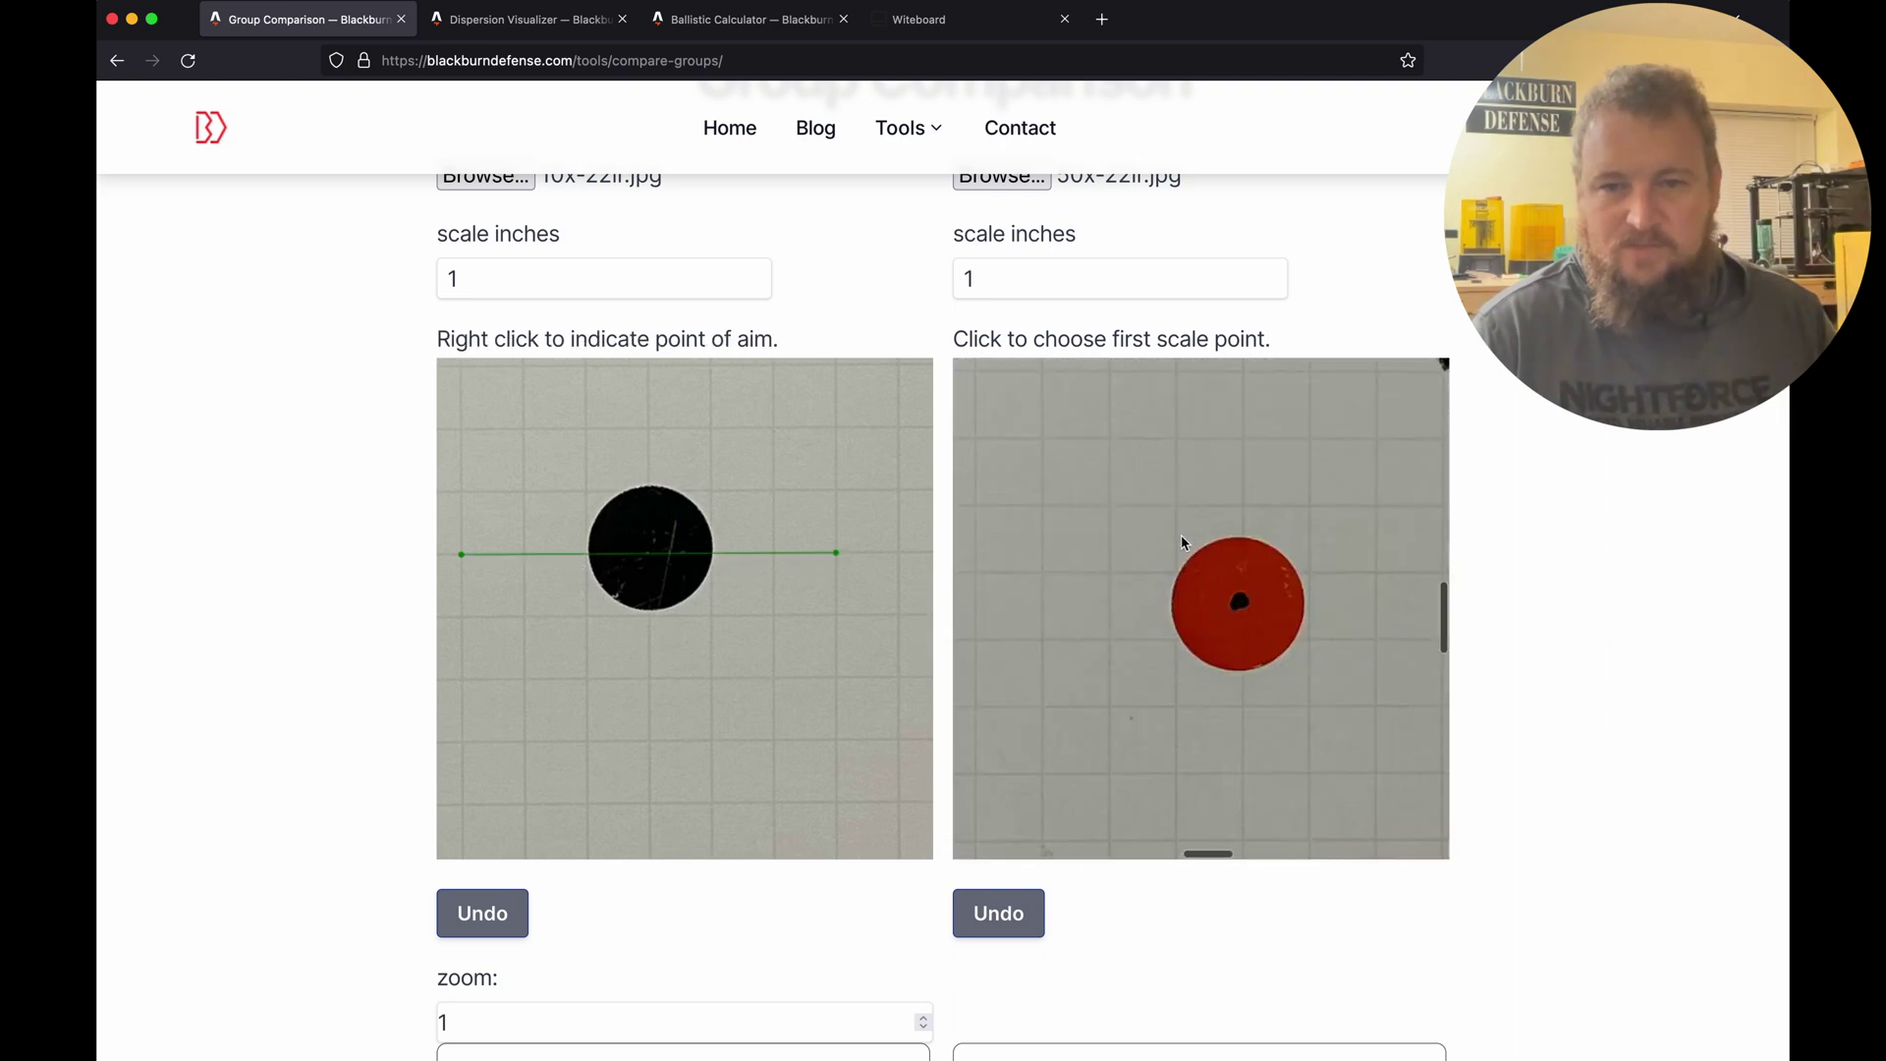
pyautogui.click(1044, 636)
pyautogui.hscroll(2, 1213, 638)
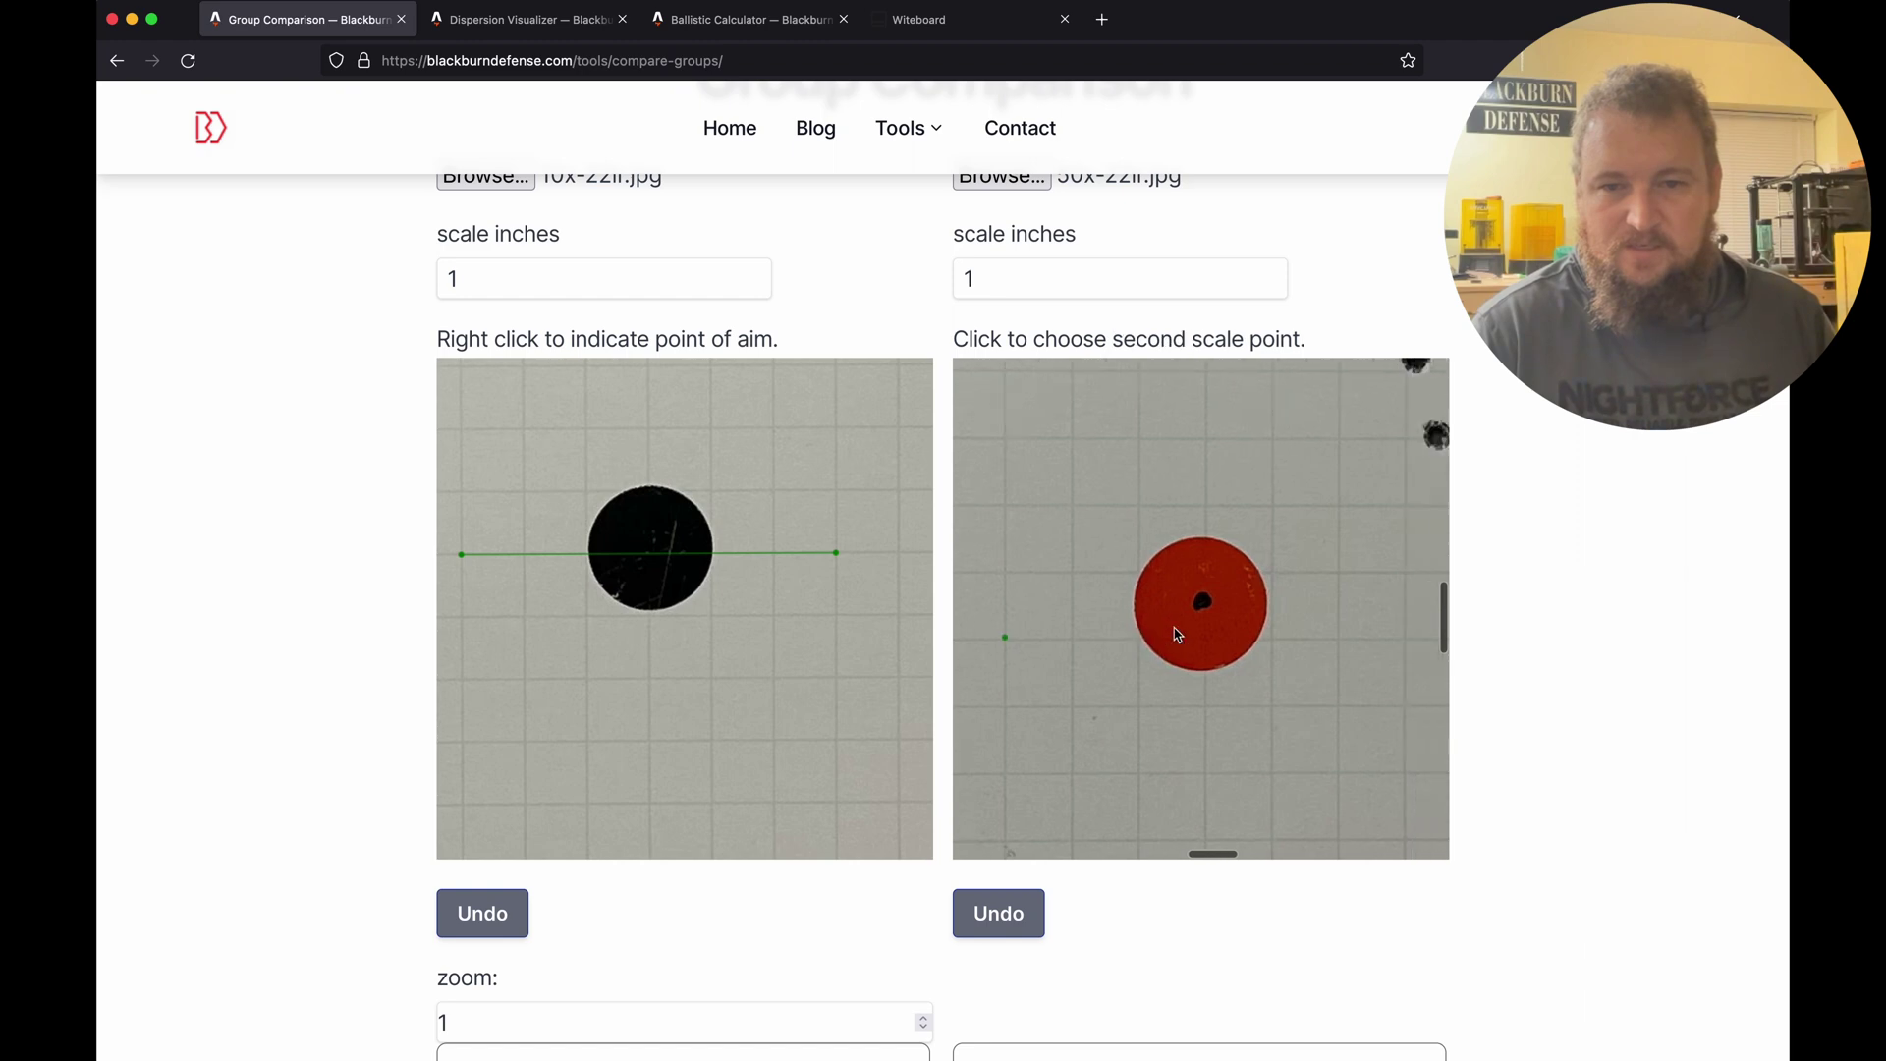
pyautogui.click(1393, 639)
# - Set the scale distance to 3 inches for both target images
pyautogui.doubleClick(454, 279)
pyautogui.write('3')
pyautogui.press('Tab')
pyautogui.write('3')
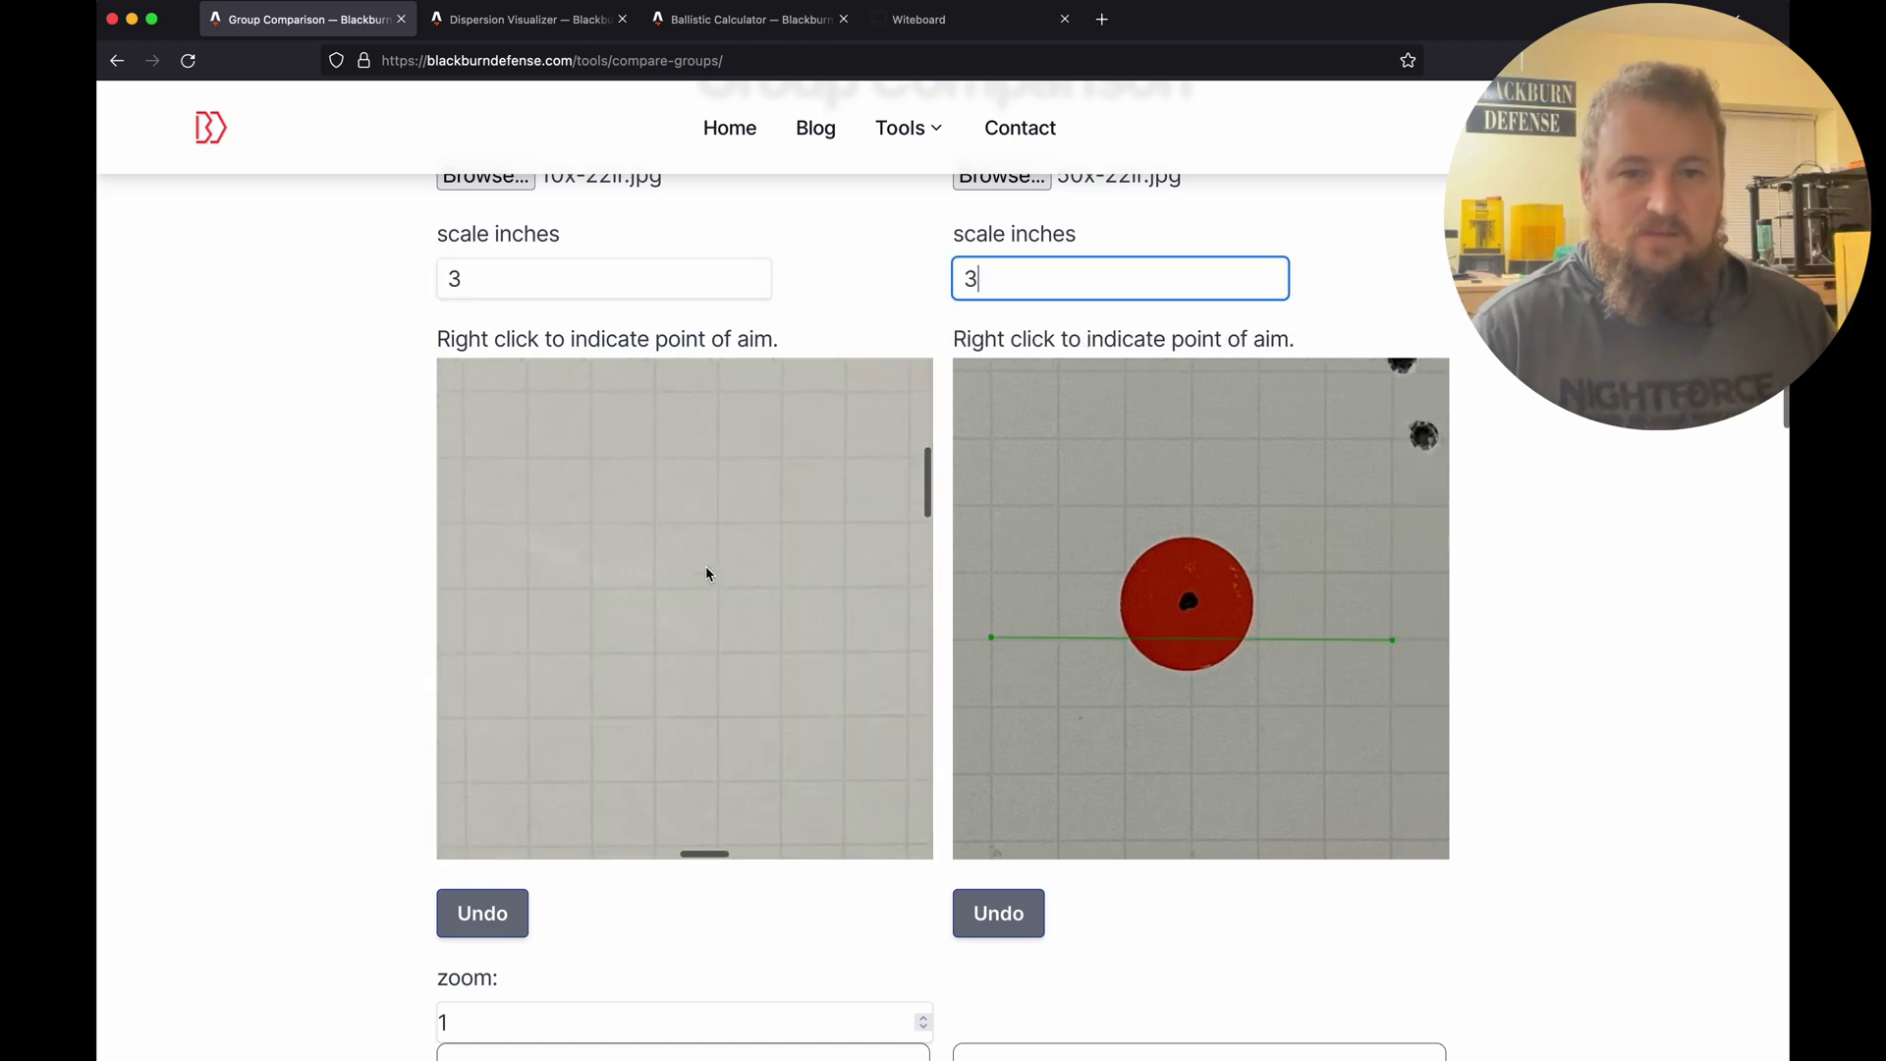
# - Mark the first group's point of aim at the center of its black dot on the 10x target
pyautogui.hscroll(-3, 705, 568)
pyautogui.hscroll(-5, 705, 566)
pyautogui.scroll(-2, 527, 541)
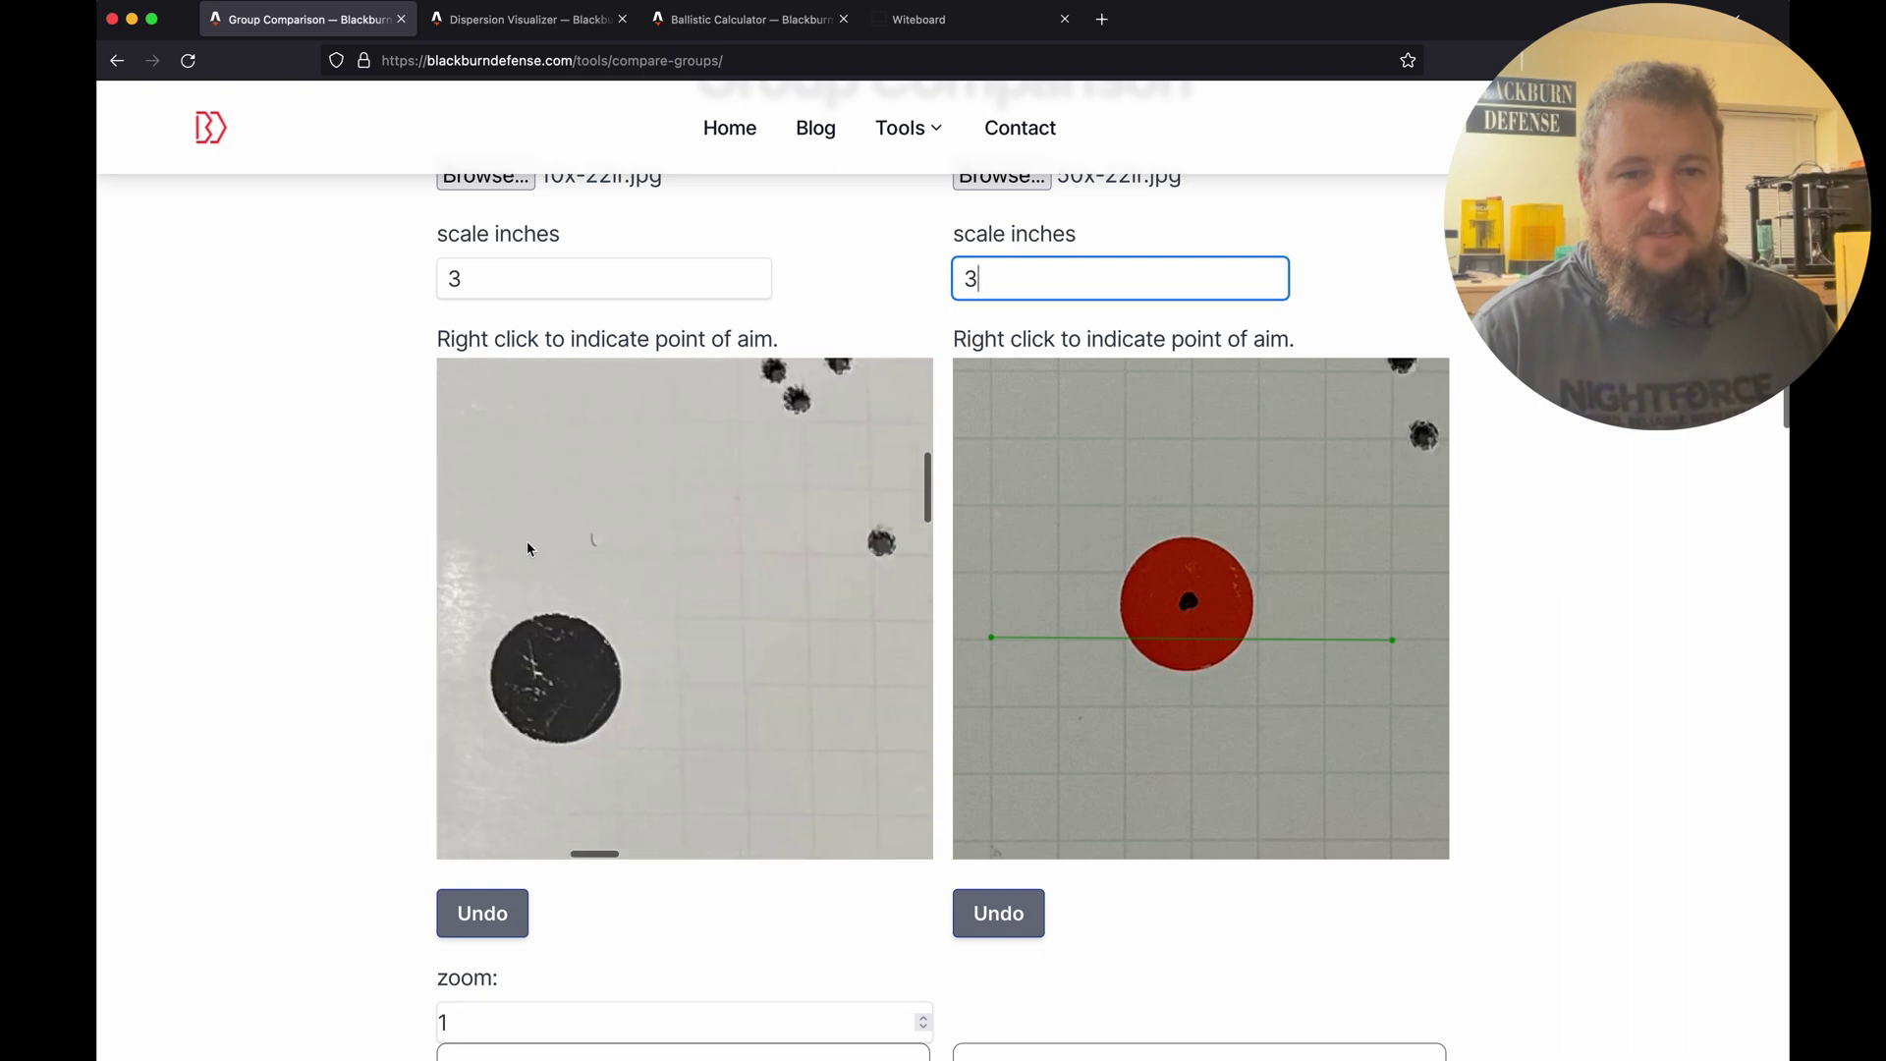
pyautogui.rightClick(596, 683)
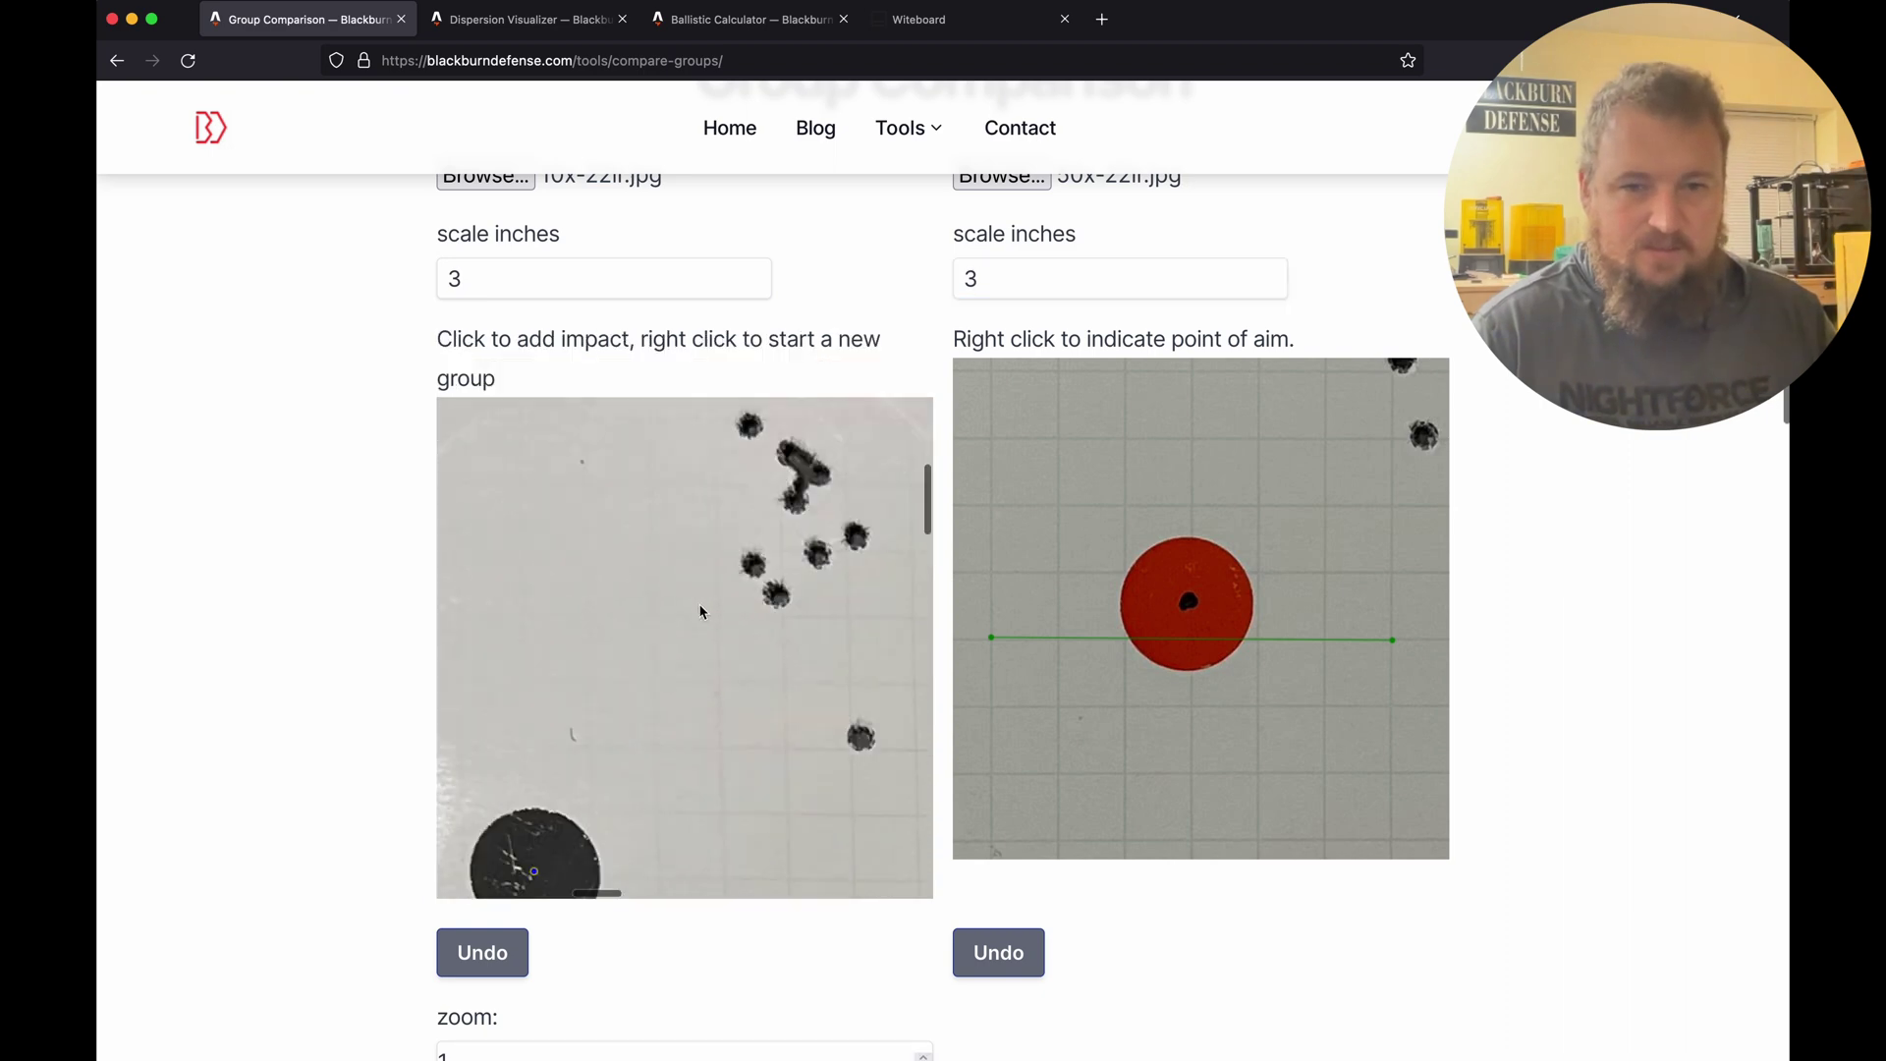
# - Mark the bullet impacts of every group on the 10x target, starting each new group at its black dot
pyautogui.scroll(5, 786, 590)
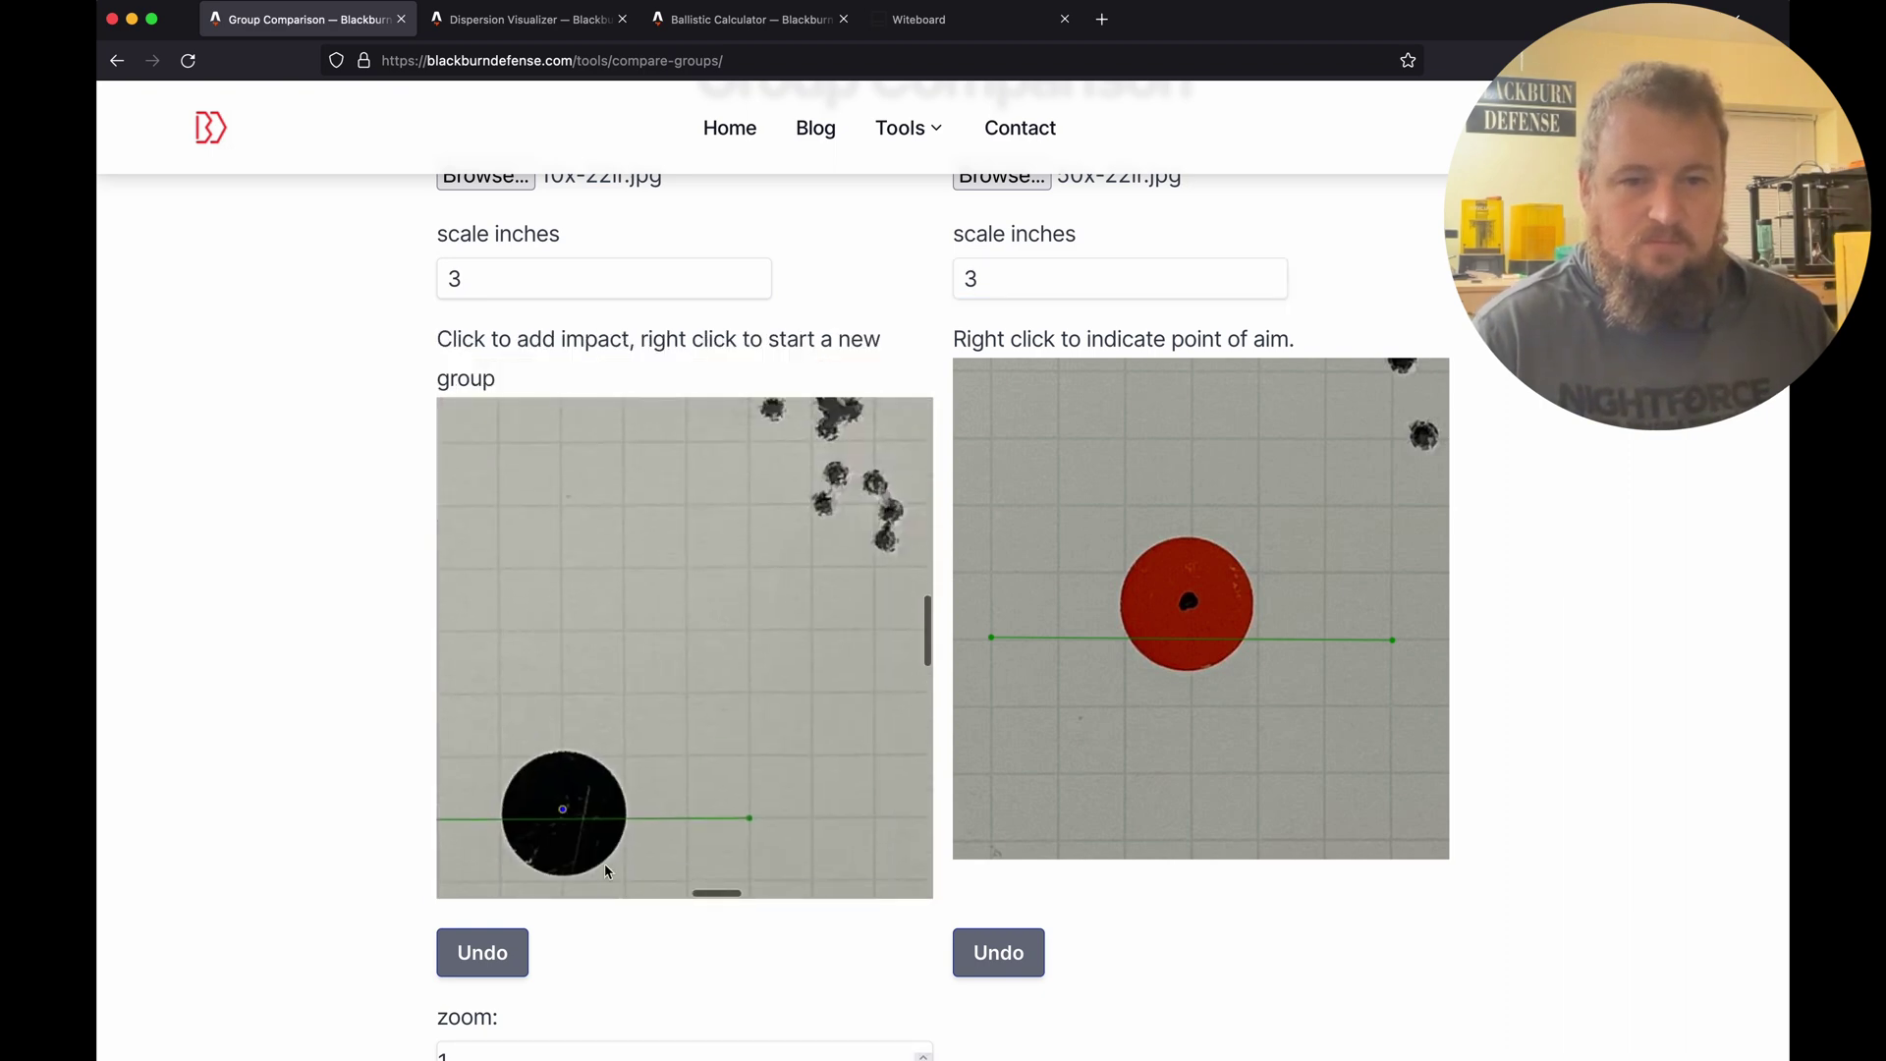
pyautogui.scroll(2, 830, 605)
pyautogui.scroll(-3, 795, 629)
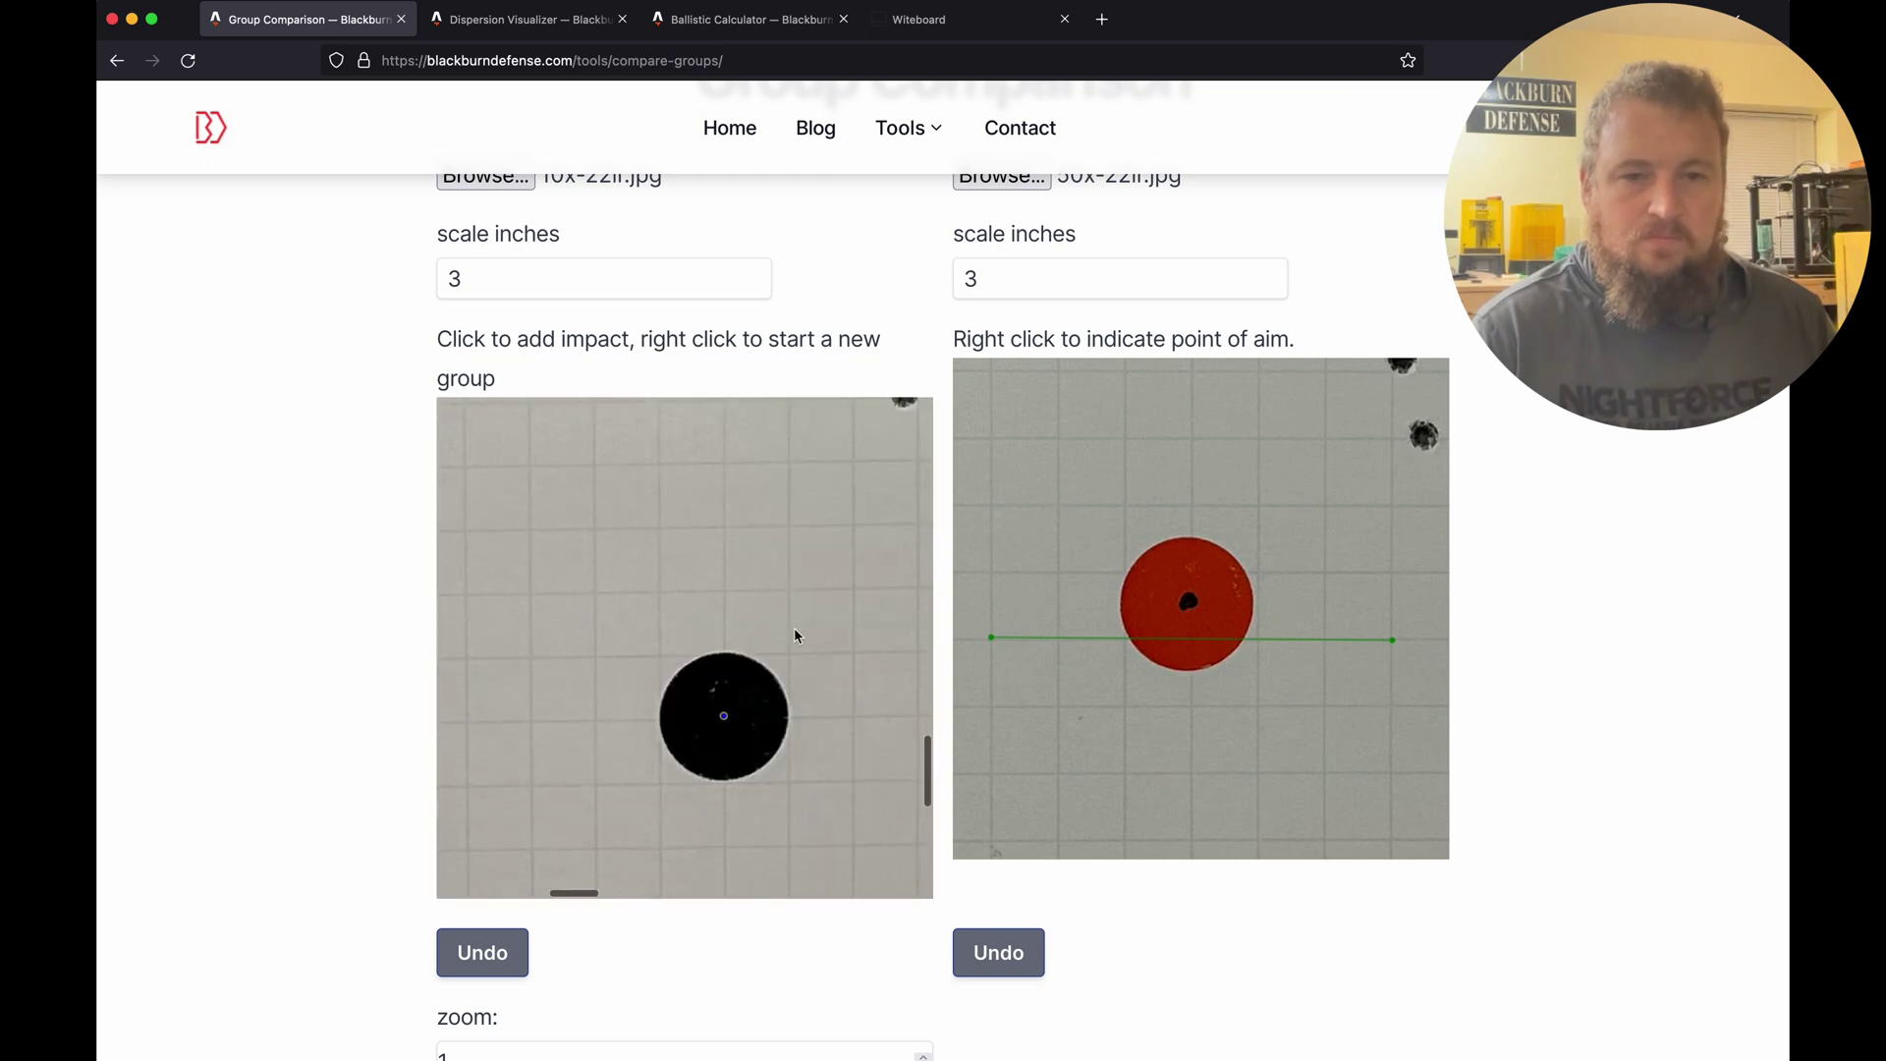
pyautogui.hscroll(3, 736, 551)
pyautogui.hscroll(4, 676, 478)
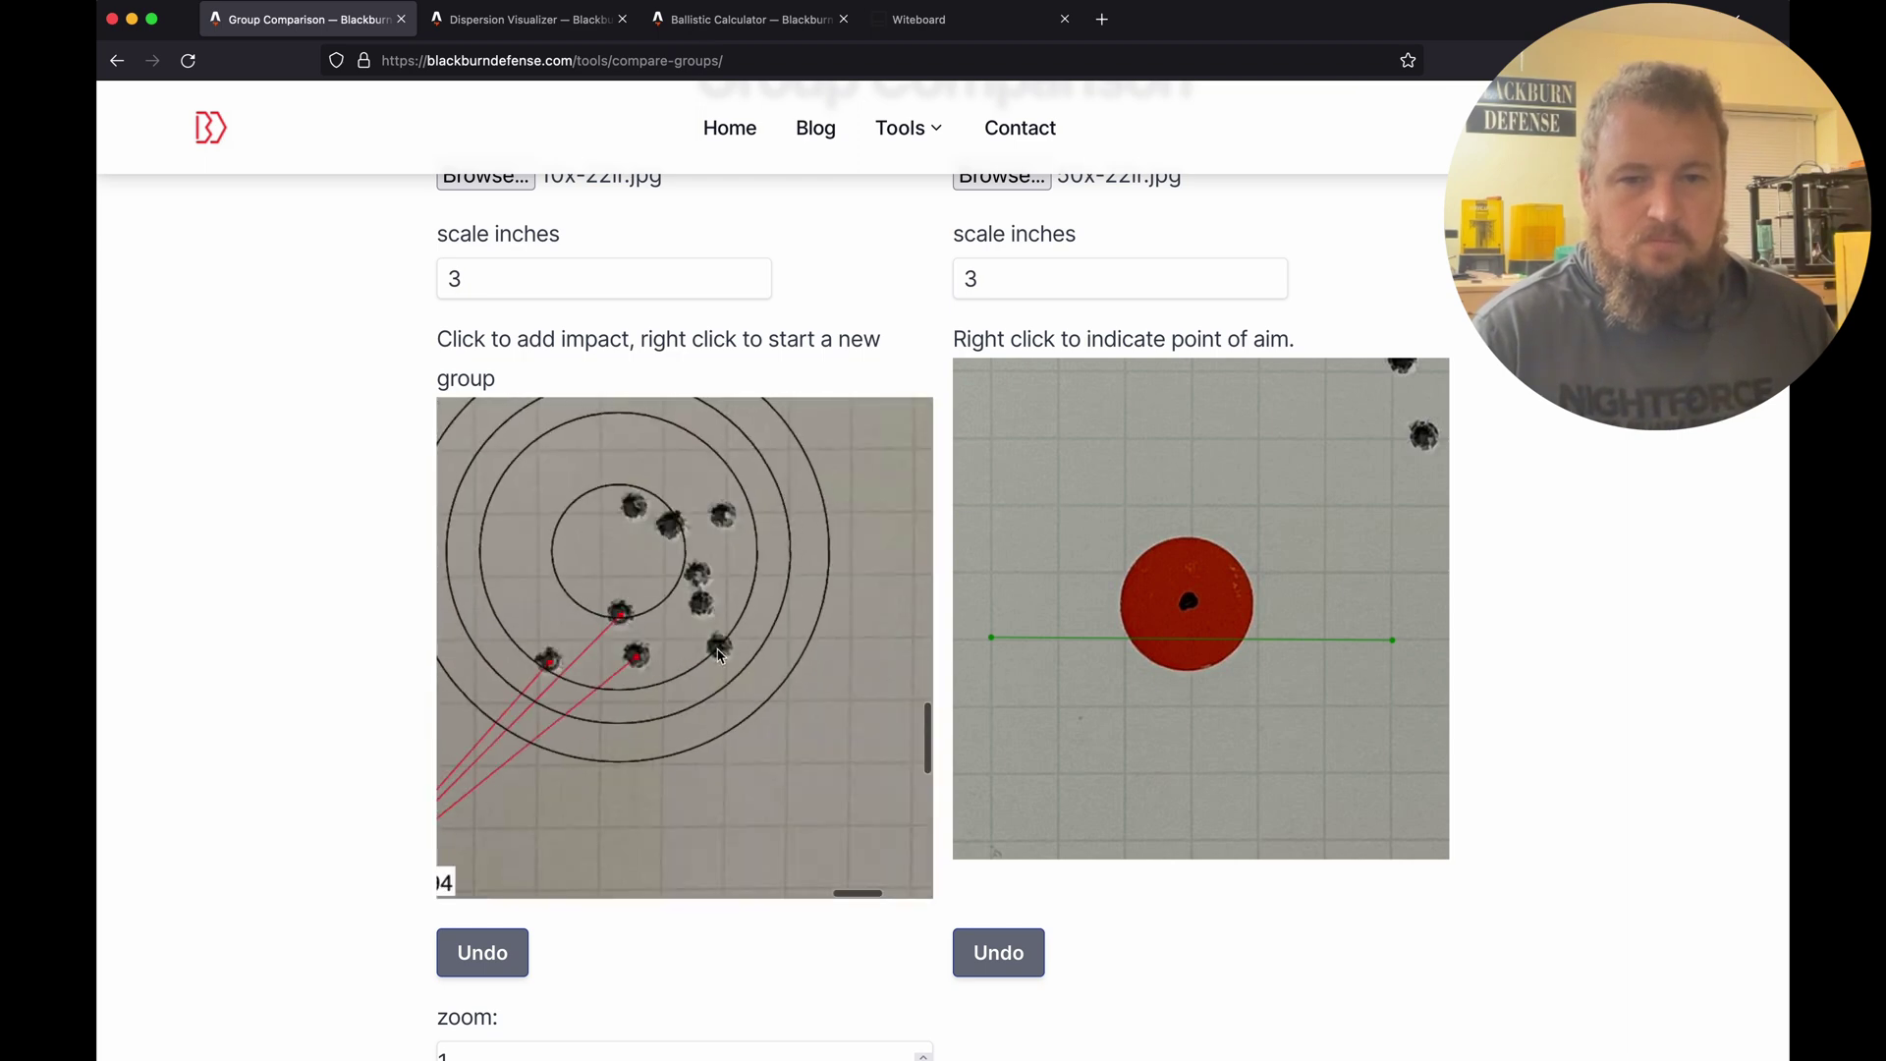
# - Mark the first red dot's center as point of aim on the 50x target and add its group's impacts
pyautogui.scroll(5, 1199, 609)
pyautogui.hscroll(3, 1130, 687)
pyautogui.rightClick(986, 836)
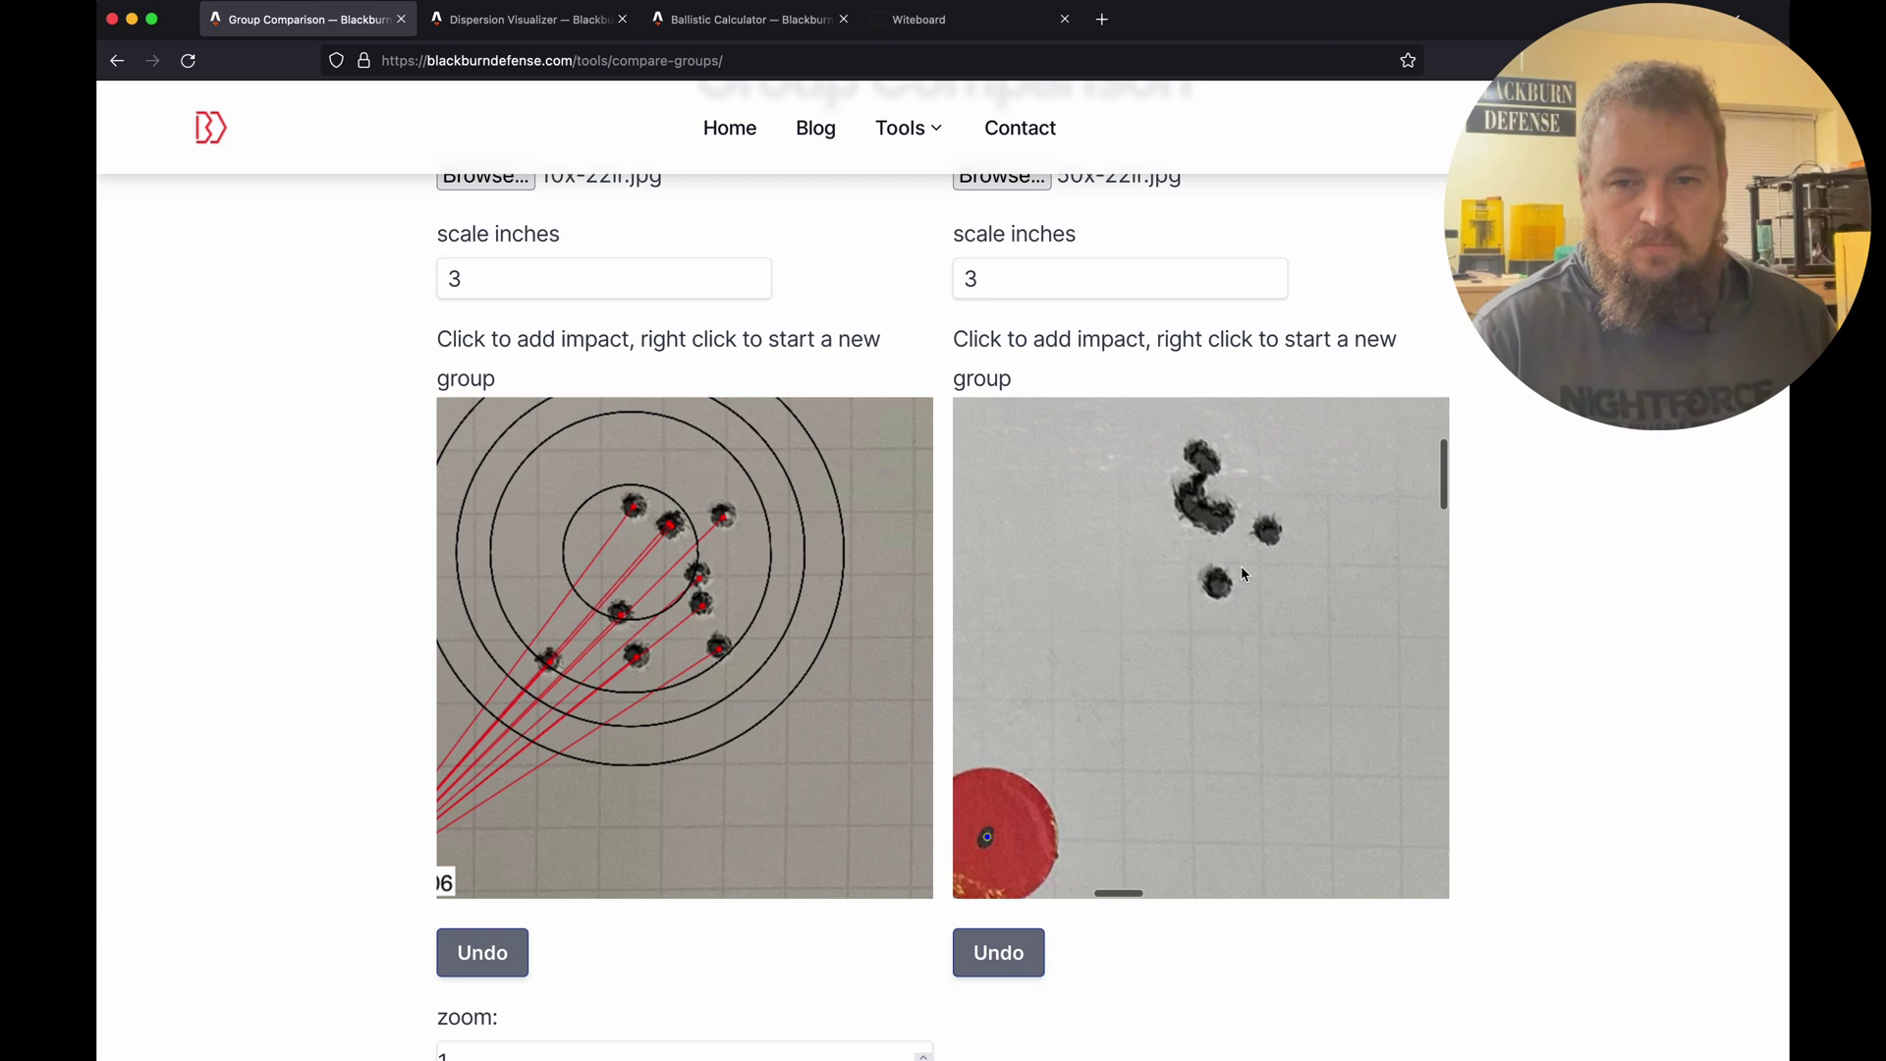
pyautogui.click(1196, 456)
pyautogui.click(1208, 464)
pyautogui.click(1267, 533)
pyautogui.click(1215, 586)
# - Mark the bullet impacts of the remaining groups on the 50x target, starting each new group at its red dot
pyautogui.scroll(-3, 1225, 521)
pyautogui.hscroll(3, 1223, 527)
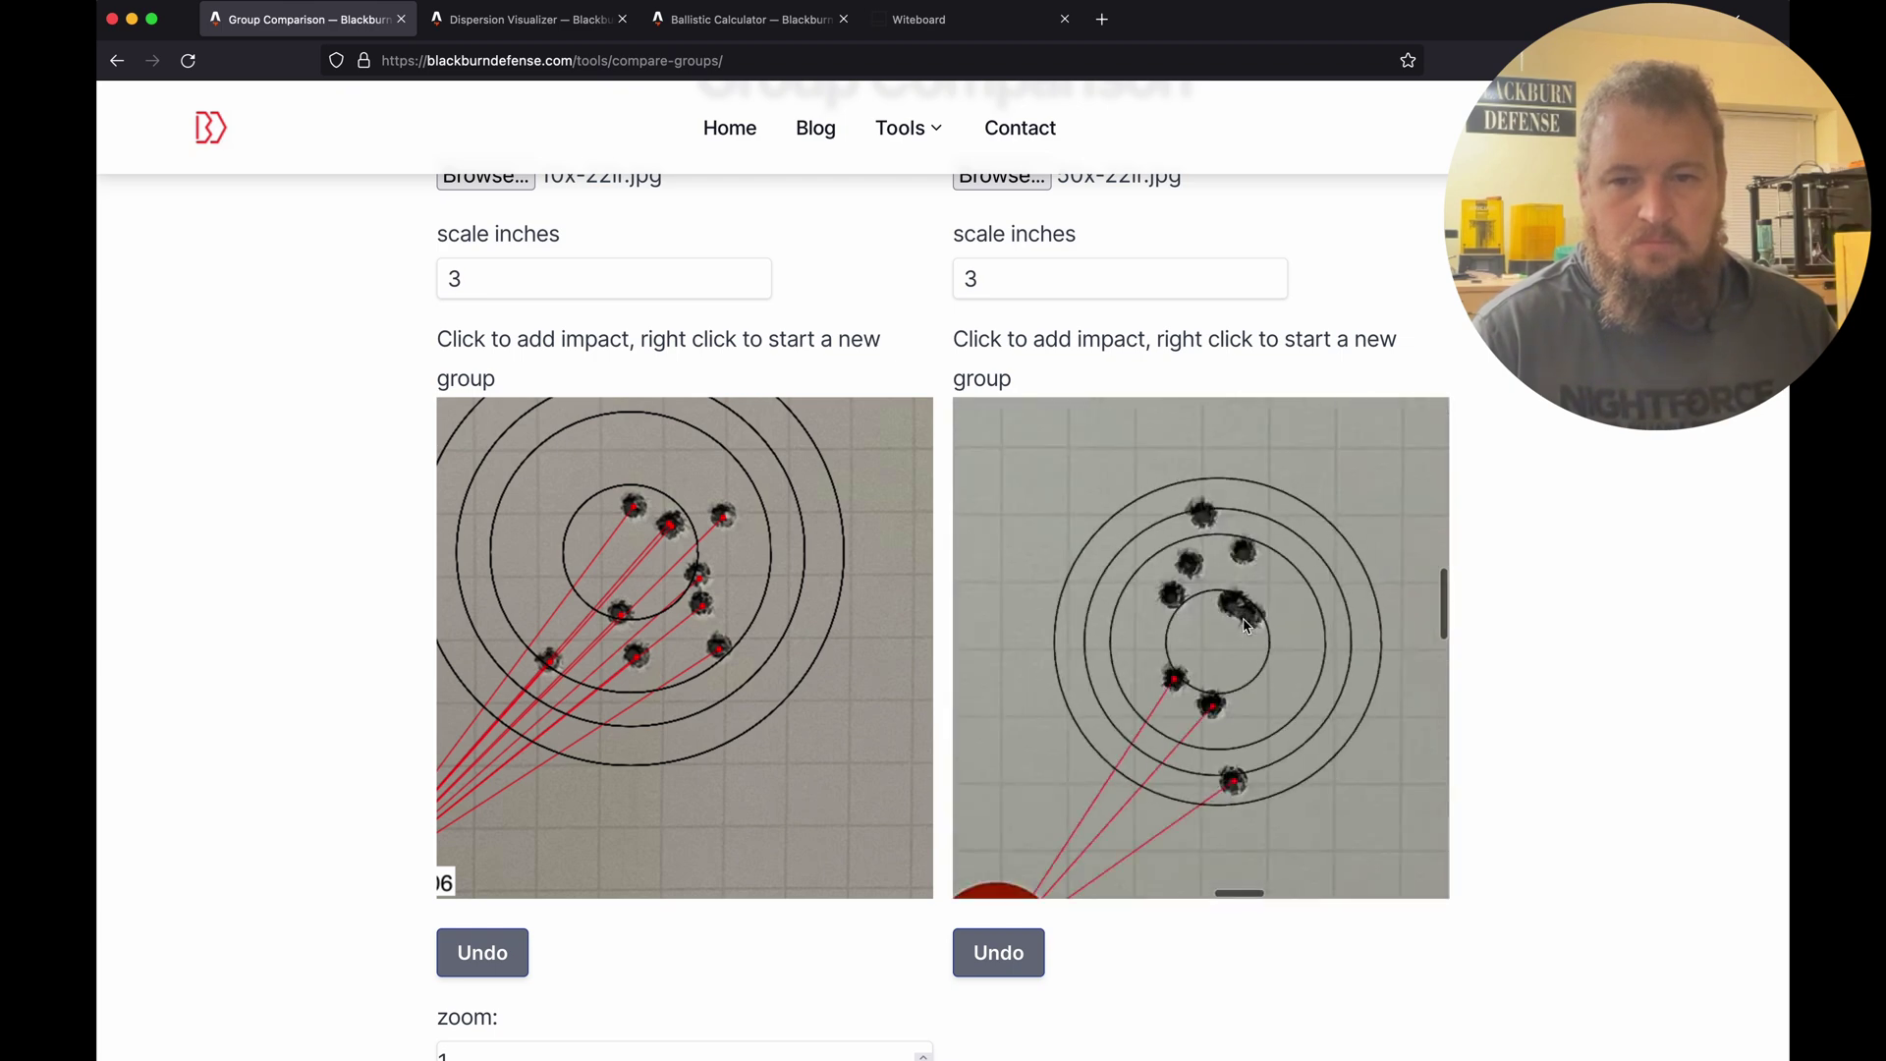
pyautogui.scroll(-3, 1236, 563)
pyautogui.hscroll(-3, 1277, 609)
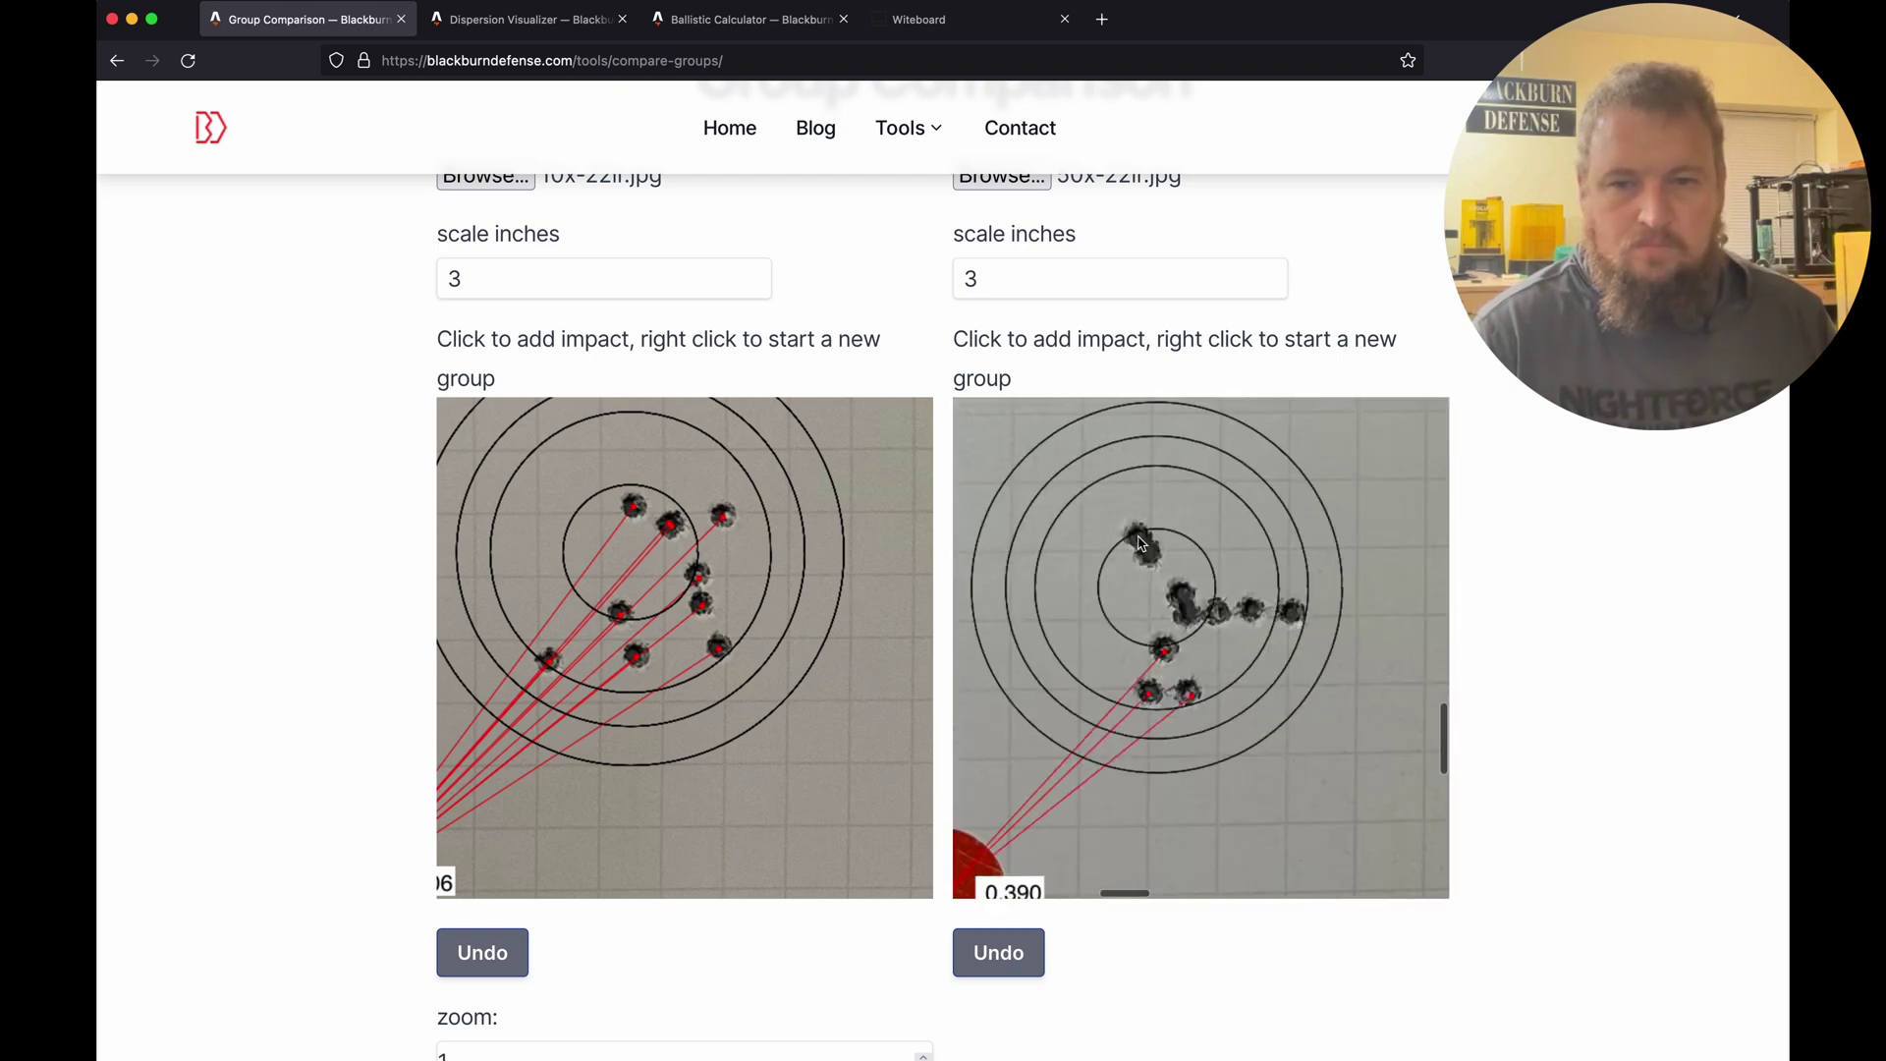
pyautogui.hscroll(-3, 1277, 628)
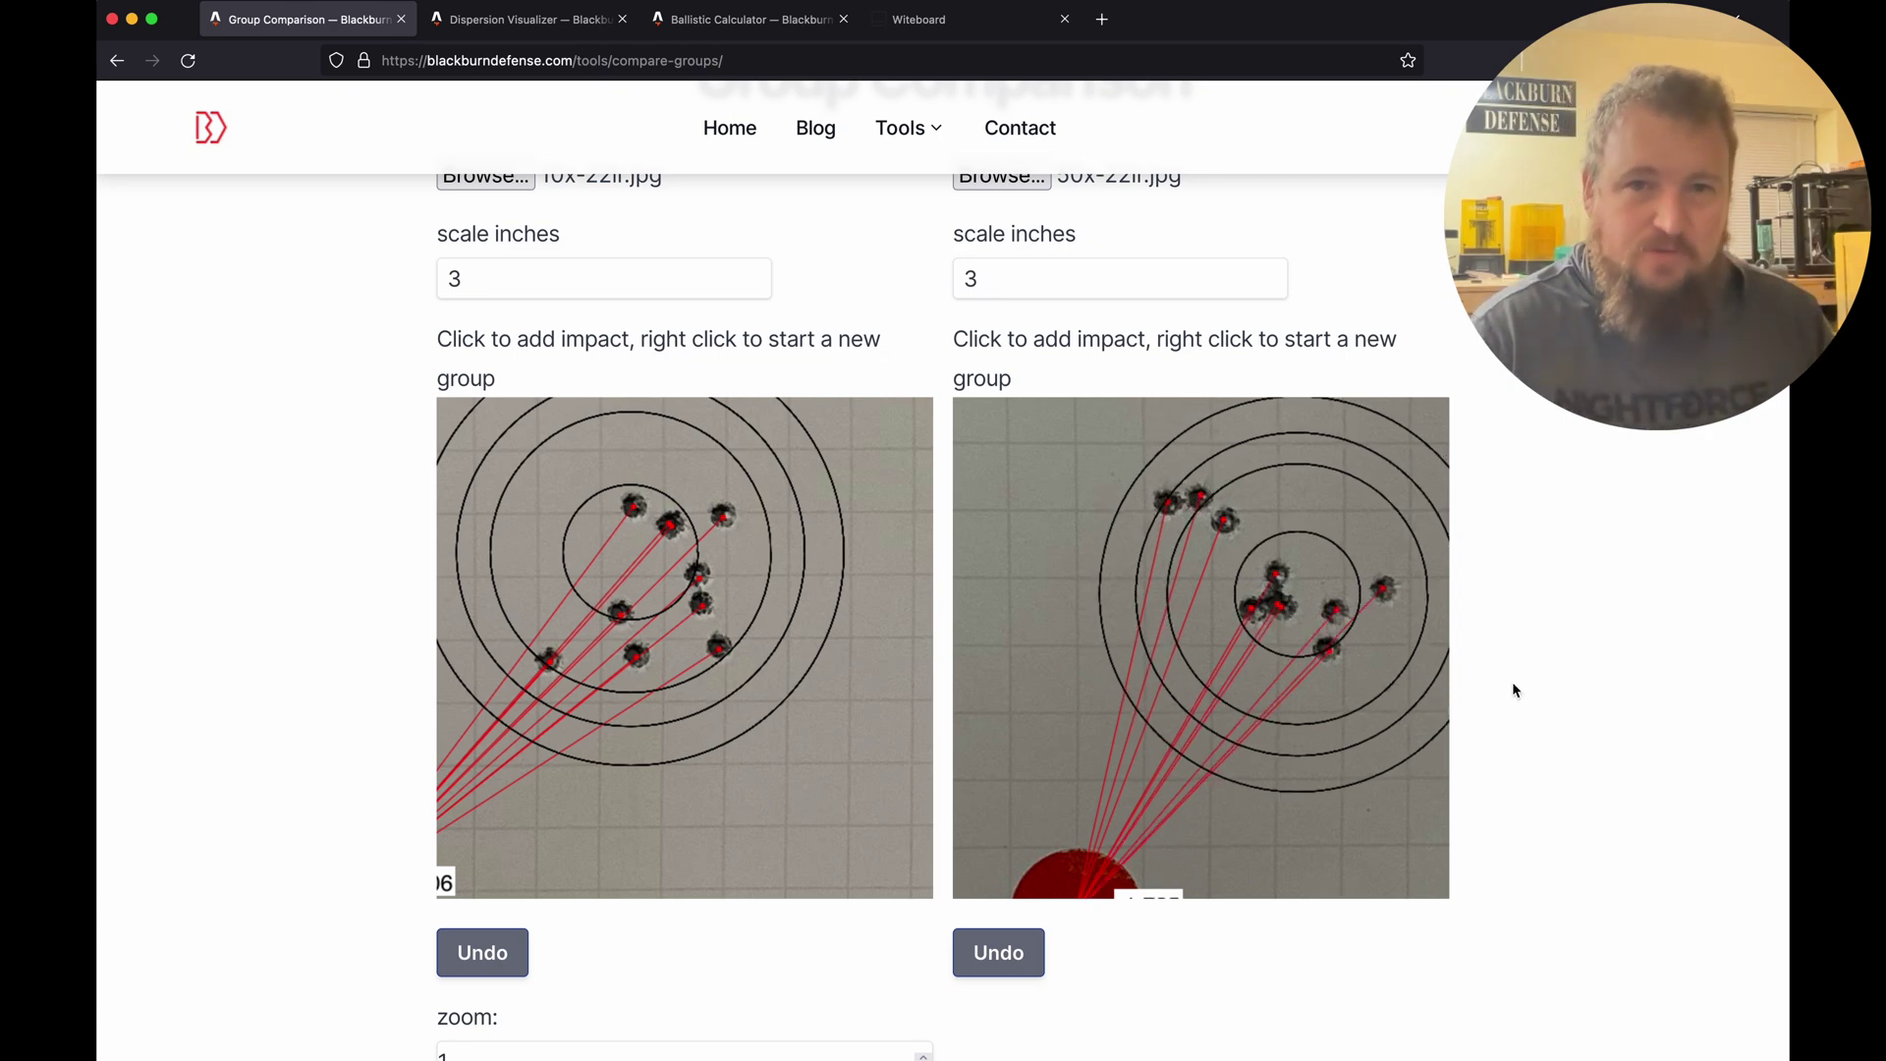
# - Examine the combined shot plots, distribution histograms and dispersion statistics of both targets
pyautogui.scroll(-7, 1510, 690)
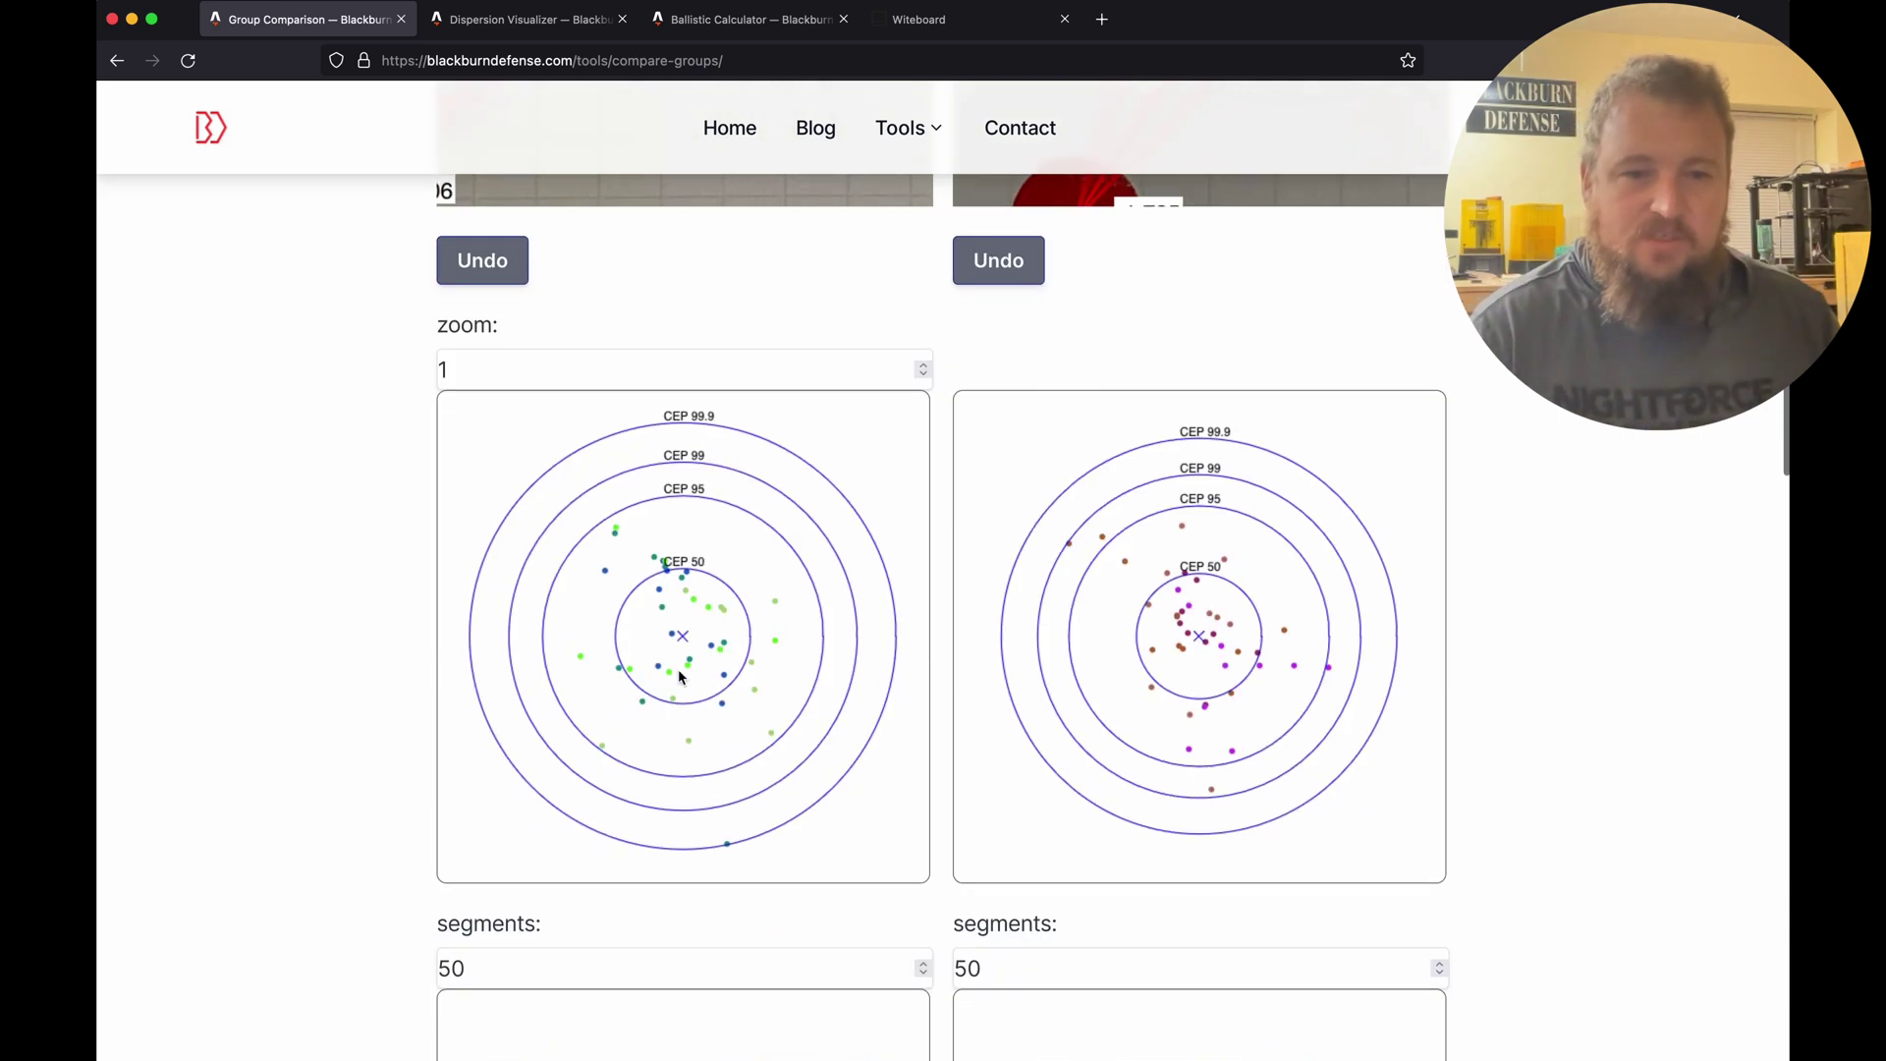
pyautogui.scroll(-1, 678, 677)
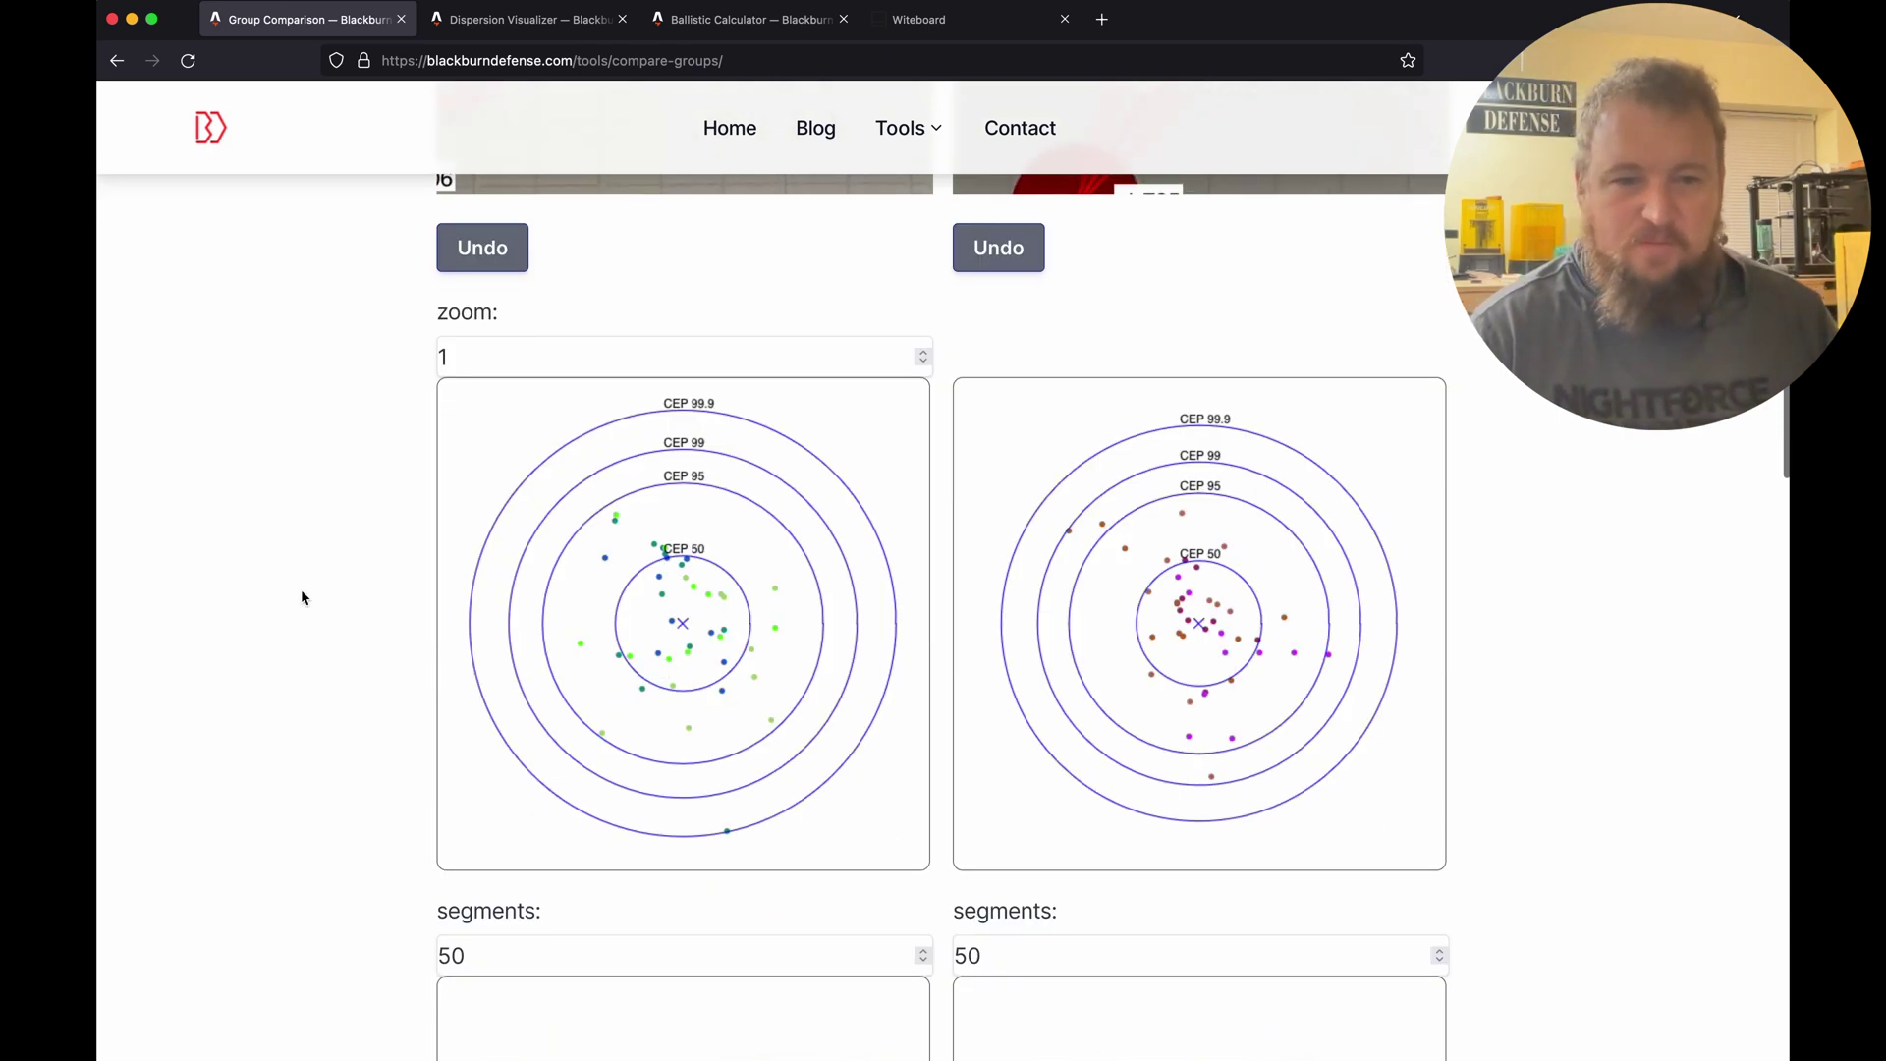
pyautogui.scroll(-6, 303, 598)
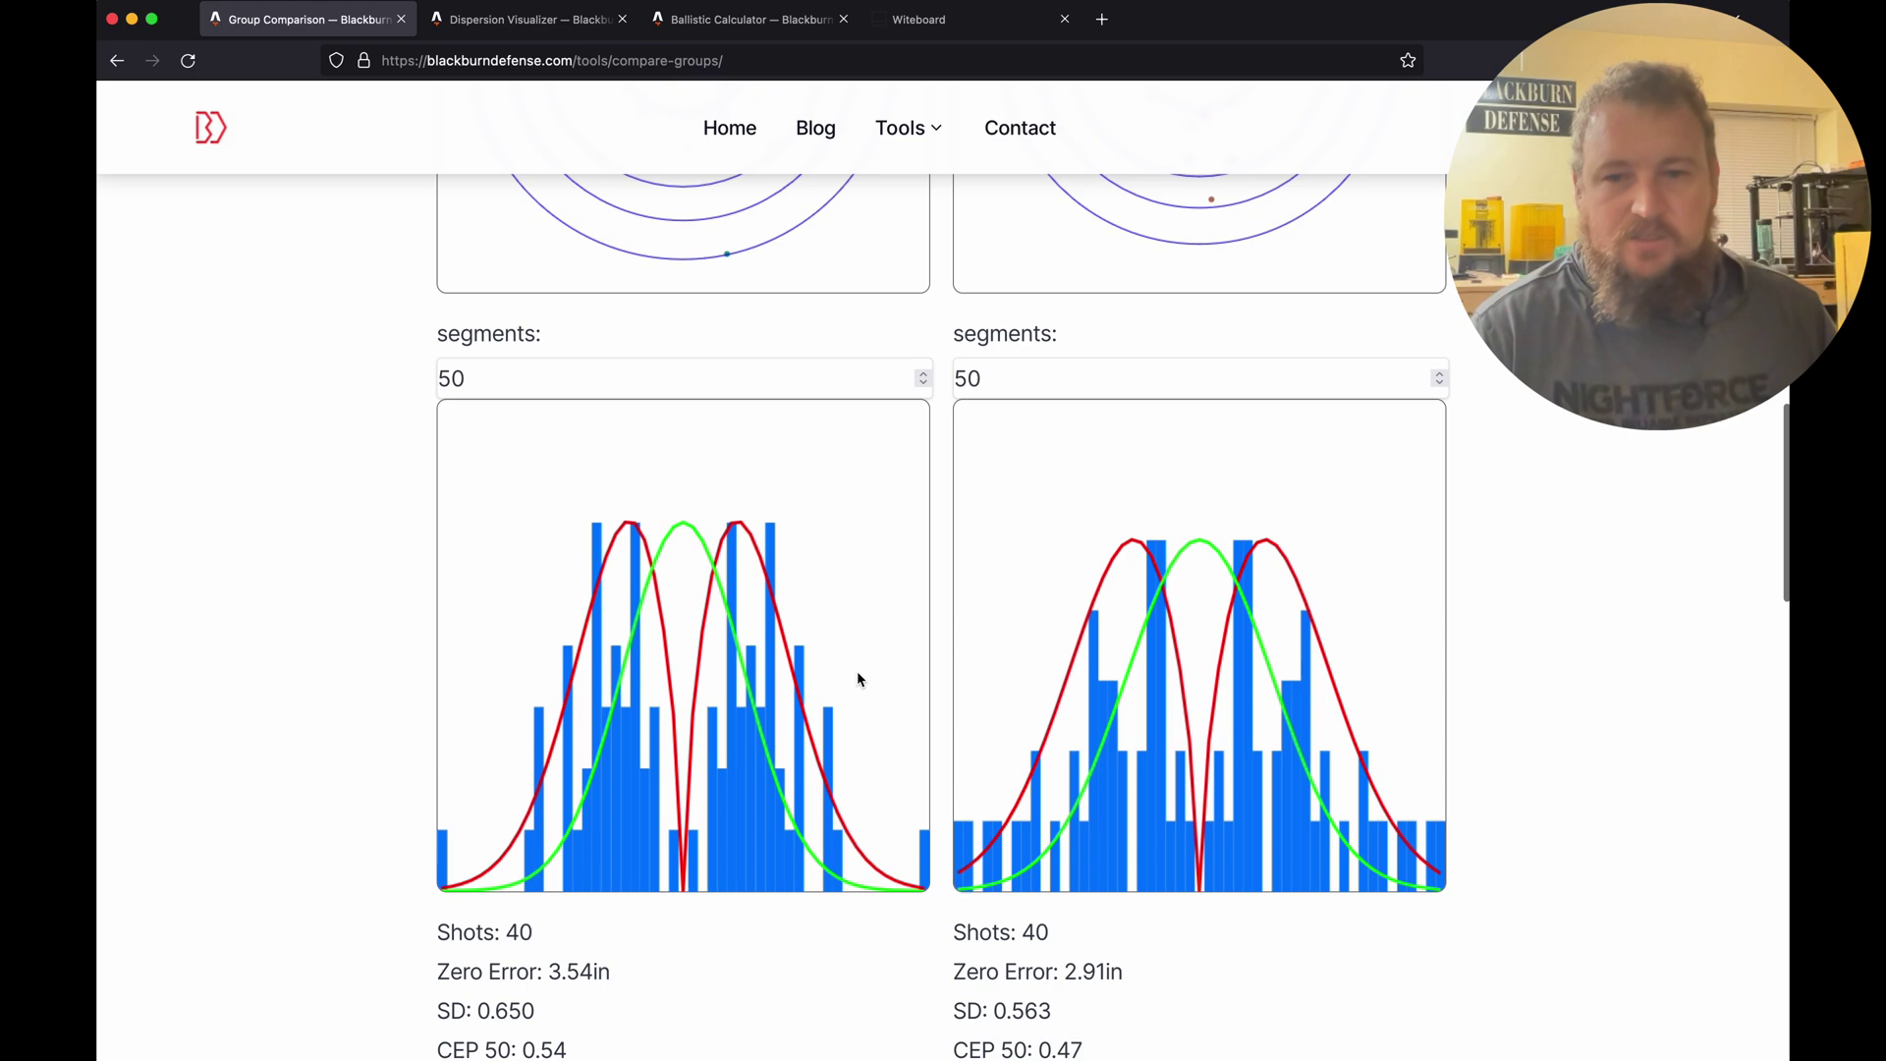
pyautogui.scroll(-3, 359, 709)
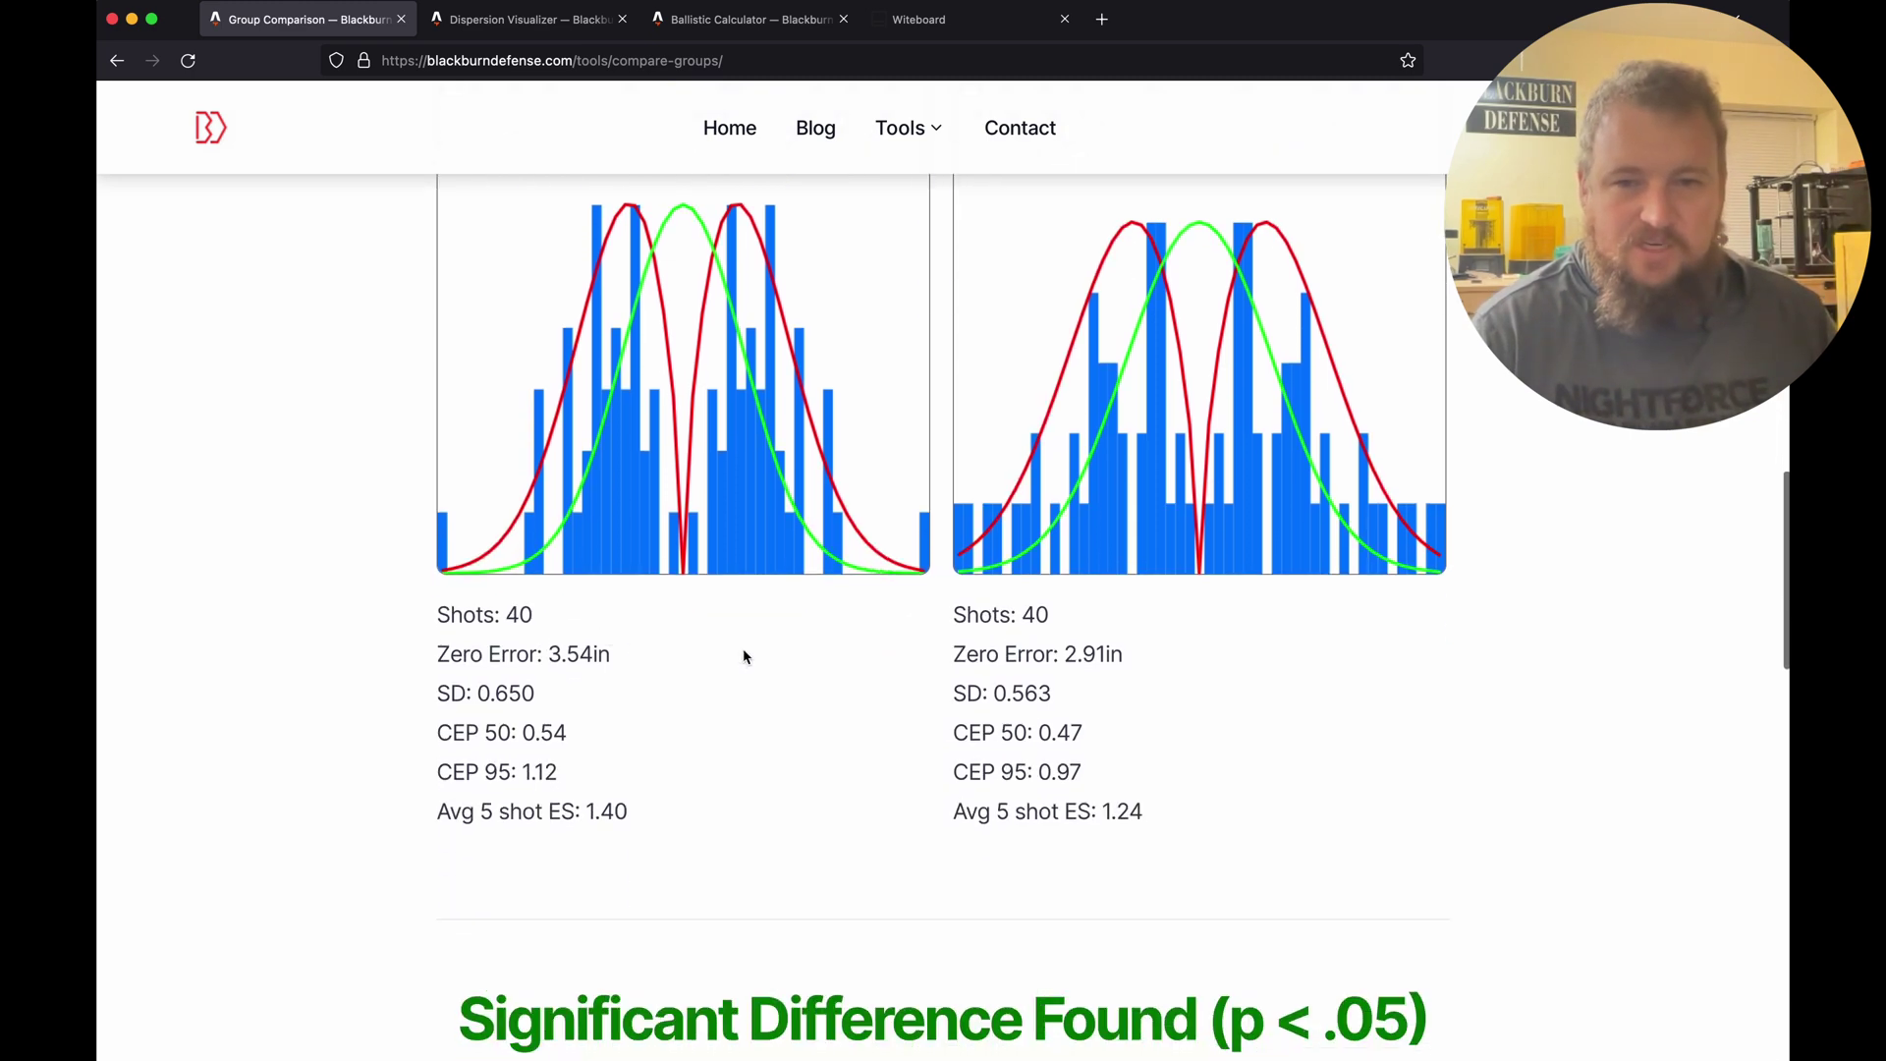
# - Compare the SD values of the two targets and check the significance result below them
pyautogui.scroll(-1, 731, 658)
pyautogui.moveTo(572, 640); pyautogui.dragTo(447, 640)
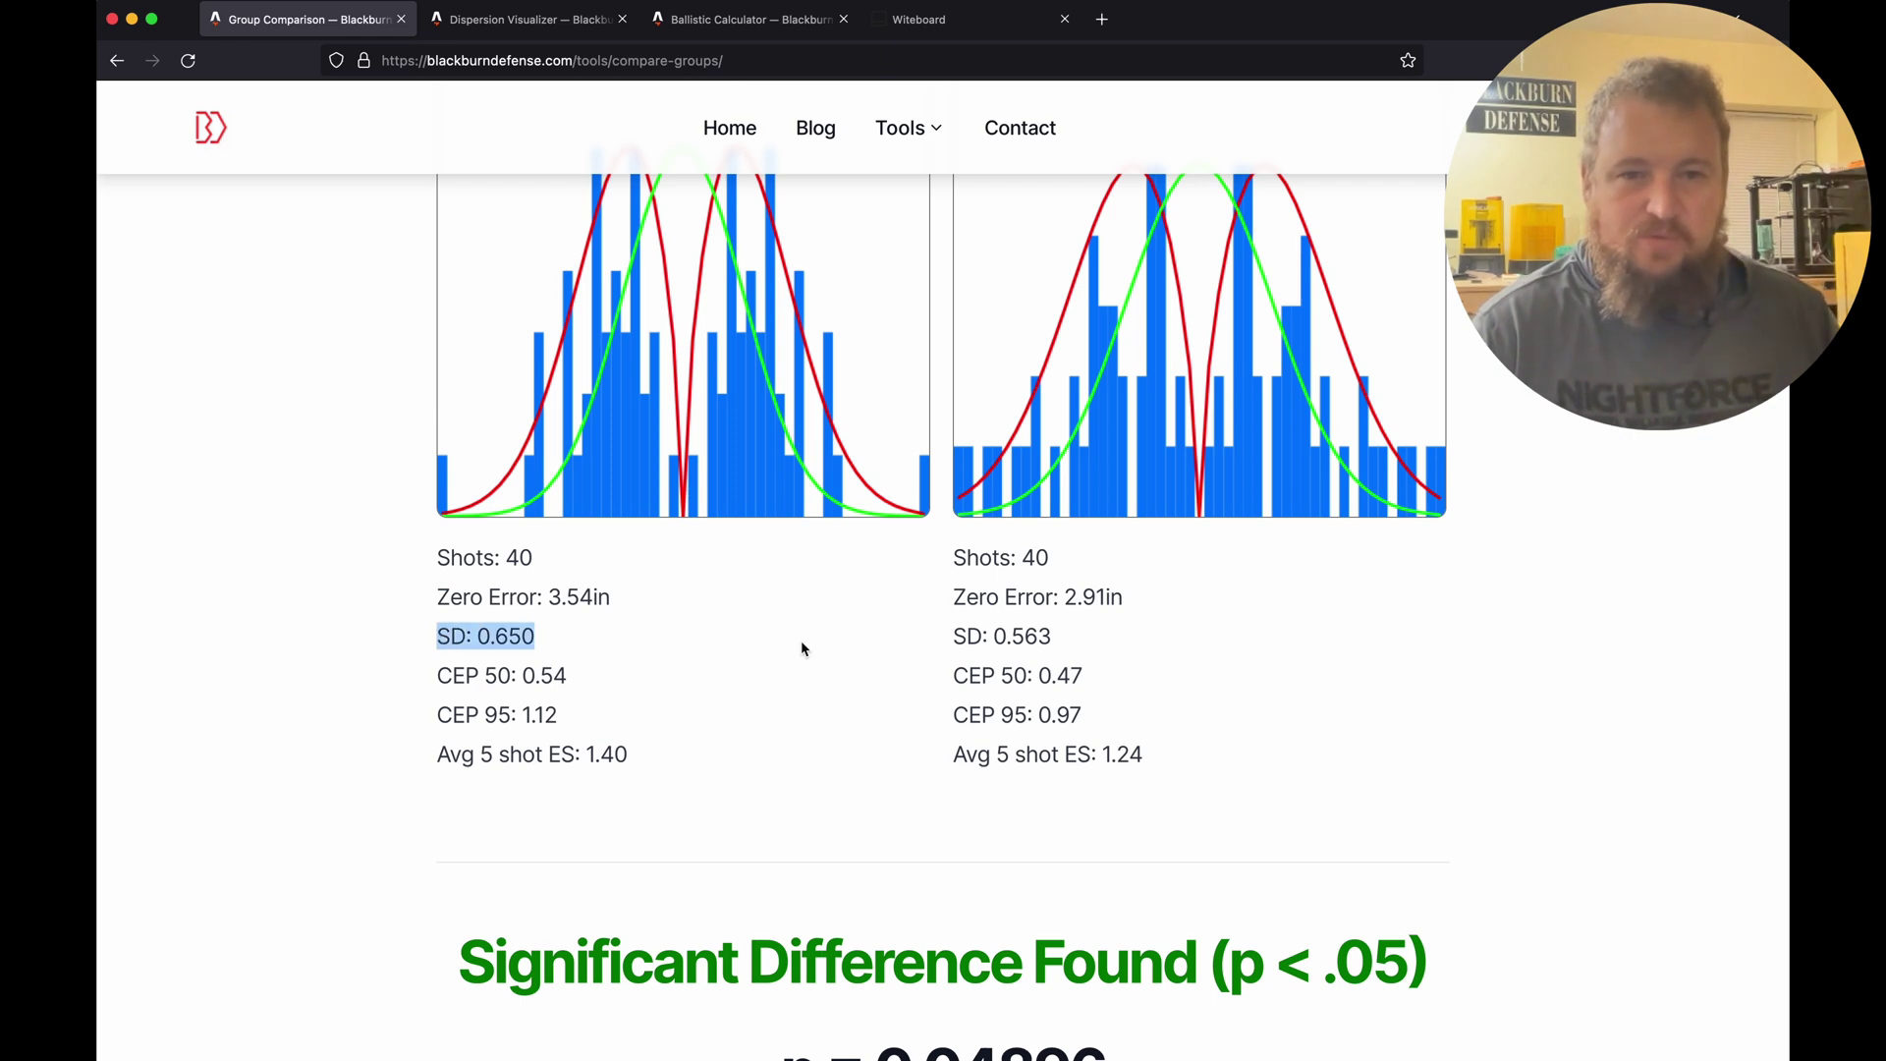
pyautogui.moveTo(942, 641); pyautogui.dragTo(1064, 640)
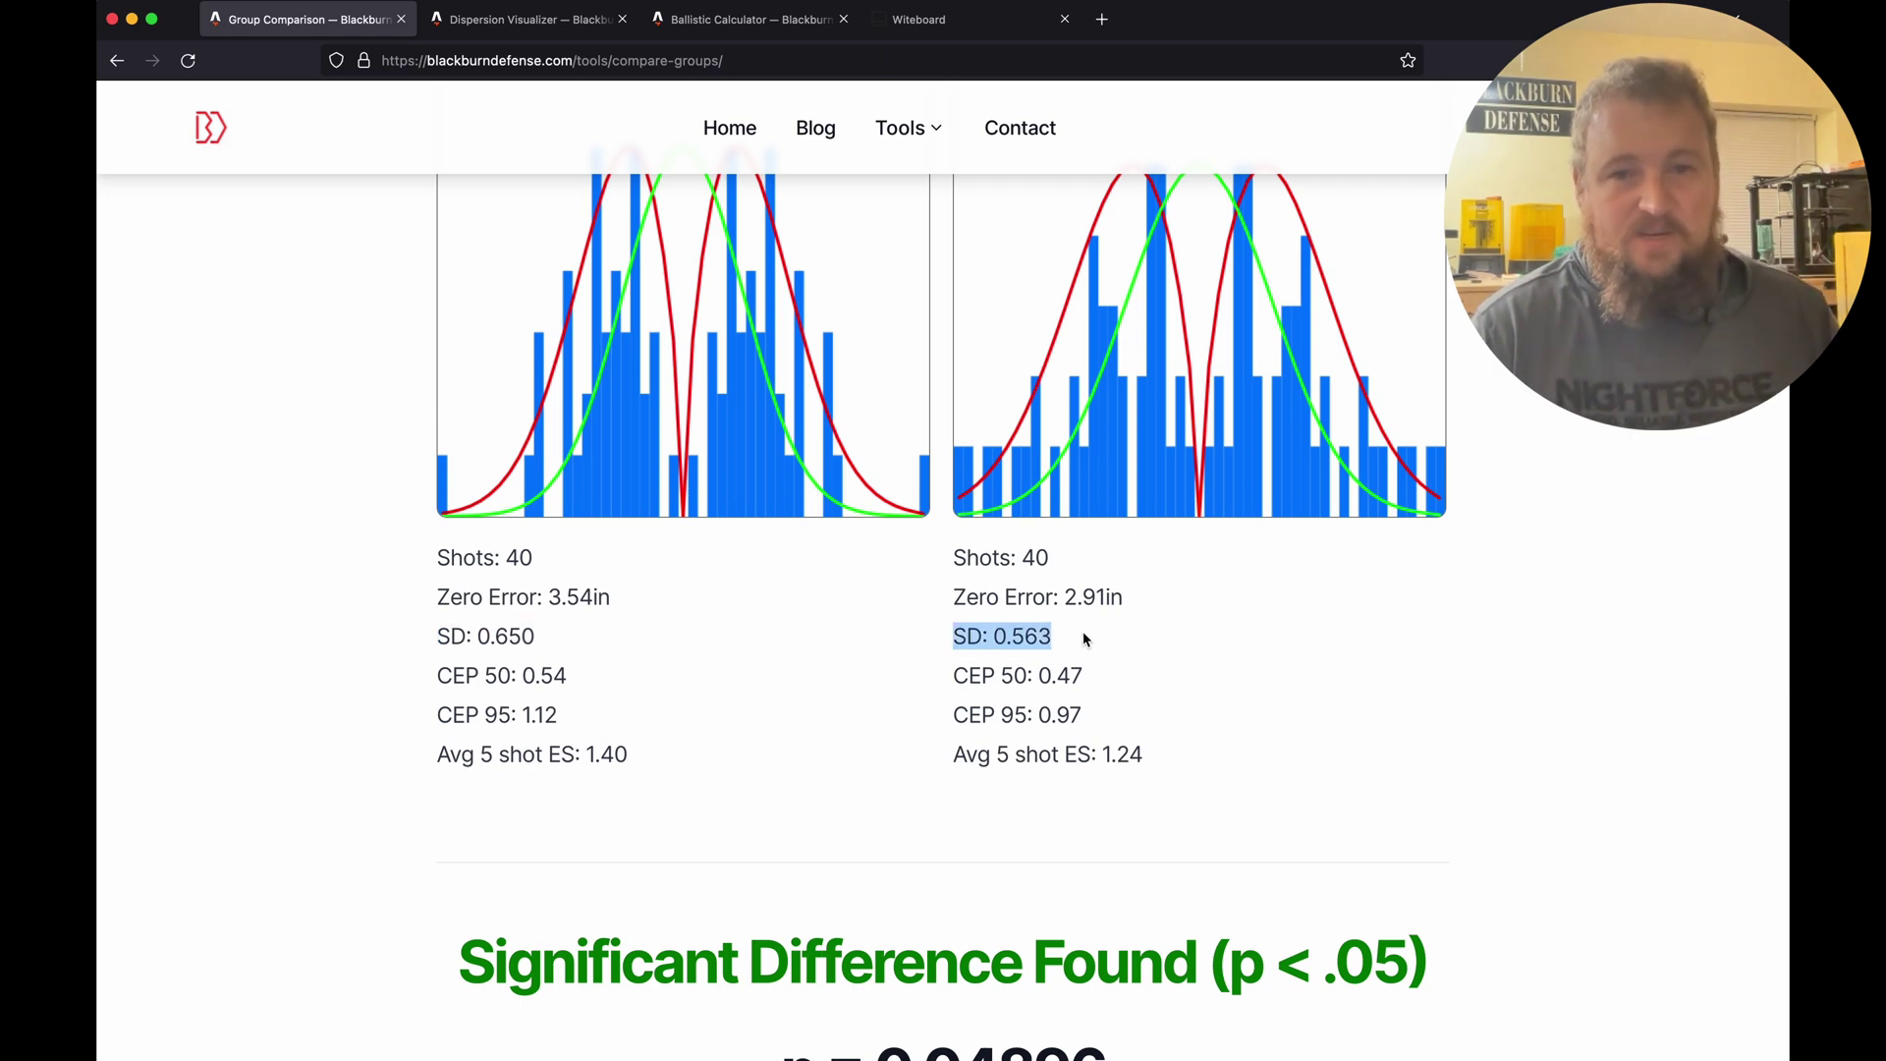
pyautogui.moveTo(419, 645); pyautogui.dragTo(559, 649)
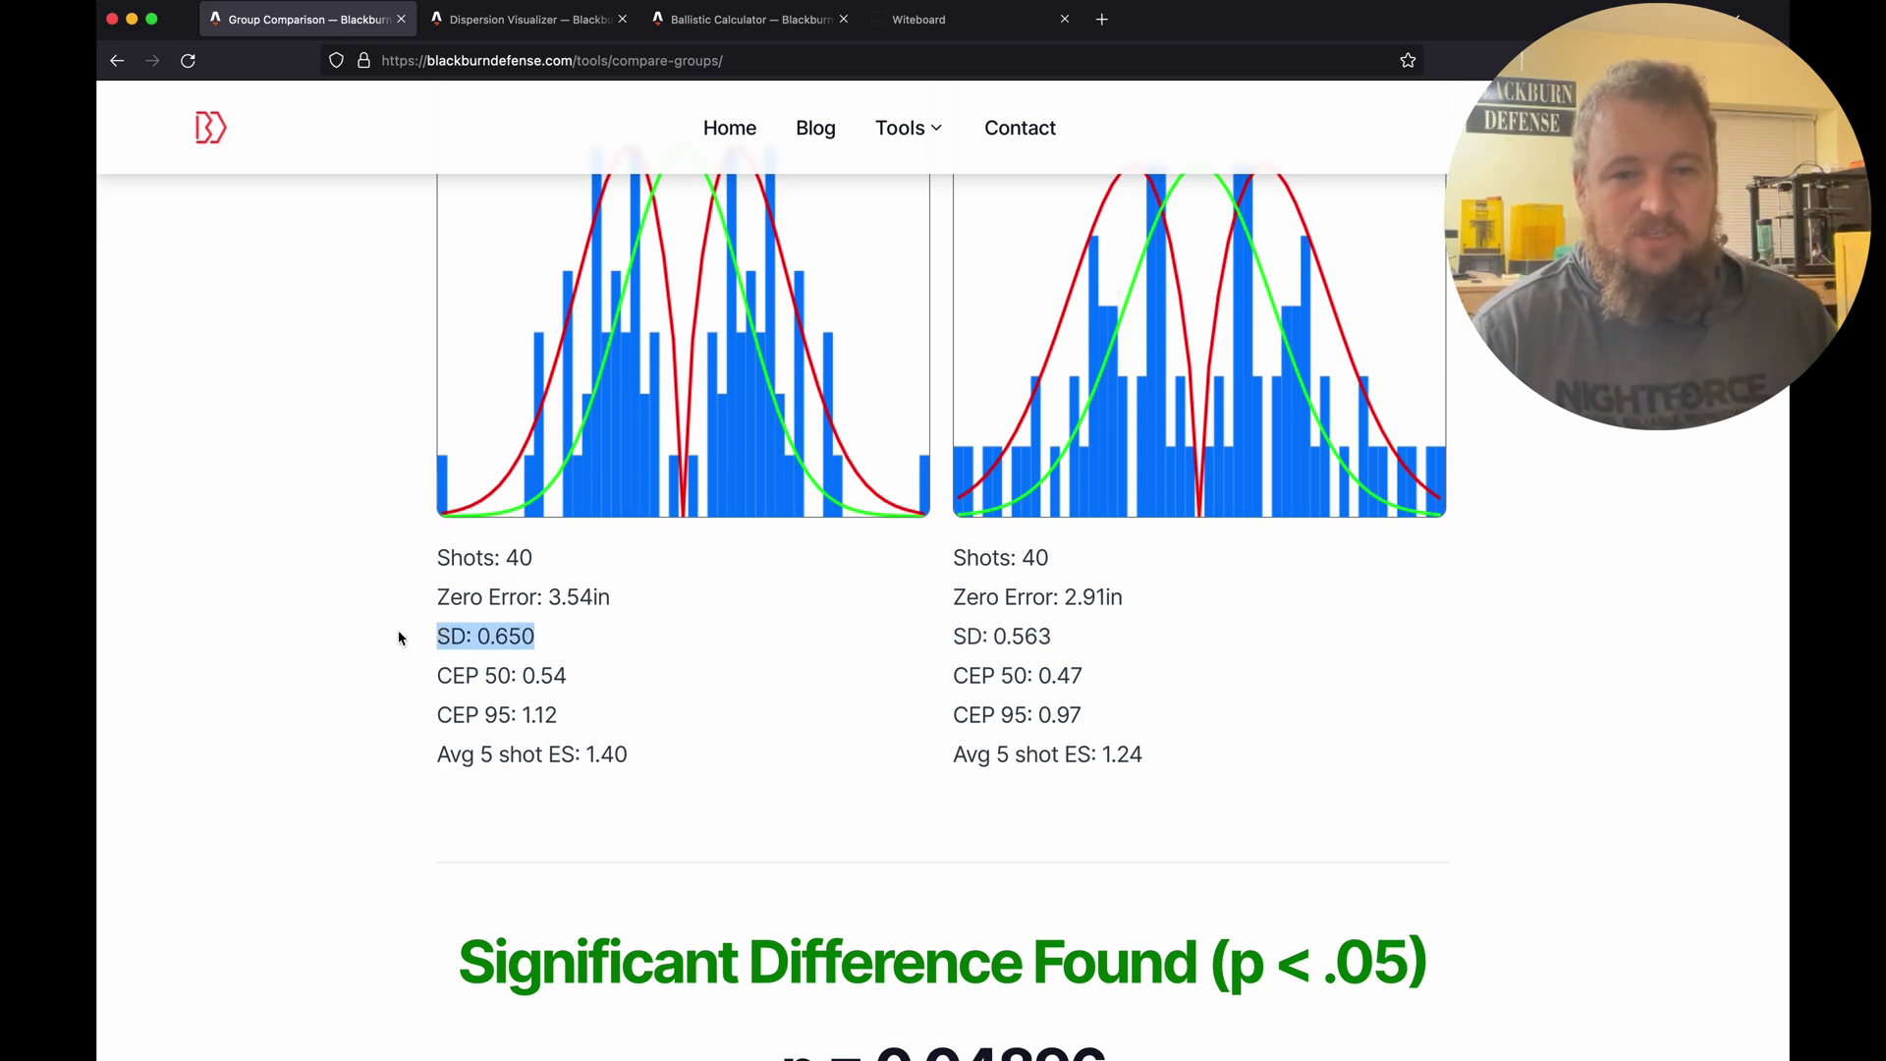
pyautogui.scroll(-4, 398, 639)
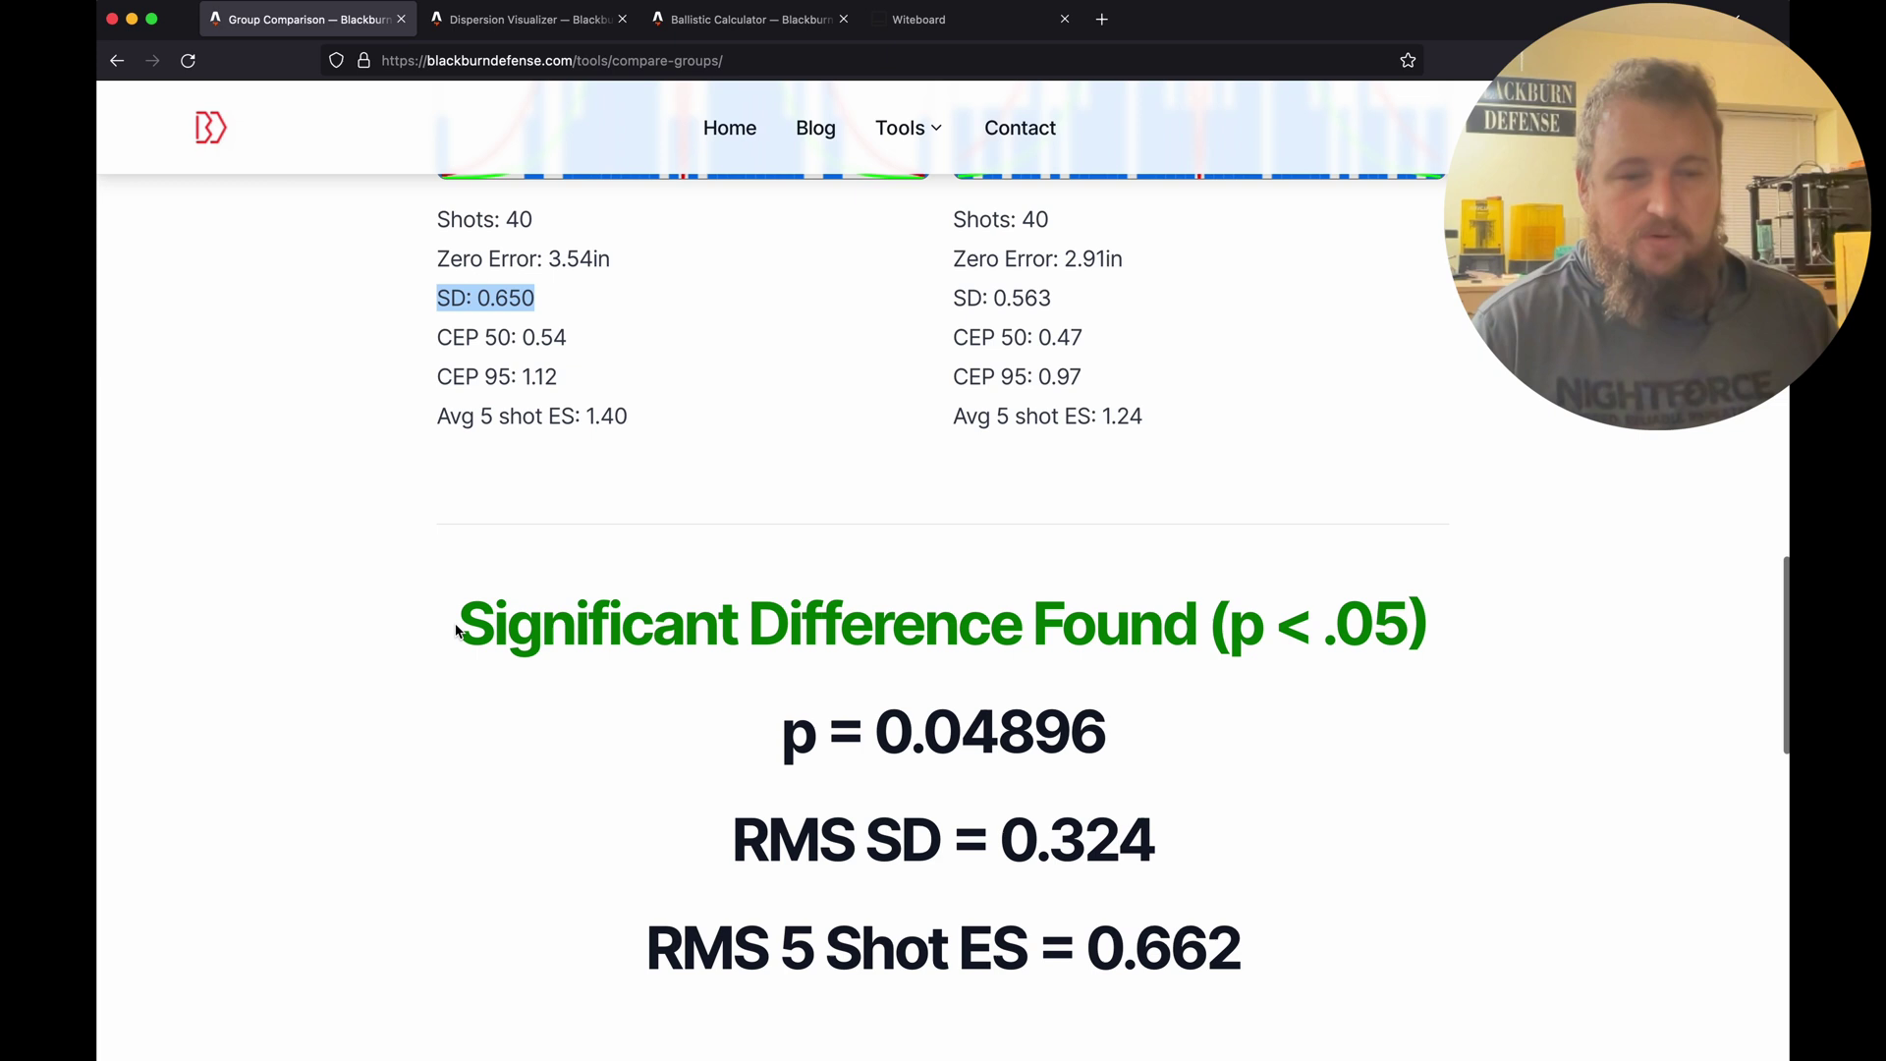
pyautogui.moveTo(456, 630); pyautogui.dragTo(1494, 645)
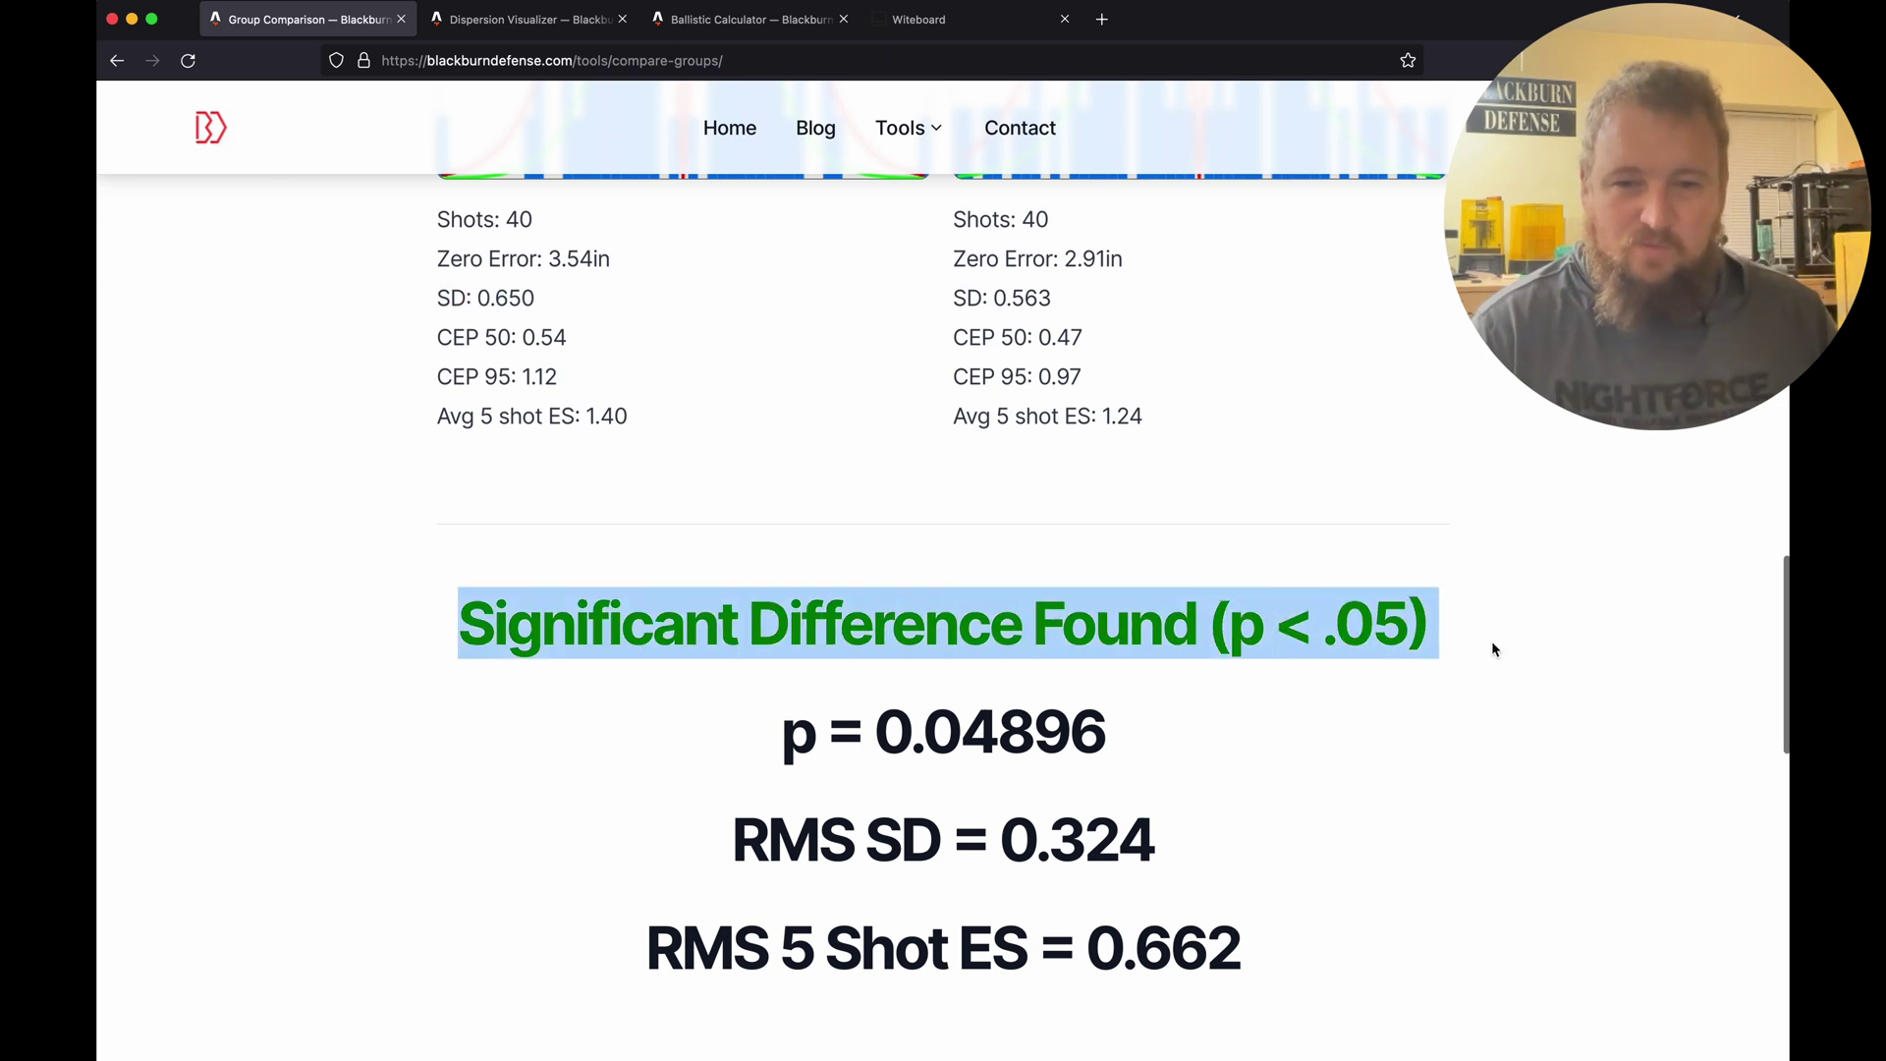
pyautogui.click(1370, 710)
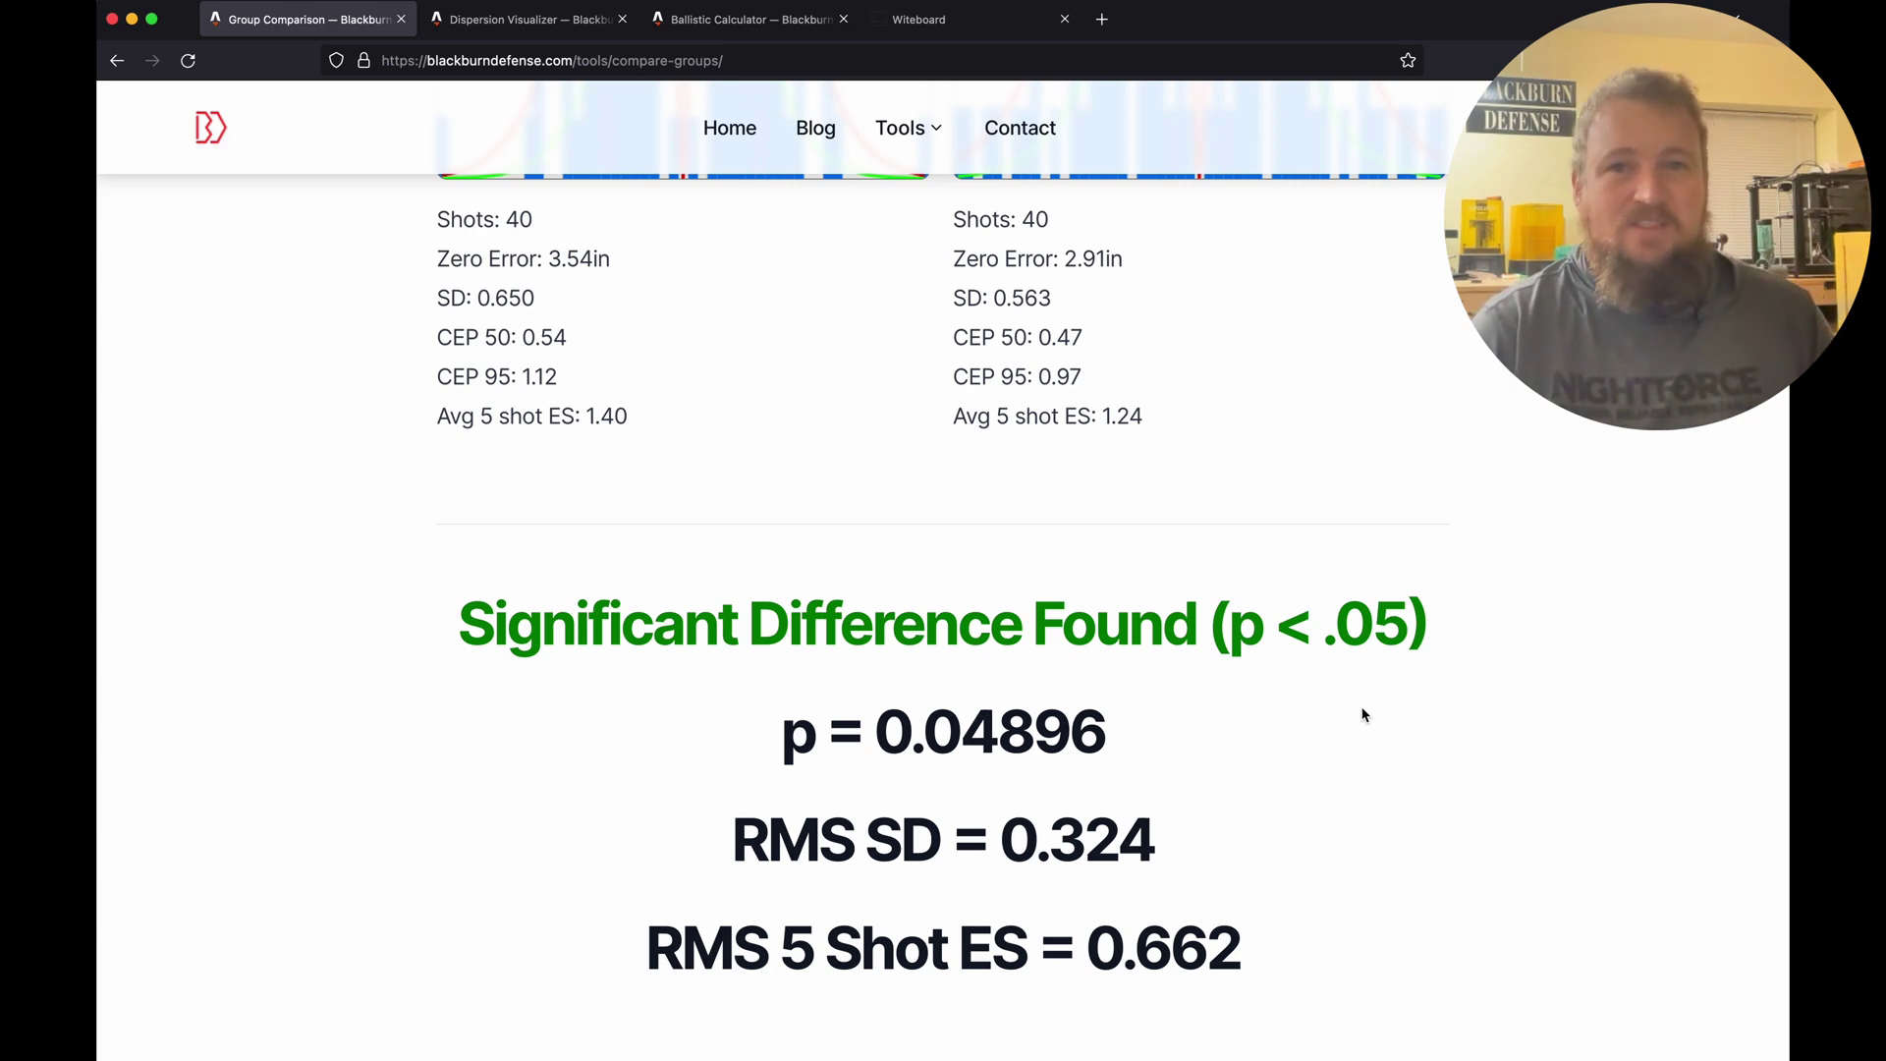
# - Examine the RMS 5 Shot ES value below the significance result
pyautogui.scroll(-2, 1364, 714)
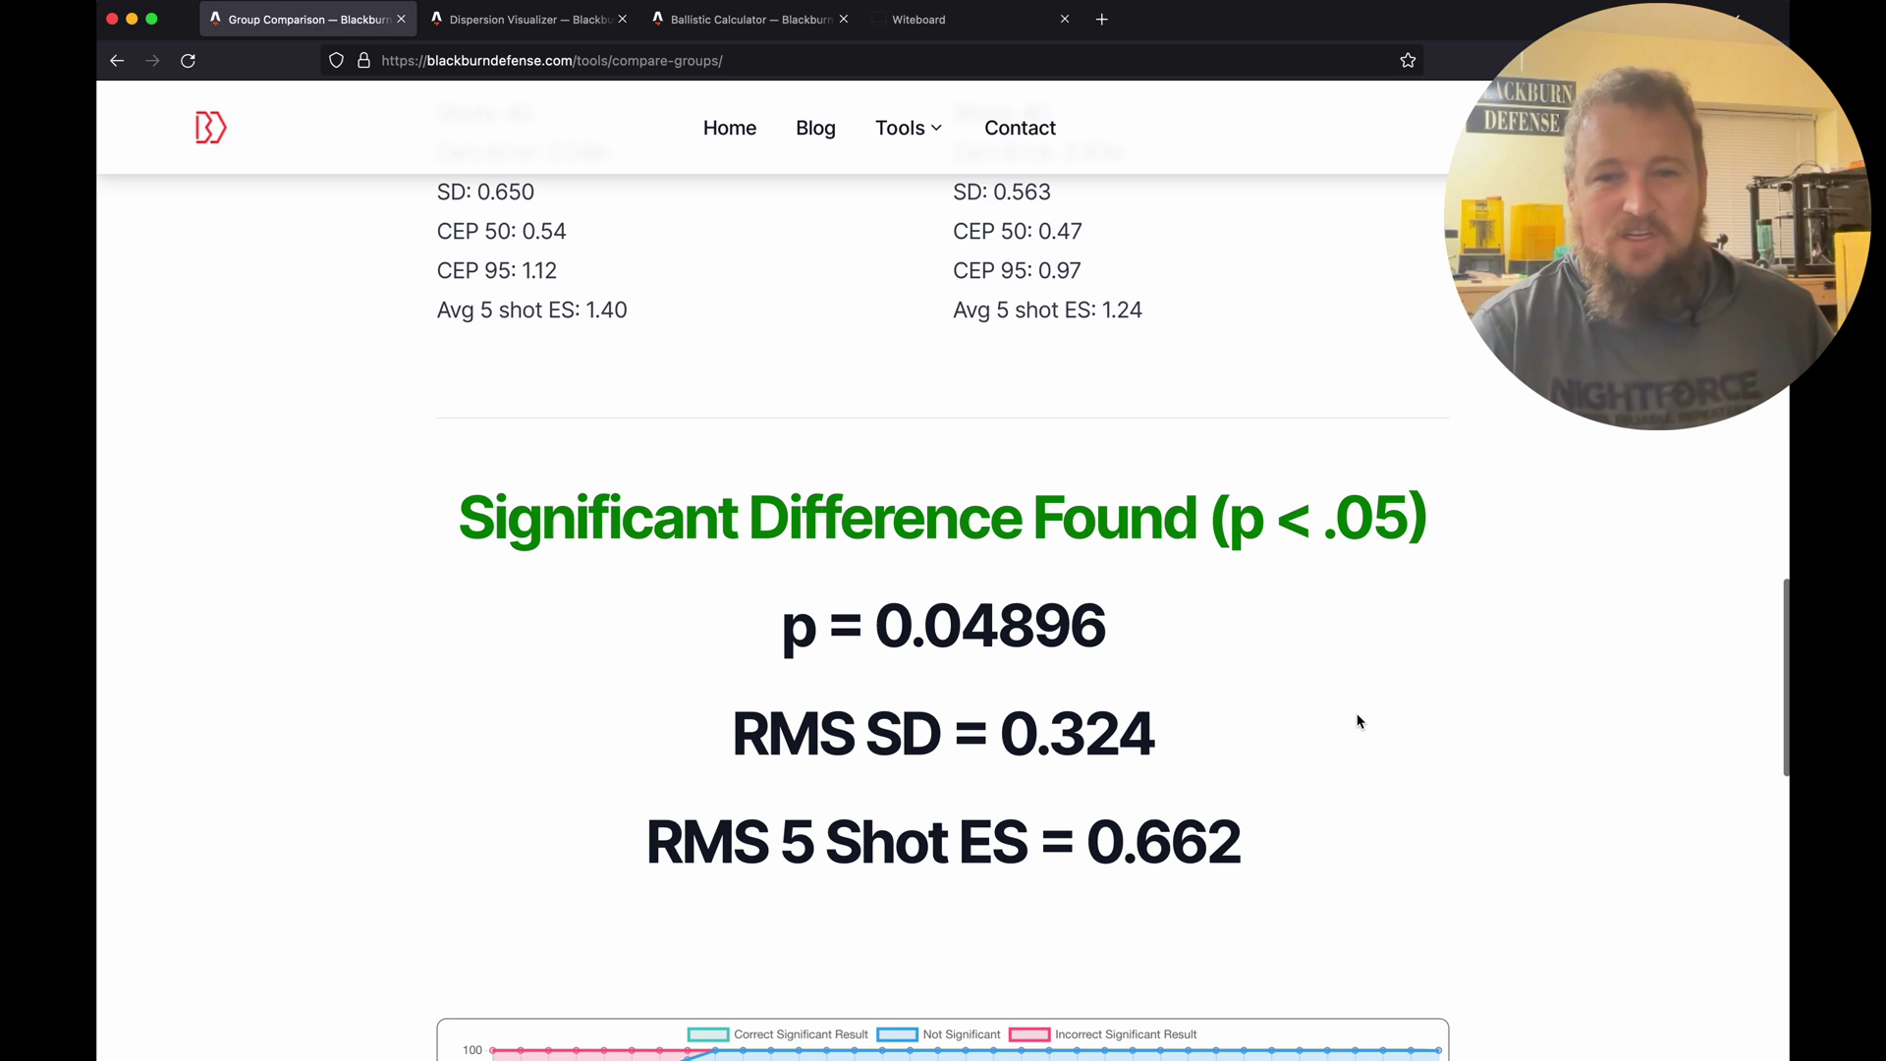
pyautogui.moveTo(1265, 840); pyautogui.dragTo(663, 825)
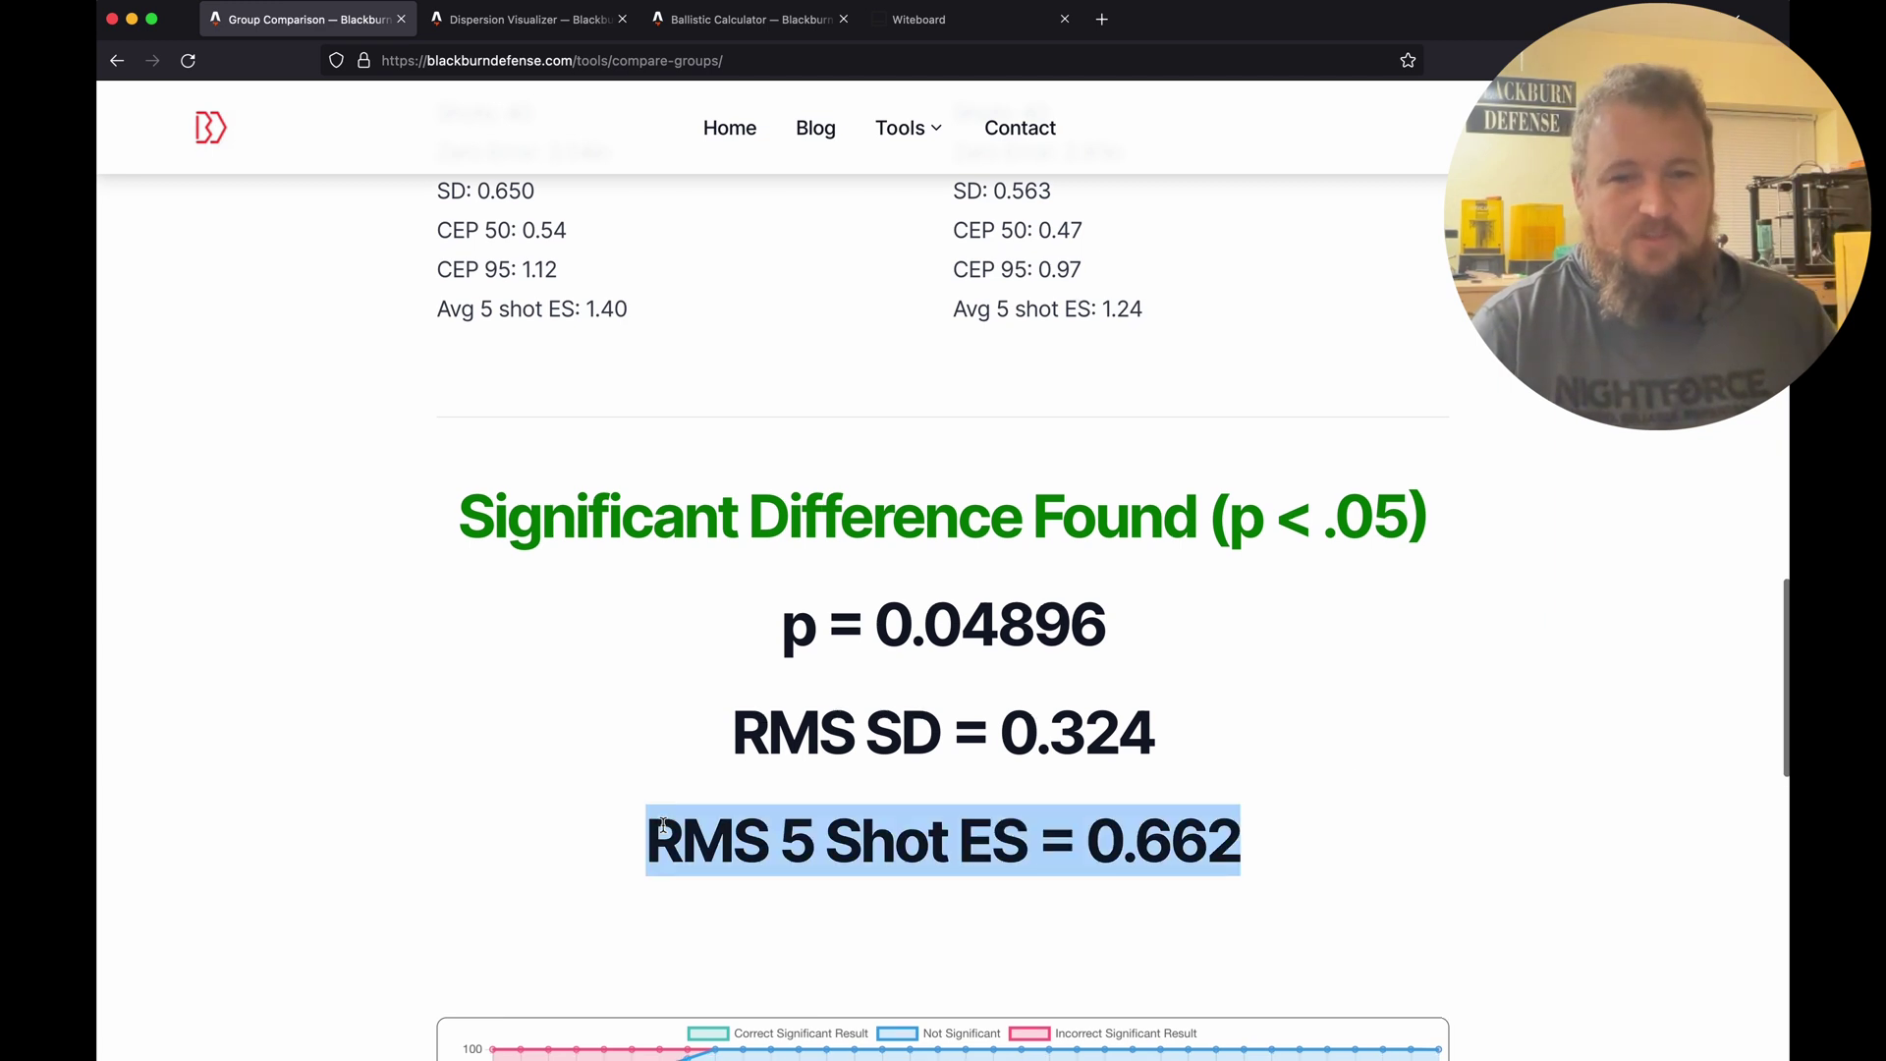
pyautogui.scroll(-1, 553, 828)
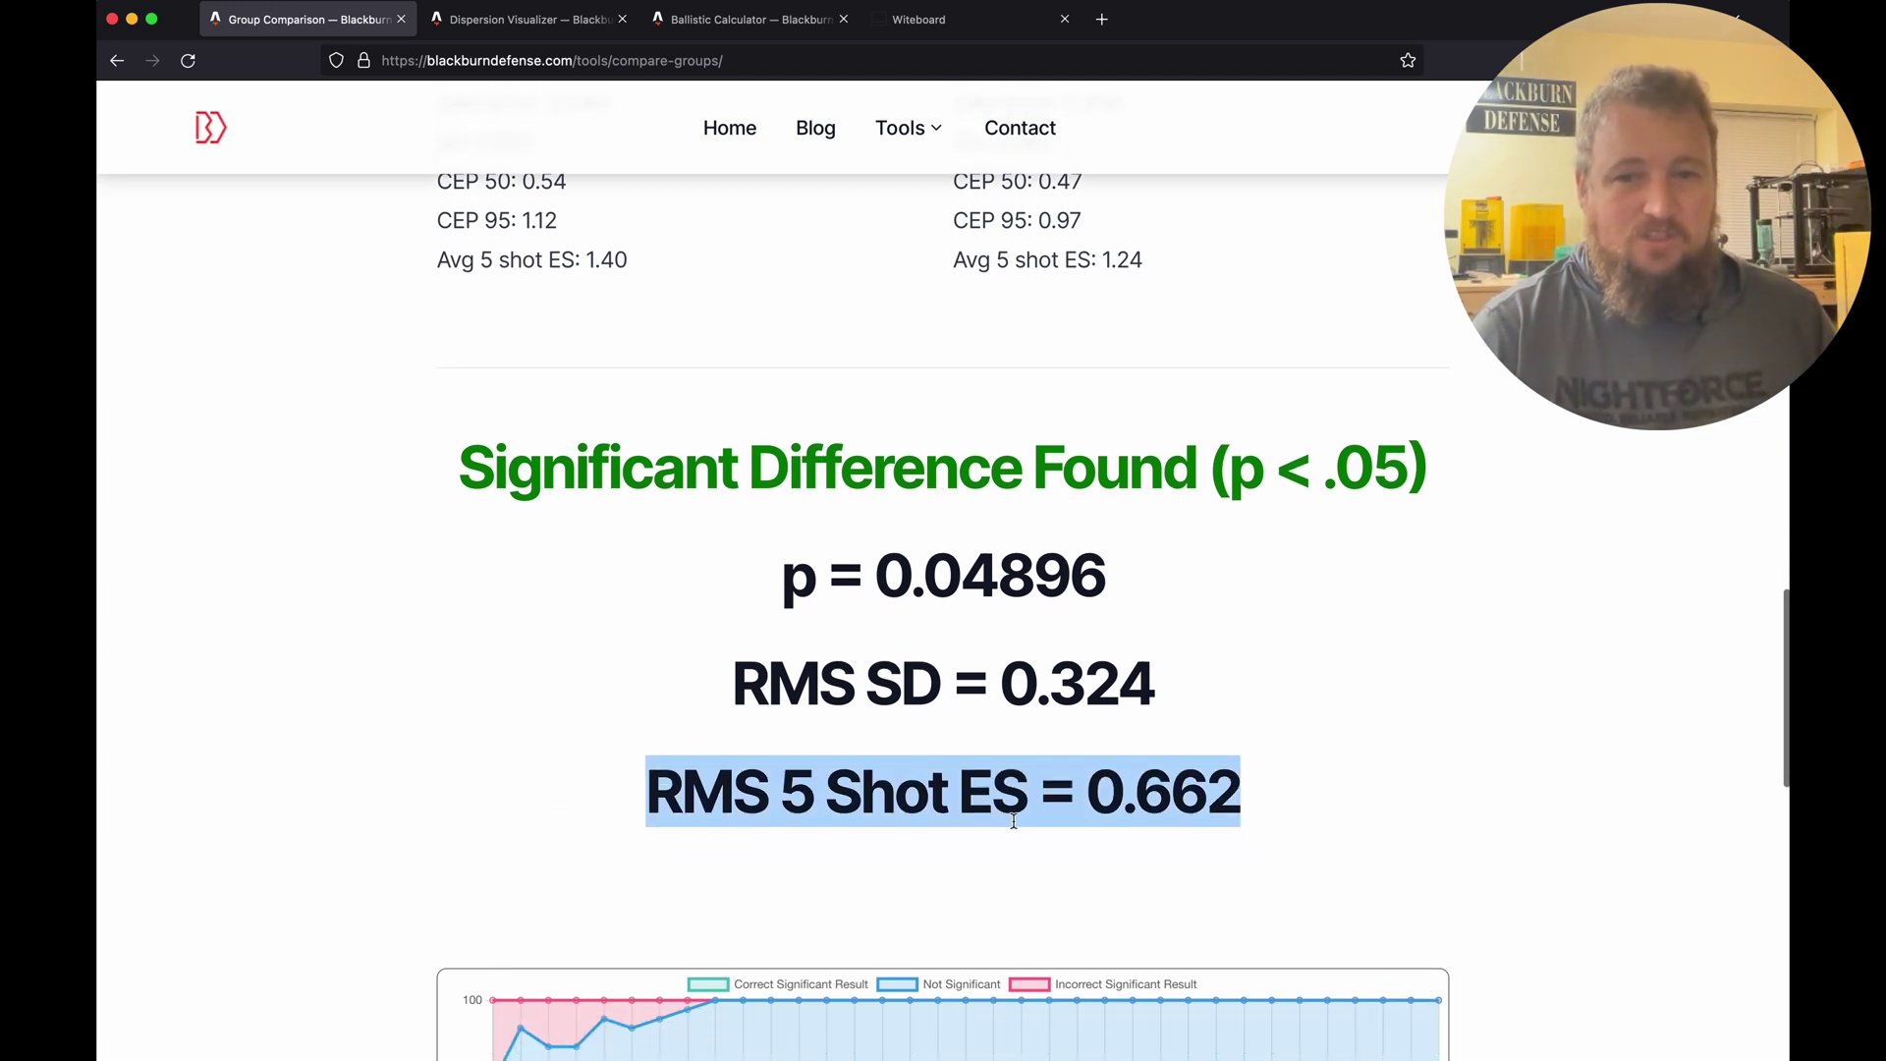
pyautogui.click(1127, 805)
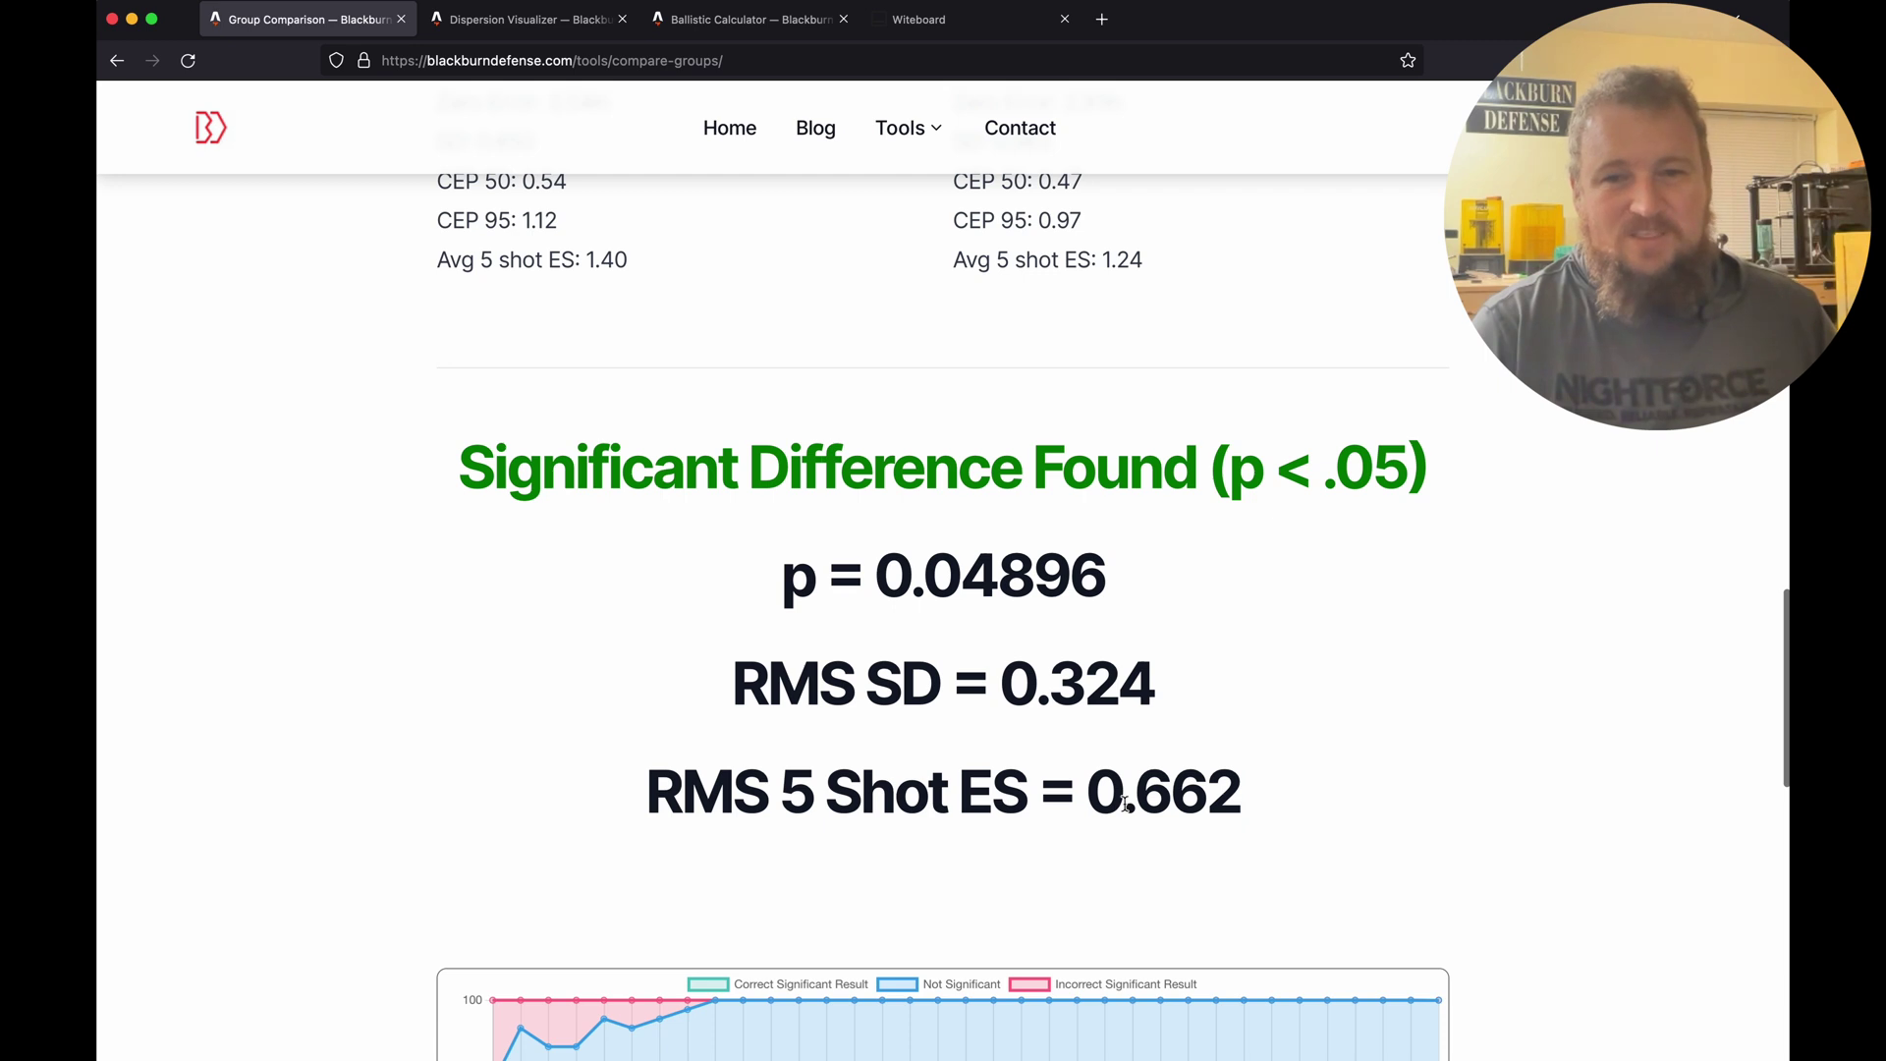
pyautogui.moveTo(1126, 806); pyautogui.dragTo(1243, 806)
pyautogui.click(1280, 806)
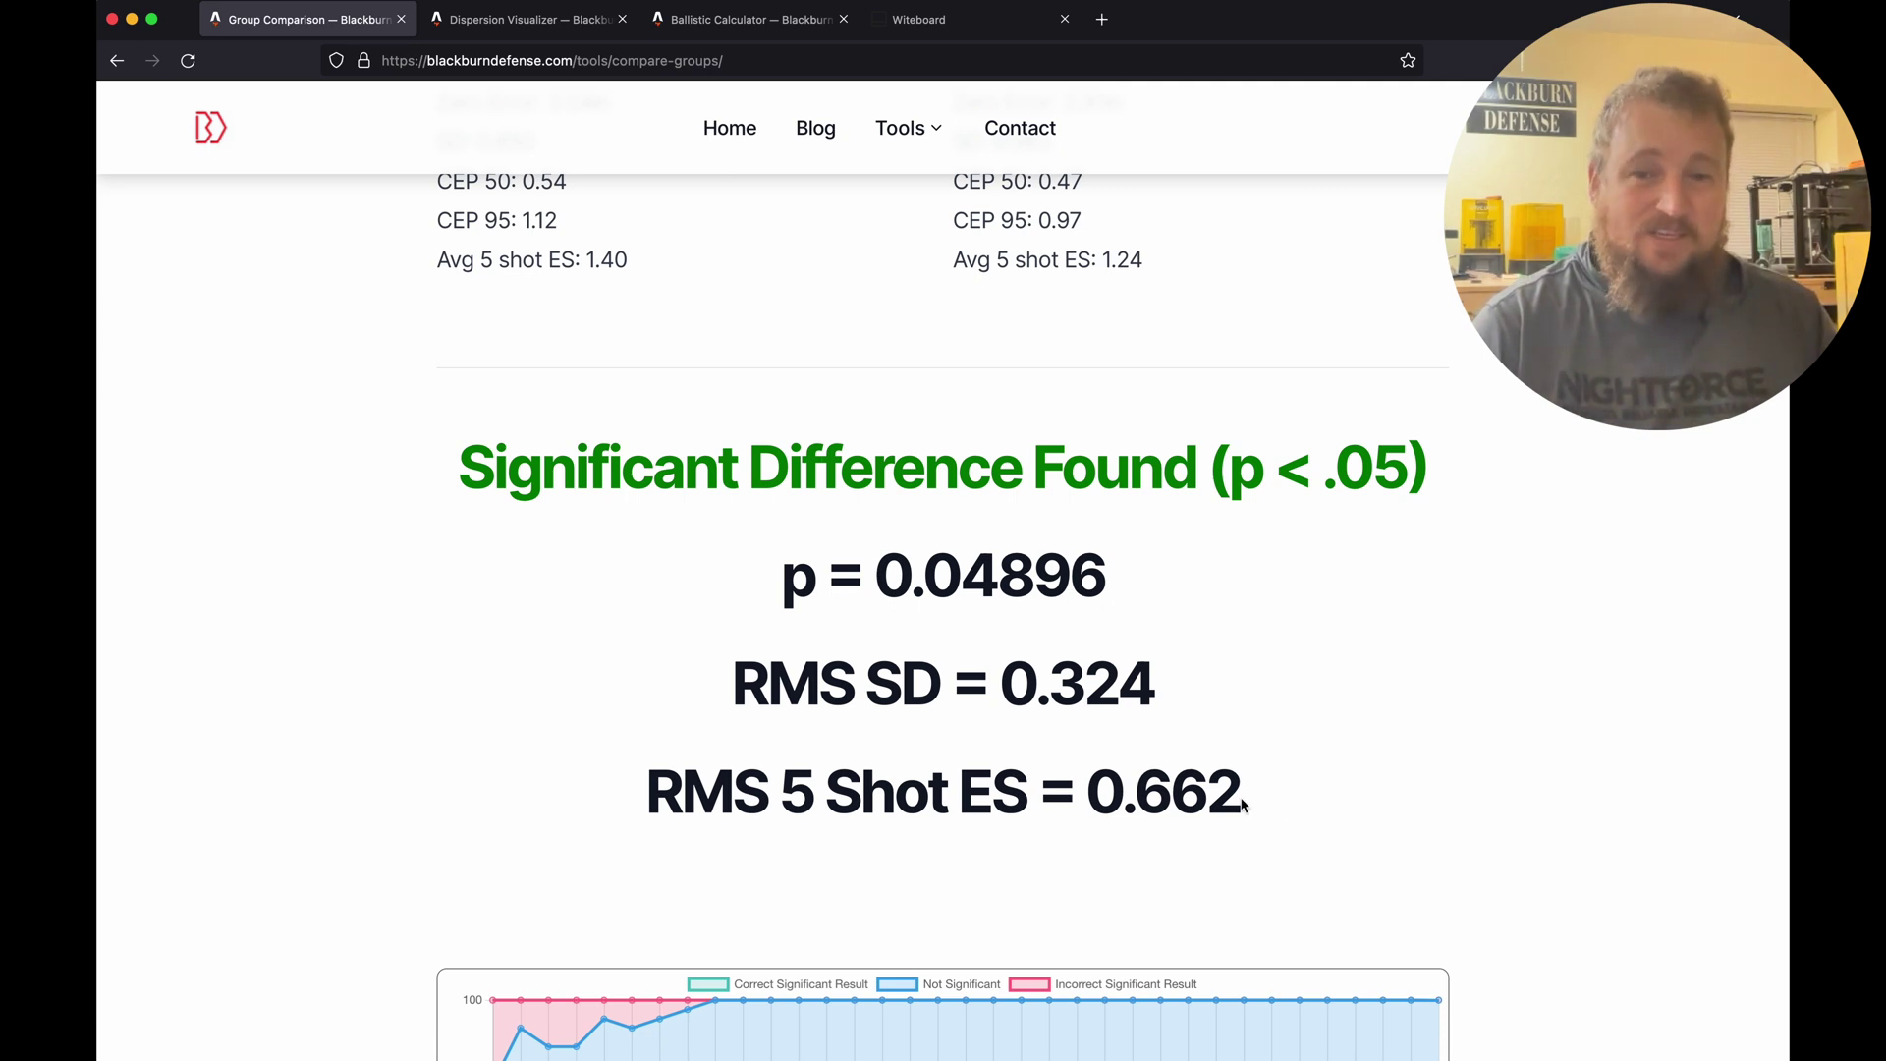
pyautogui.moveTo(1121, 793); pyautogui.dragTo(1264, 797)
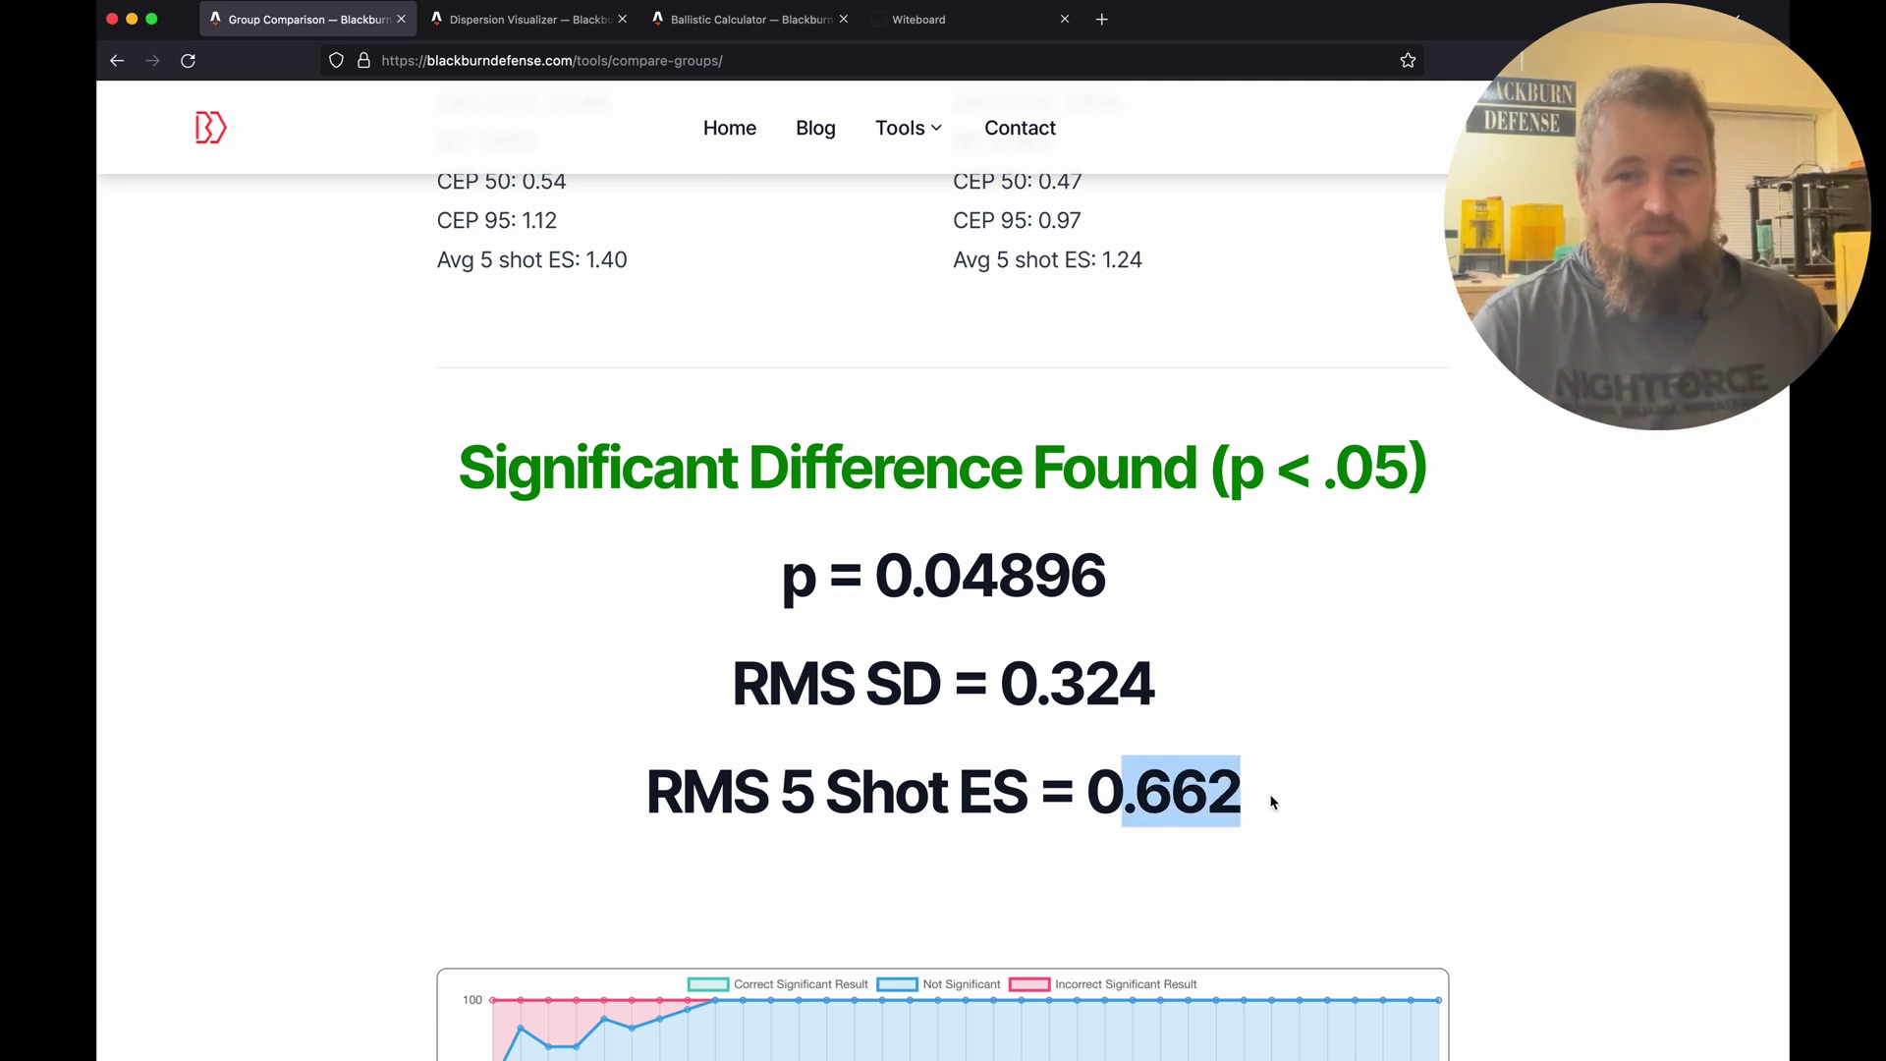
pyautogui.click(1272, 801)
# - Review the significance percentage chart and read the RMS SD value above it
pyautogui.scroll(-5, 1273, 802)
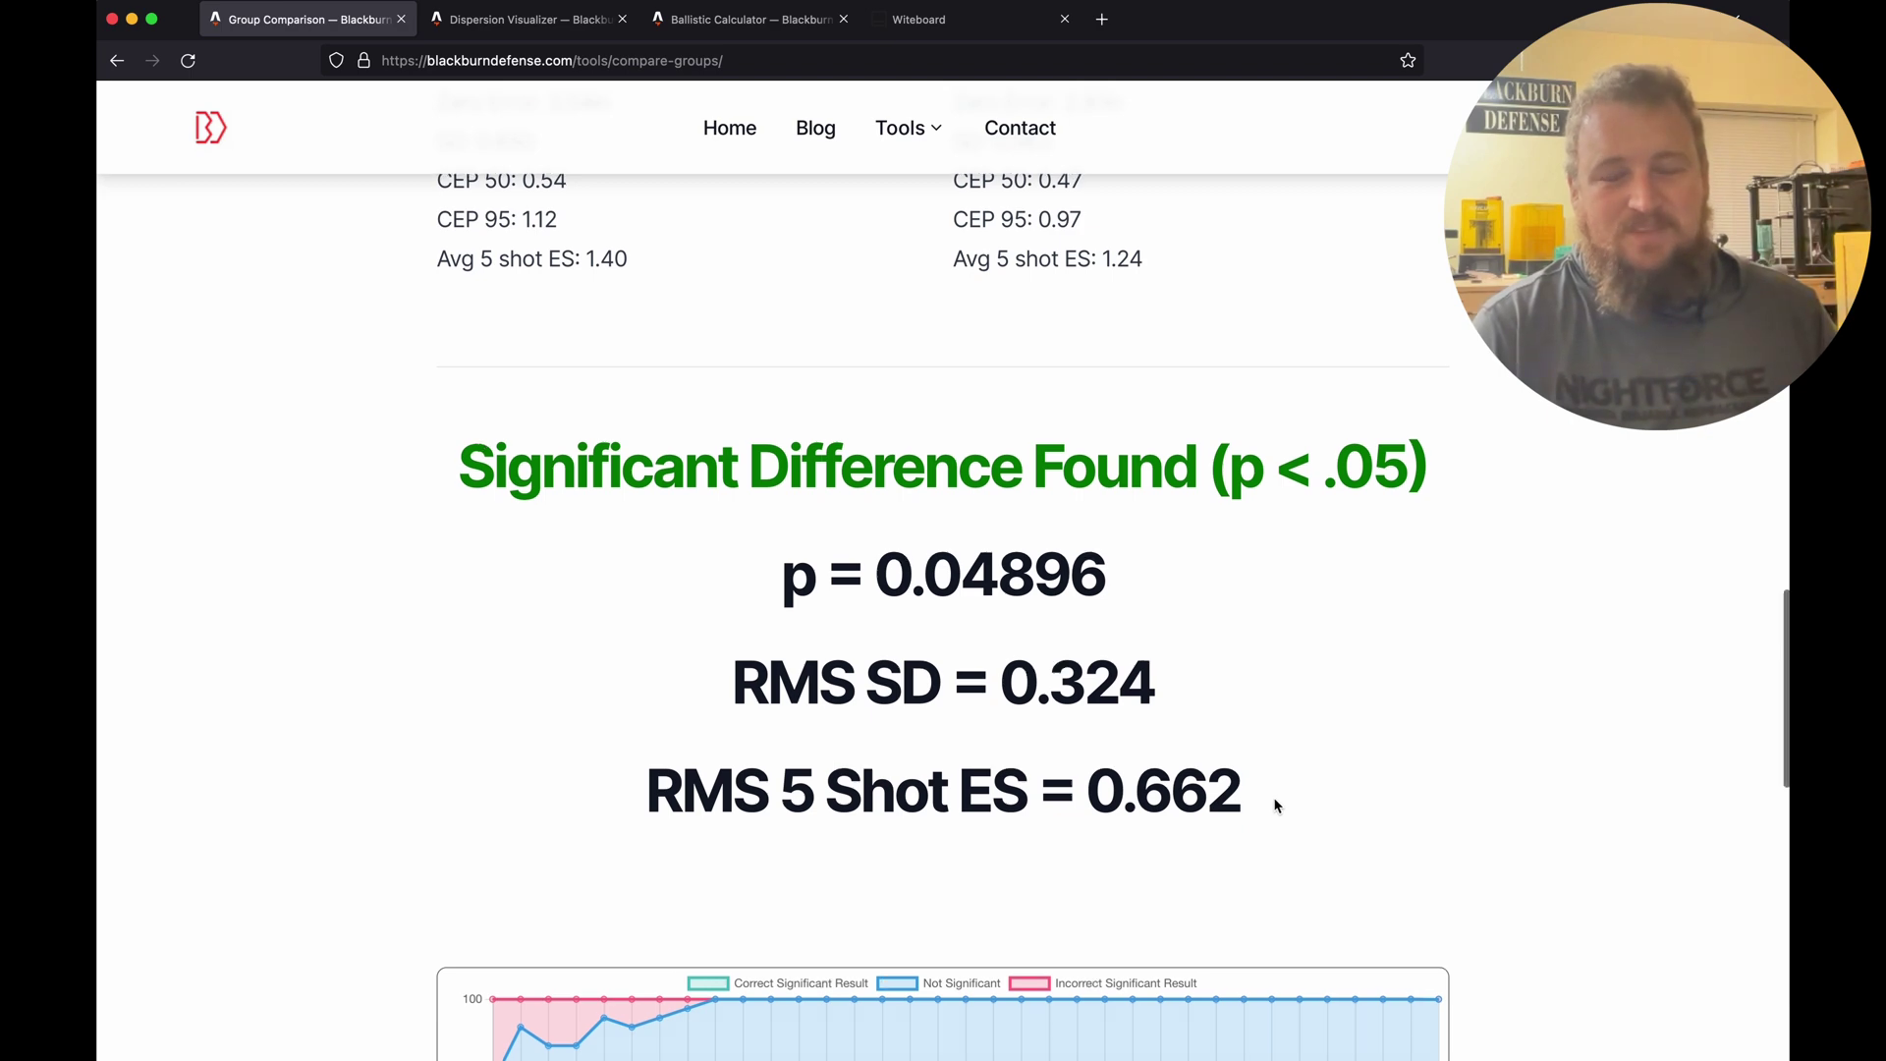
pyautogui.scroll(-5, 1640, 745)
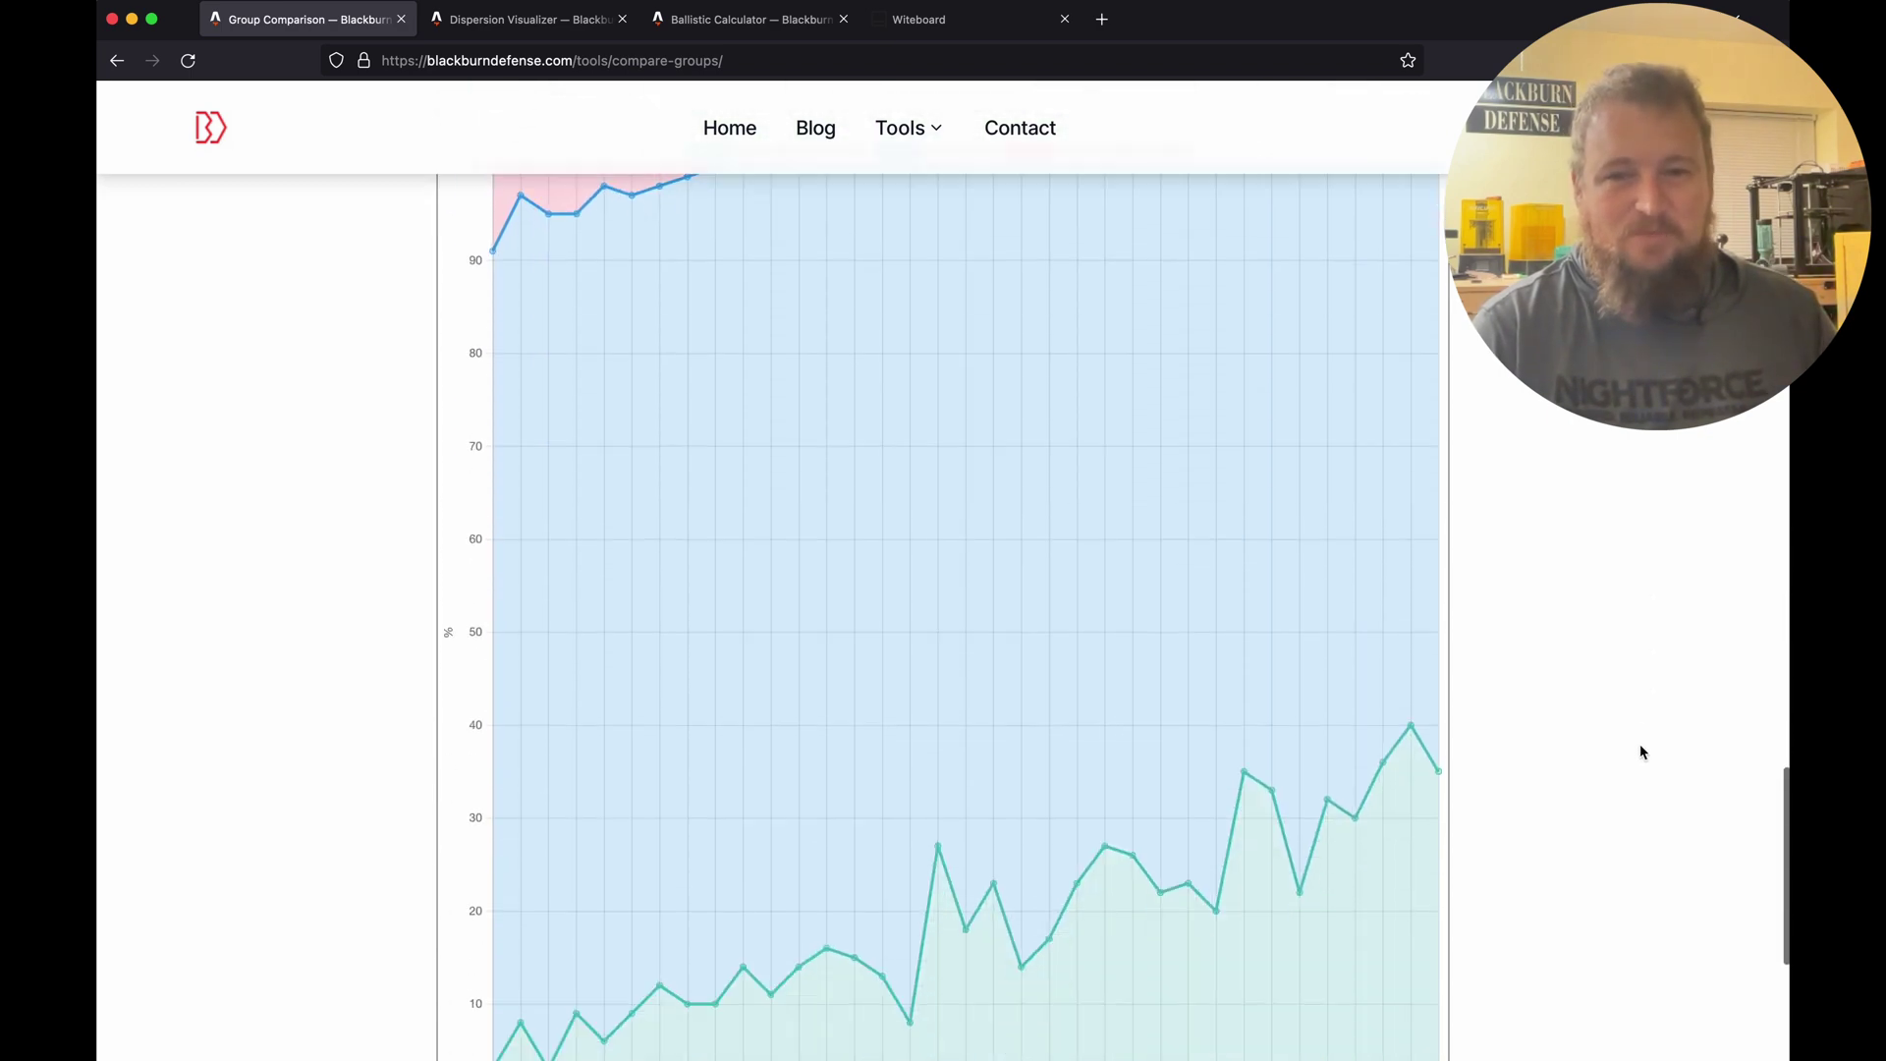
pyautogui.scroll(9, 1640, 744)
pyautogui.scroll(1, 1641, 746)
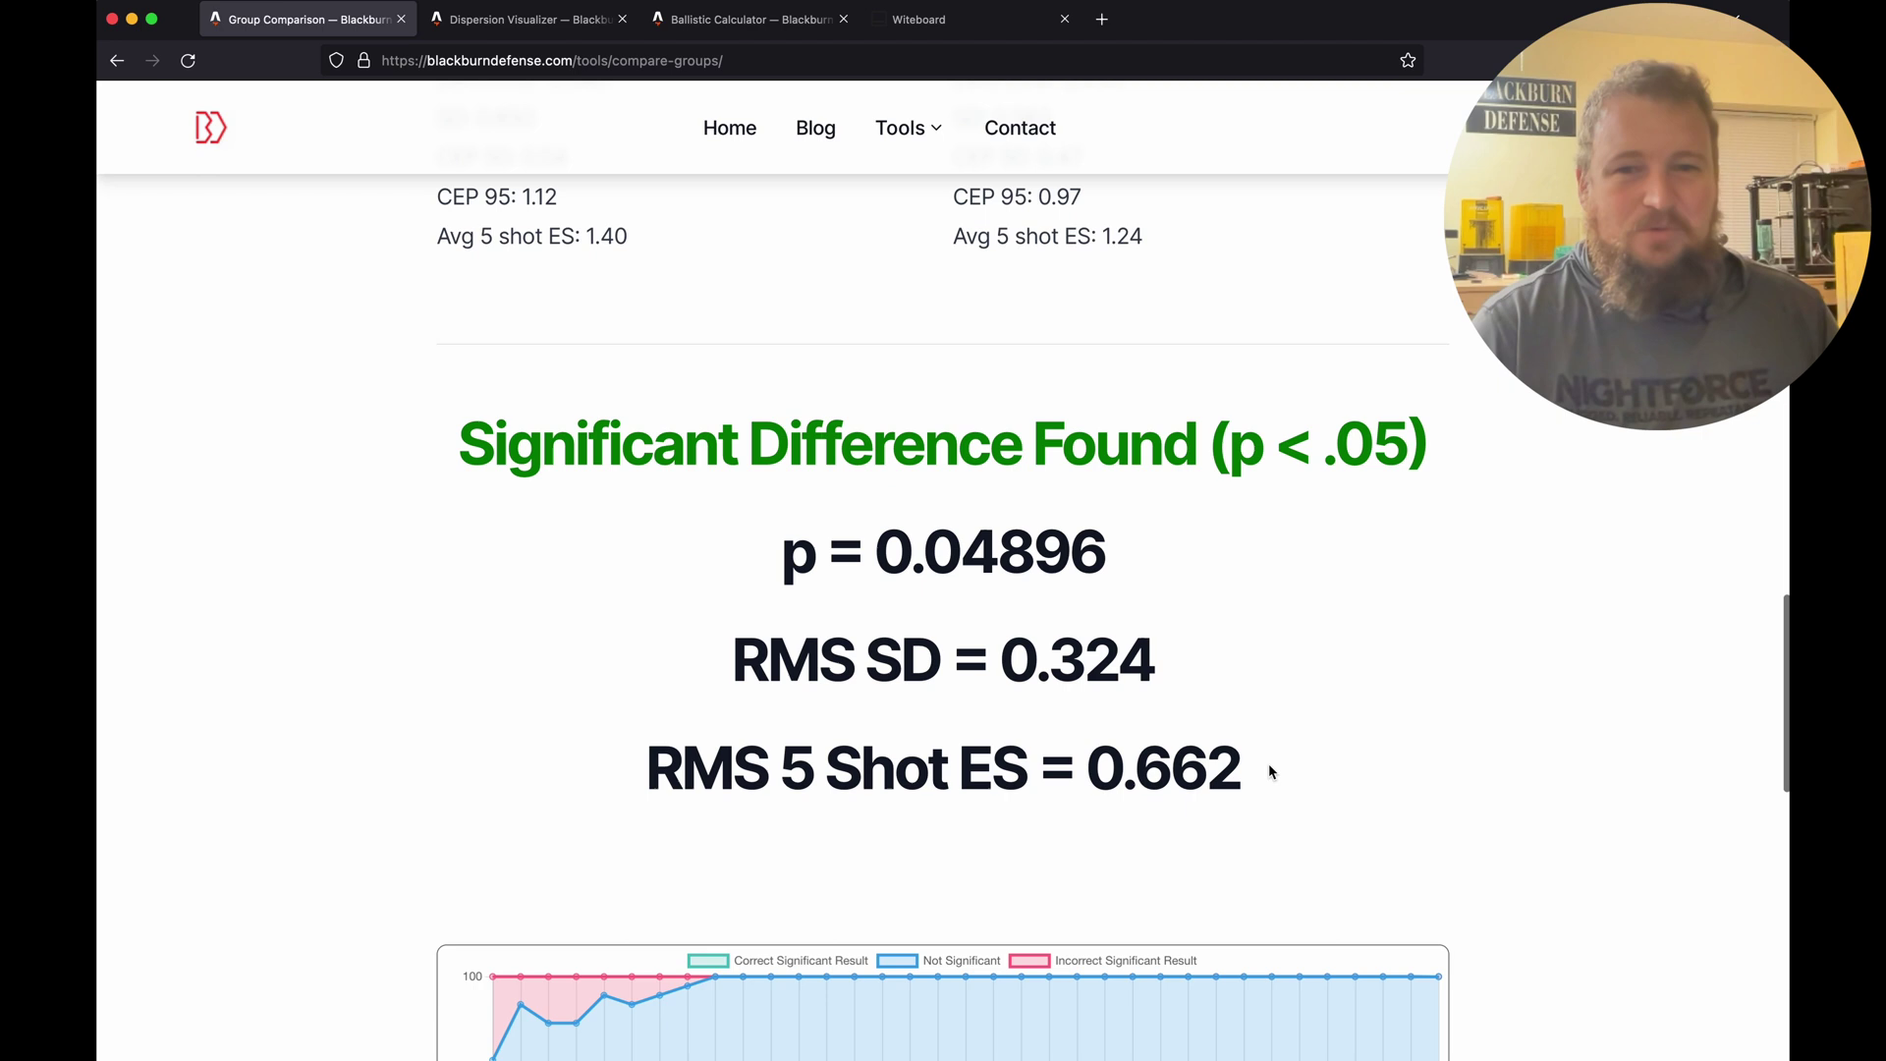
pyautogui.moveTo(726, 666); pyautogui.dragTo(1172, 663)
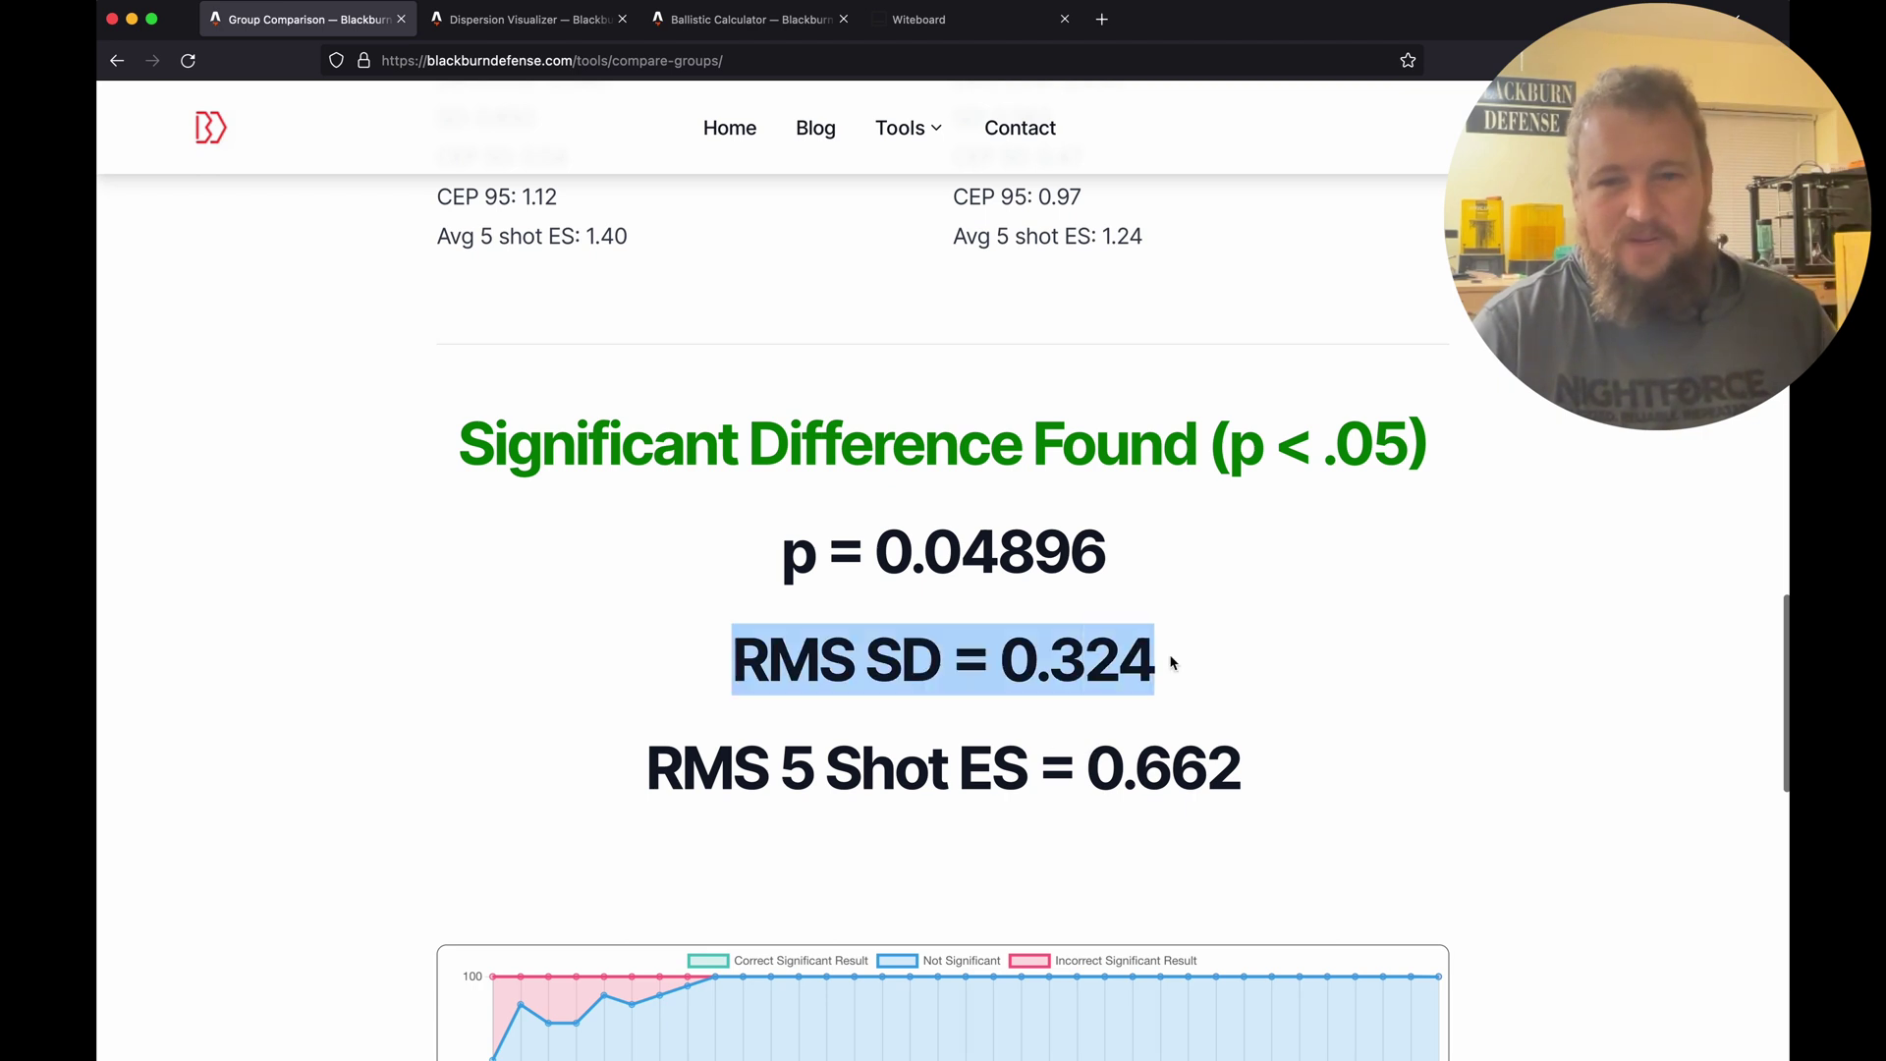
pyautogui.click(1179, 661)
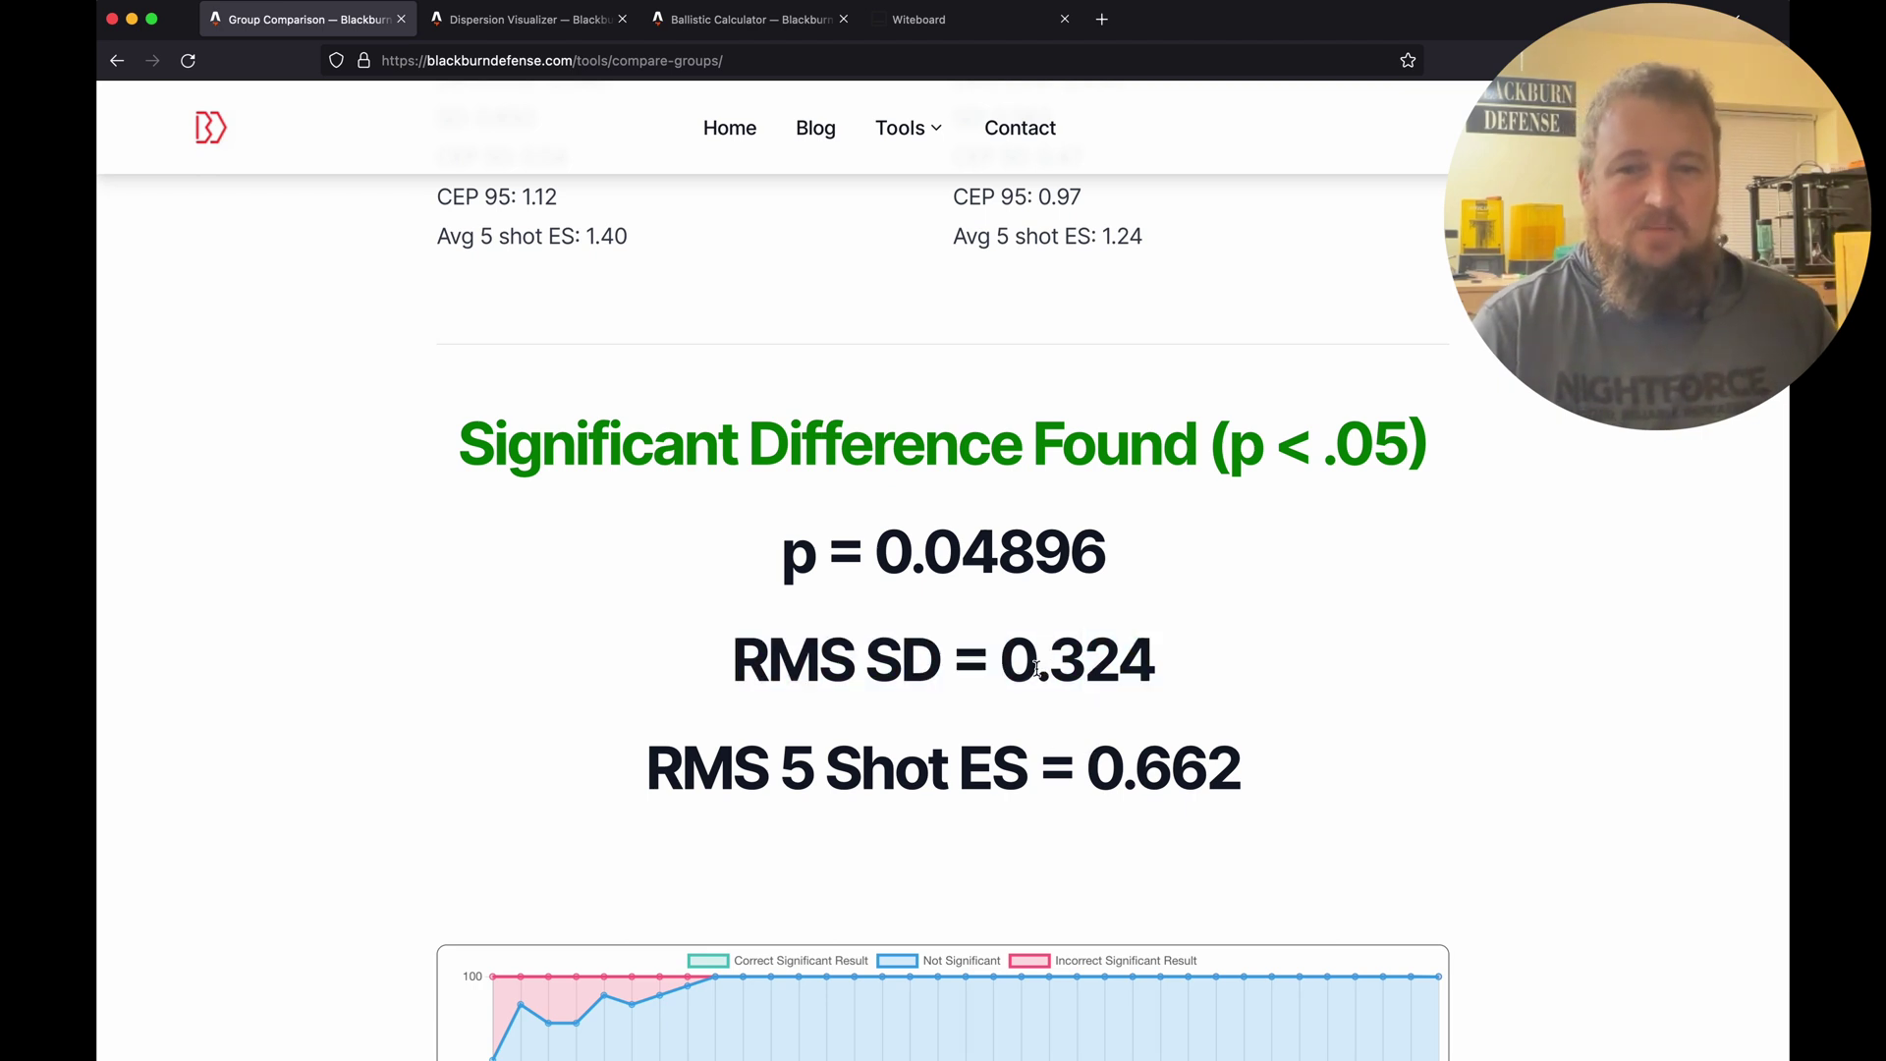
pyautogui.moveTo(1037, 668); pyautogui.dragTo(1150, 650)
pyautogui.click(1229, 663)
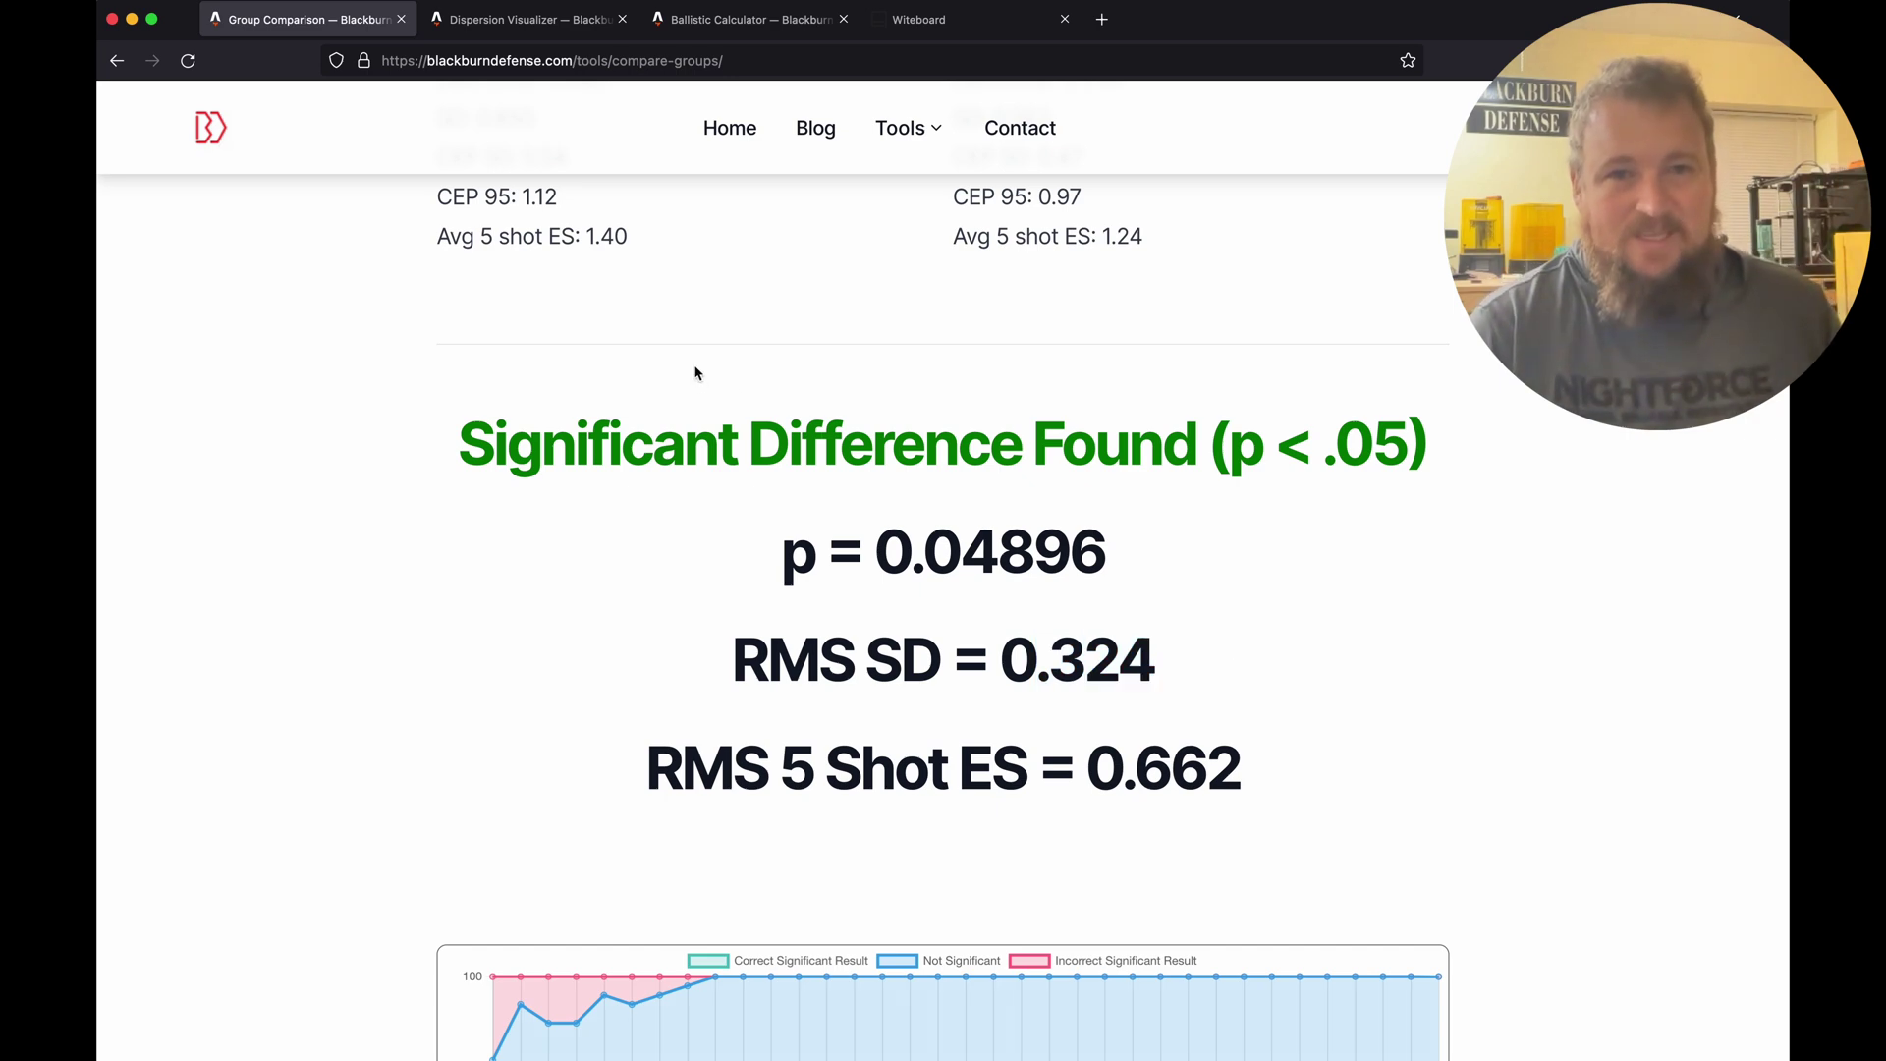
# - In the Dispersion Visualizer, set the SD of 10x Aiming Error to .324, the RMS SD from the group comparison
pyautogui.hotkey('ctrl', 'Tab')
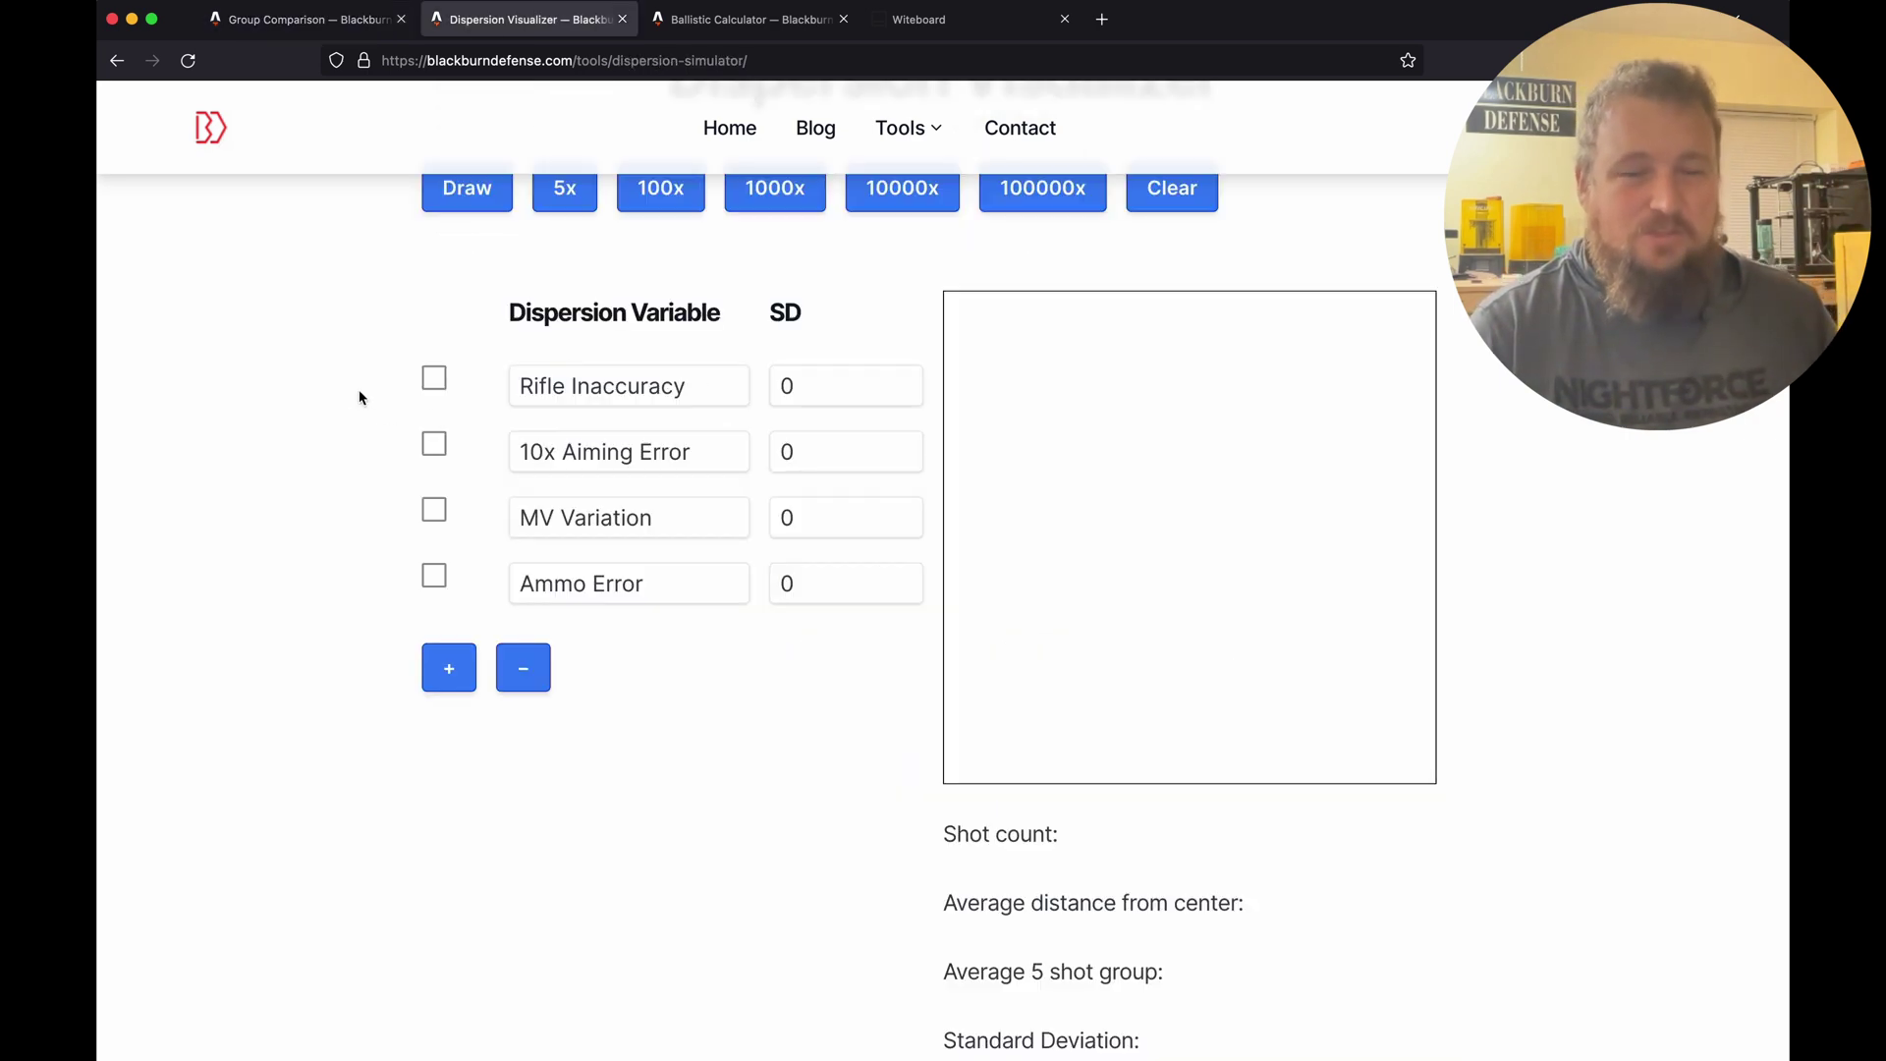
pyautogui.scroll(1, 343, 387)
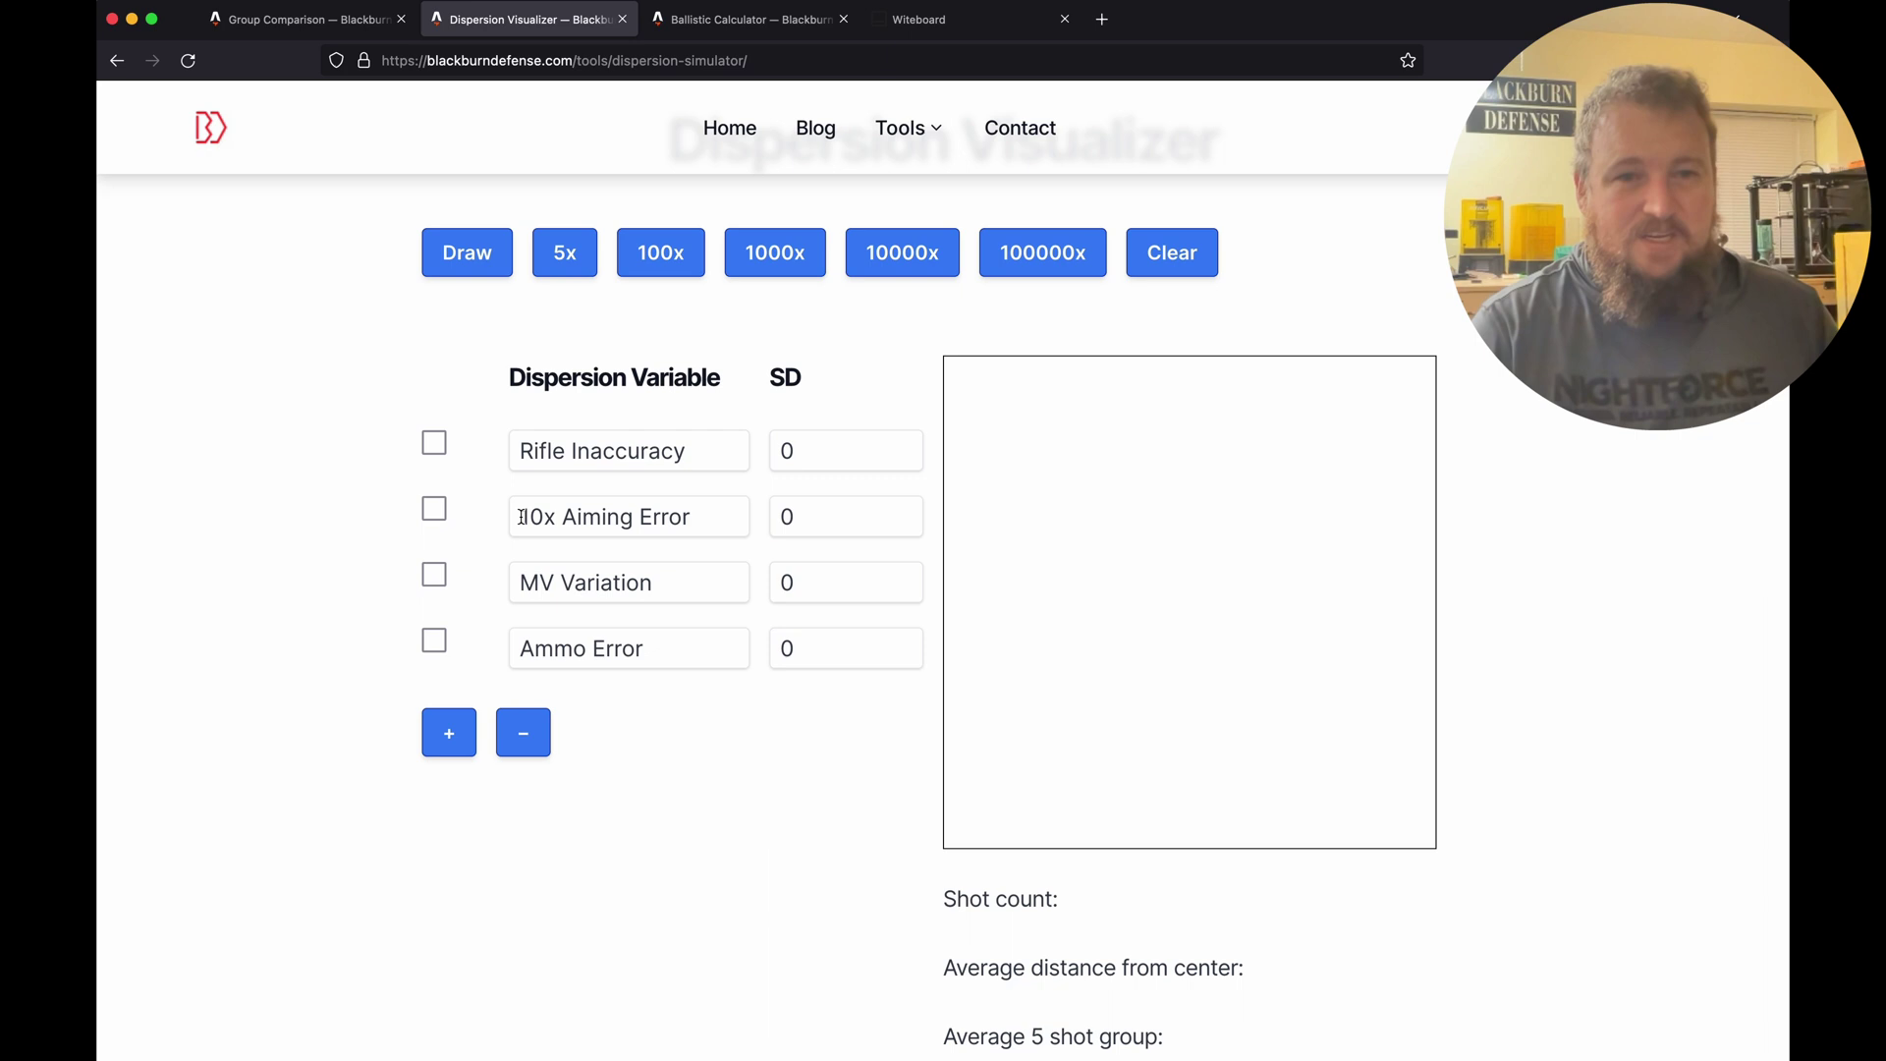
pyautogui.hotkey('ctrl', 'shift', 'Tab')
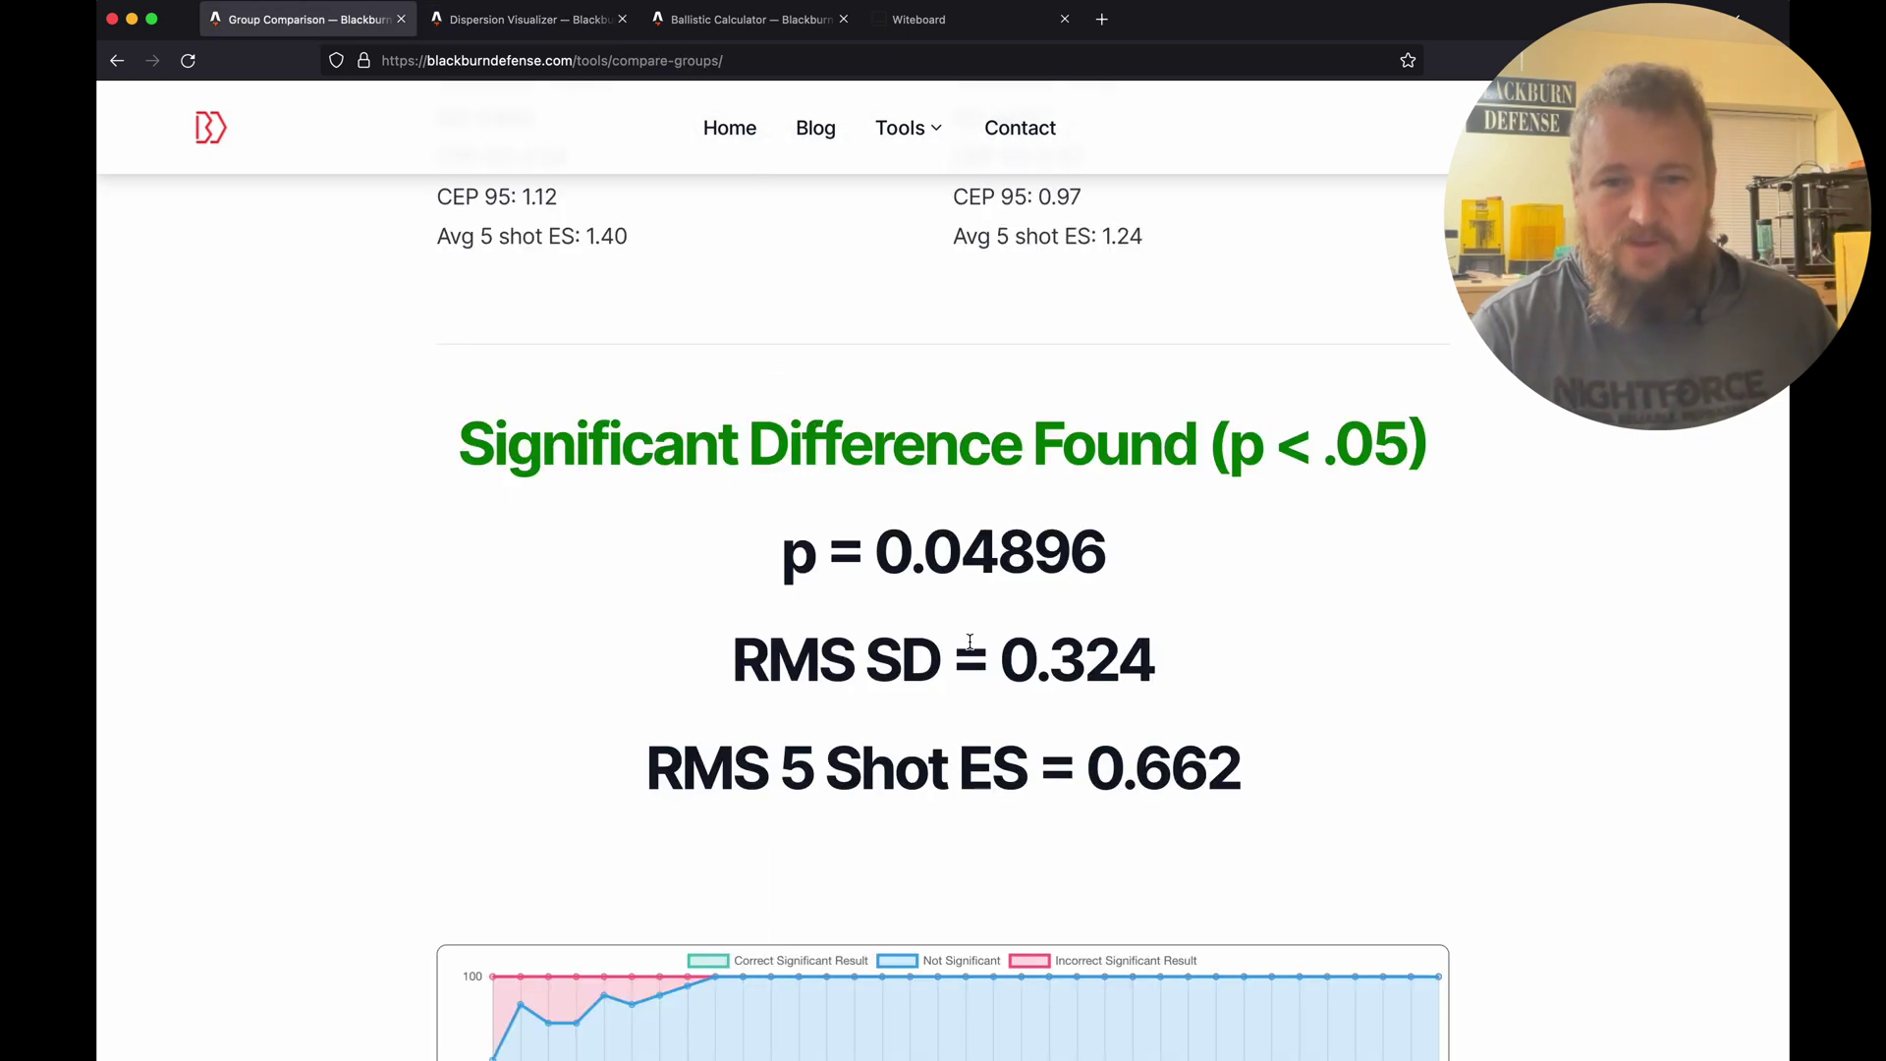
pyautogui.hotkey('ctrl', 'Tab')
pyautogui.click(821, 523)
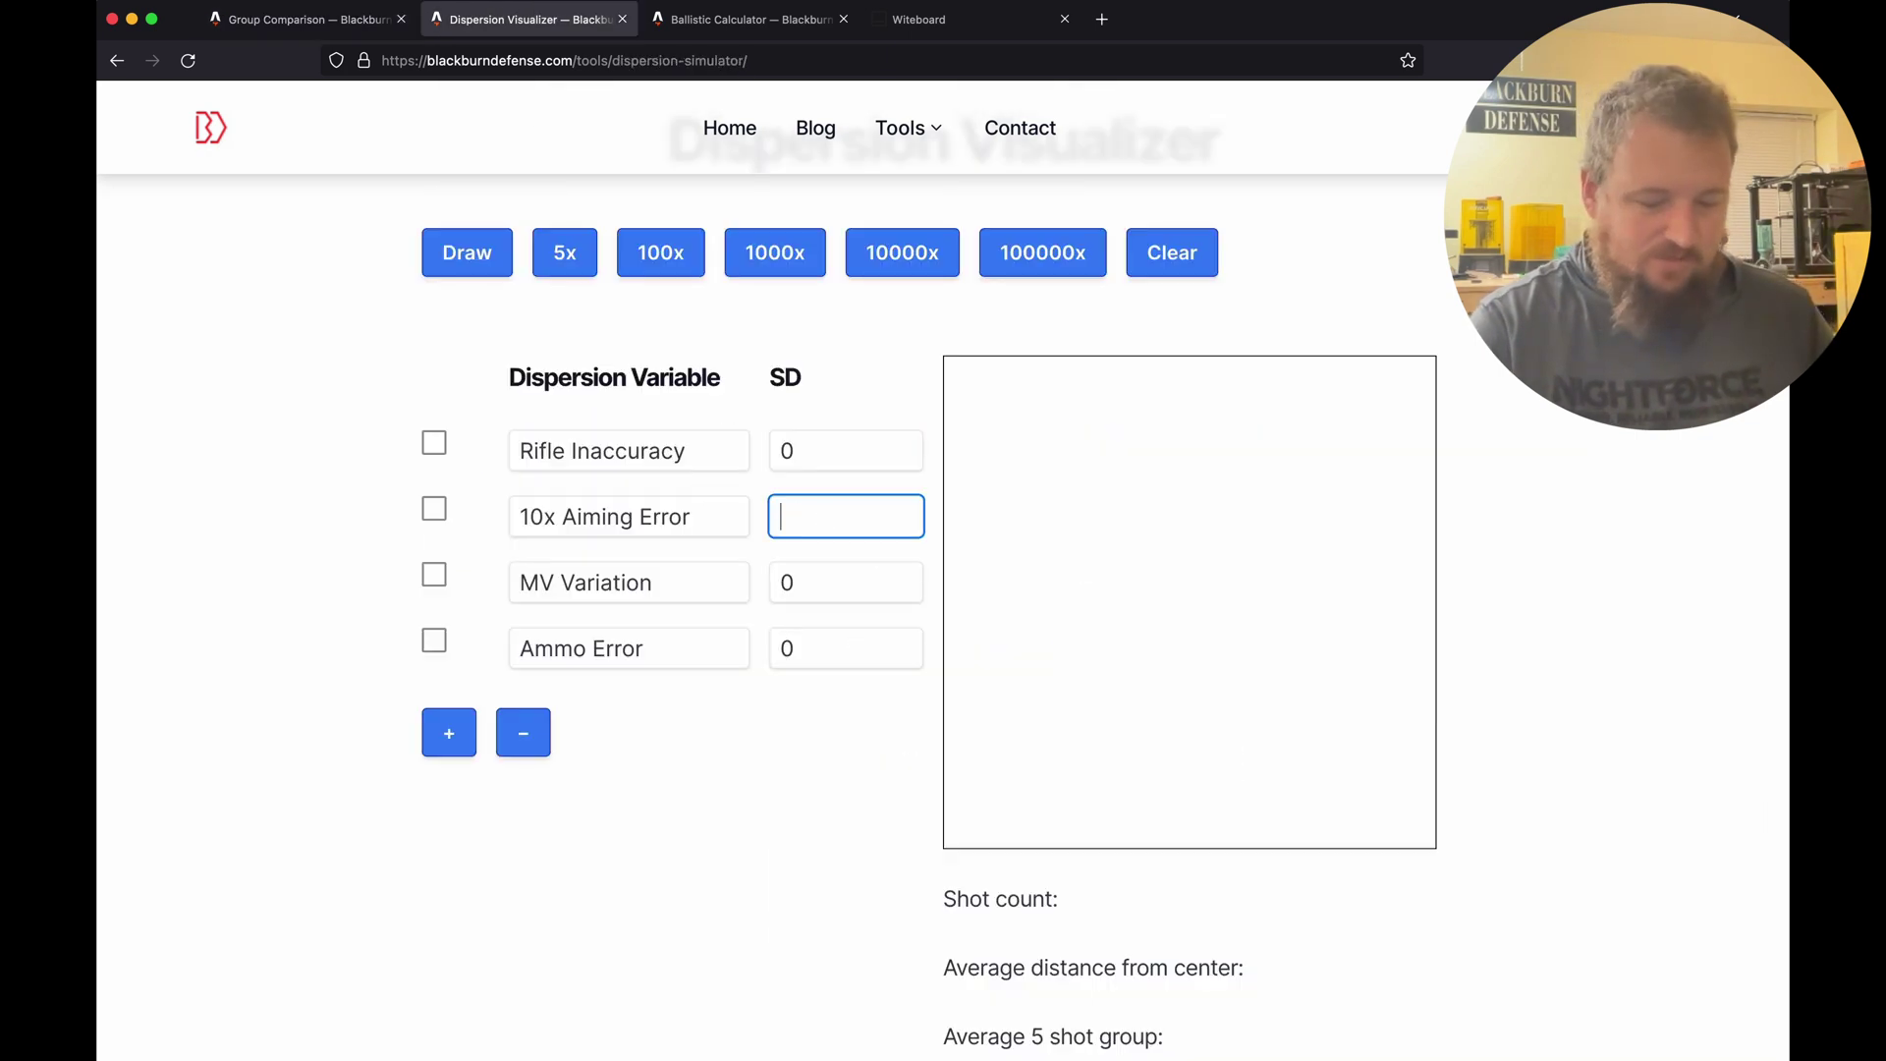
pyautogui.write('.324')
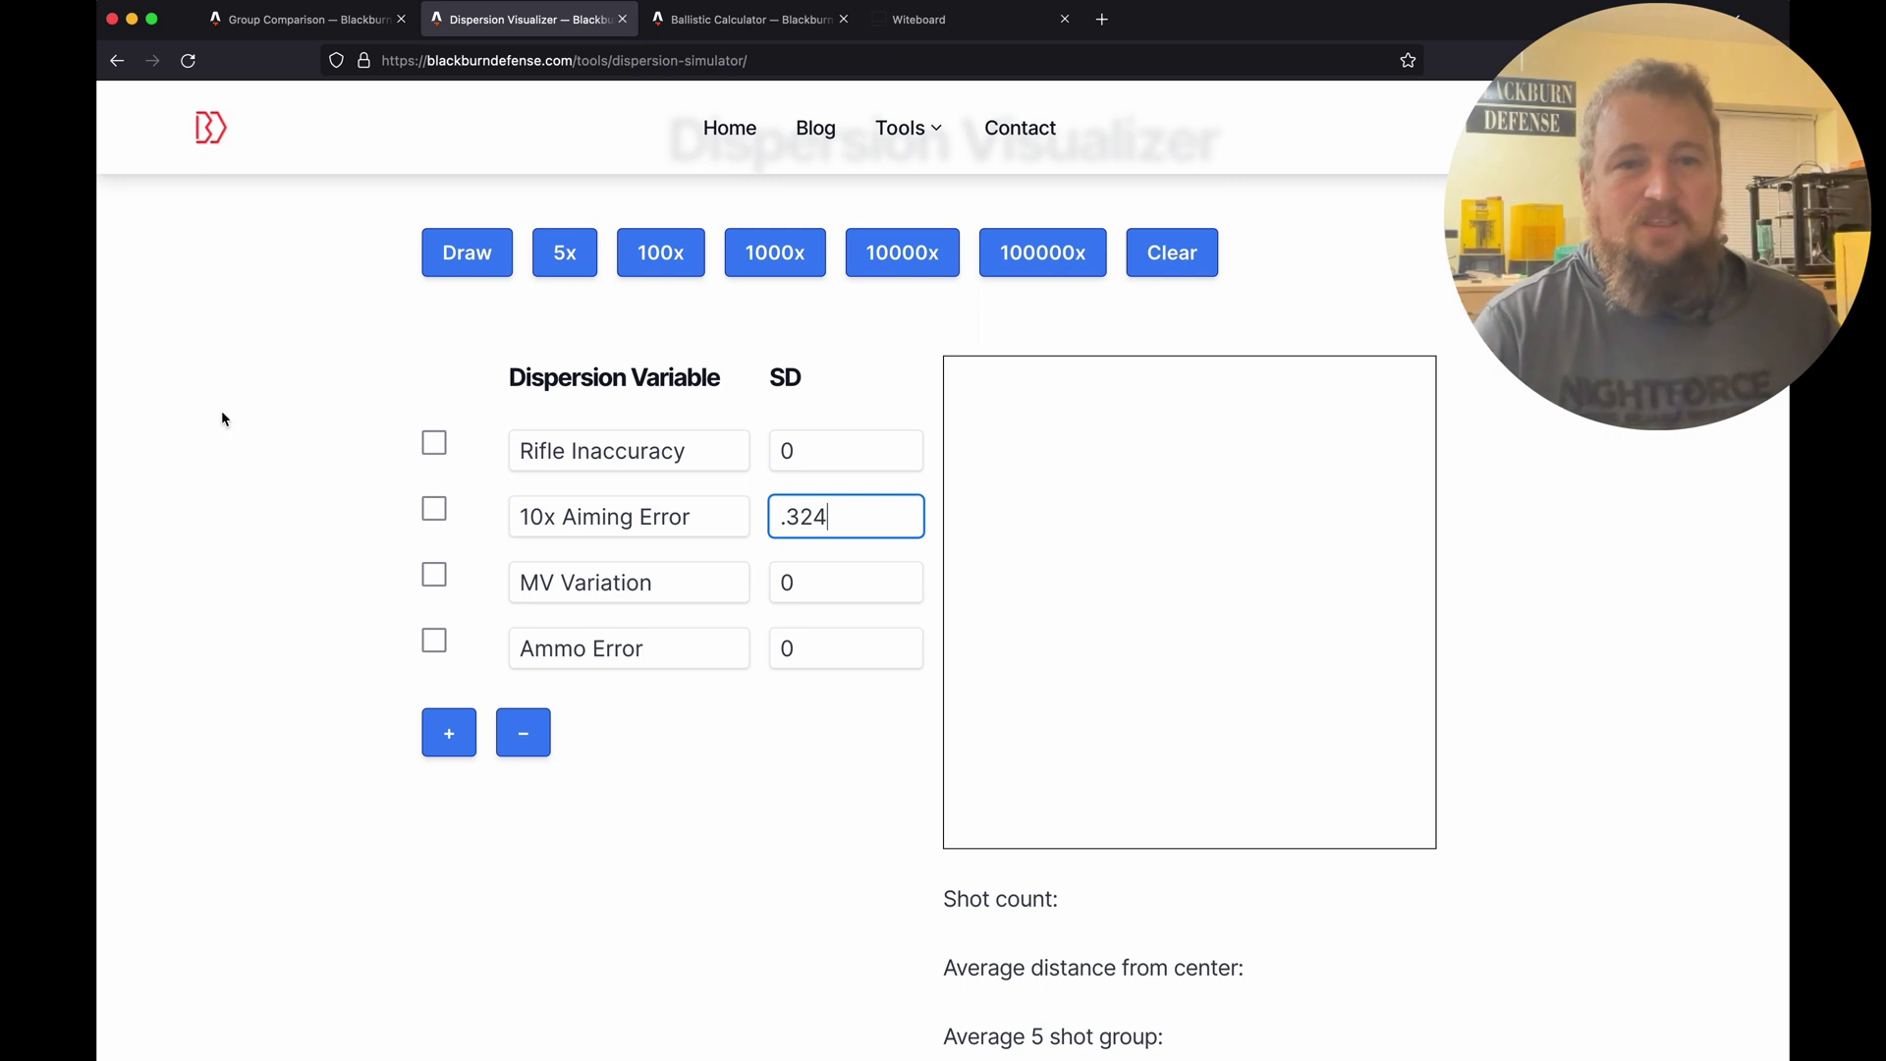
pyautogui.click(297, 425)
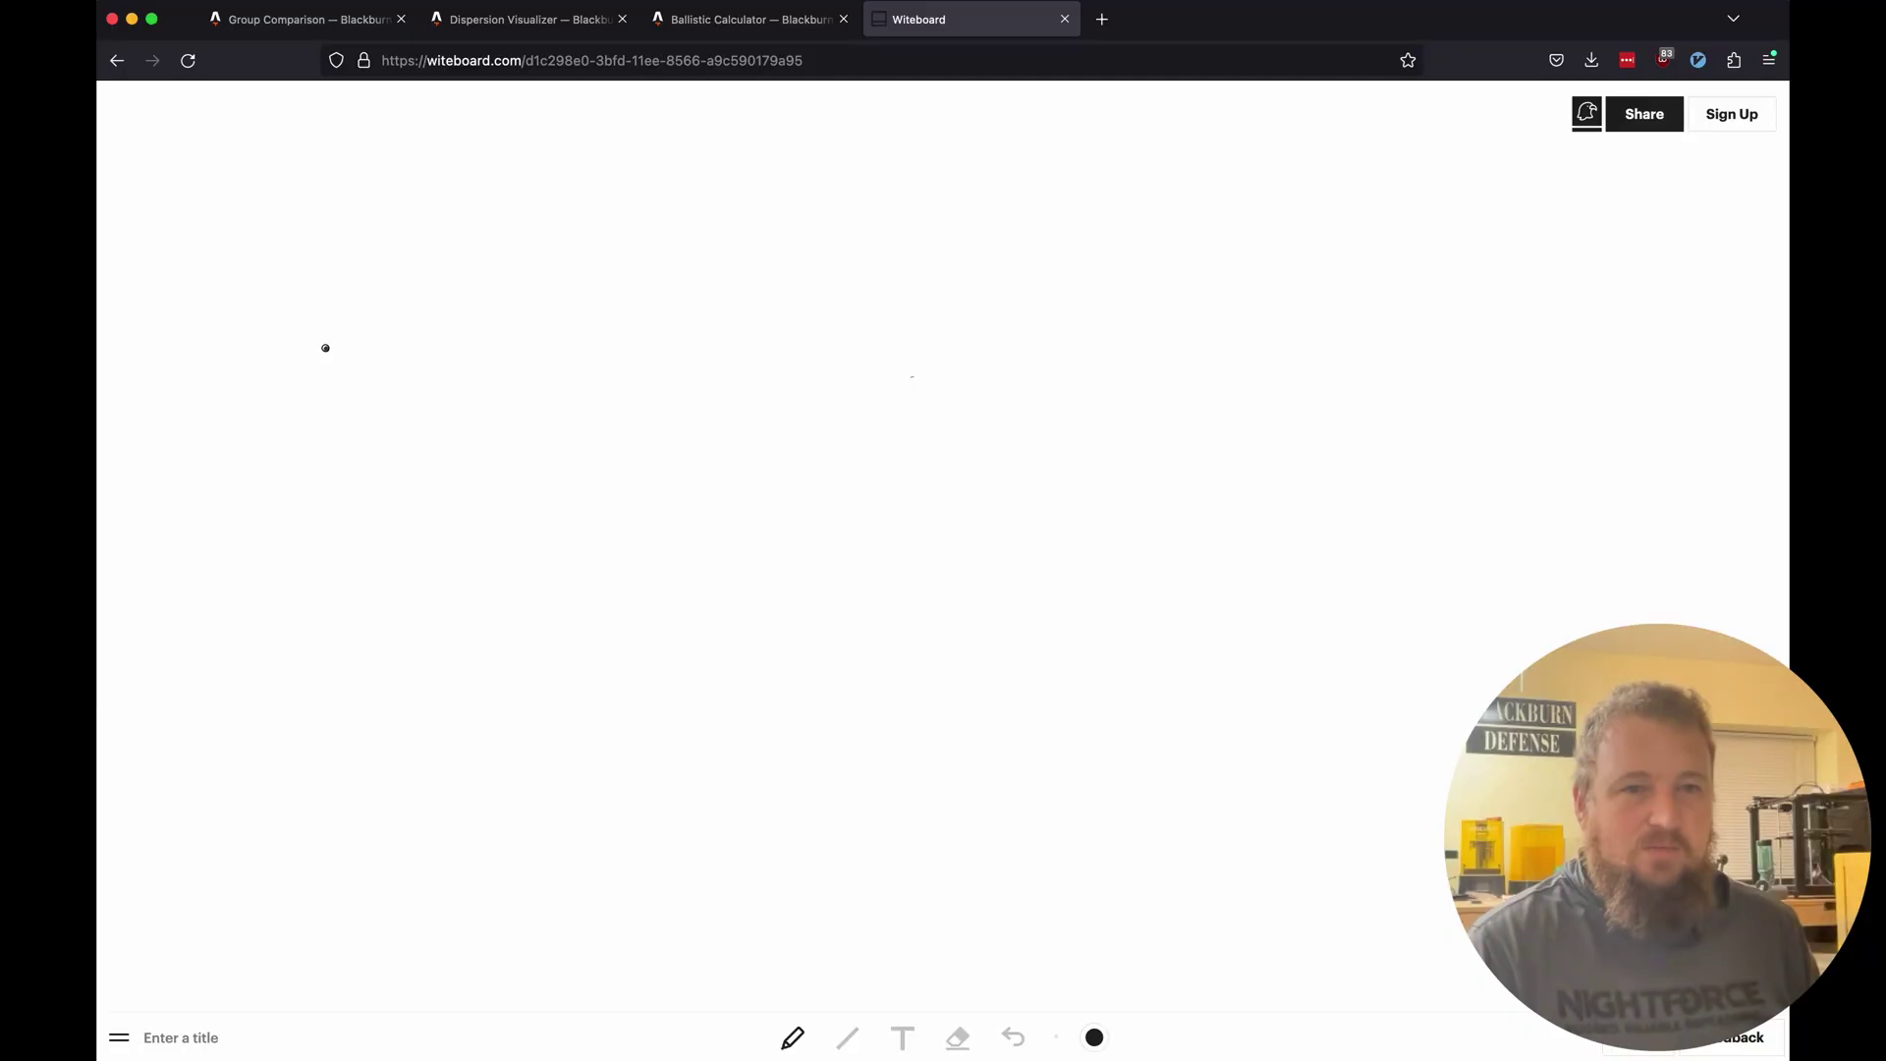
# - Handwrite .005 × 99/10 as a fraction expression on the Witeboard whiteboard, dismissing the account sign-up prompt
pyautogui.moveTo(357, 345); pyautogui.dragTo(516, 352)
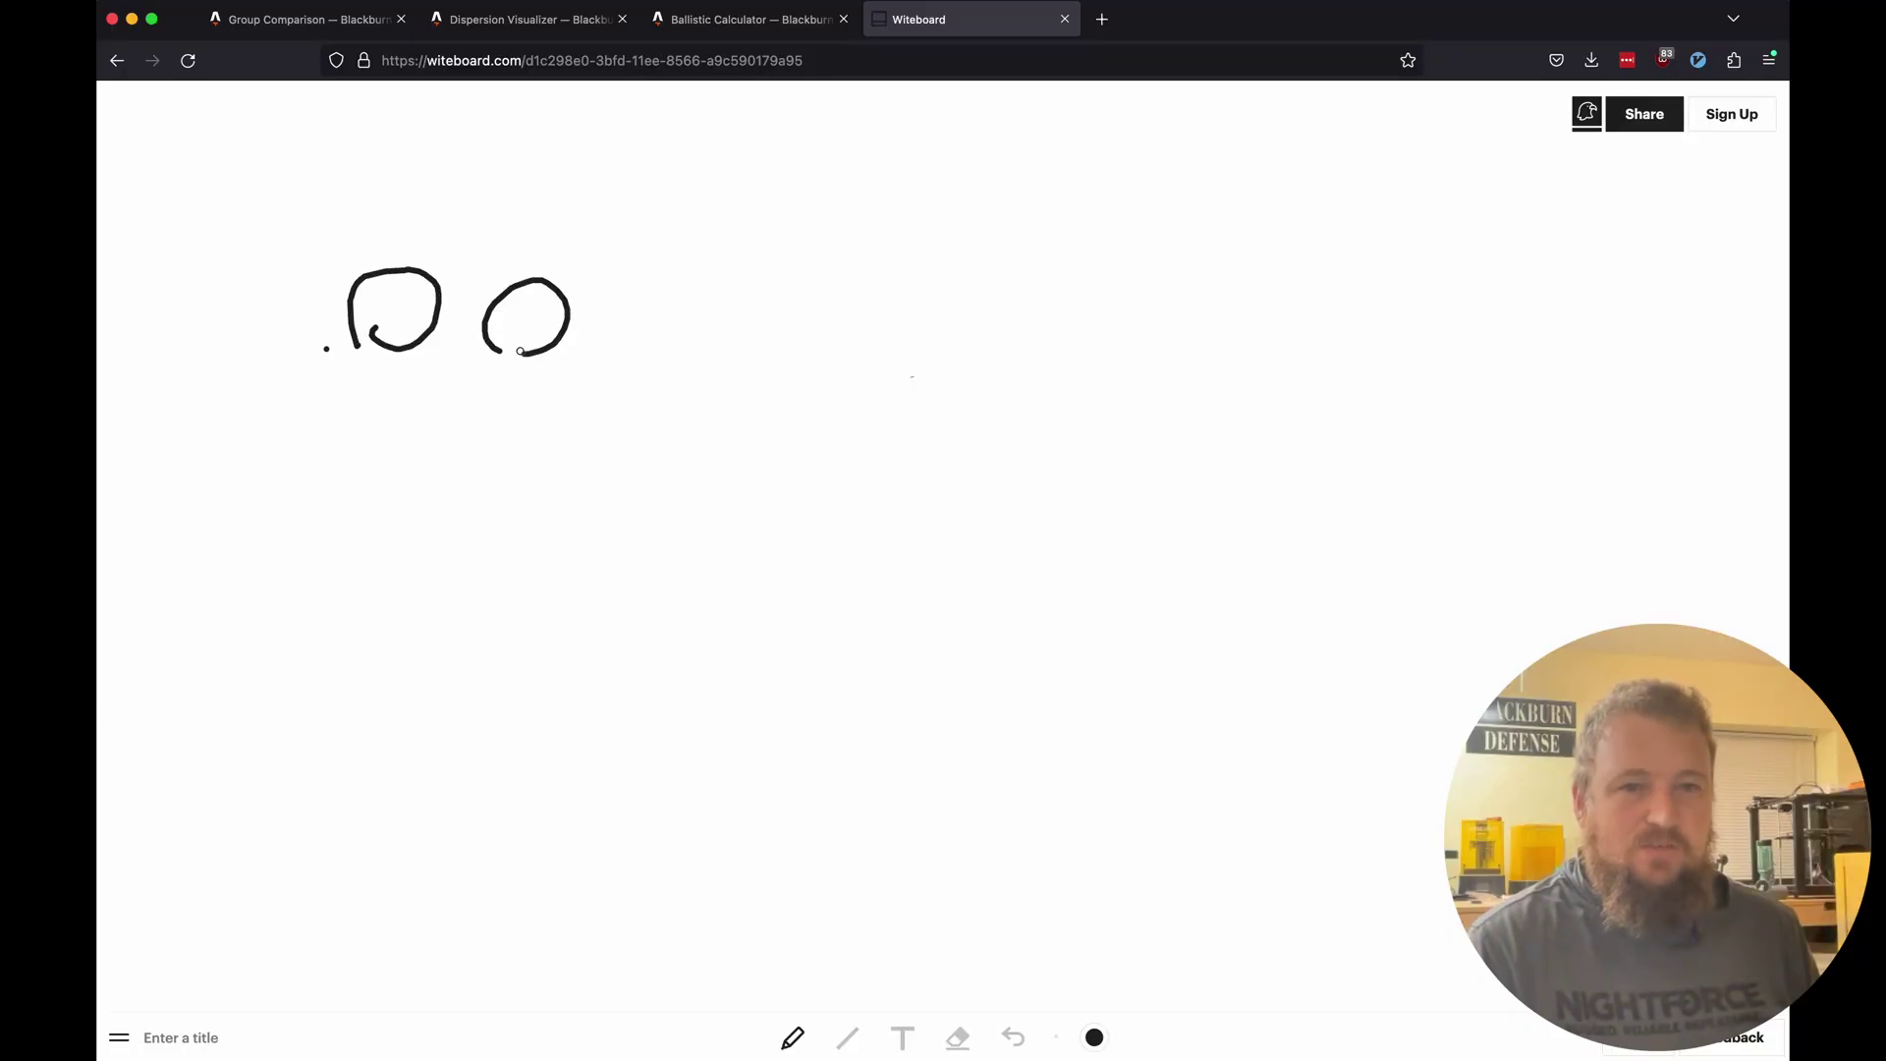
pyautogui.moveTo(645, 283)
pyautogui.mouseDown()
pyautogui.moveTo(663, 351)
pyautogui.moveTo(590, 356)
pyautogui.mouseUp()
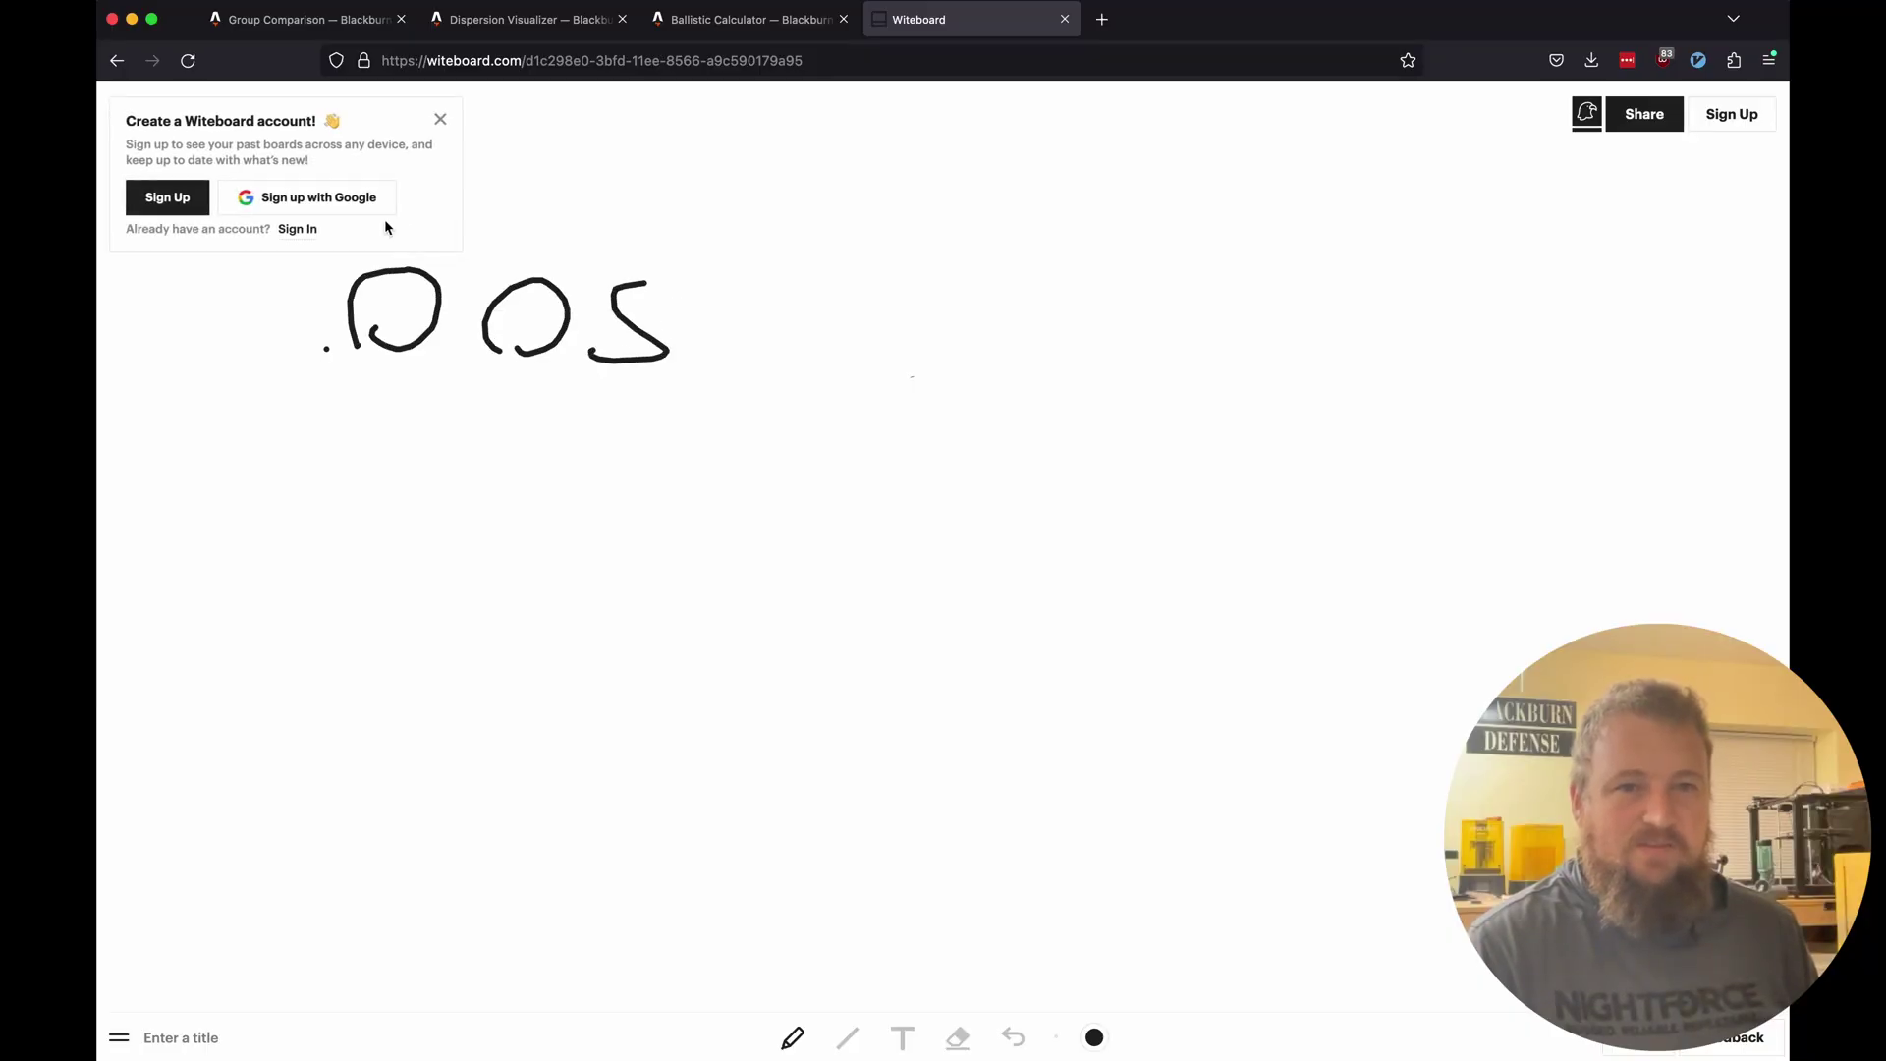
pyautogui.click(440, 118)
pyautogui.moveTo(715, 329)
pyautogui.mouseDown()
pyautogui.moveTo(732, 311)
pyautogui.moveTo(1091, 321)
pyautogui.mouseUp()
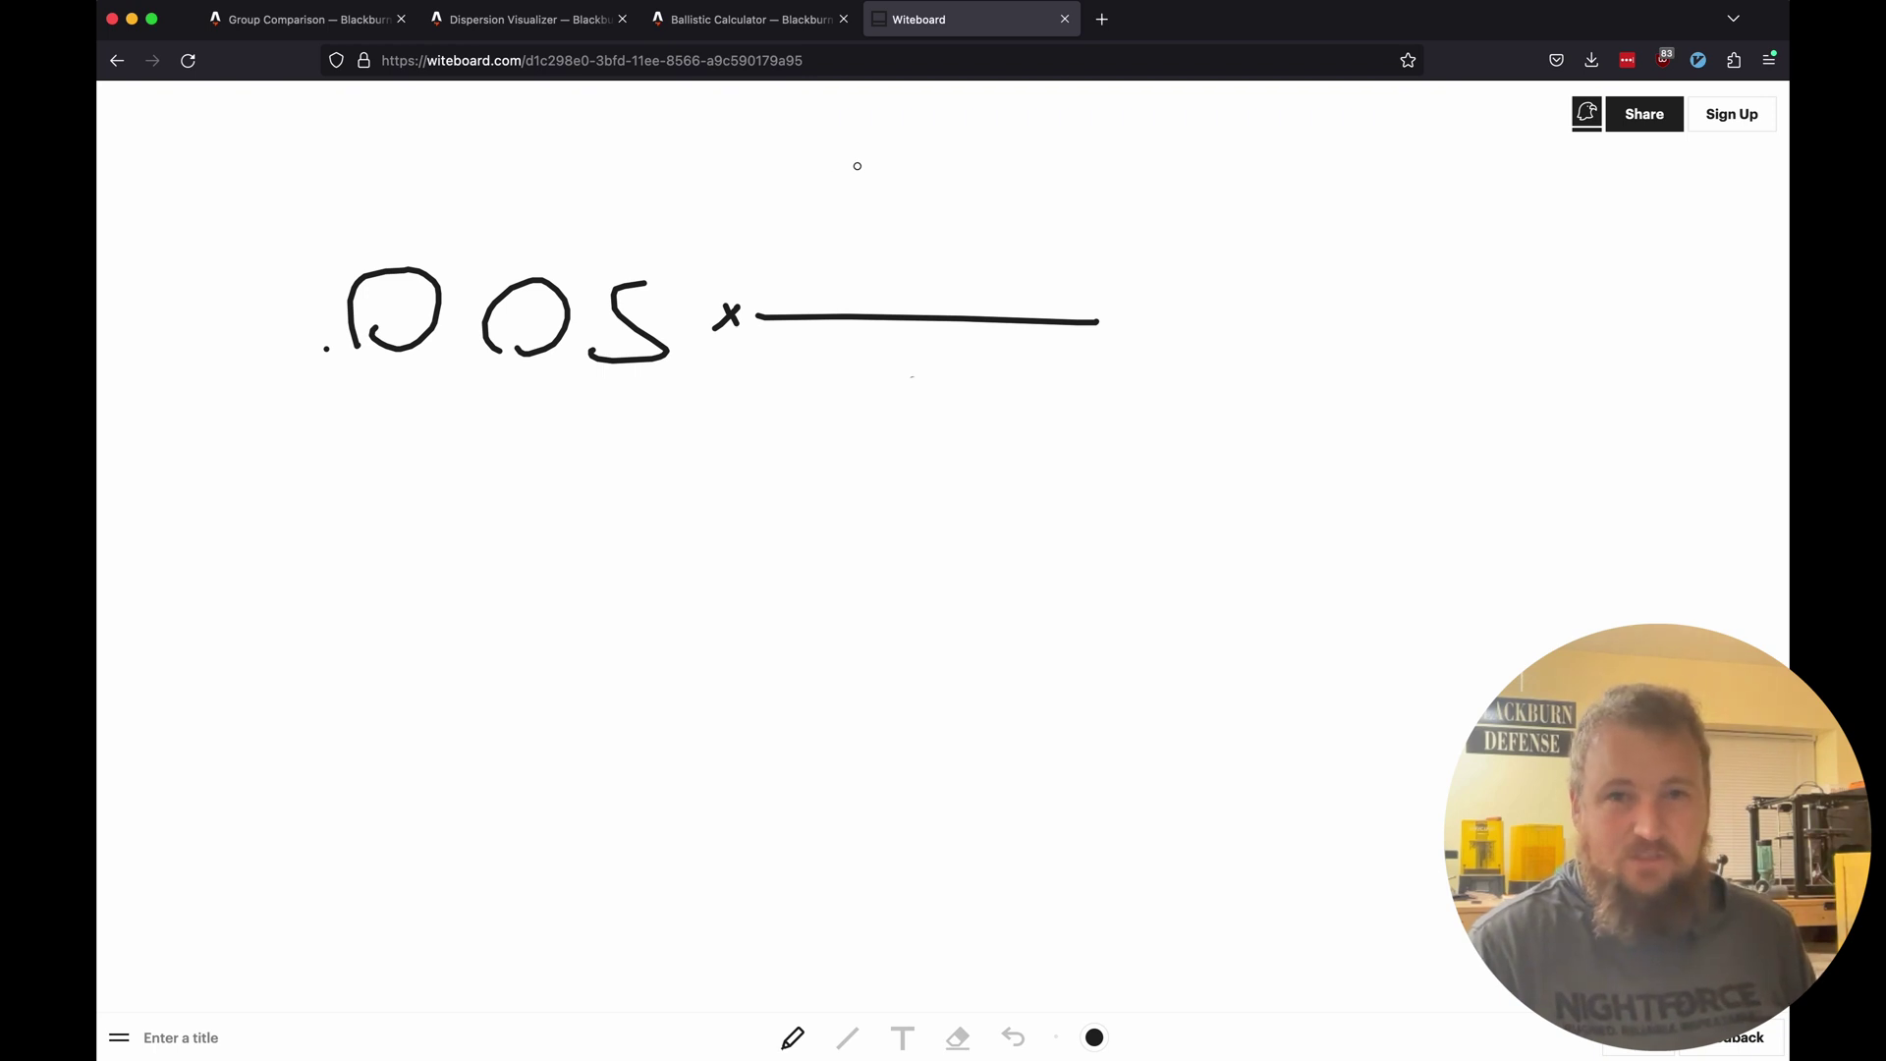
pyautogui.moveTo(878, 163); pyautogui.dragTo(886, 255)
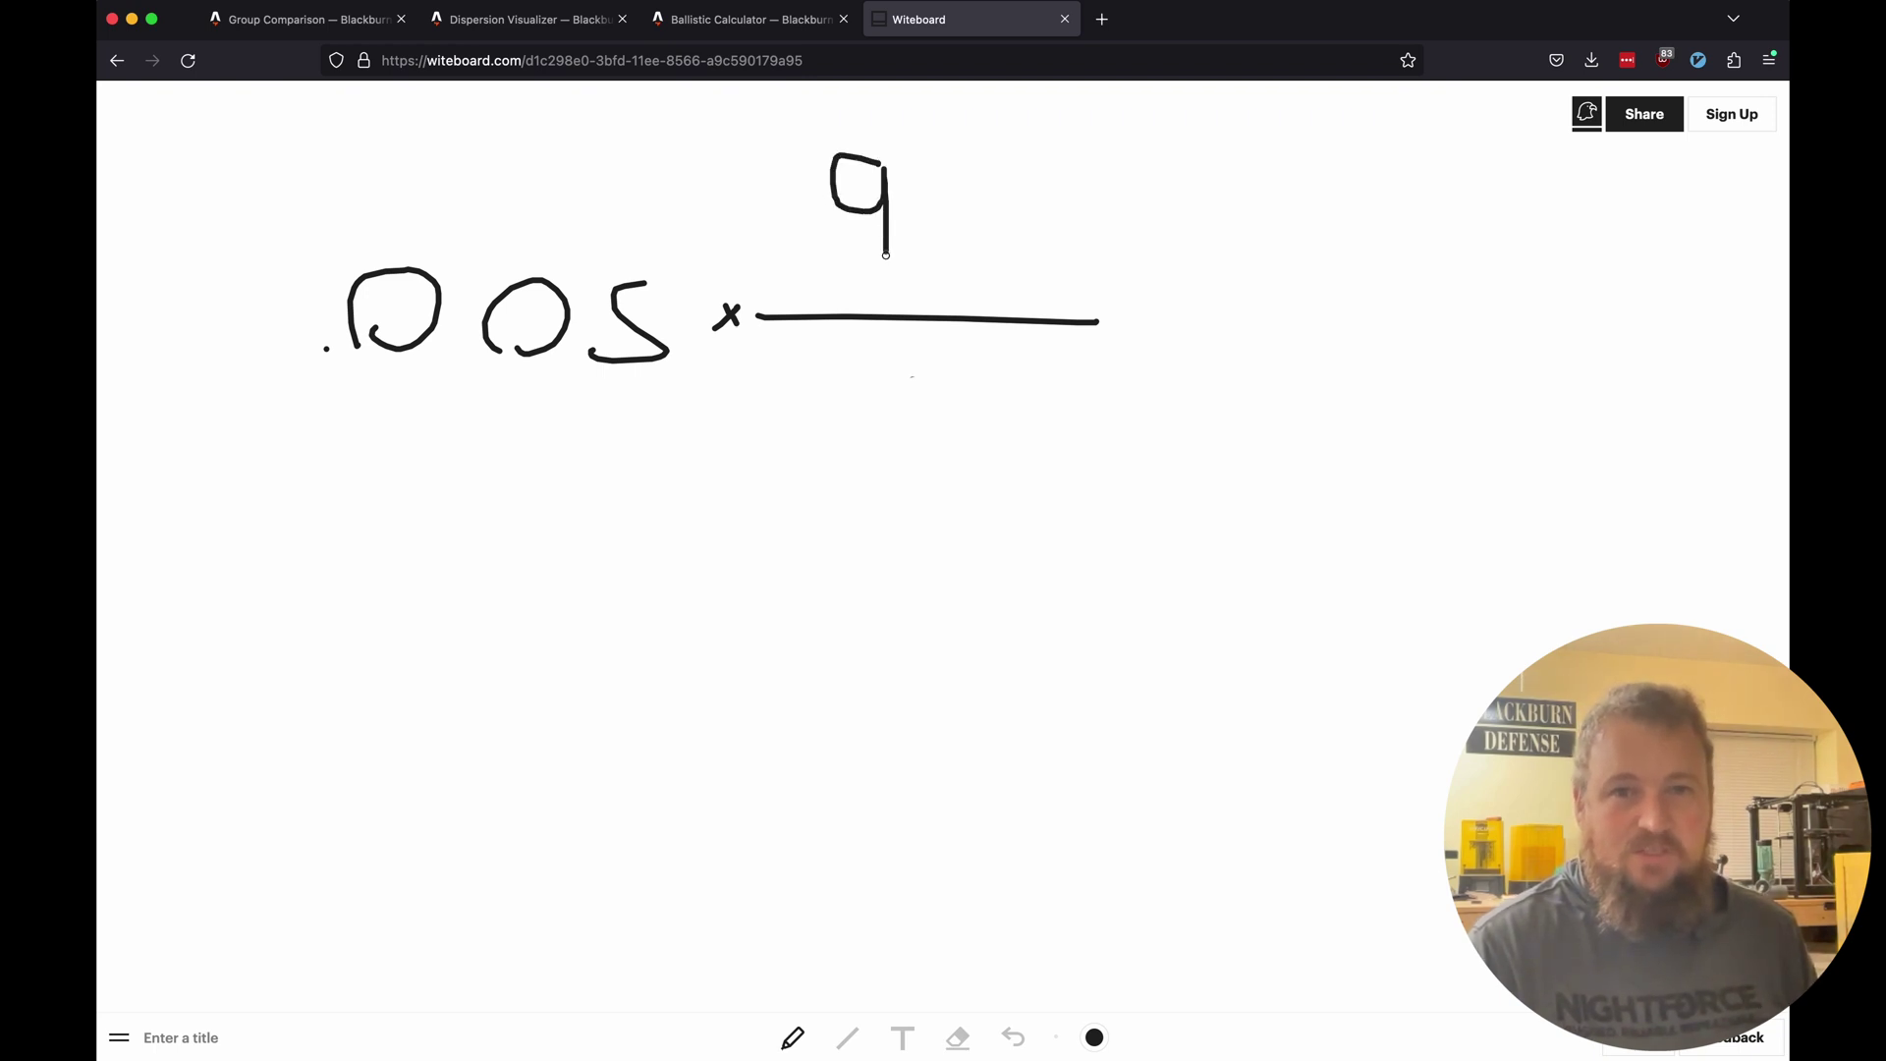
pyautogui.moveTo(974, 176)
pyautogui.mouseDown()
pyautogui.moveTo(940, 167)
pyautogui.moveTo(978, 263)
pyautogui.mouseUp()
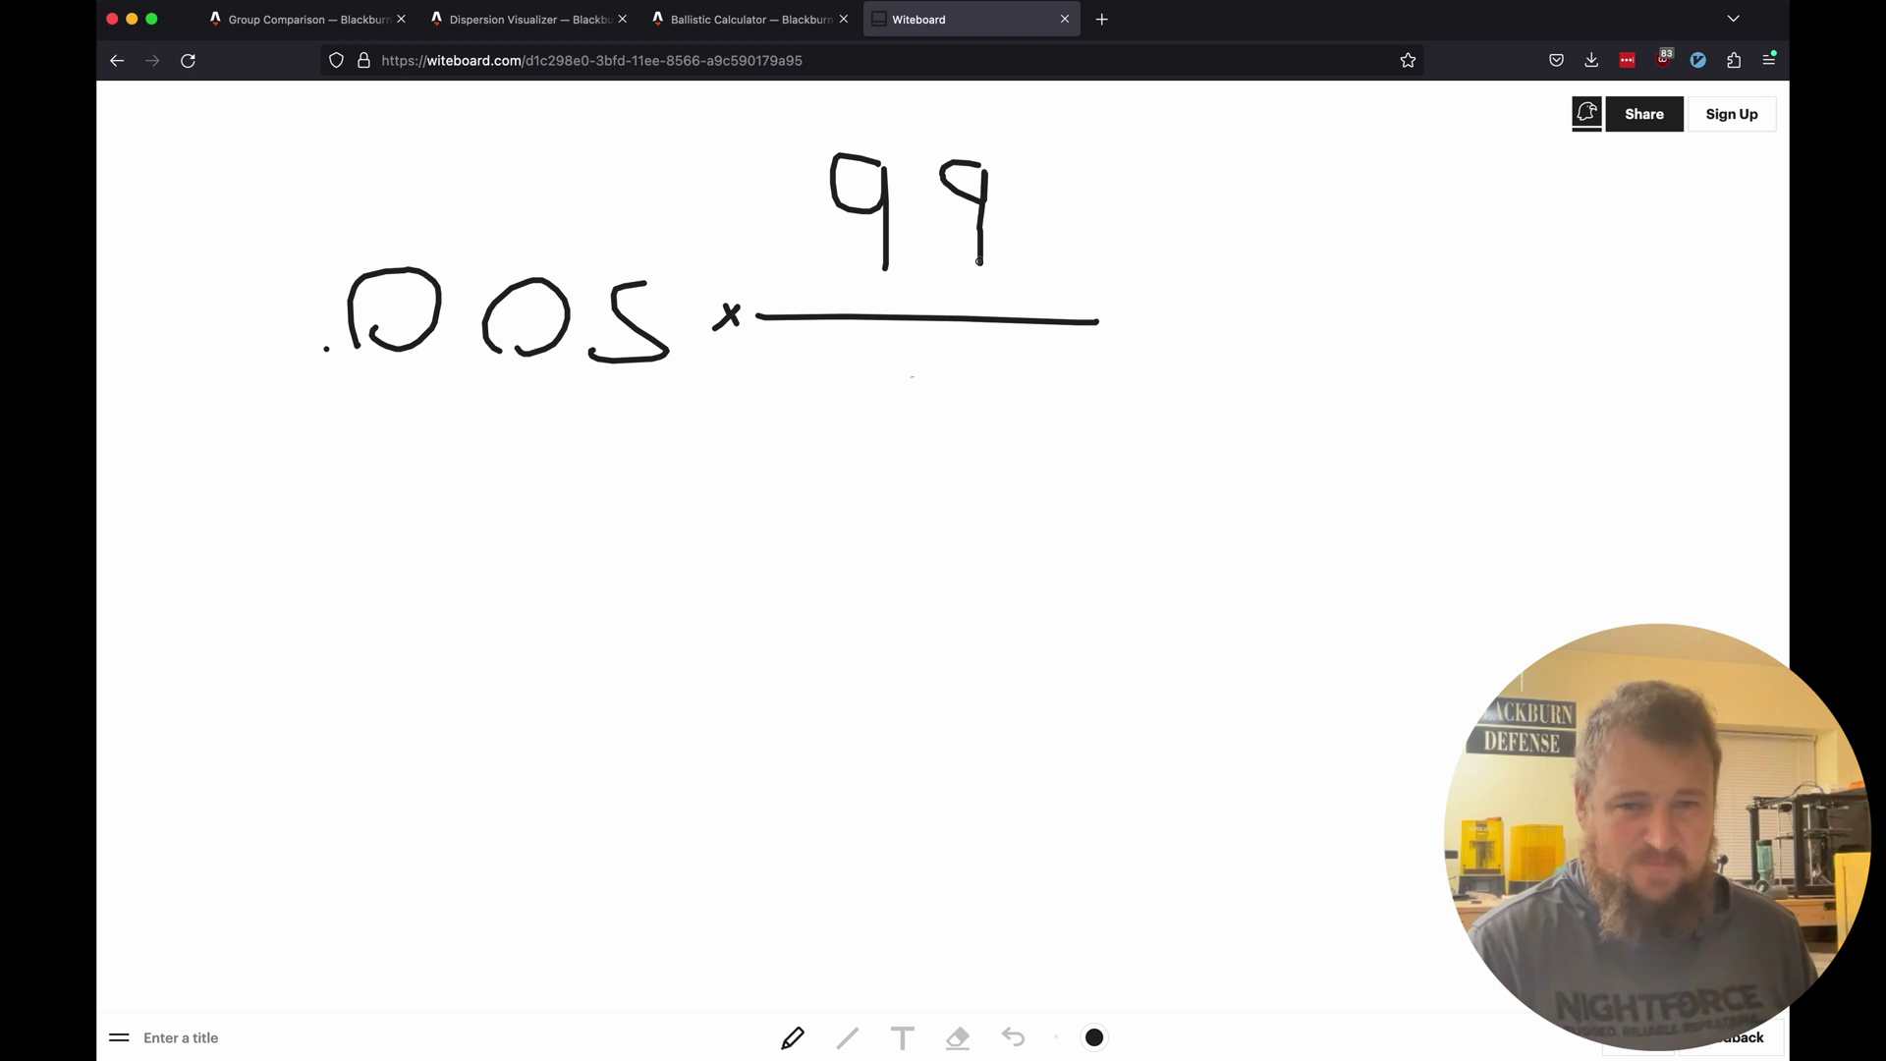
pyautogui.moveTo(869, 352)
pyautogui.mouseDown()
pyautogui.moveTo(872, 439)
pyautogui.moveTo(963, 351)
pyautogui.moveTo(933, 424)
pyautogui.mouseUp()
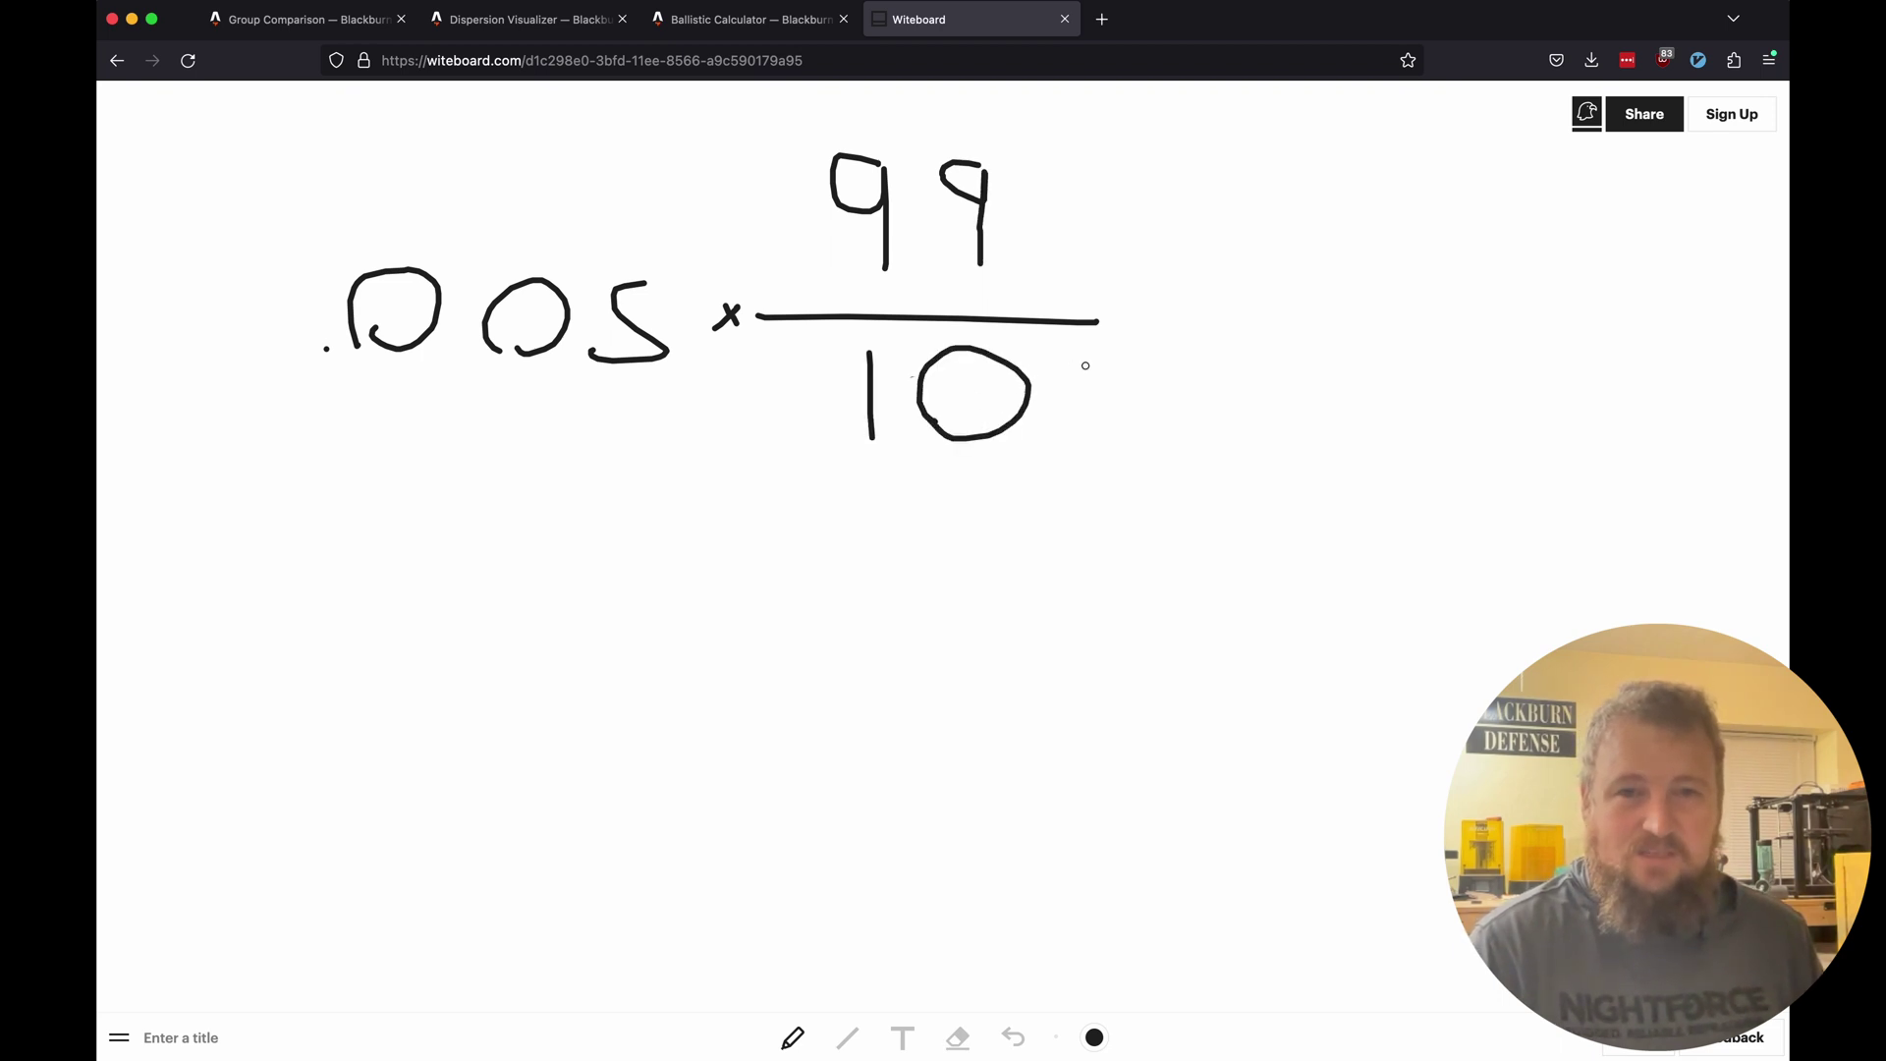
# - Extend the handwritten expression with + .039 = after the fraction
pyautogui.moveTo(1160, 311)
pyautogui.mouseDown()
pyautogui.moveTo(1161, 350)
pyautogui.moveTo(1258, 344)
pyautogui.mouseUp()
pyautogui.moveTo(1344, 284)
pyautogui.mouseDown()
pyautogui.moveTo(1347, 341)
pyautogui.moveTo(1320, 346)
pyautogui.mouseUp()
pyautogui.moveTo(1468, 295)
pyautogui.mouseDown()
pyautogui.moveTo(1423, 326)
pyautogui.moveTo(1471, 344)
pyautogui.moveTo(1471, 383)
pyautogui.moveTo(1569, 318)
pyautogui.mouseUp()
pyautogui.moveTo(1520, 370); pyautogui.dragTo(1574, 351)
# - Handwrite the result .088 below the equation
pyautogui.click(577, 749)
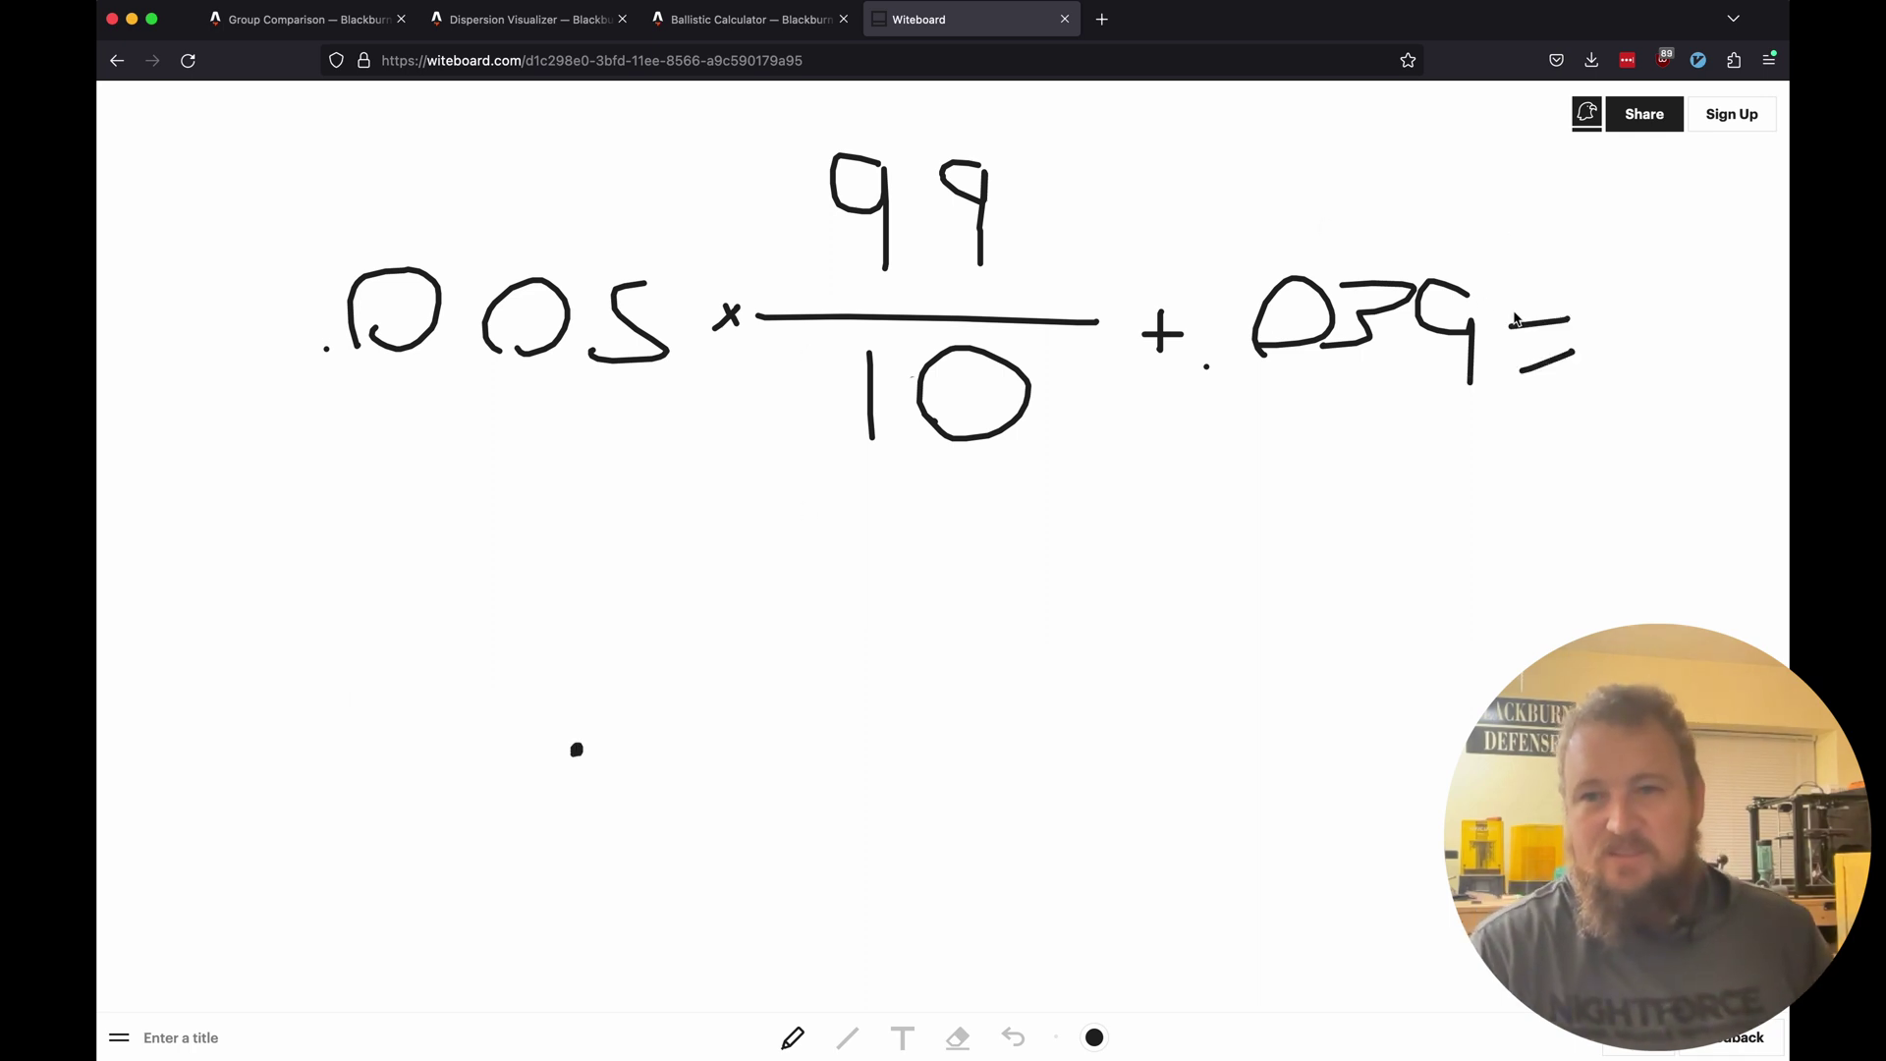
pyautogui.click(735, 673)
pyautogui.moveTo(644, 722)
pyautogui.mouseDown()
pyautogui.moveTo(724, 634)
pyautogui.moveTo(664, 729)
pyautogui.mouseUp()
pyautogui.moveTo(792, 738)
pyautogui.mouseDown()
pyautogui.moveTo(884, 724)
pyautogui.moveTo(796, 746)
pyautogui.moveTo(889, 648)
pyautogui.moveTo(835, 677)
pyautogui.mouseUp()
pyautogui.moveTo(968, 756)
pyautogui.mouseDown()
pyautogui.moveTo(938, 727)
pyautogui.moveTo(970, 640)
pyautogui.moveTo(934, 719)
pyautogui.mouseUp()
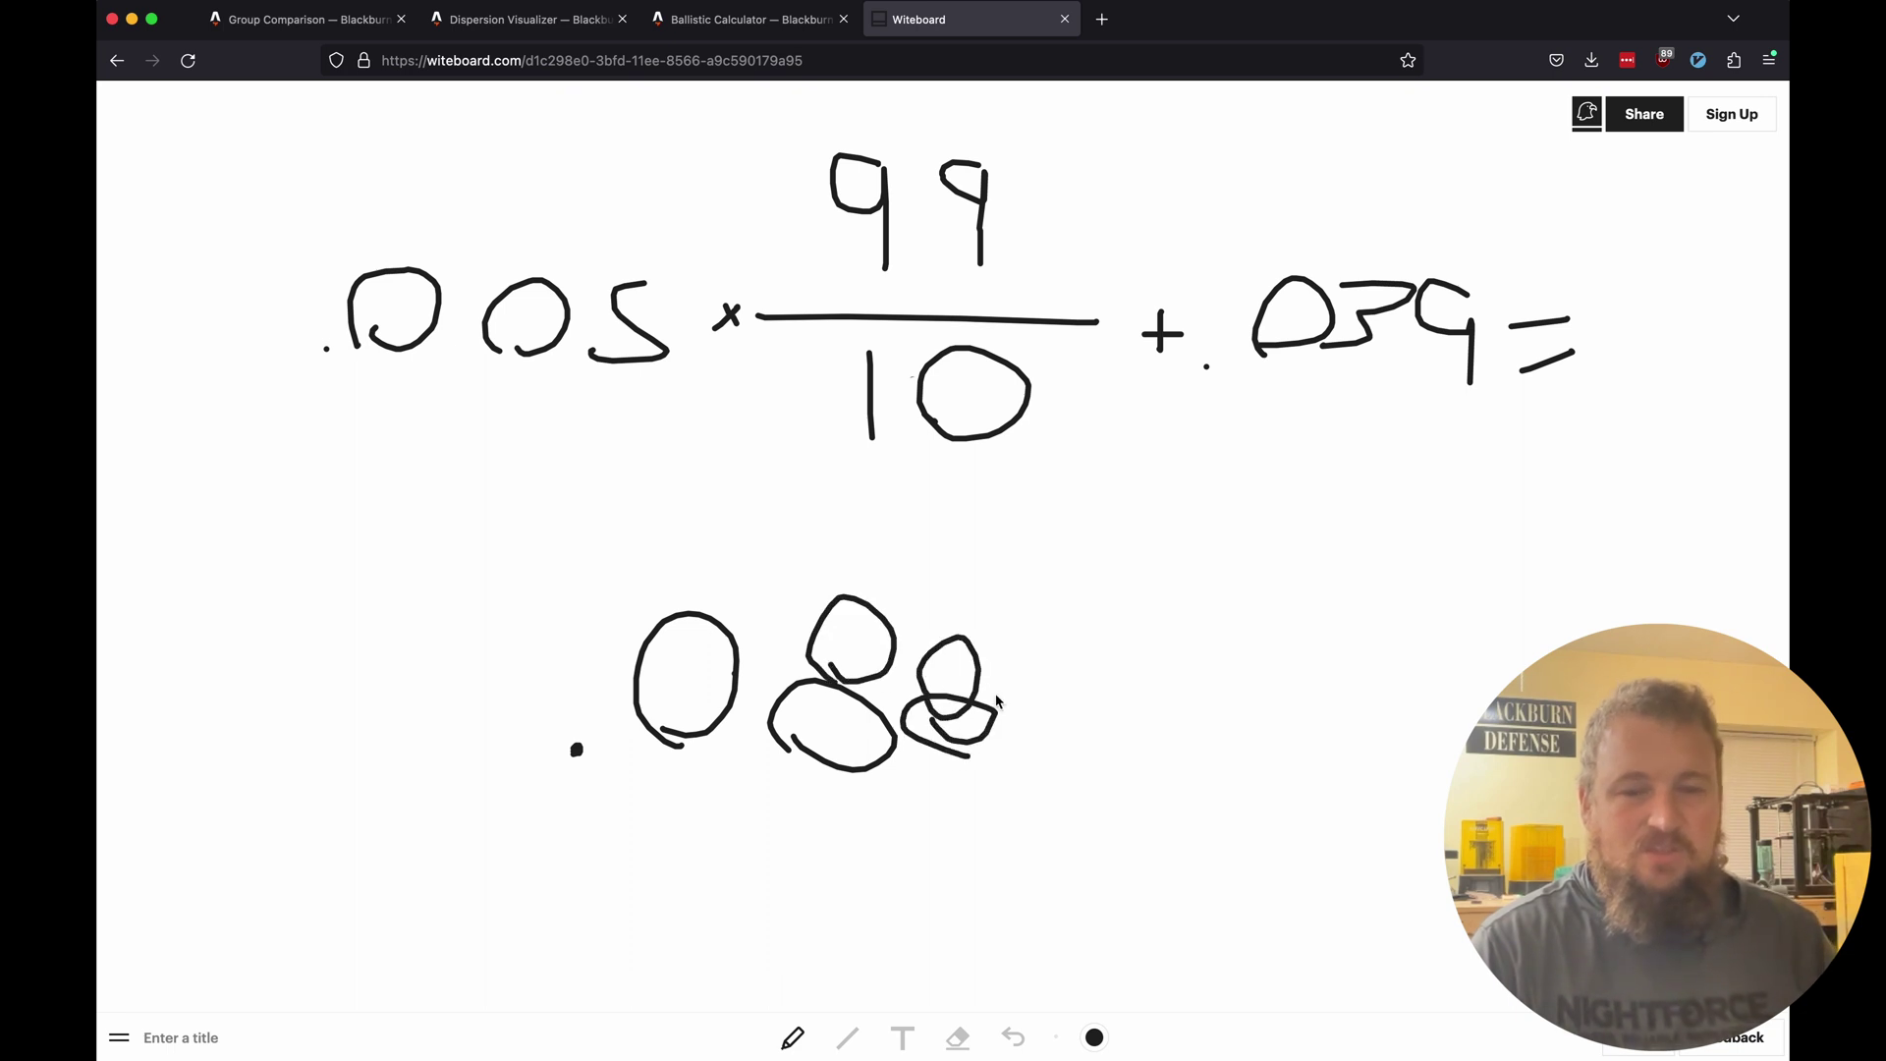
pyautogui.click(577, 750)
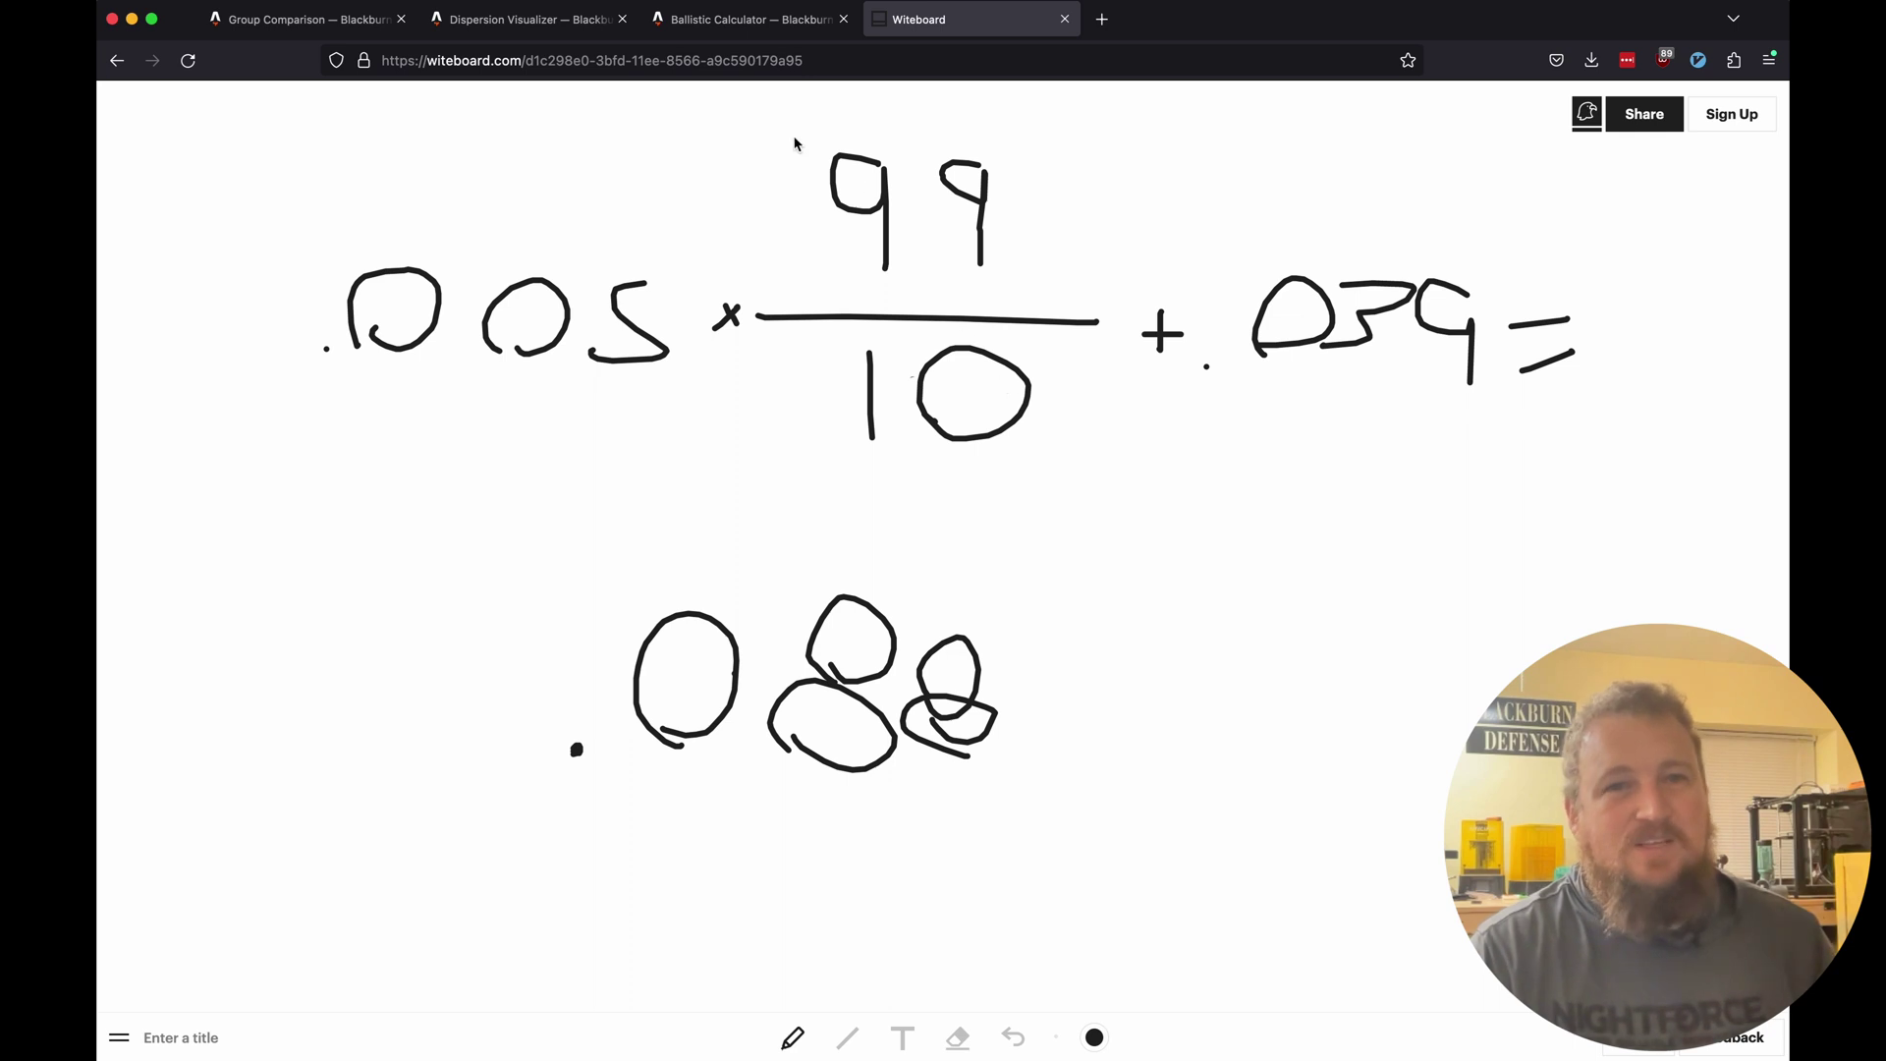
# - Switch to the Dispersion Visualizer and set the SD of Rifle Inaccuracy to 0.088
pyautogui.click(494, 21)
pyautogui.doubleClick(787, 451)
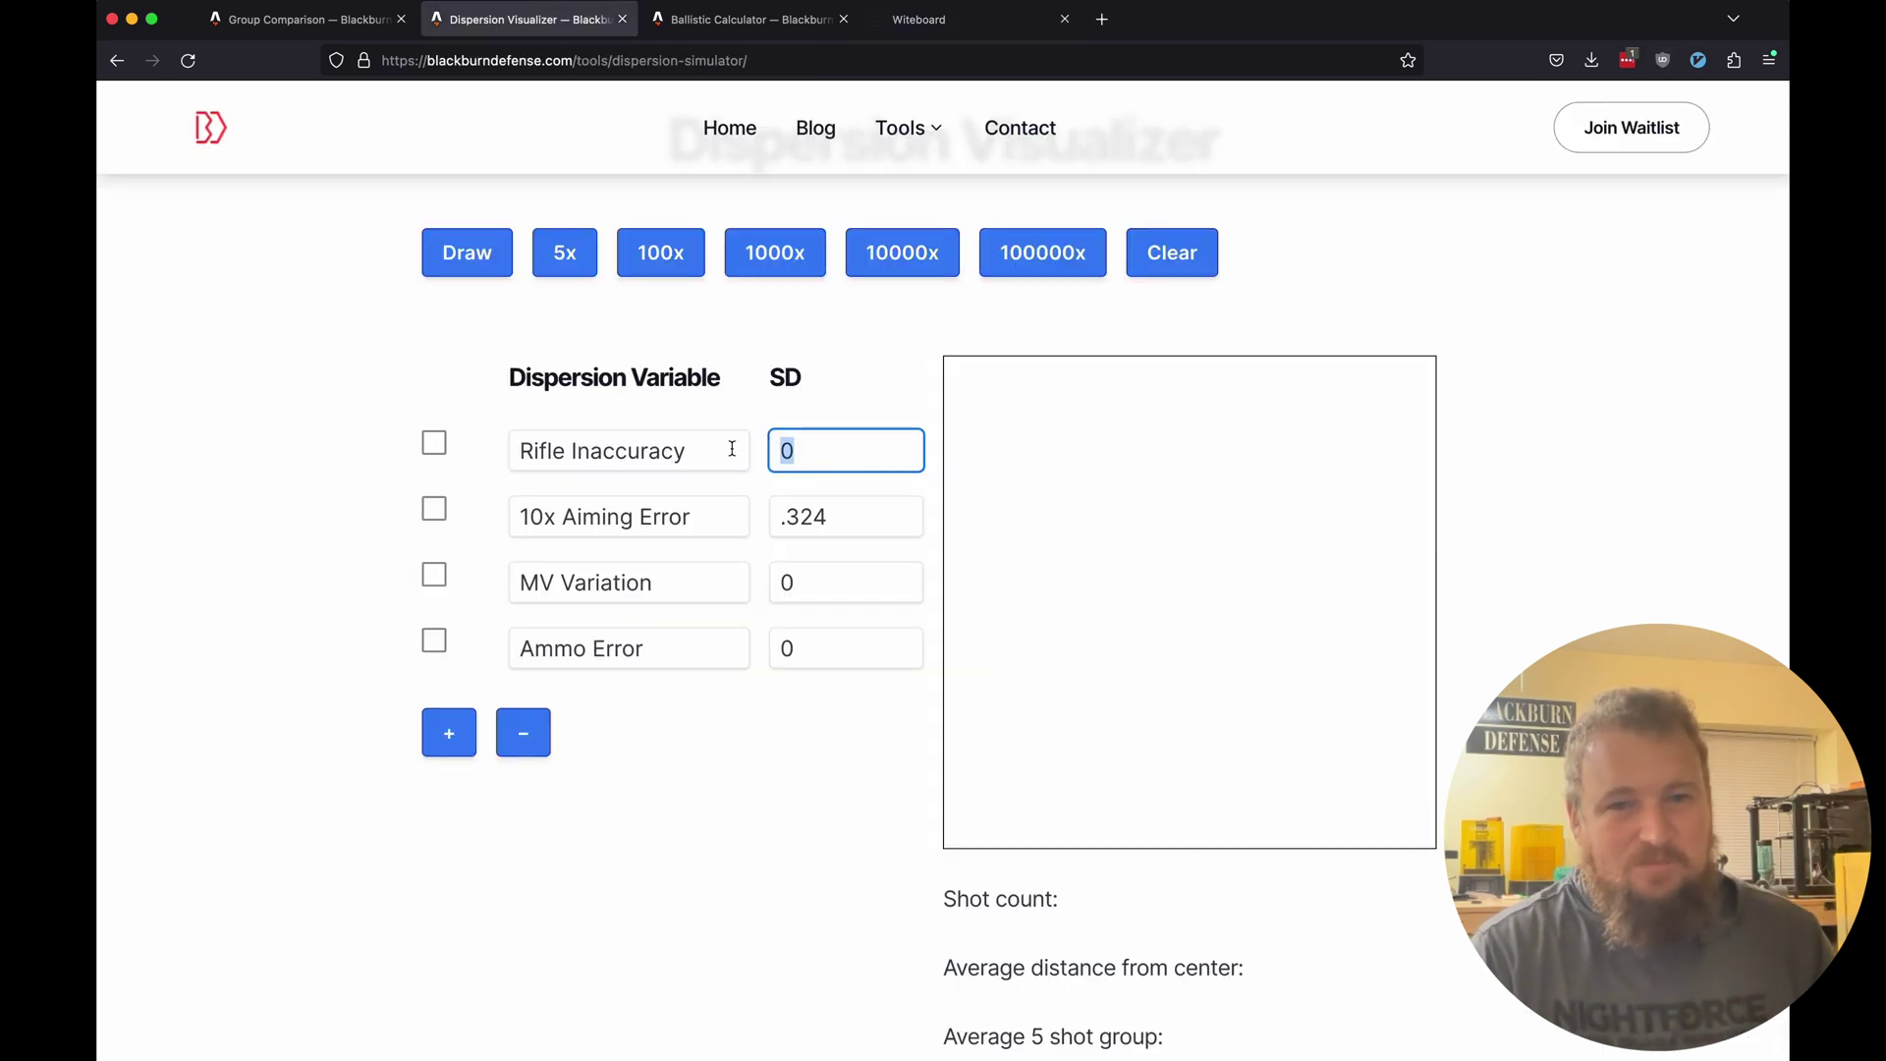
pyautogui.write('0')
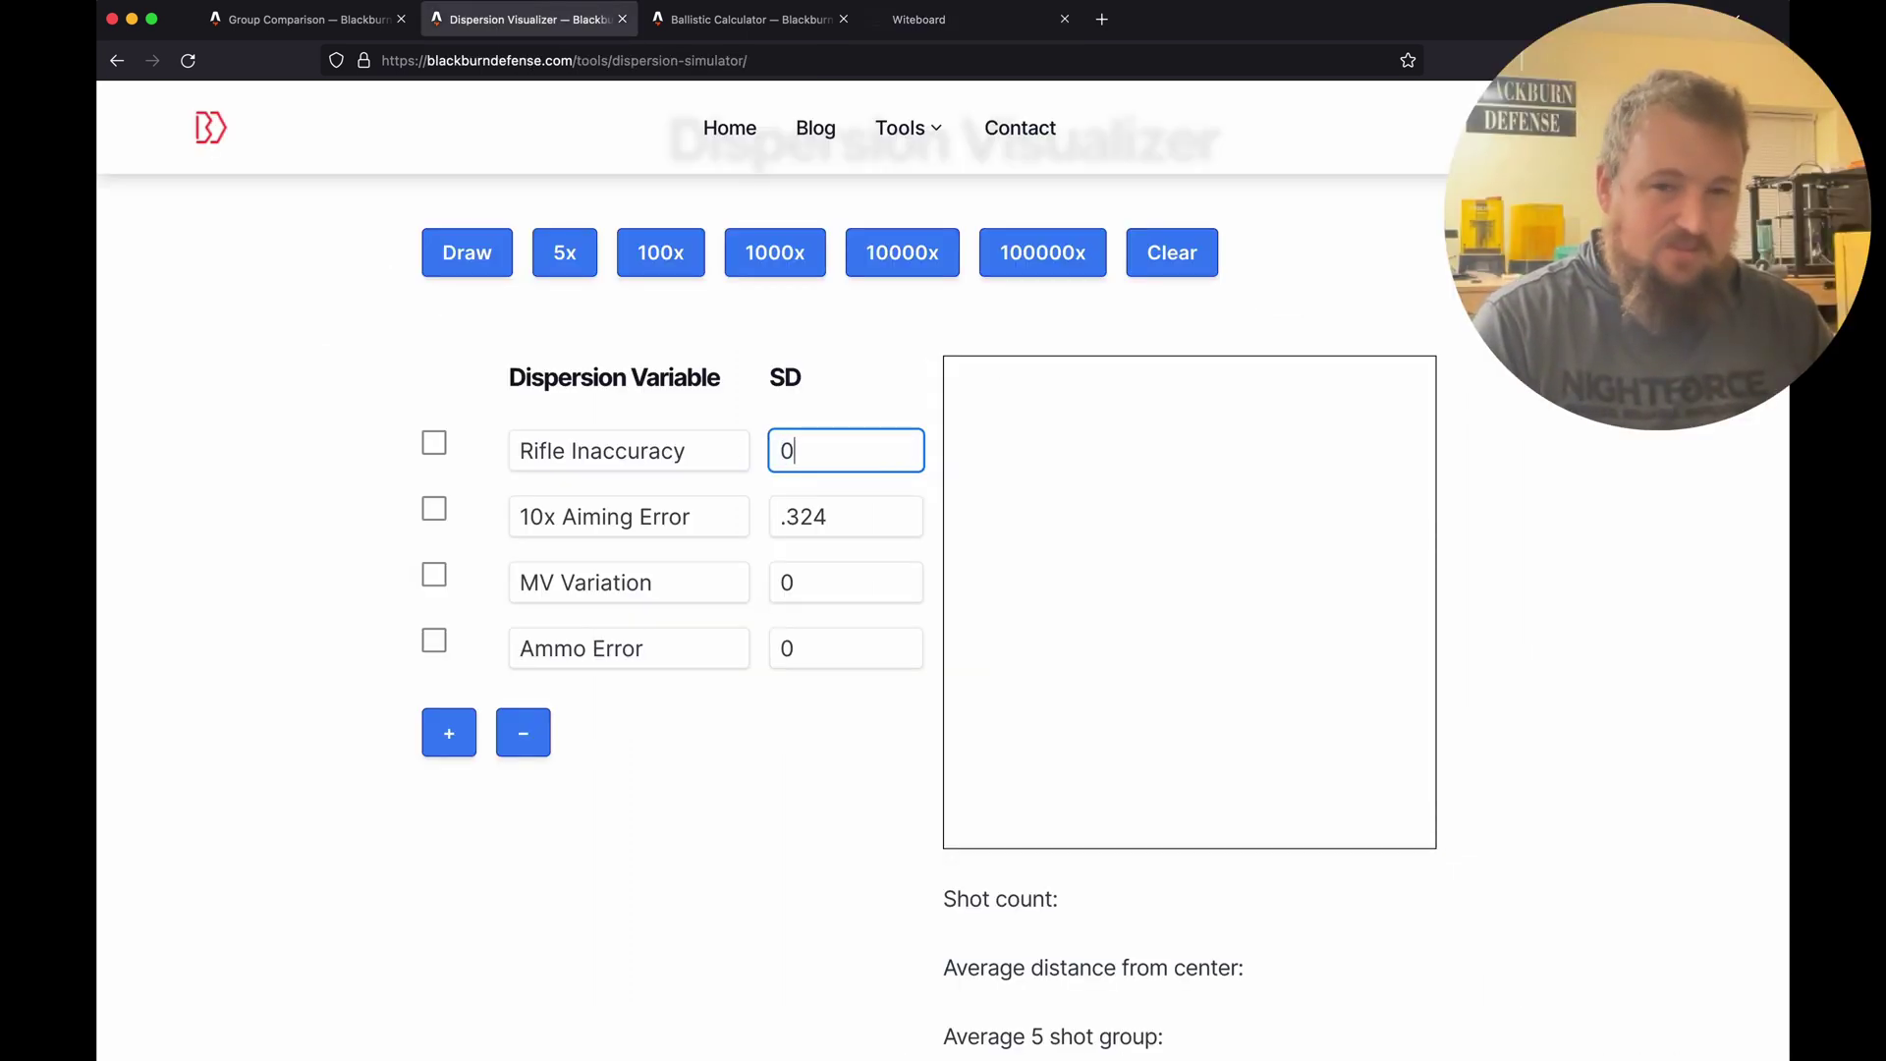
pyautogui.write('.088')
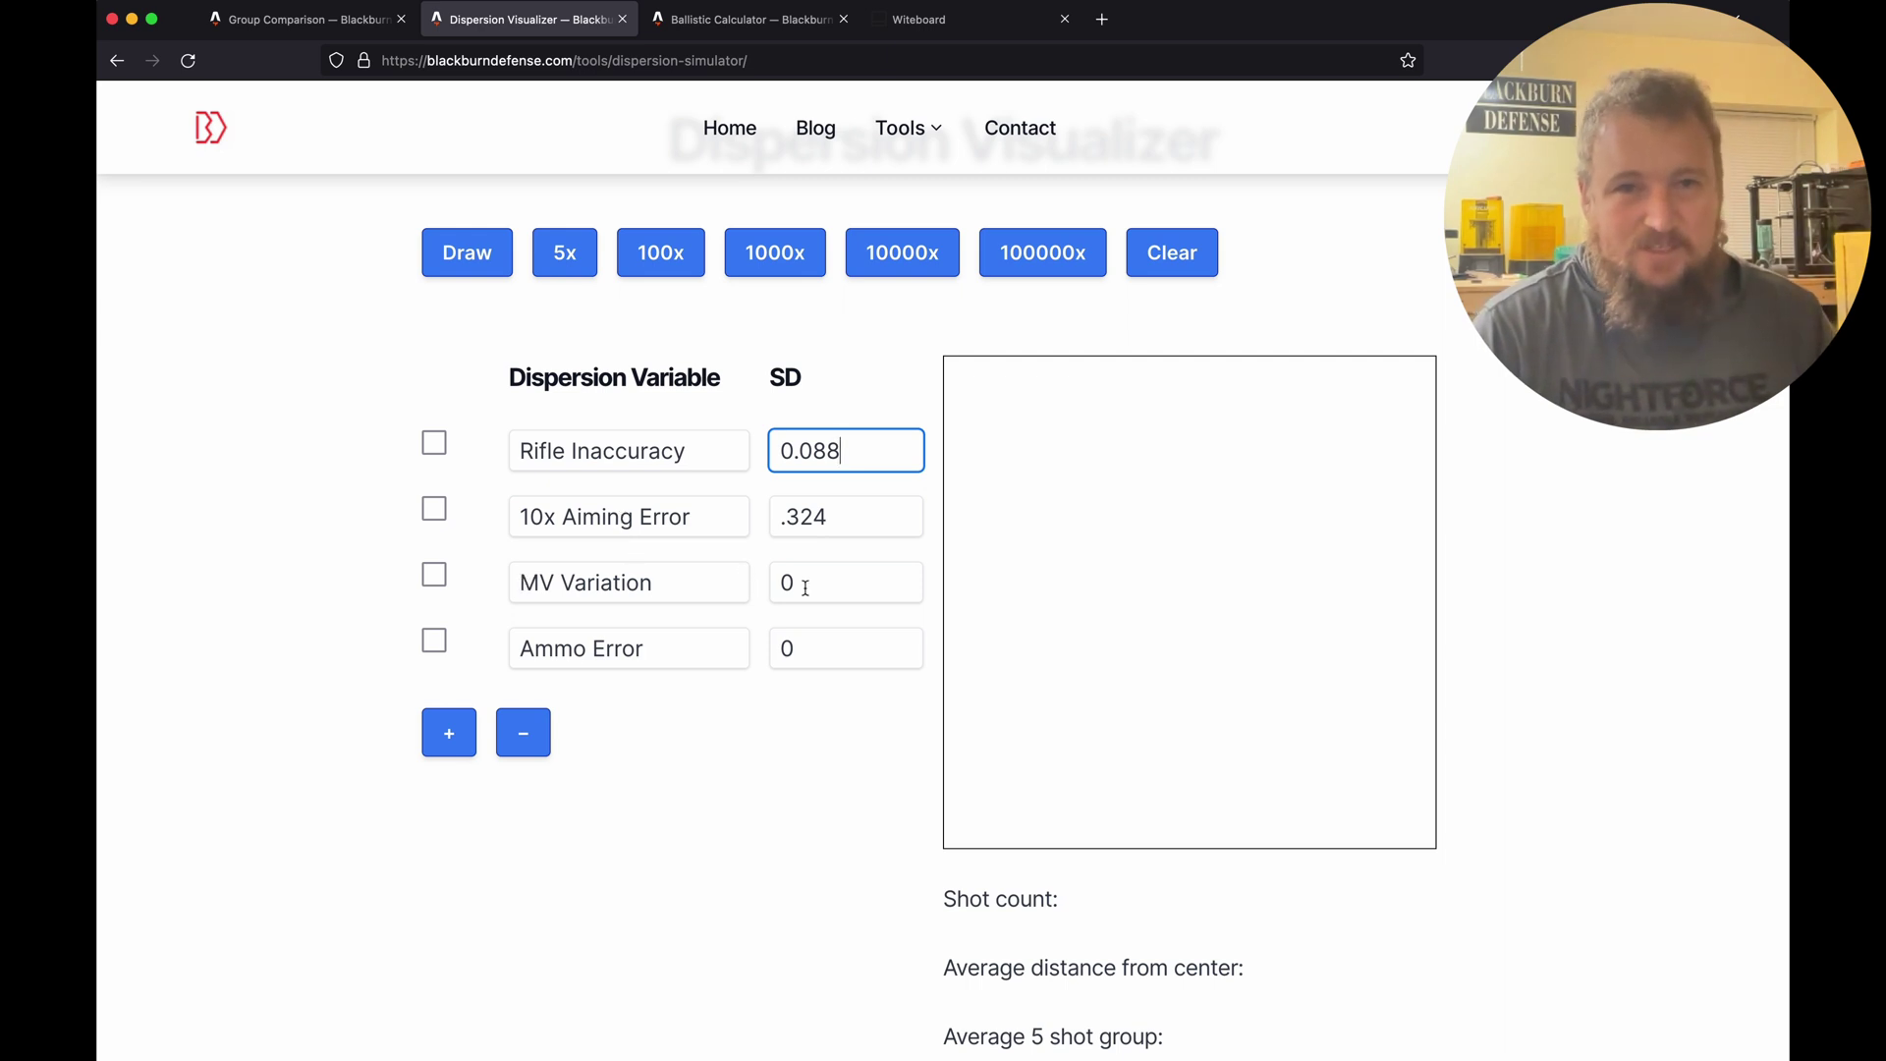
# - In the Ballistic Calculator, review the ammo, rifle and environment inputs, recalculate, and check the drop in inches at 100 yards
pyautogui.click(716, 21)
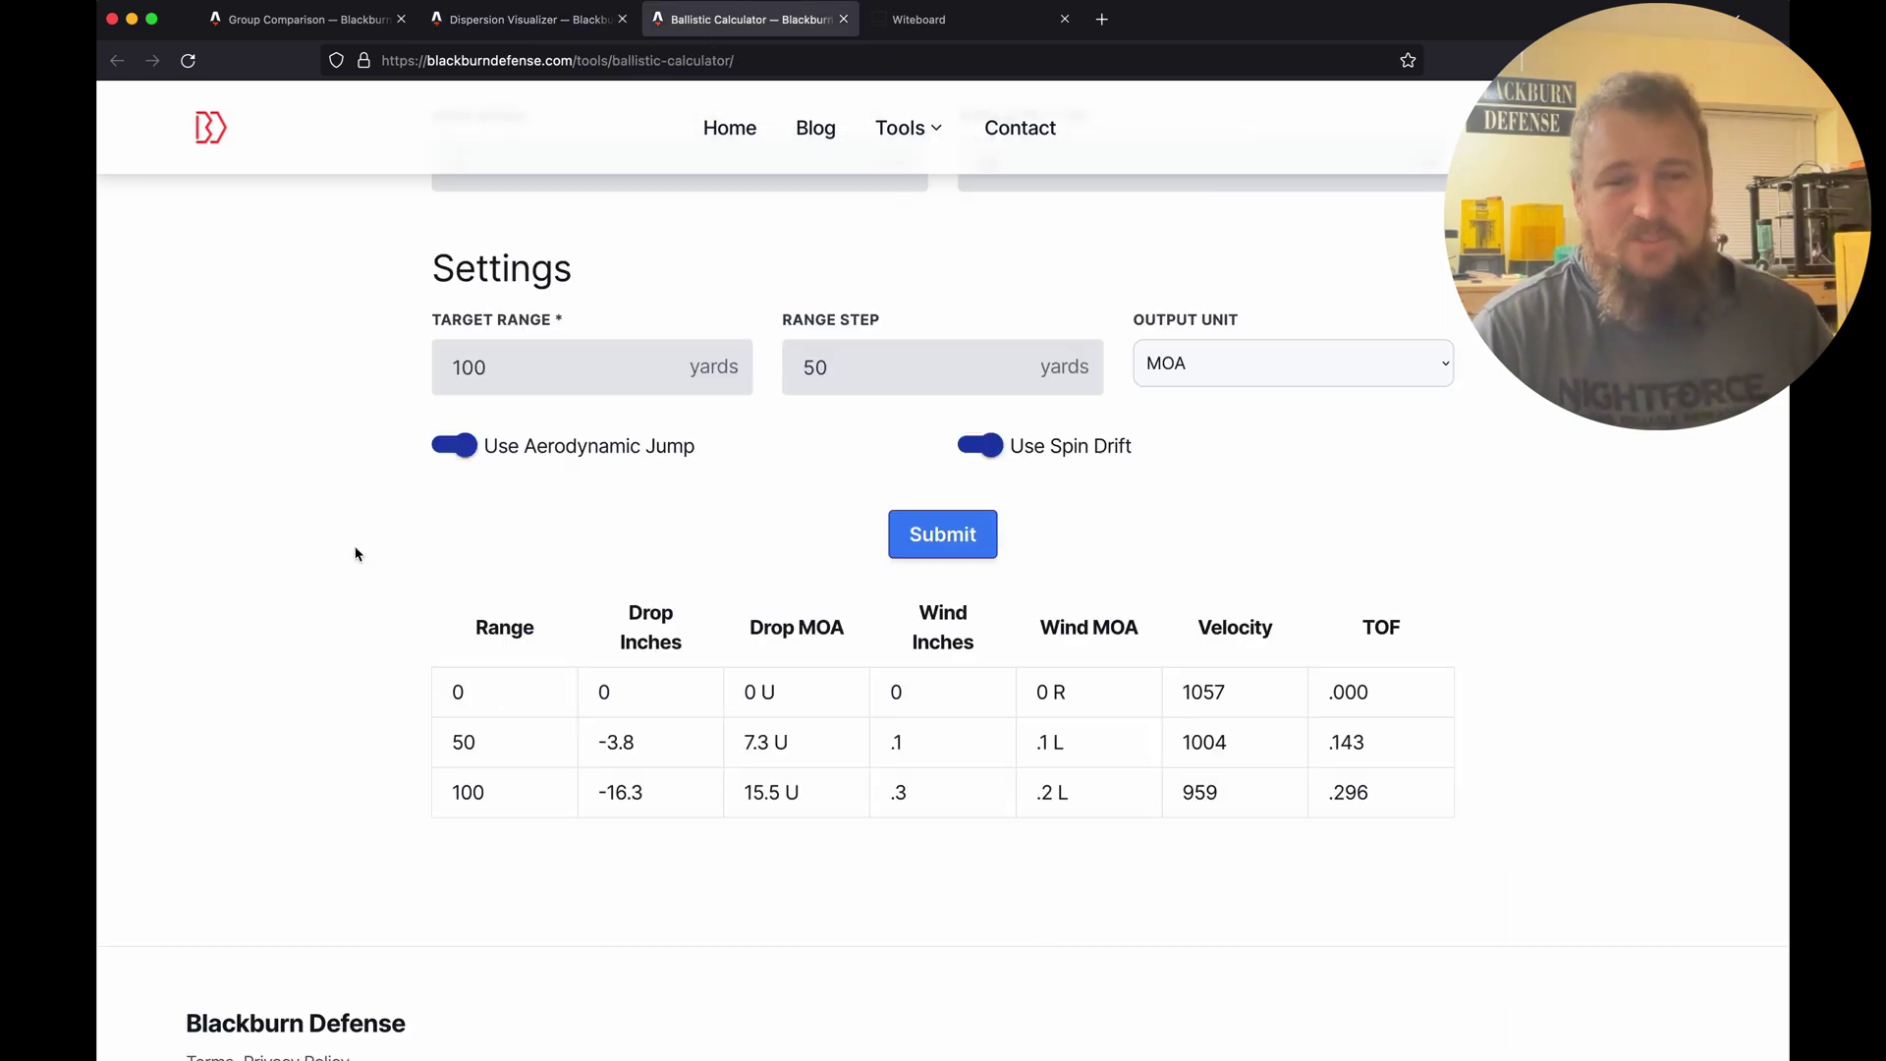
pyautogui.scroll(10, 355, 555)
pyautogui.scroll(-1, 343, 540)
pyautogui.moveTo(536, 507); pyautogui.dragTo(423, 502)
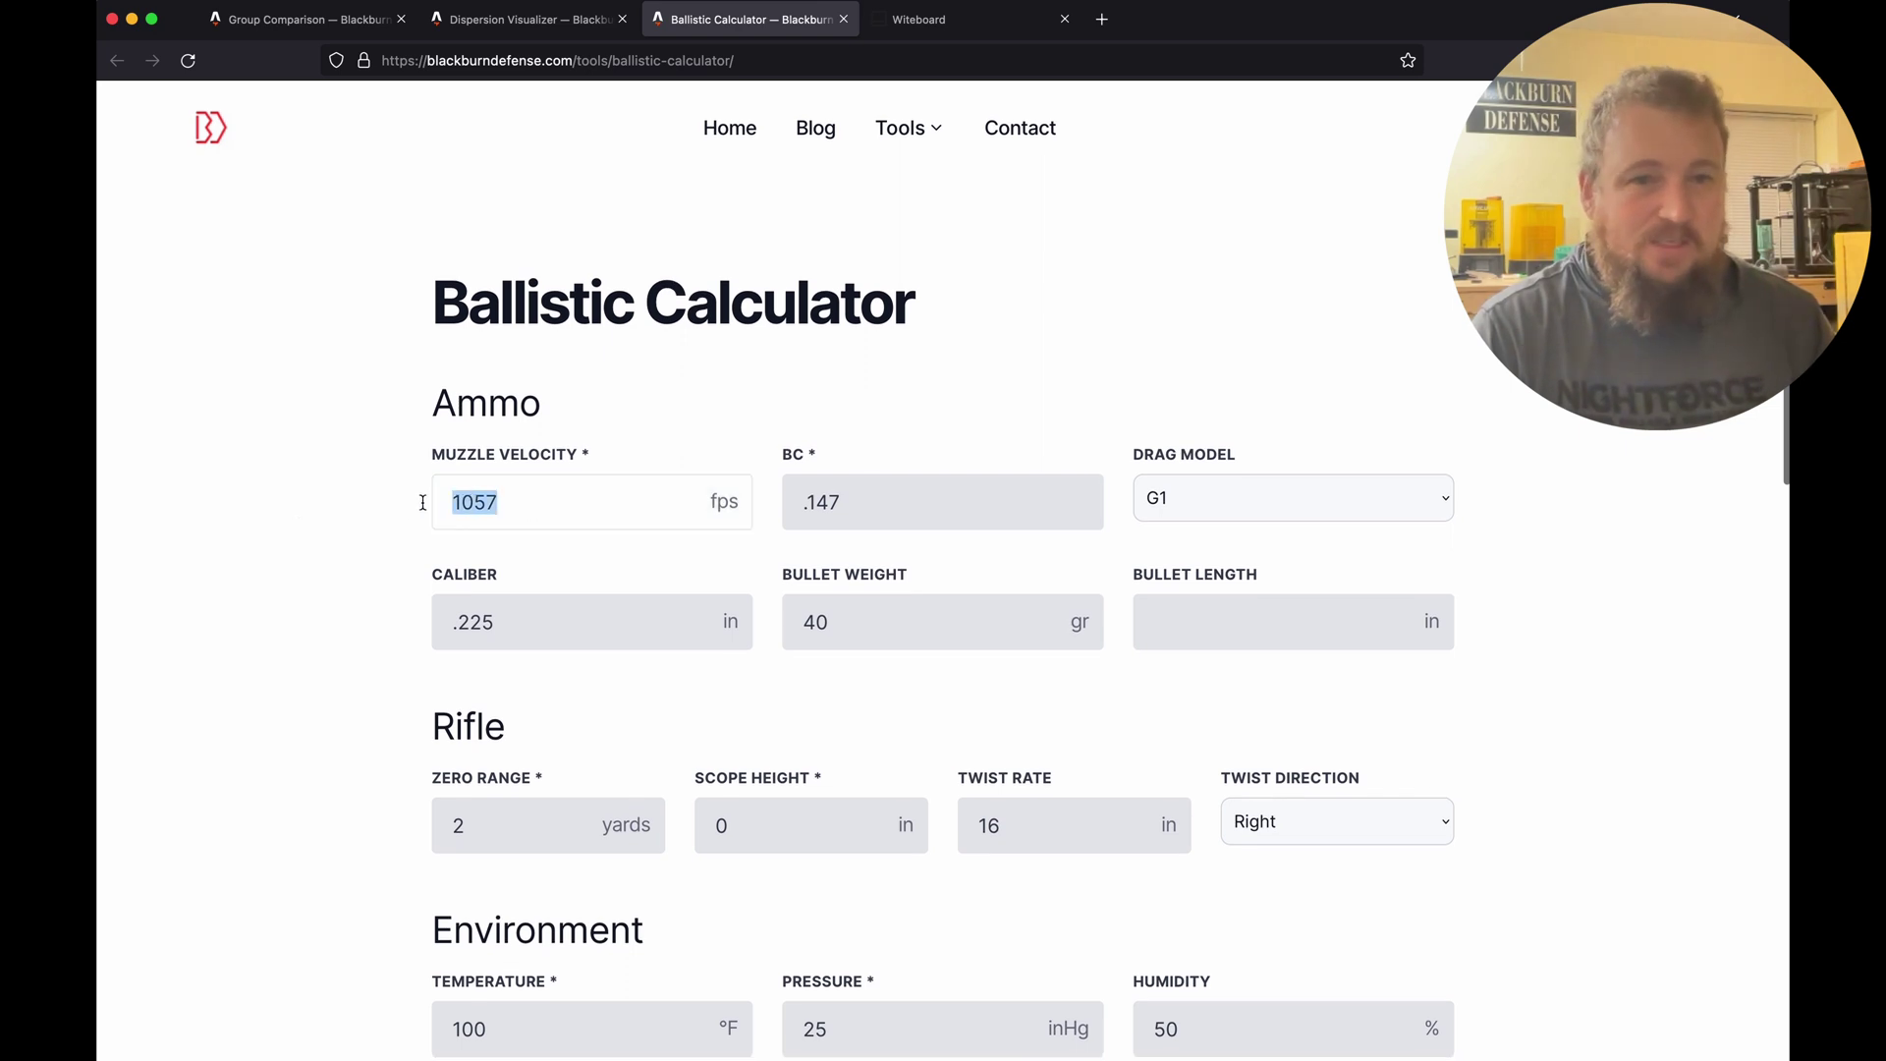
pyautogui.click(397, 512)
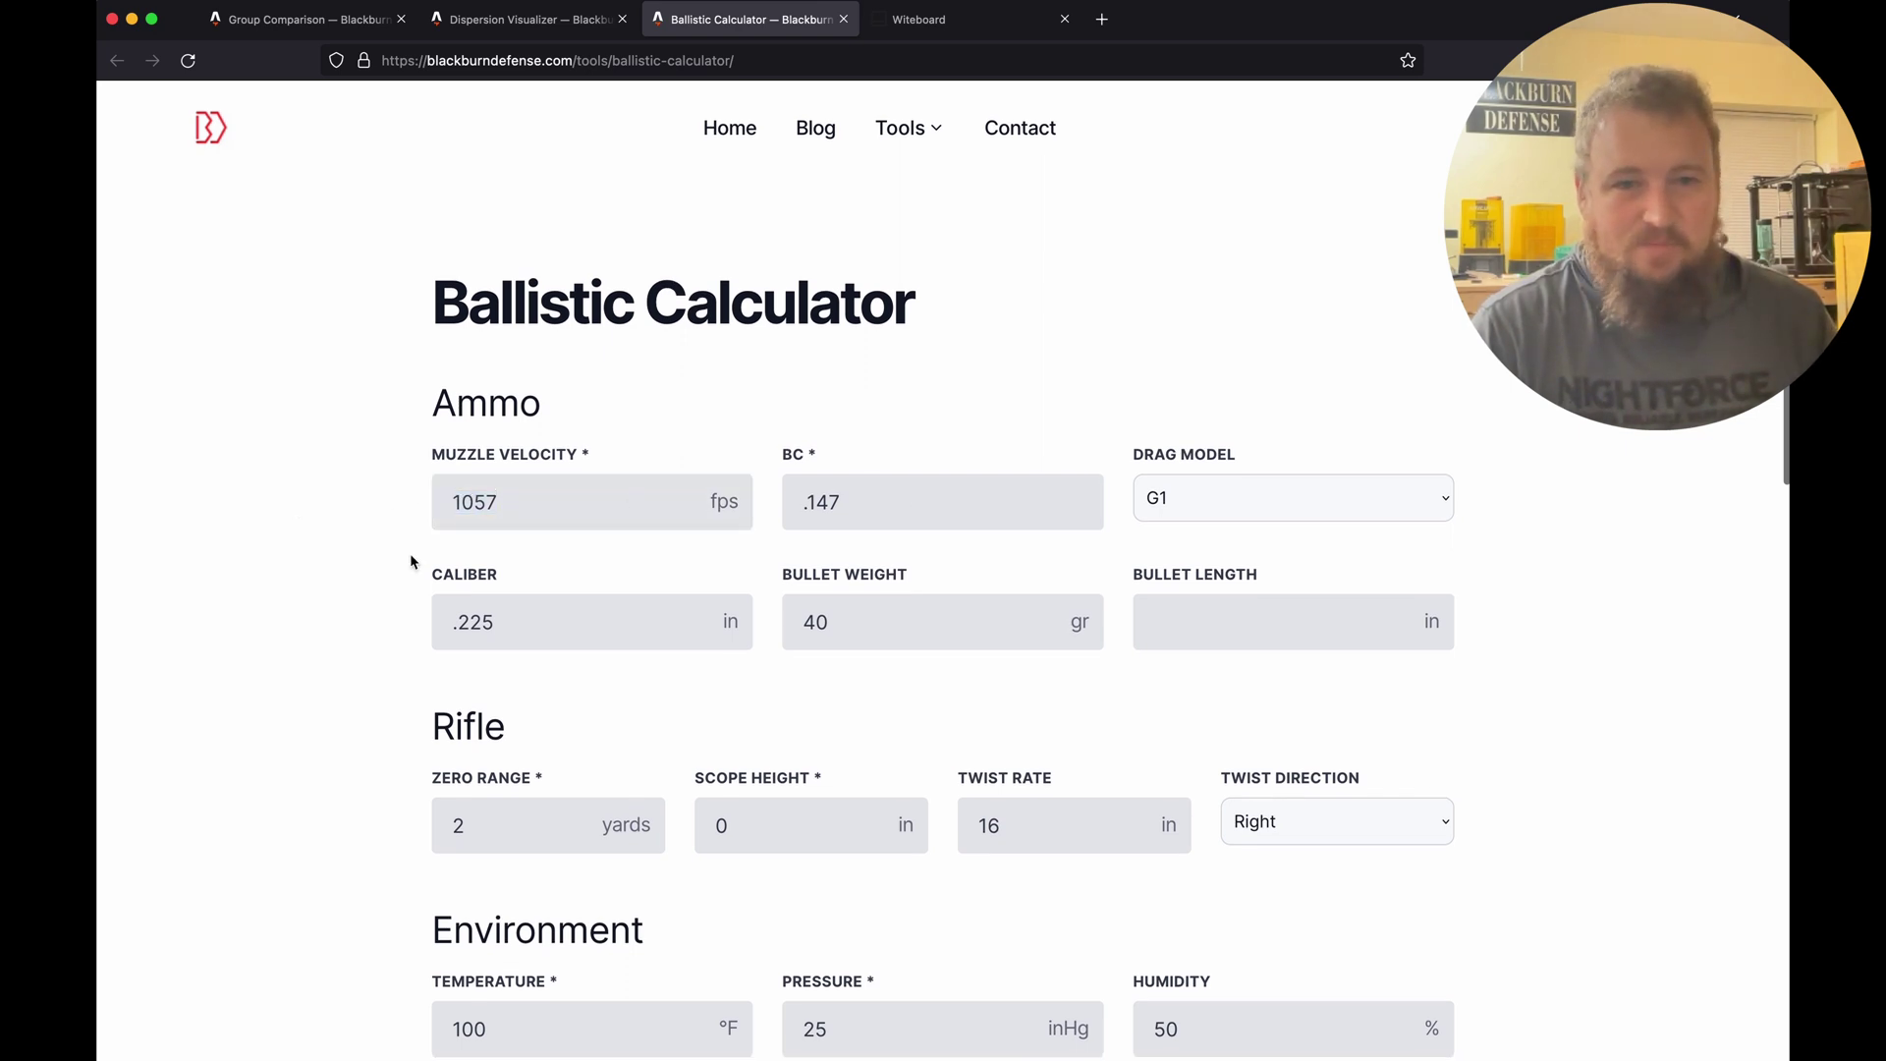
pyautogui.scroll(-2, 364, 563)
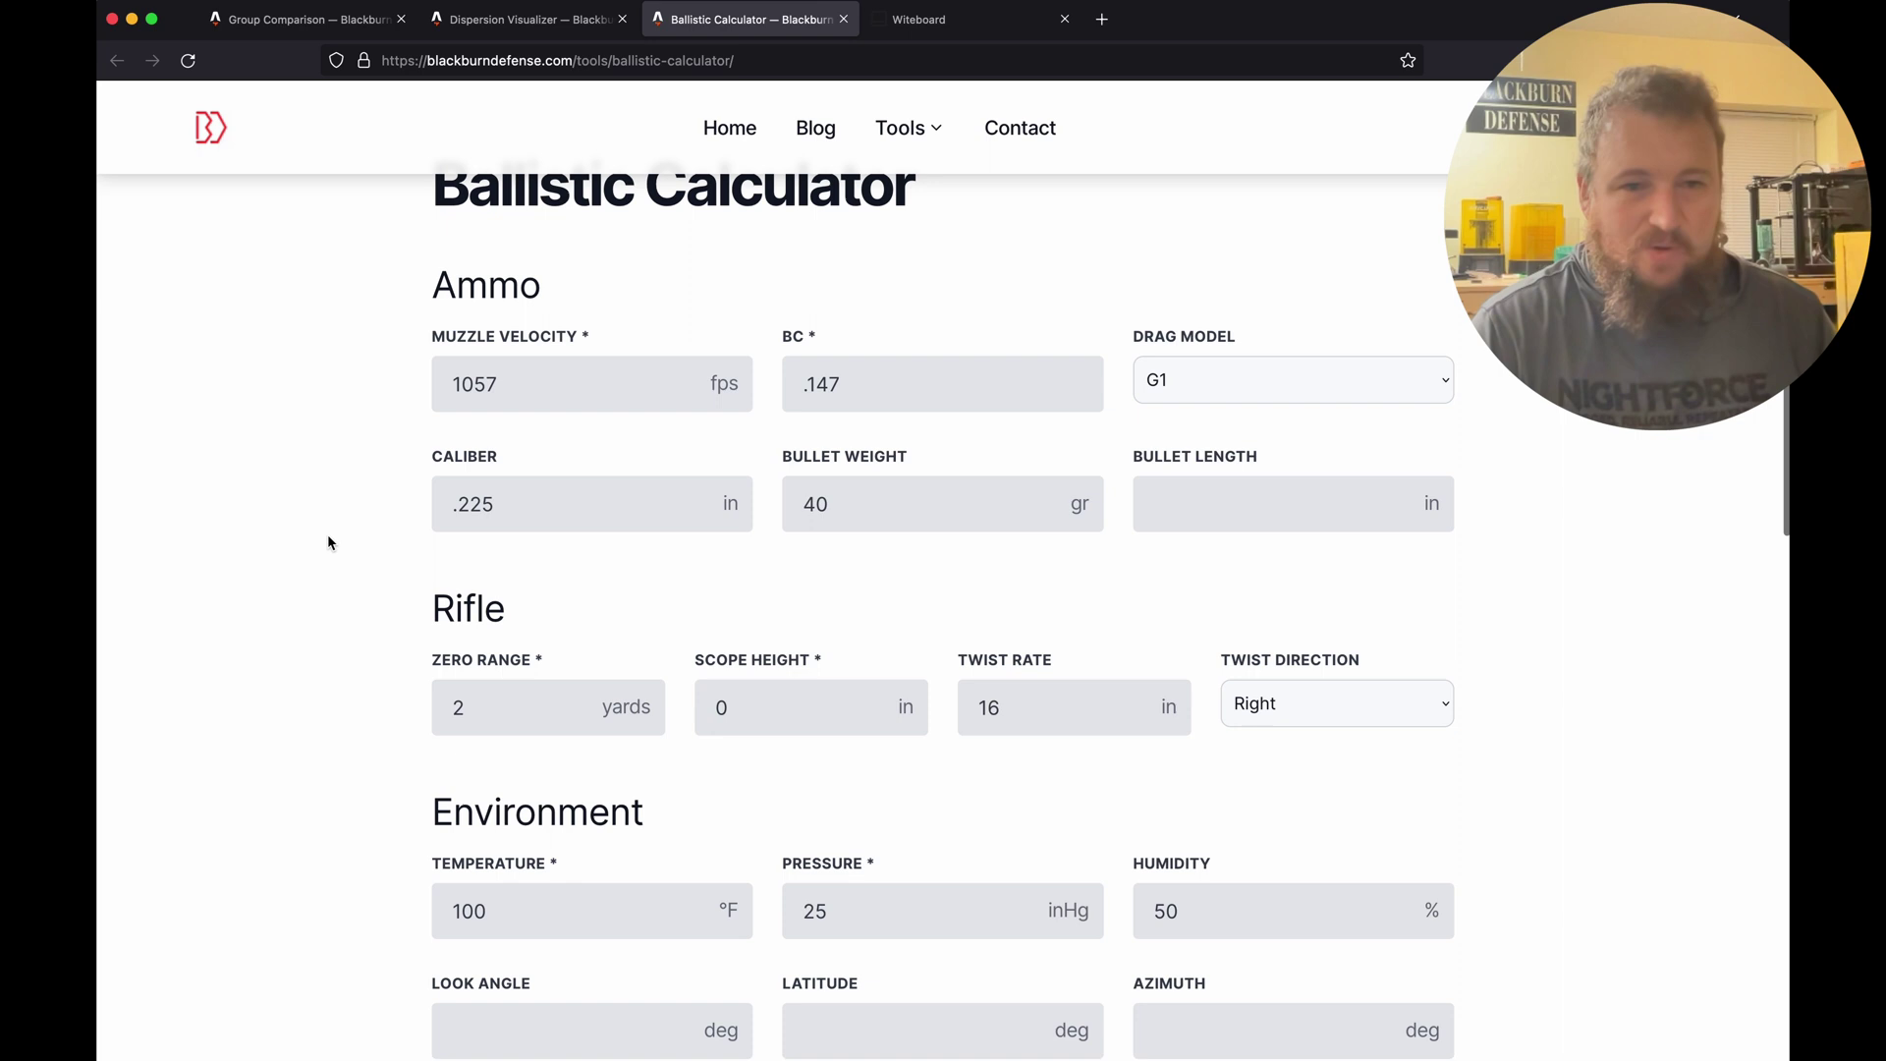
pyautogui.scroll(-3, 329, 542)
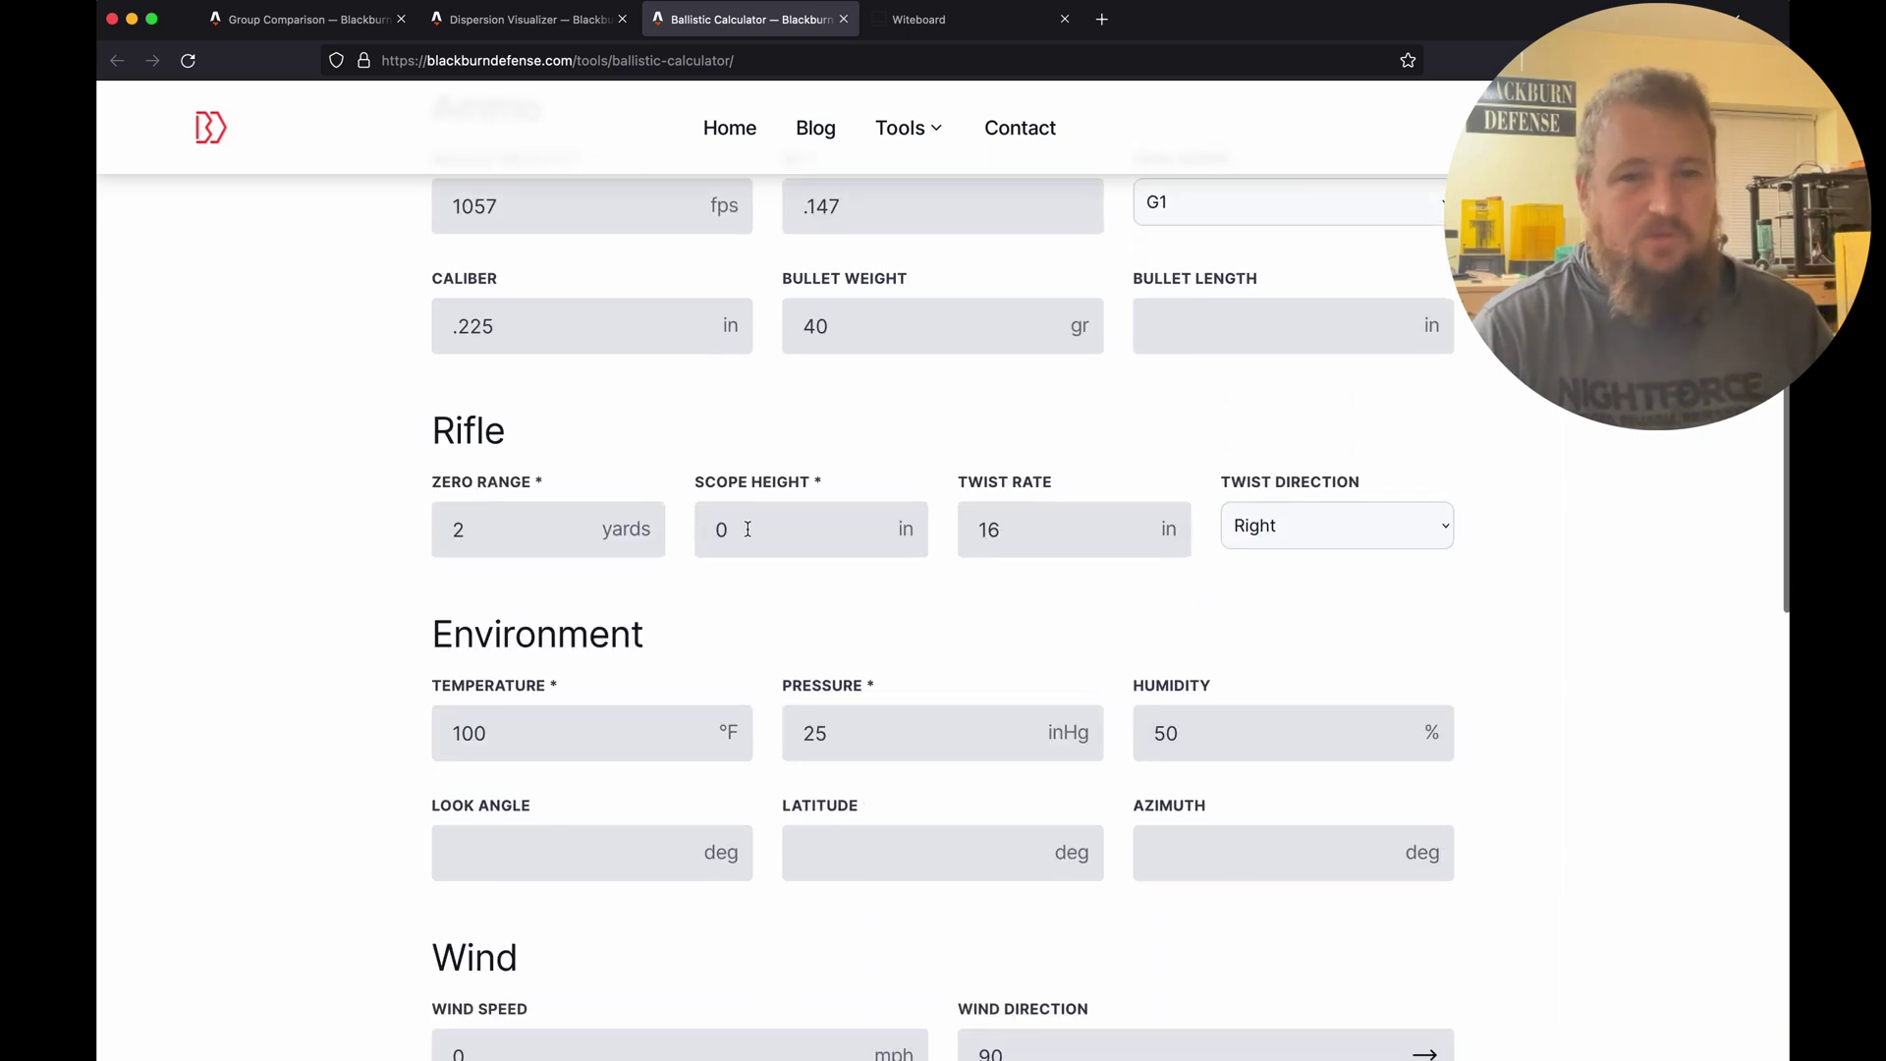
pyautogui.scroll(-10, 265, 493)
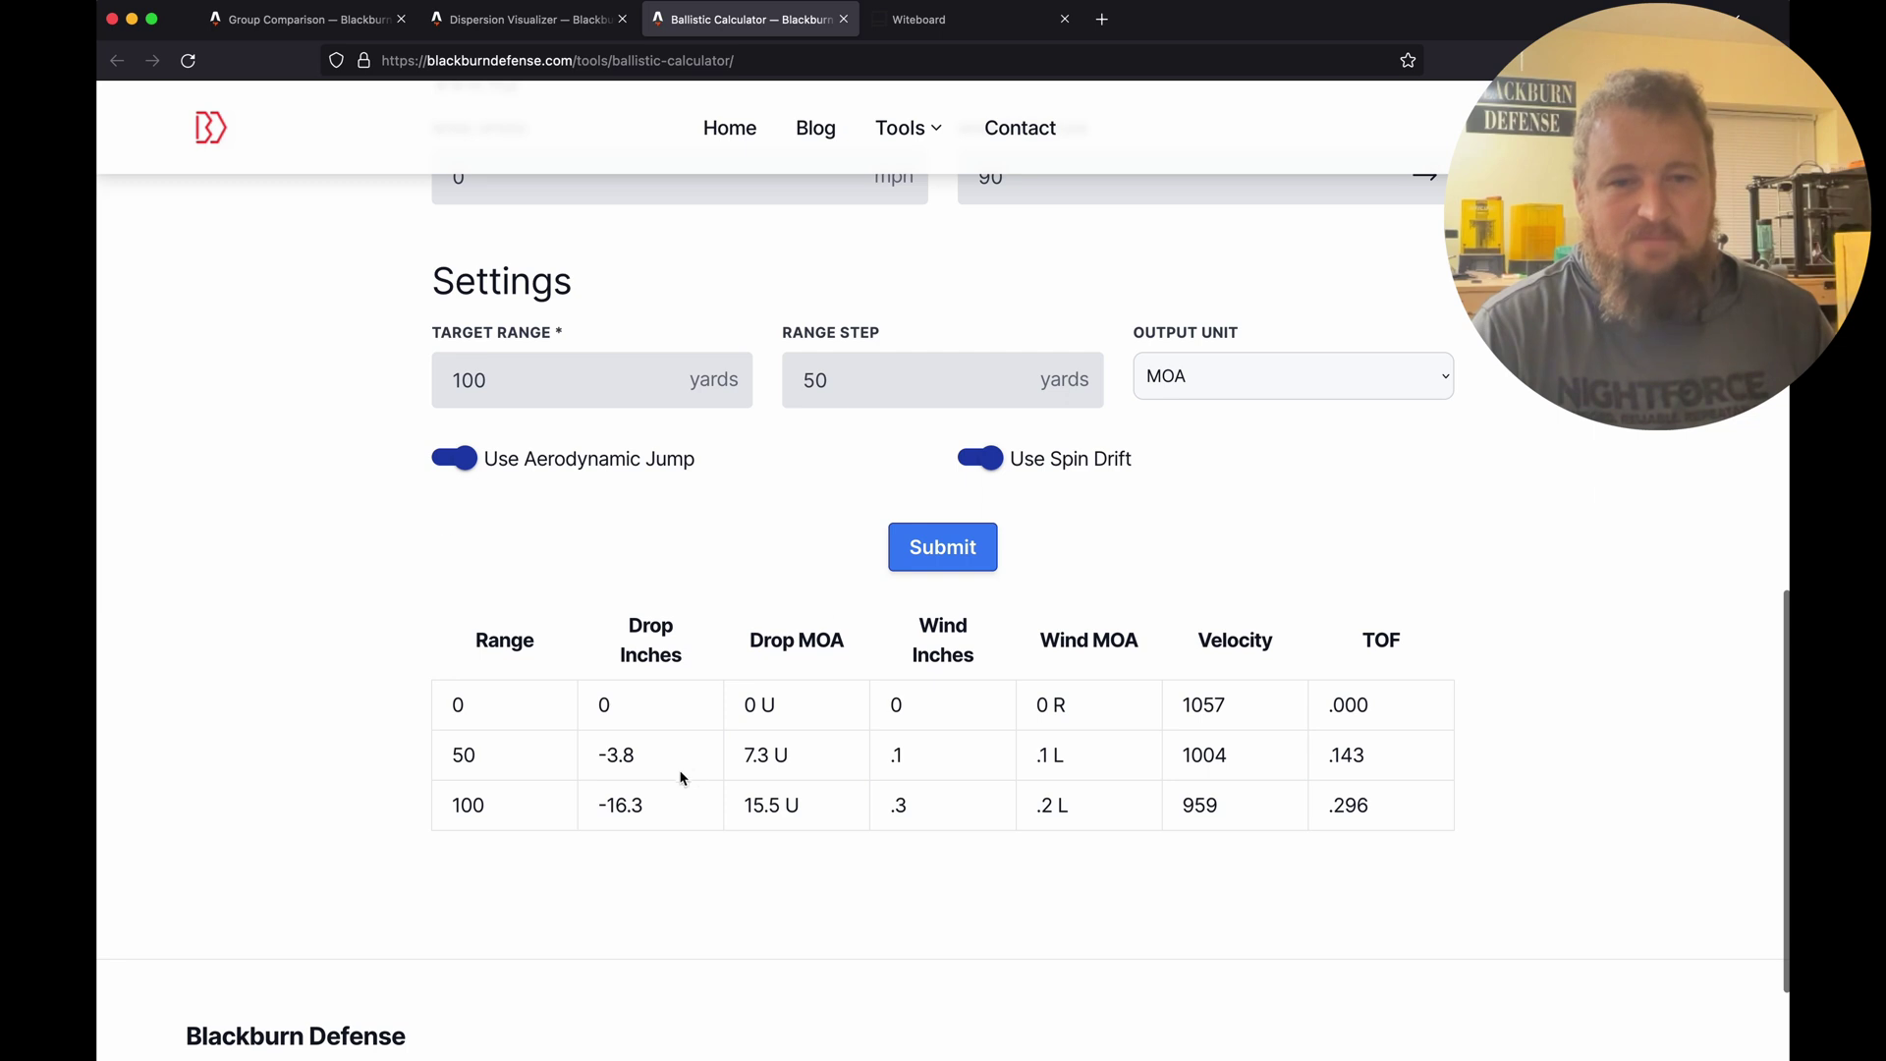
pyautogui.click(961, 556)
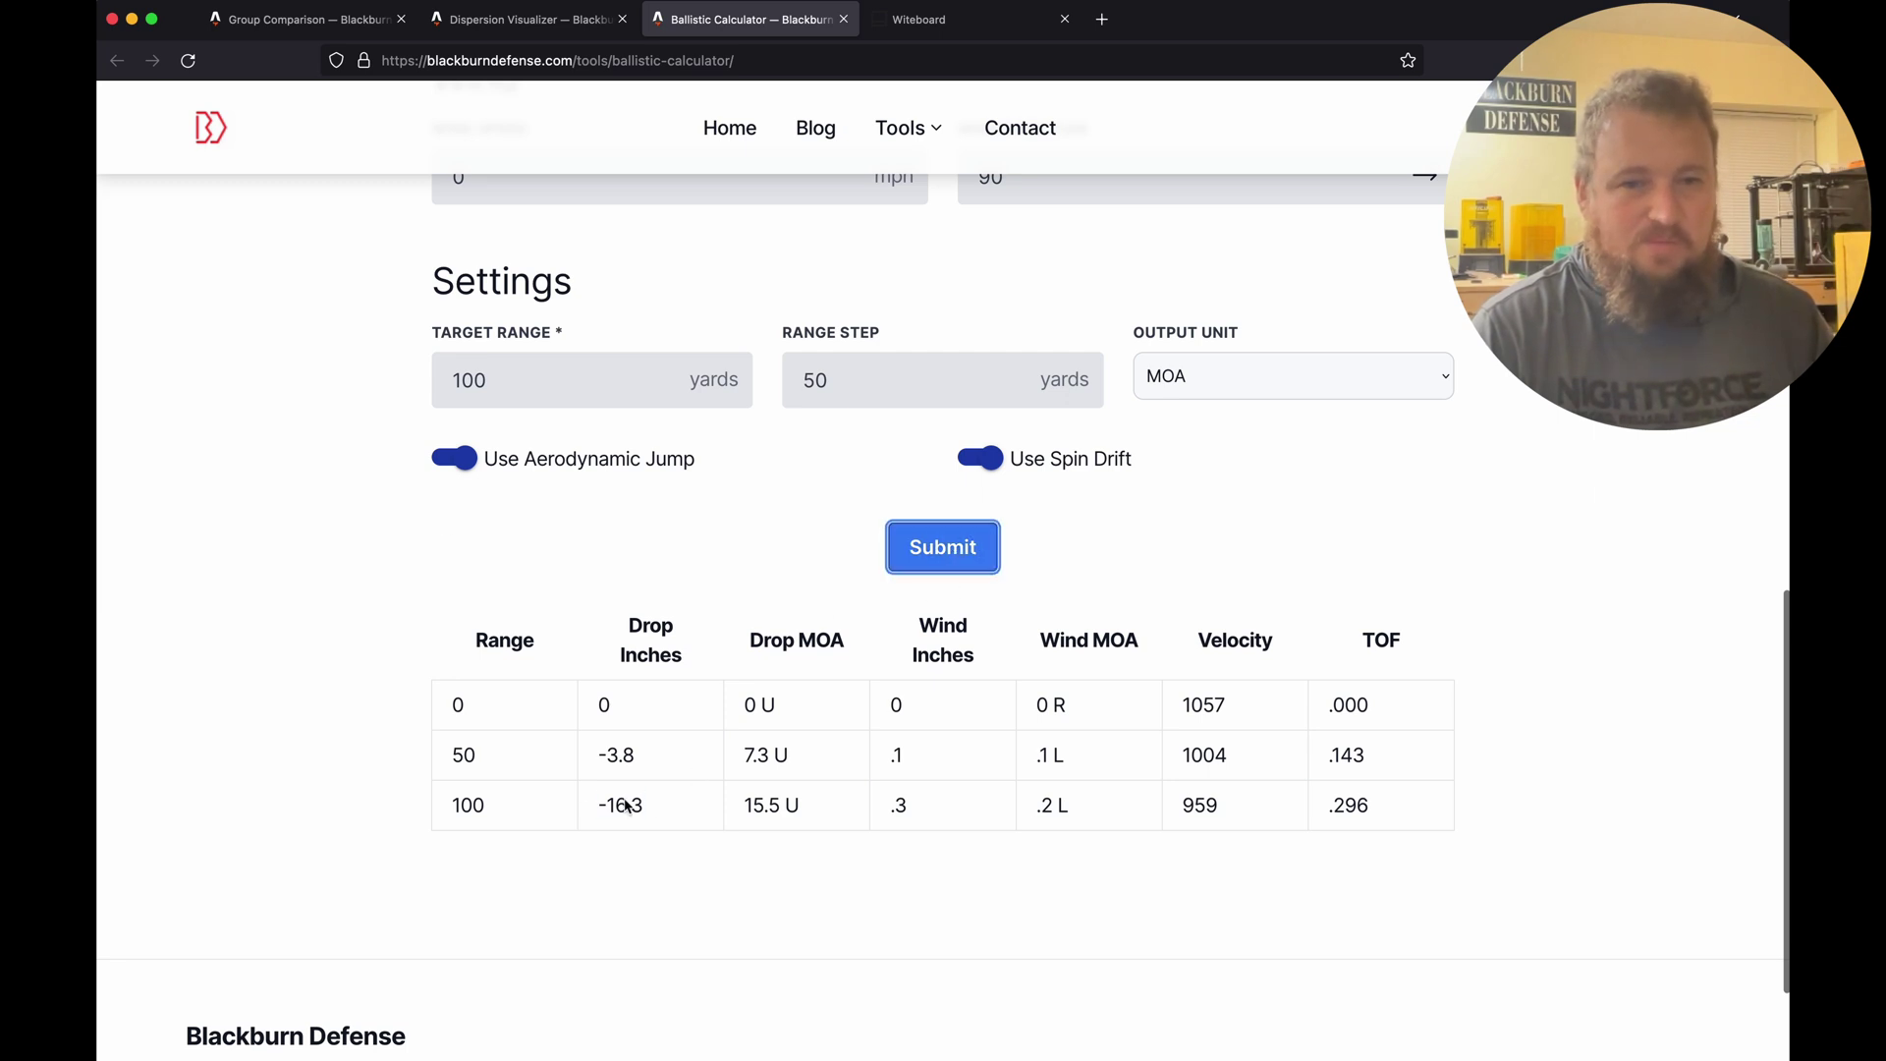
pyautogui.moveTo(641, 803); pyautogui.dragTo(556, 813)
pyautogui.click(474, 797)
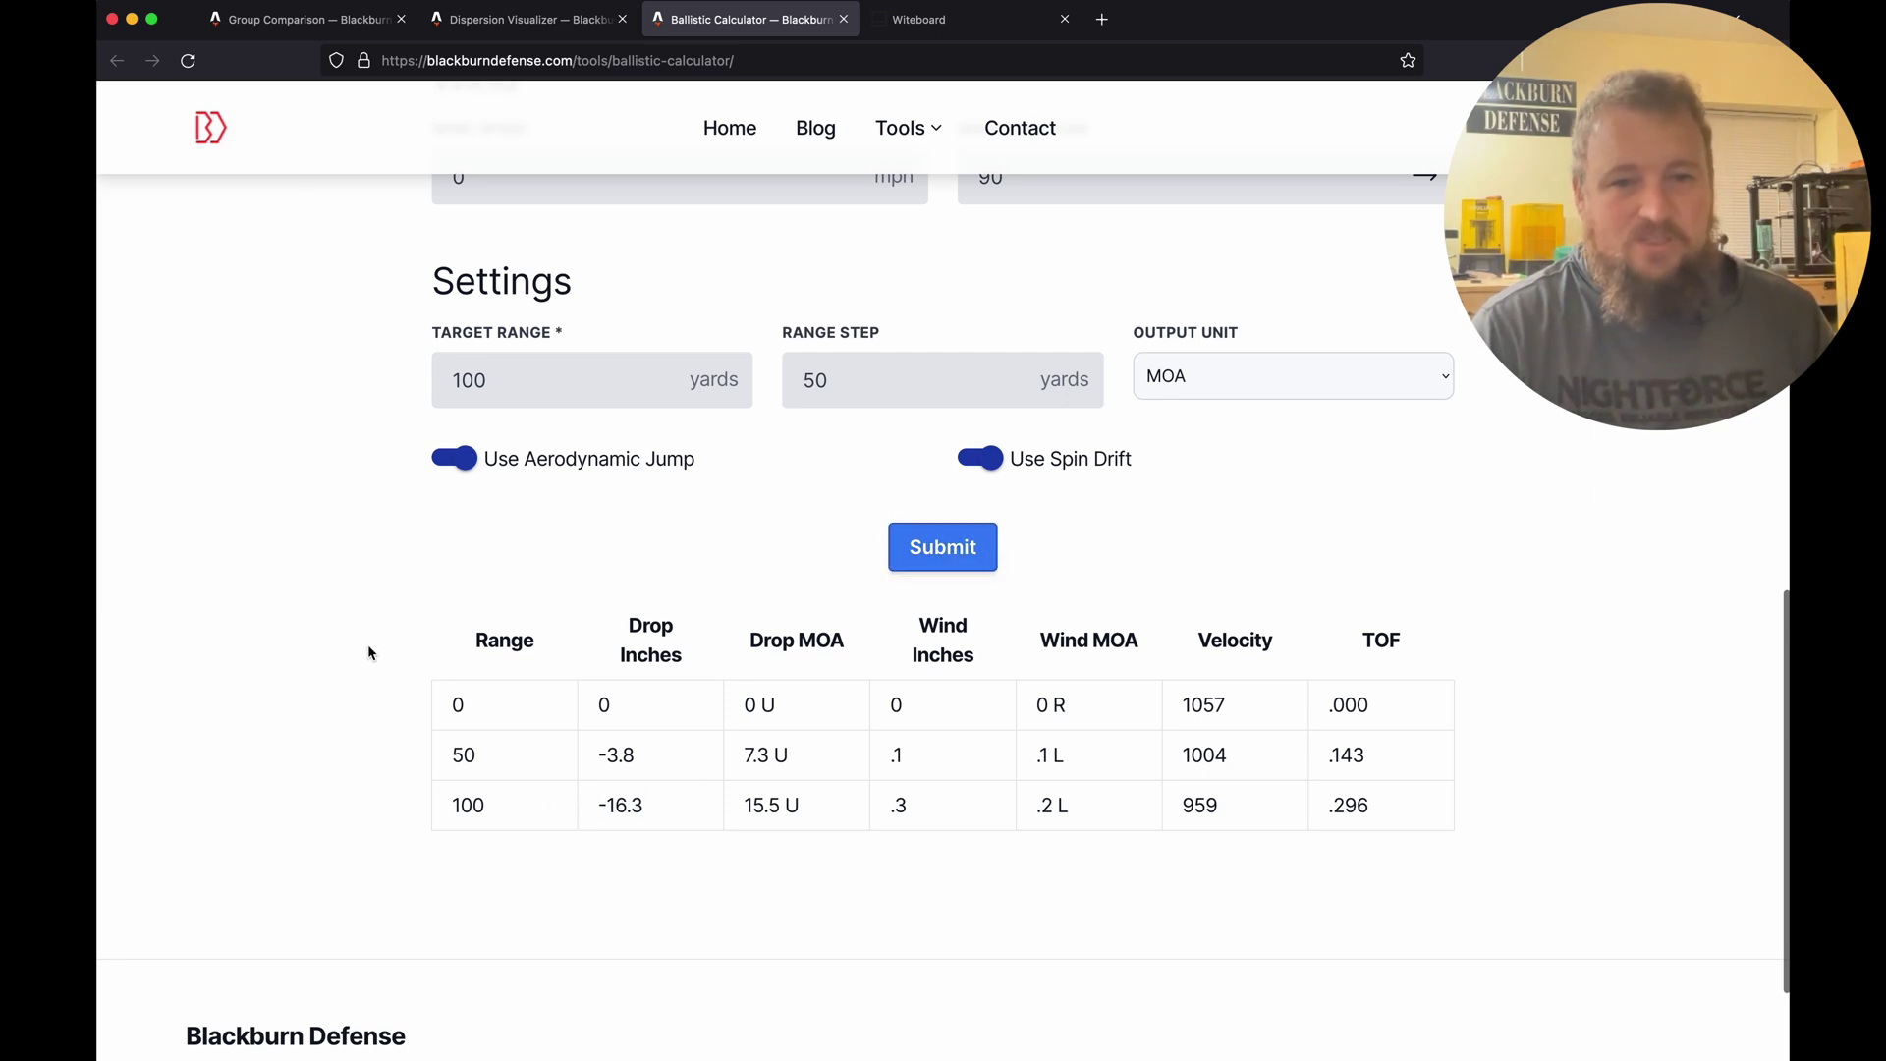
# - Set the muzzle velocity to 1065 fps, recalculate the trajectory, and check the drop in inches at 100 yards
pyautogui.scroll(10, 371, 652)
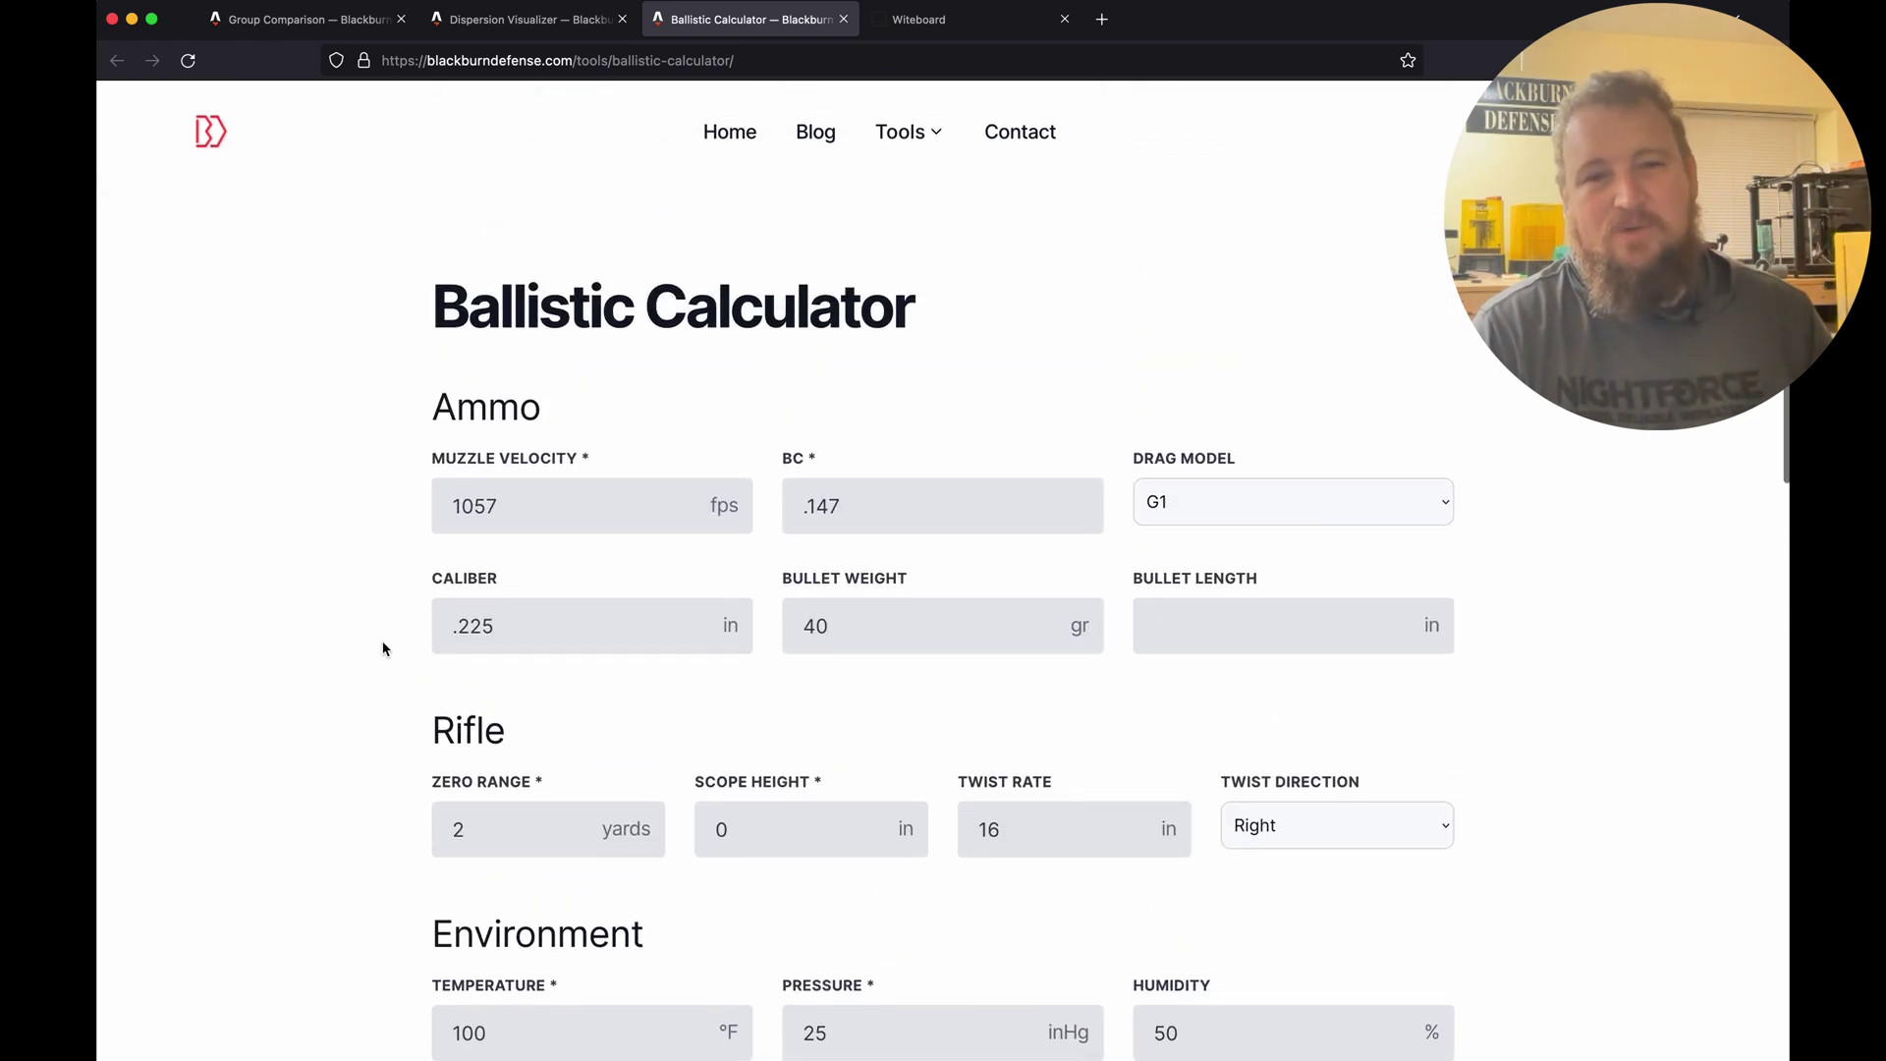
pyautogui.doubleClick(472, 503)
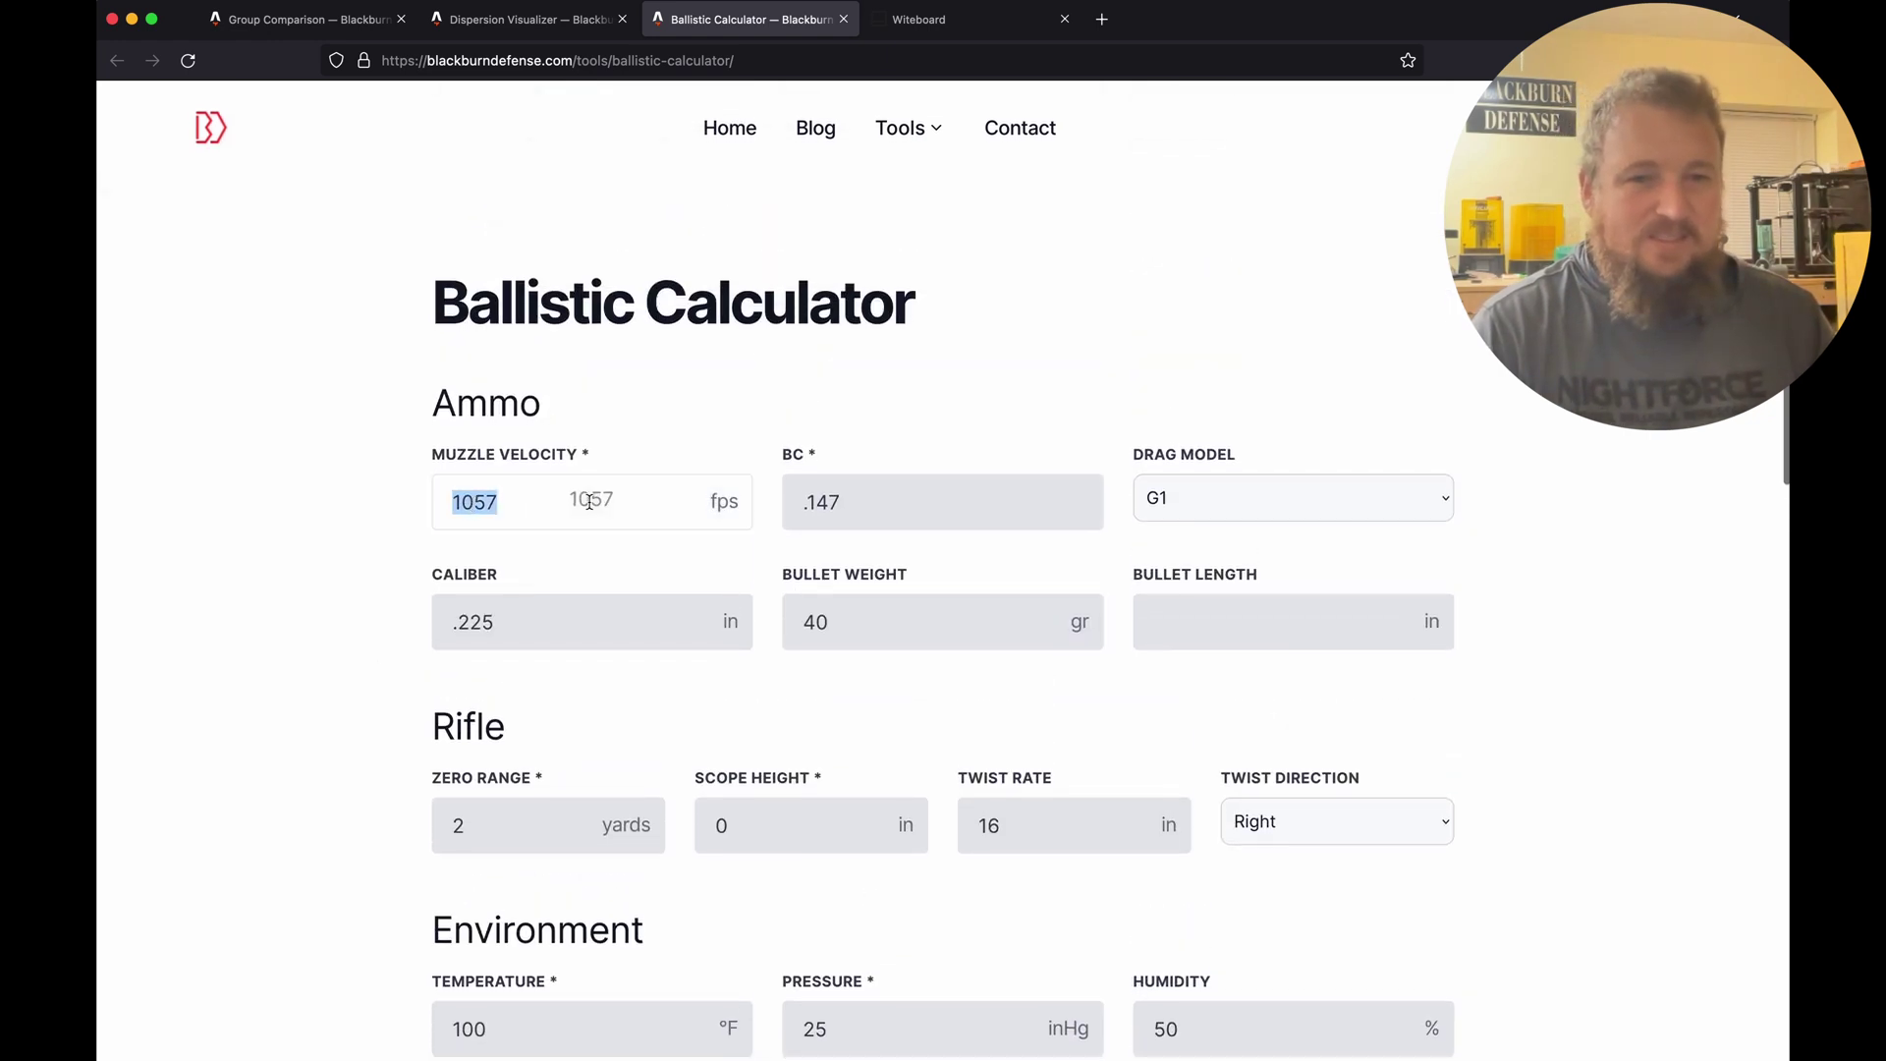
pyautogui.click(547, 505)
pyautogui.press('BackSpace')
pyautogui.press('BackSpace')
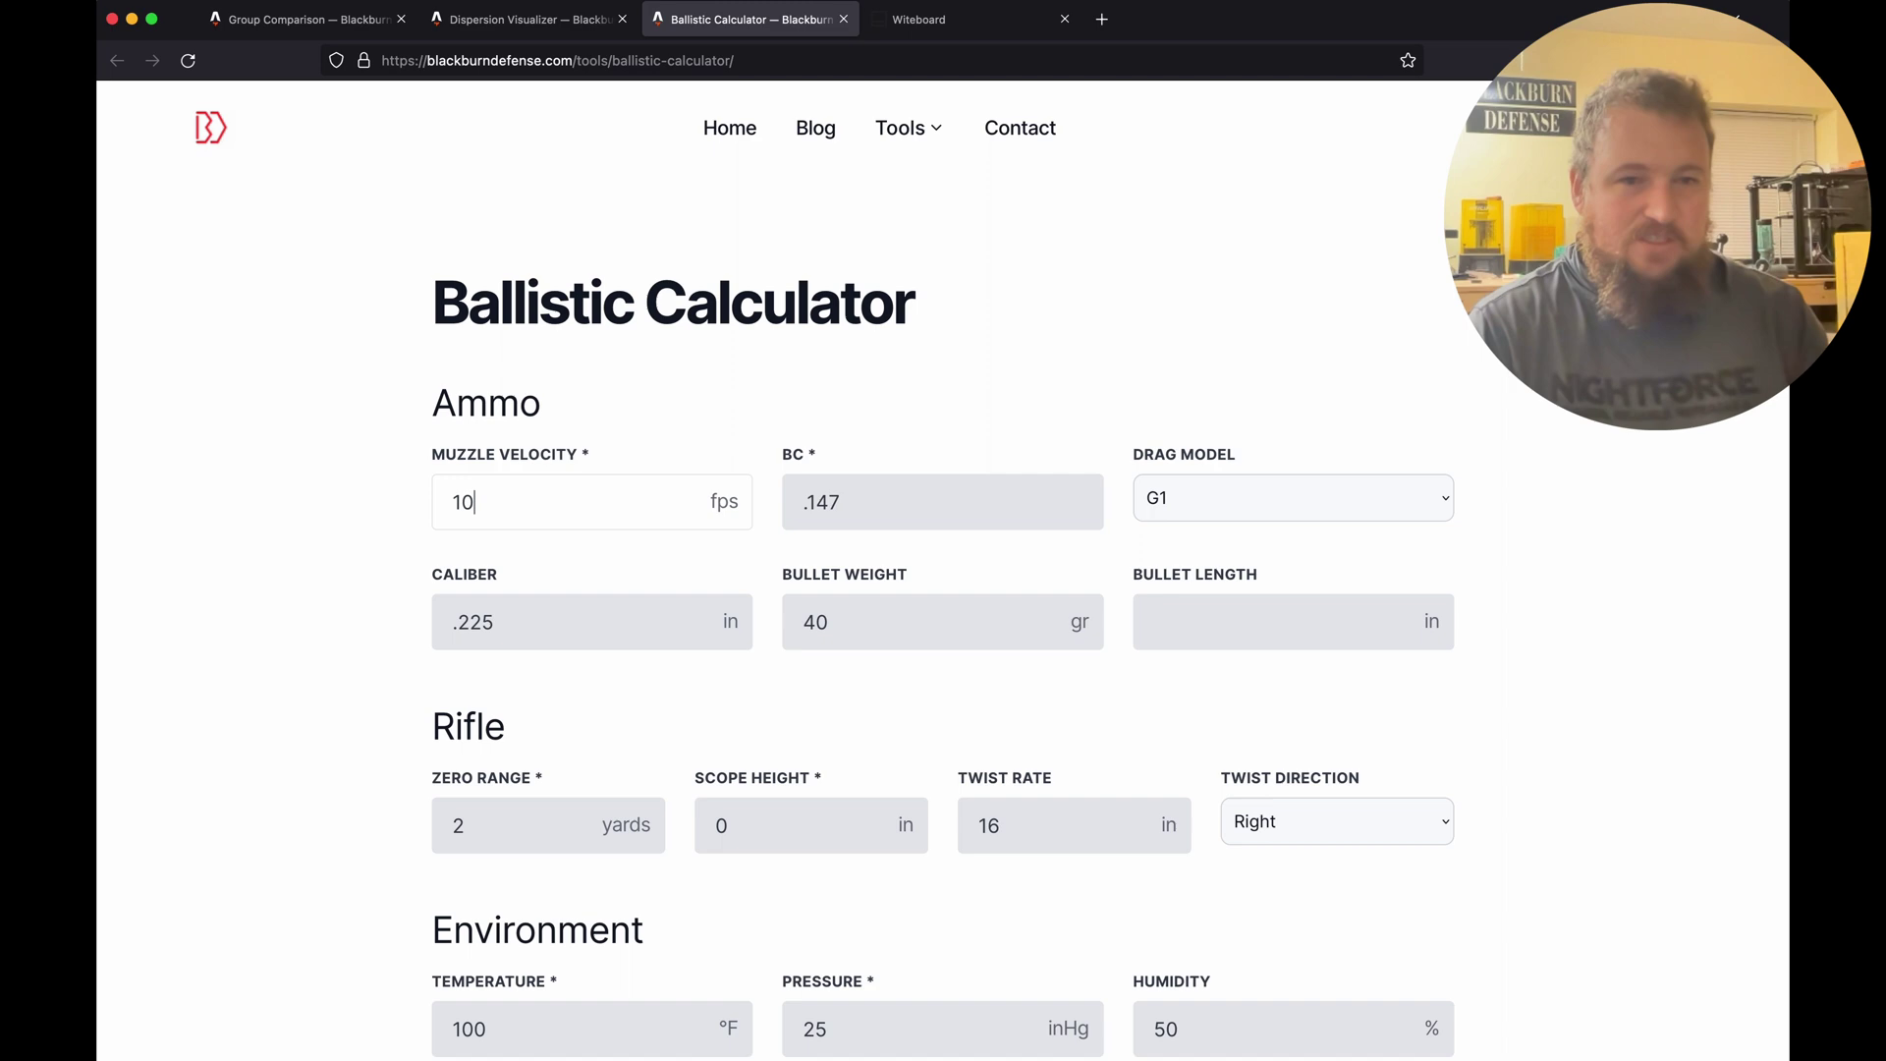
pyautogui.write('65')
pyautogui.scroll(-10, 367, 627)
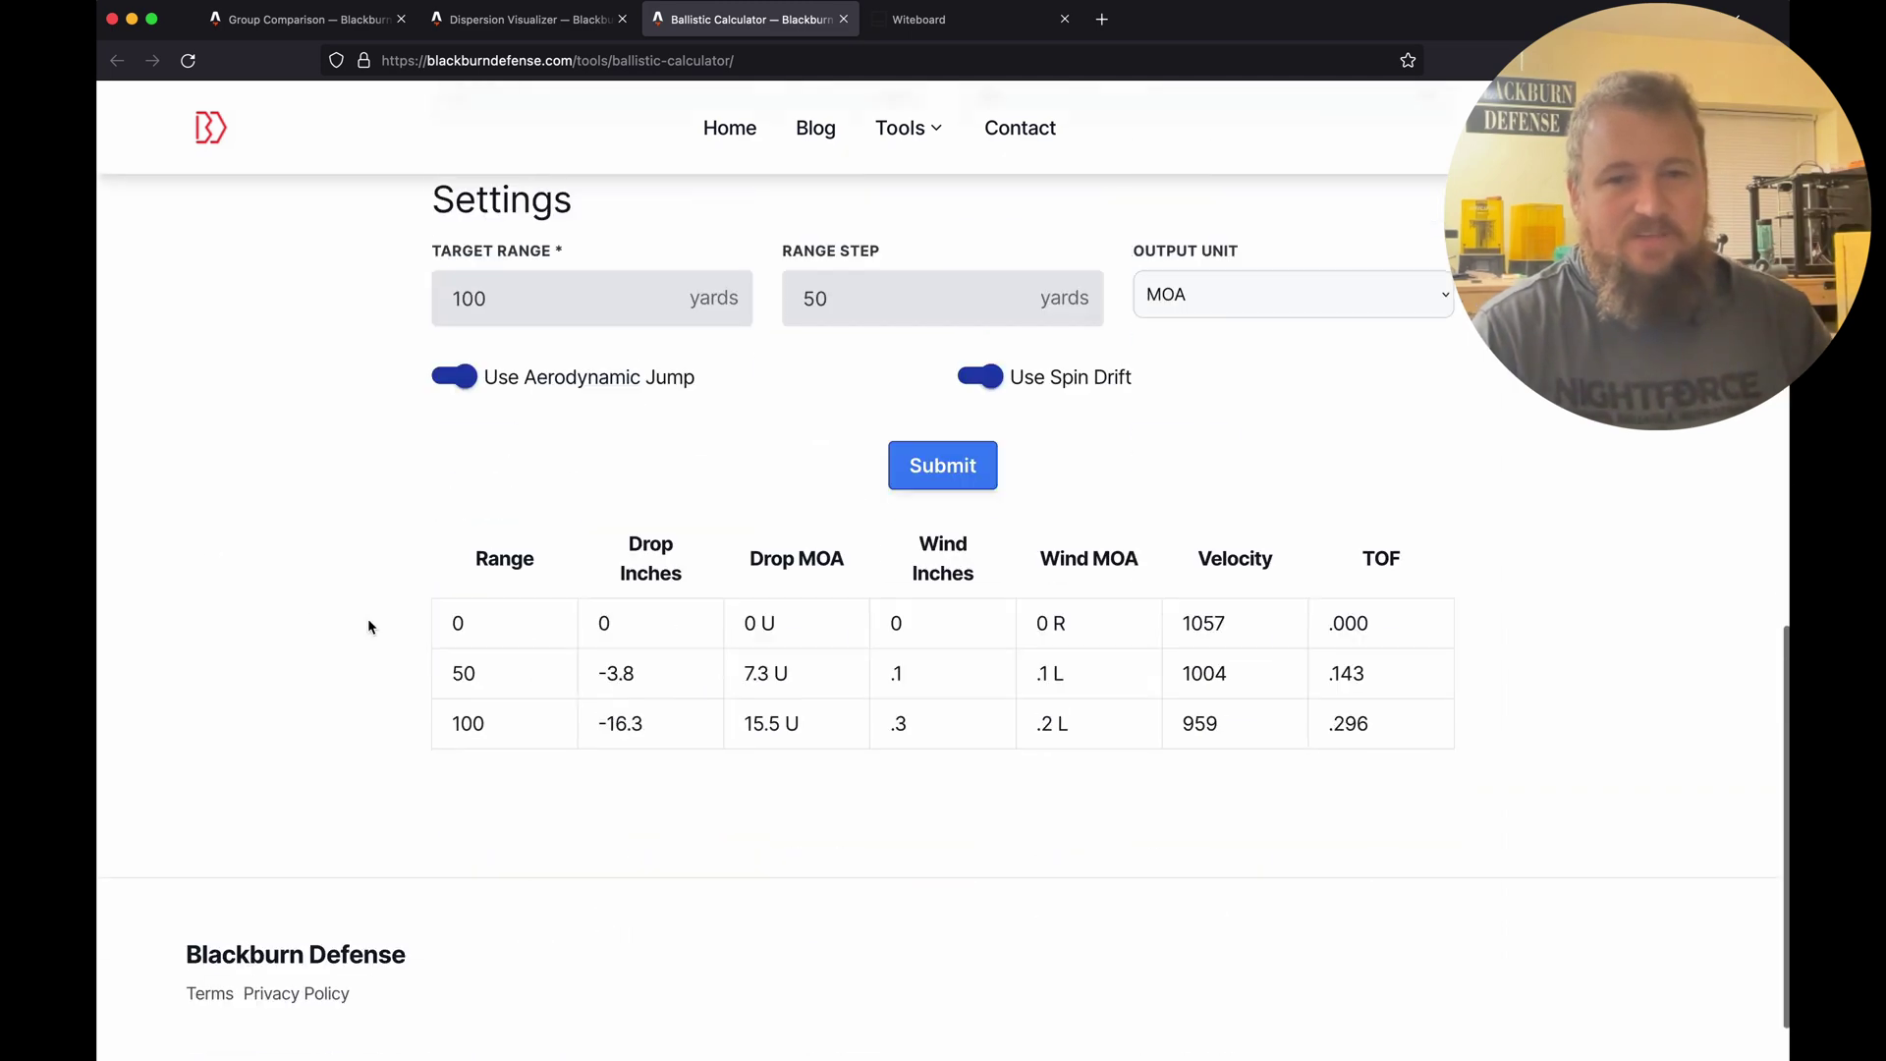
pyautogui.click(951, 469)
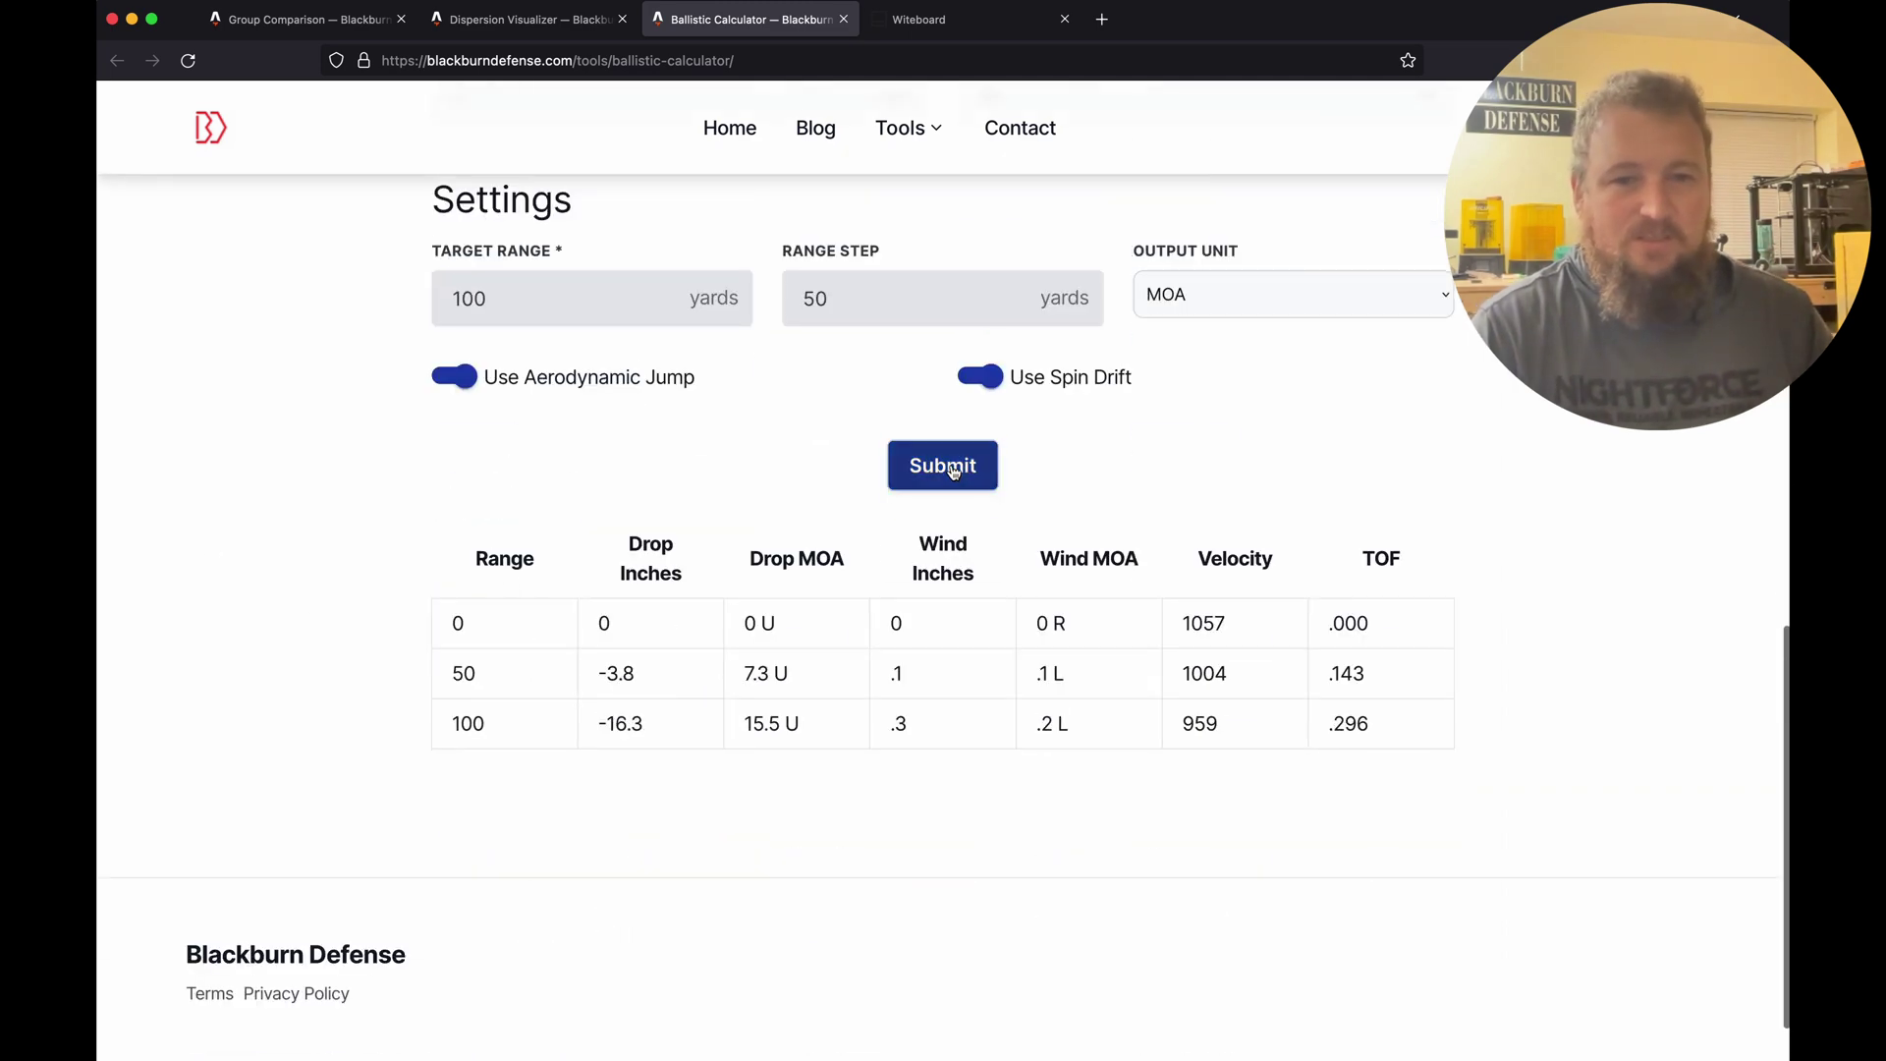
pyautogui.moveTo(643, 725); pyautogui.dragTo(601, 722)
pyautogui.click(668, 731)
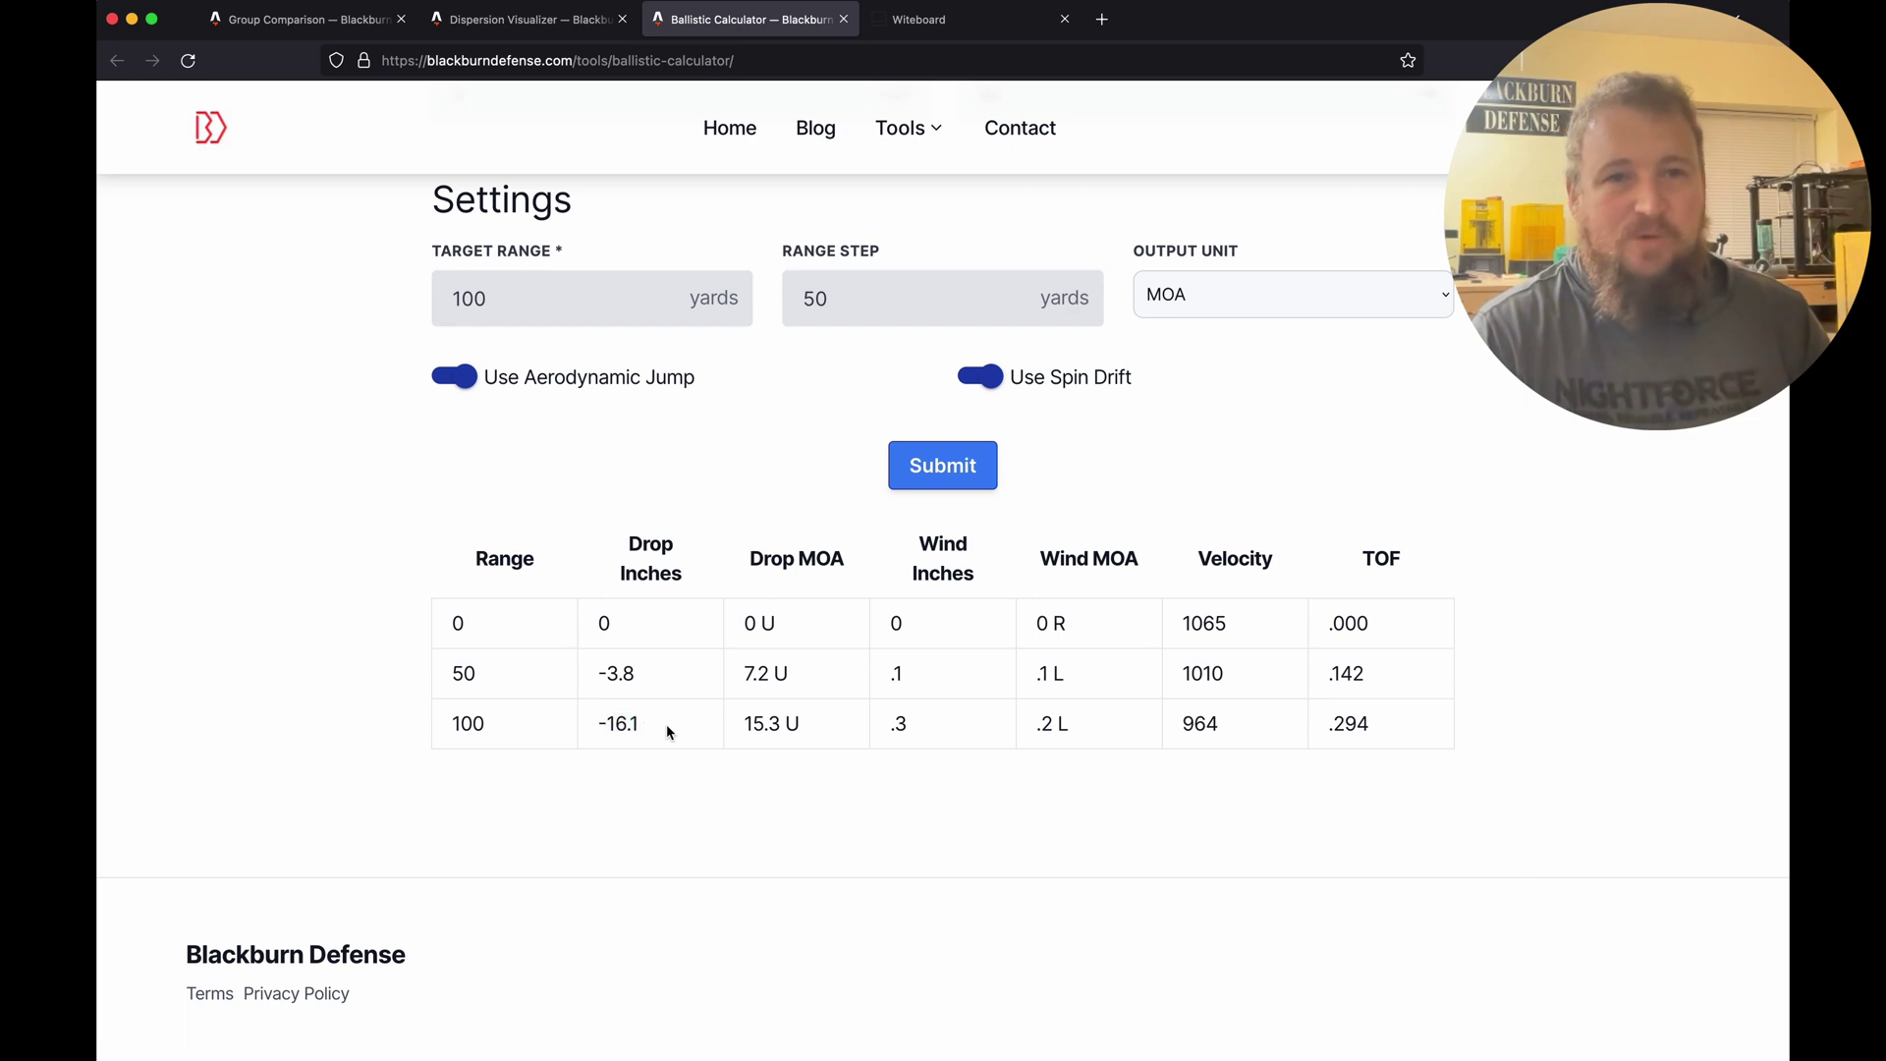
# - In the Dispersion Visualizer, set the SD of MV Variation to 0.2 and of Ammo Error to 0.5
pyautogui.click(543, 24)
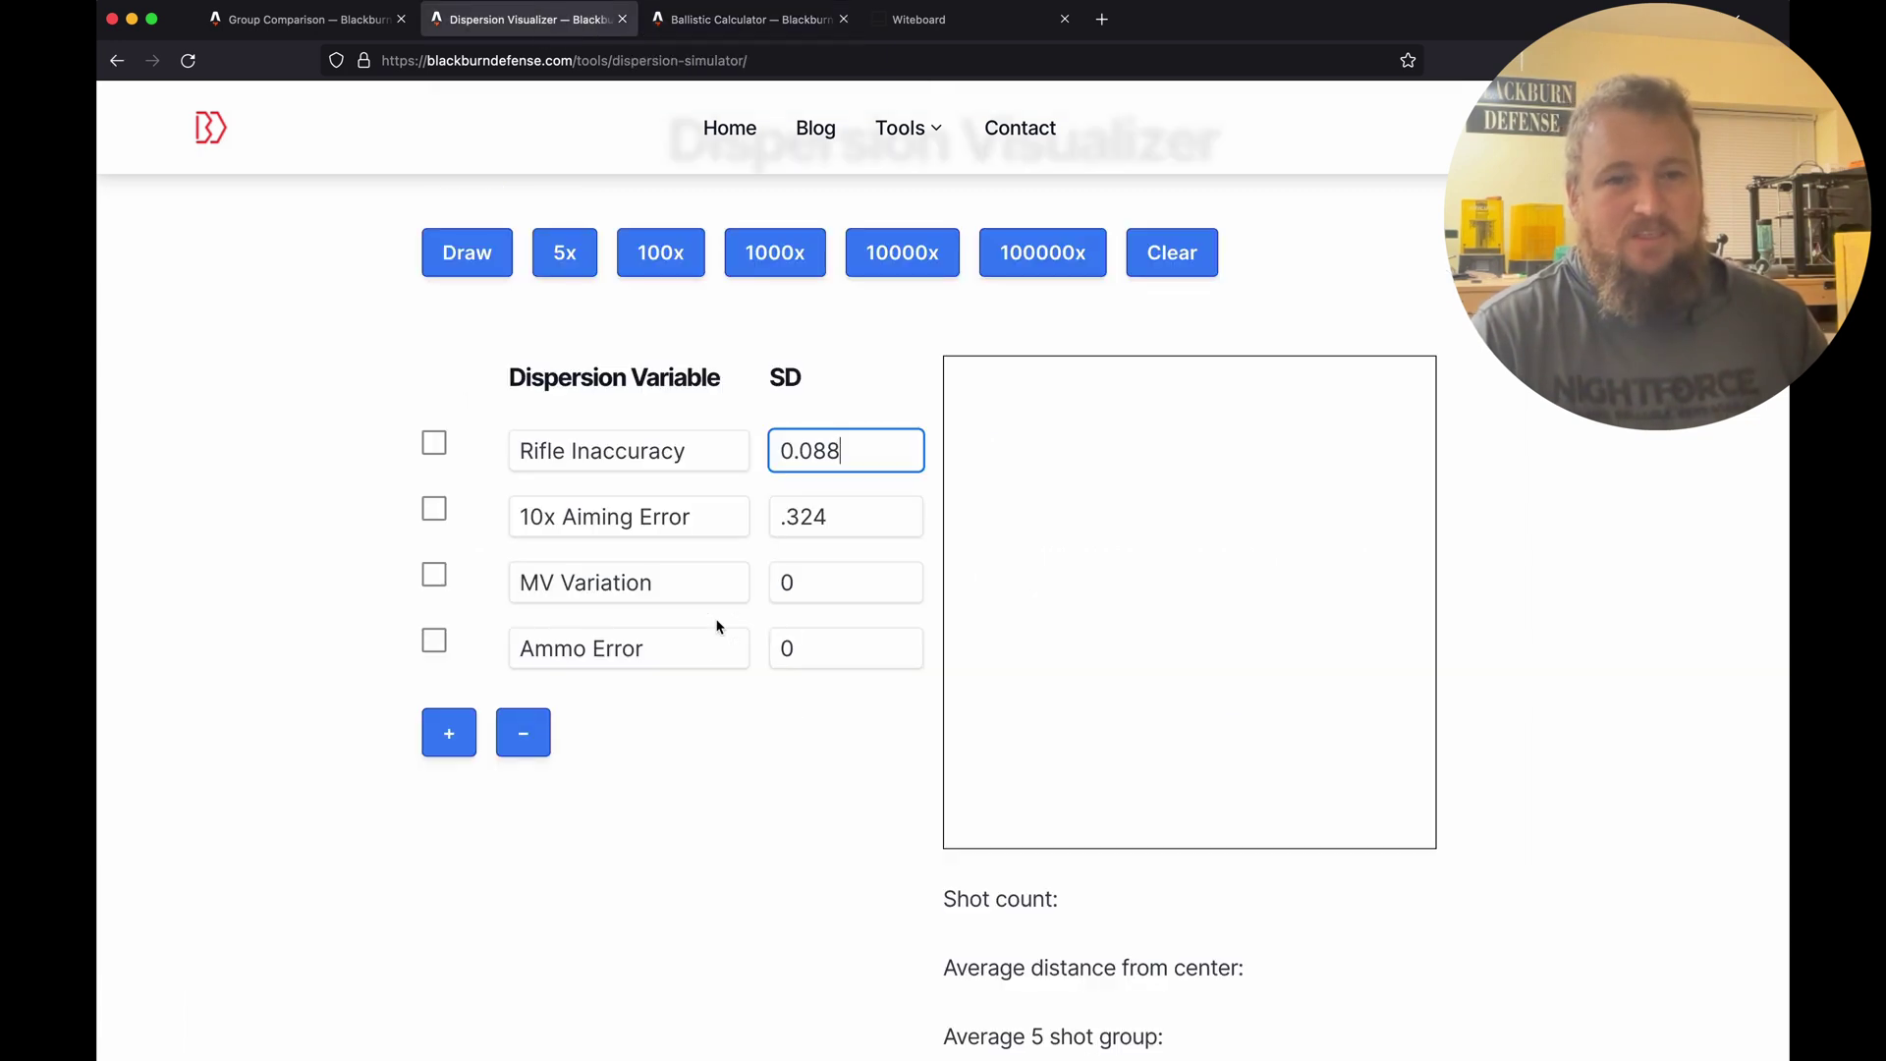
pyautogui.click(823, 582)
pyautogui.write('.2')
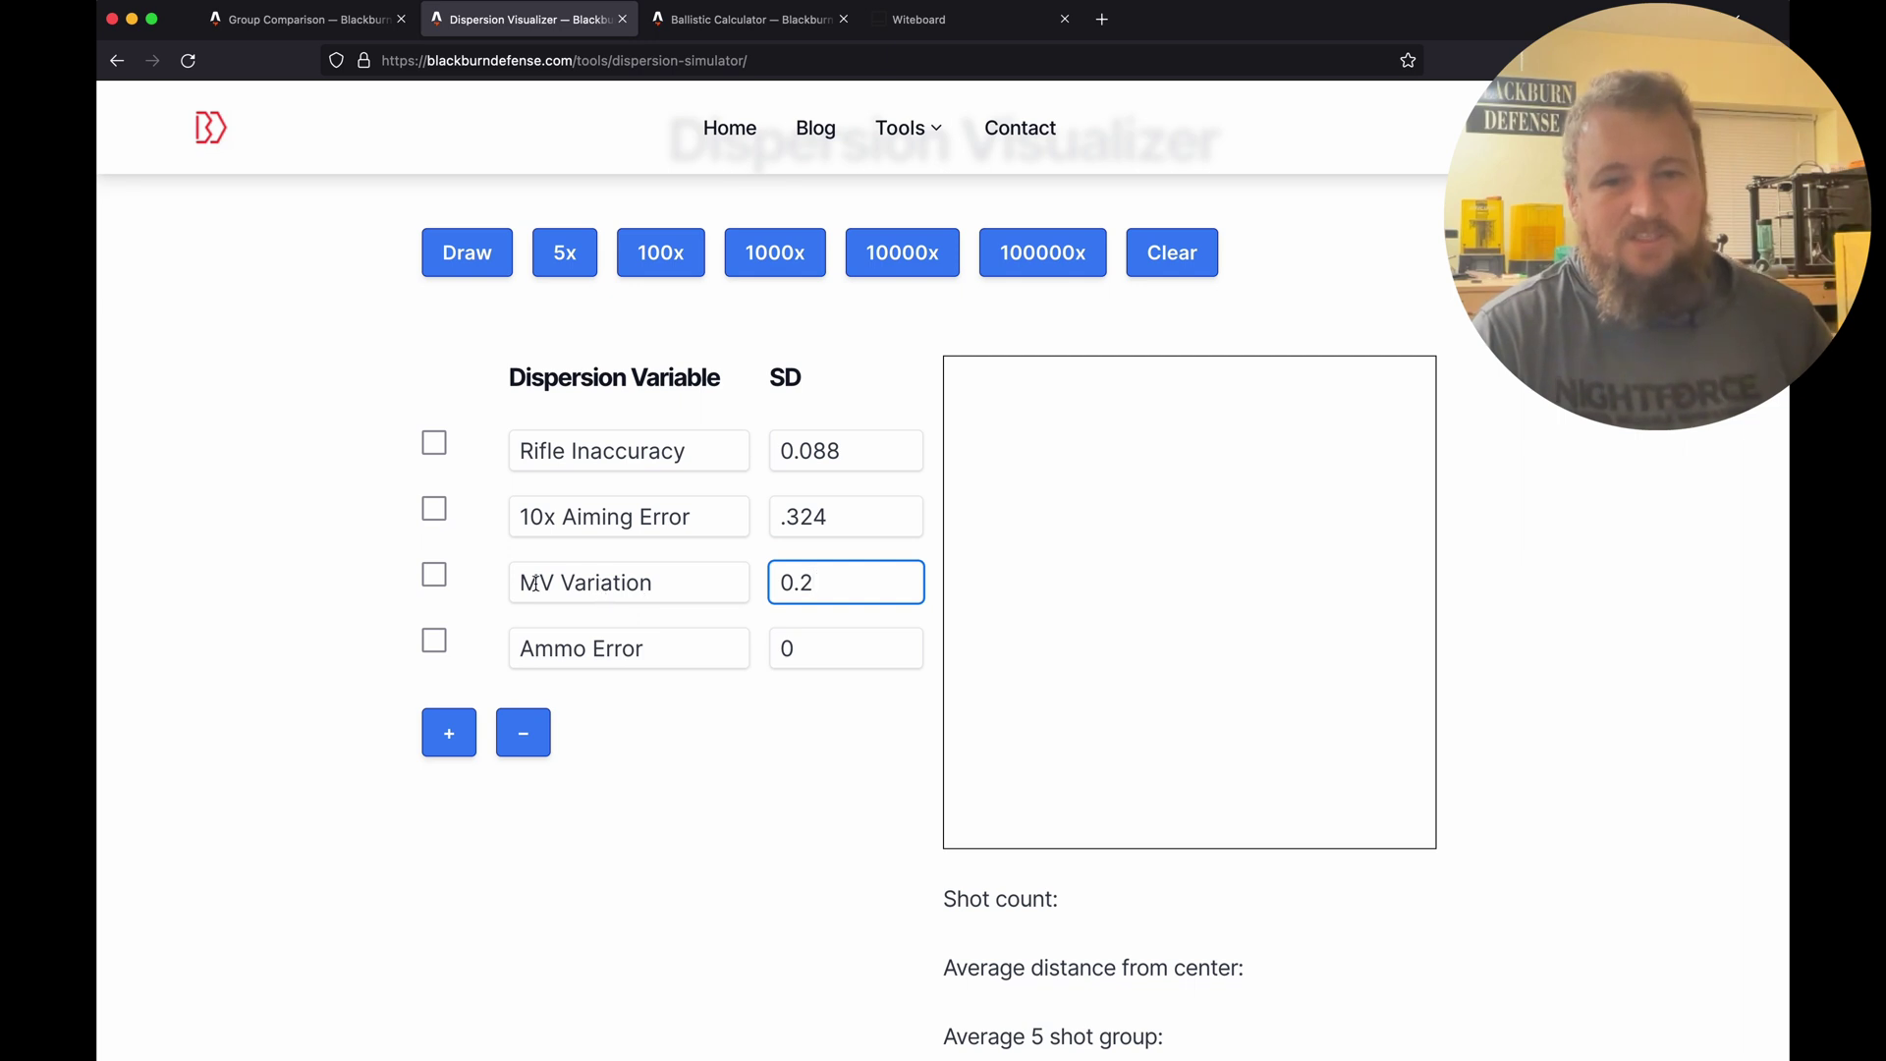
pyautogui.scroll(-1, 304, 497)
pyautogui.click(304, 496)
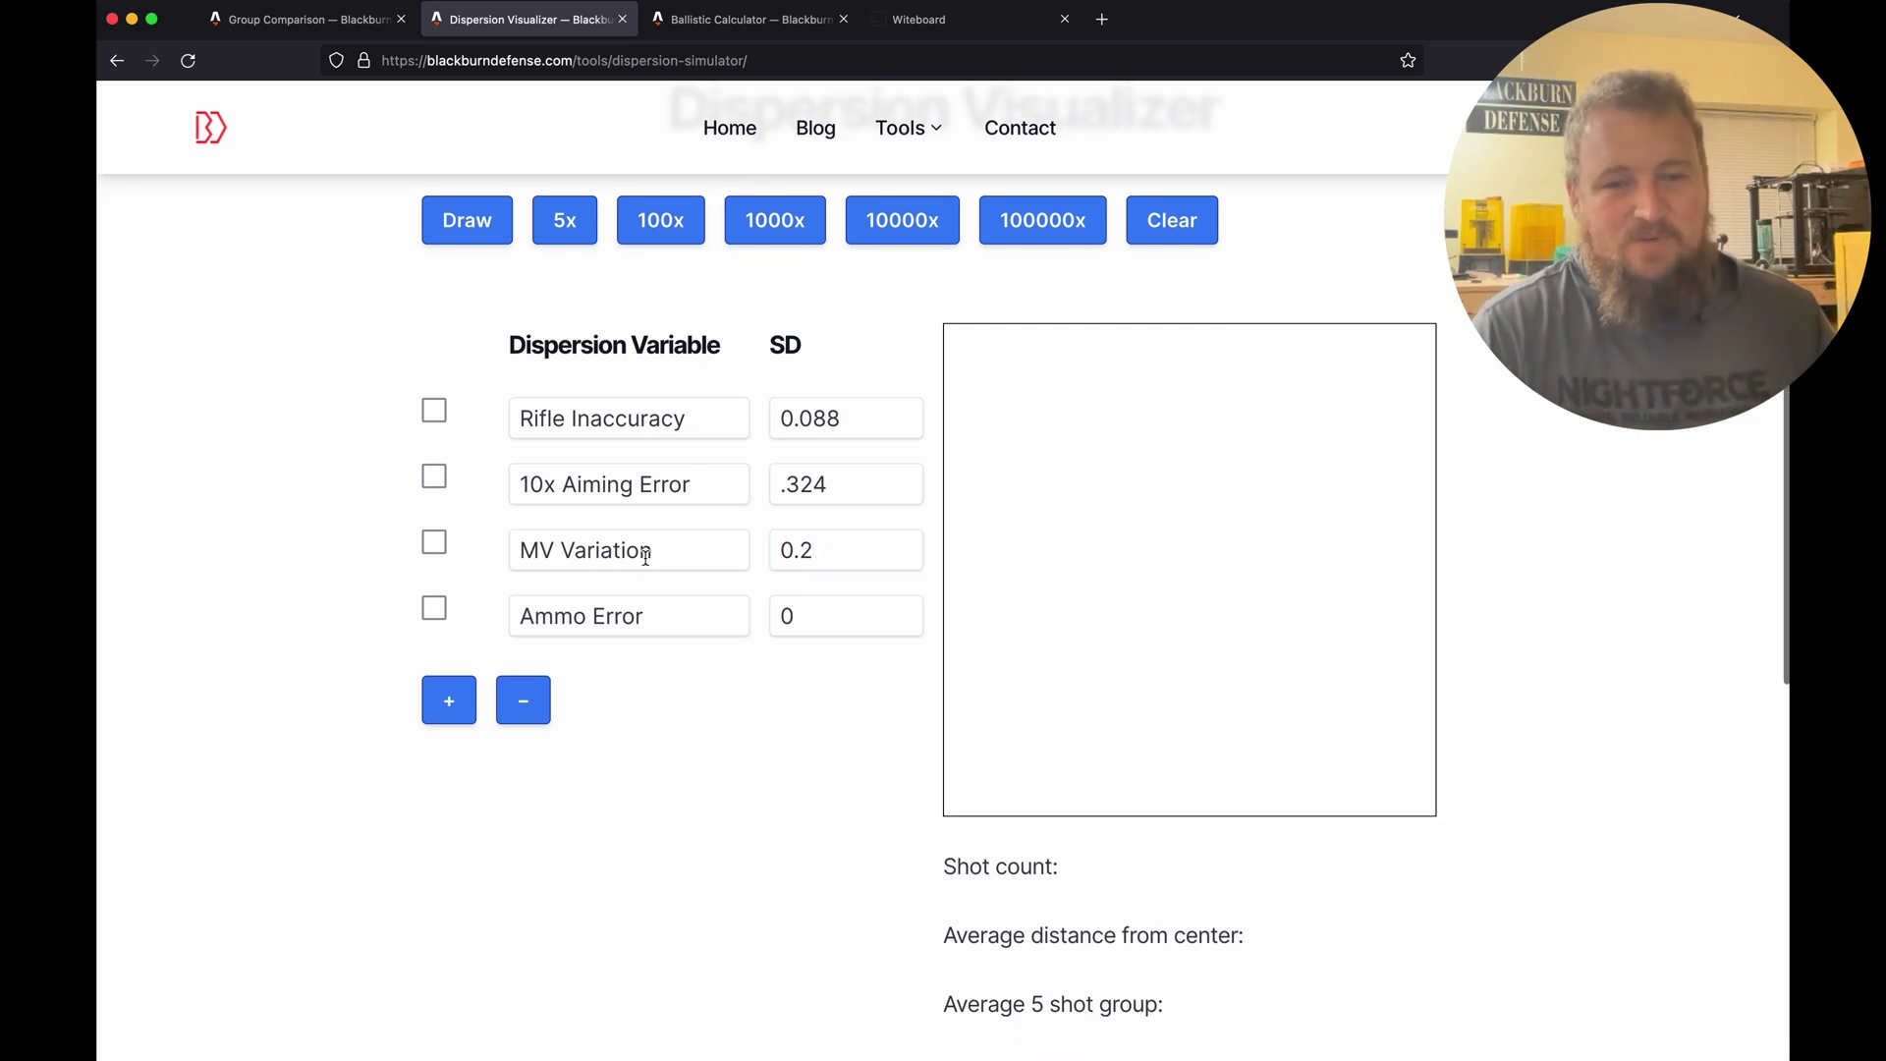
pyautogui.click(827, 612)
pyautogui.write('.5')
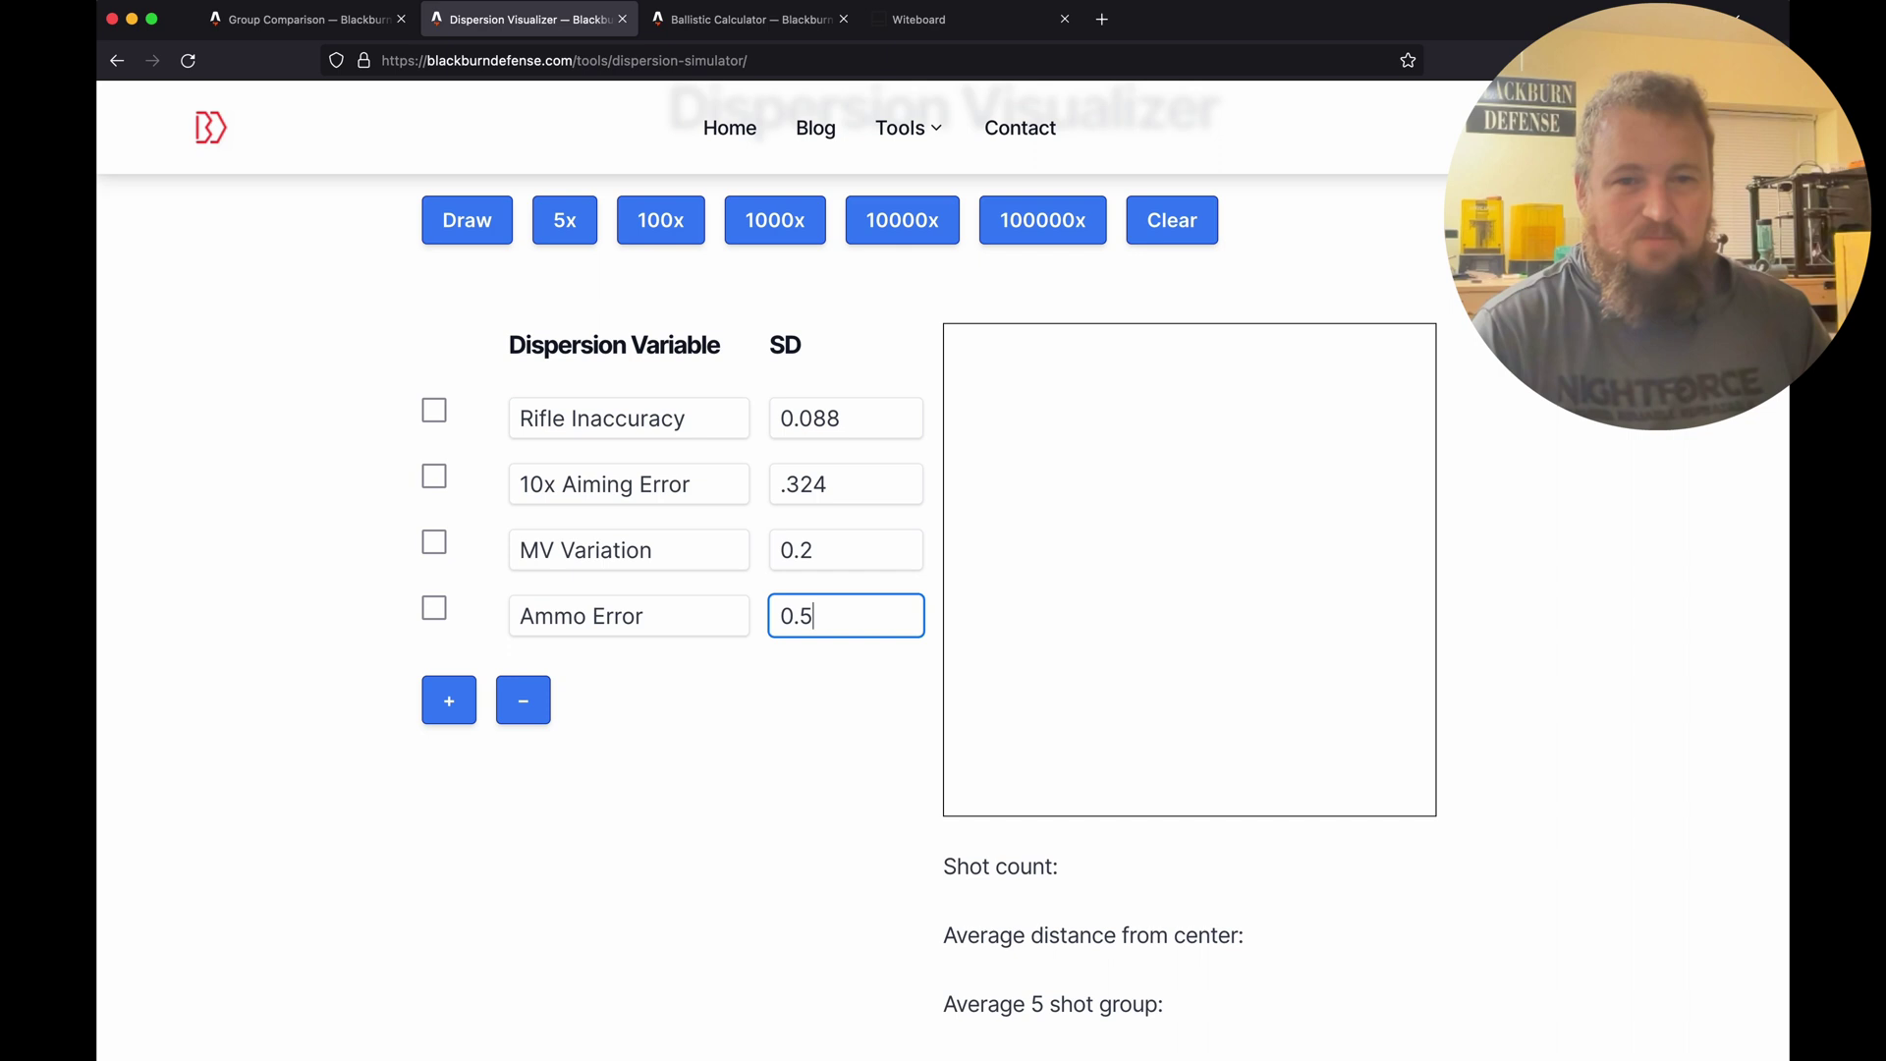
pyautogui.click(770, 737)
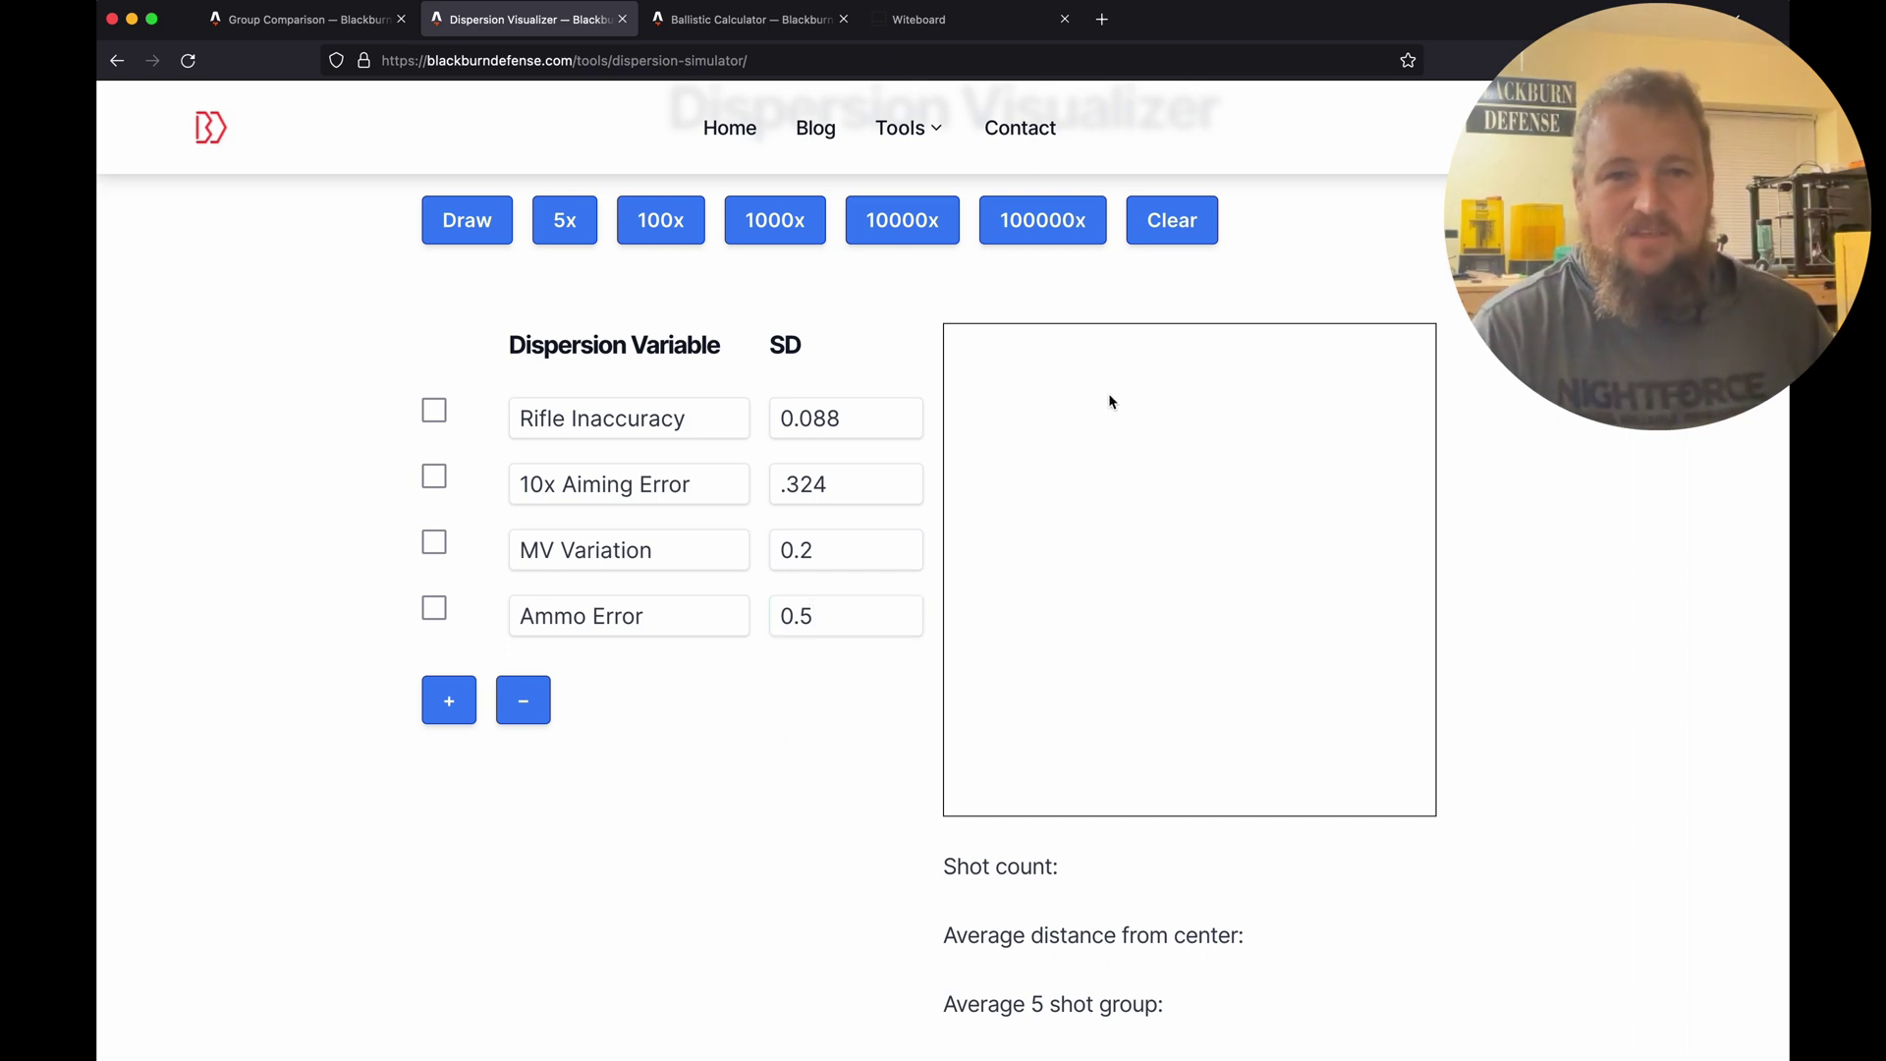
# - Simulate 21 single shots plus a batch of 100000, and examine the average 5 shot group and standard deviation
pyautogui.click(491, 232)
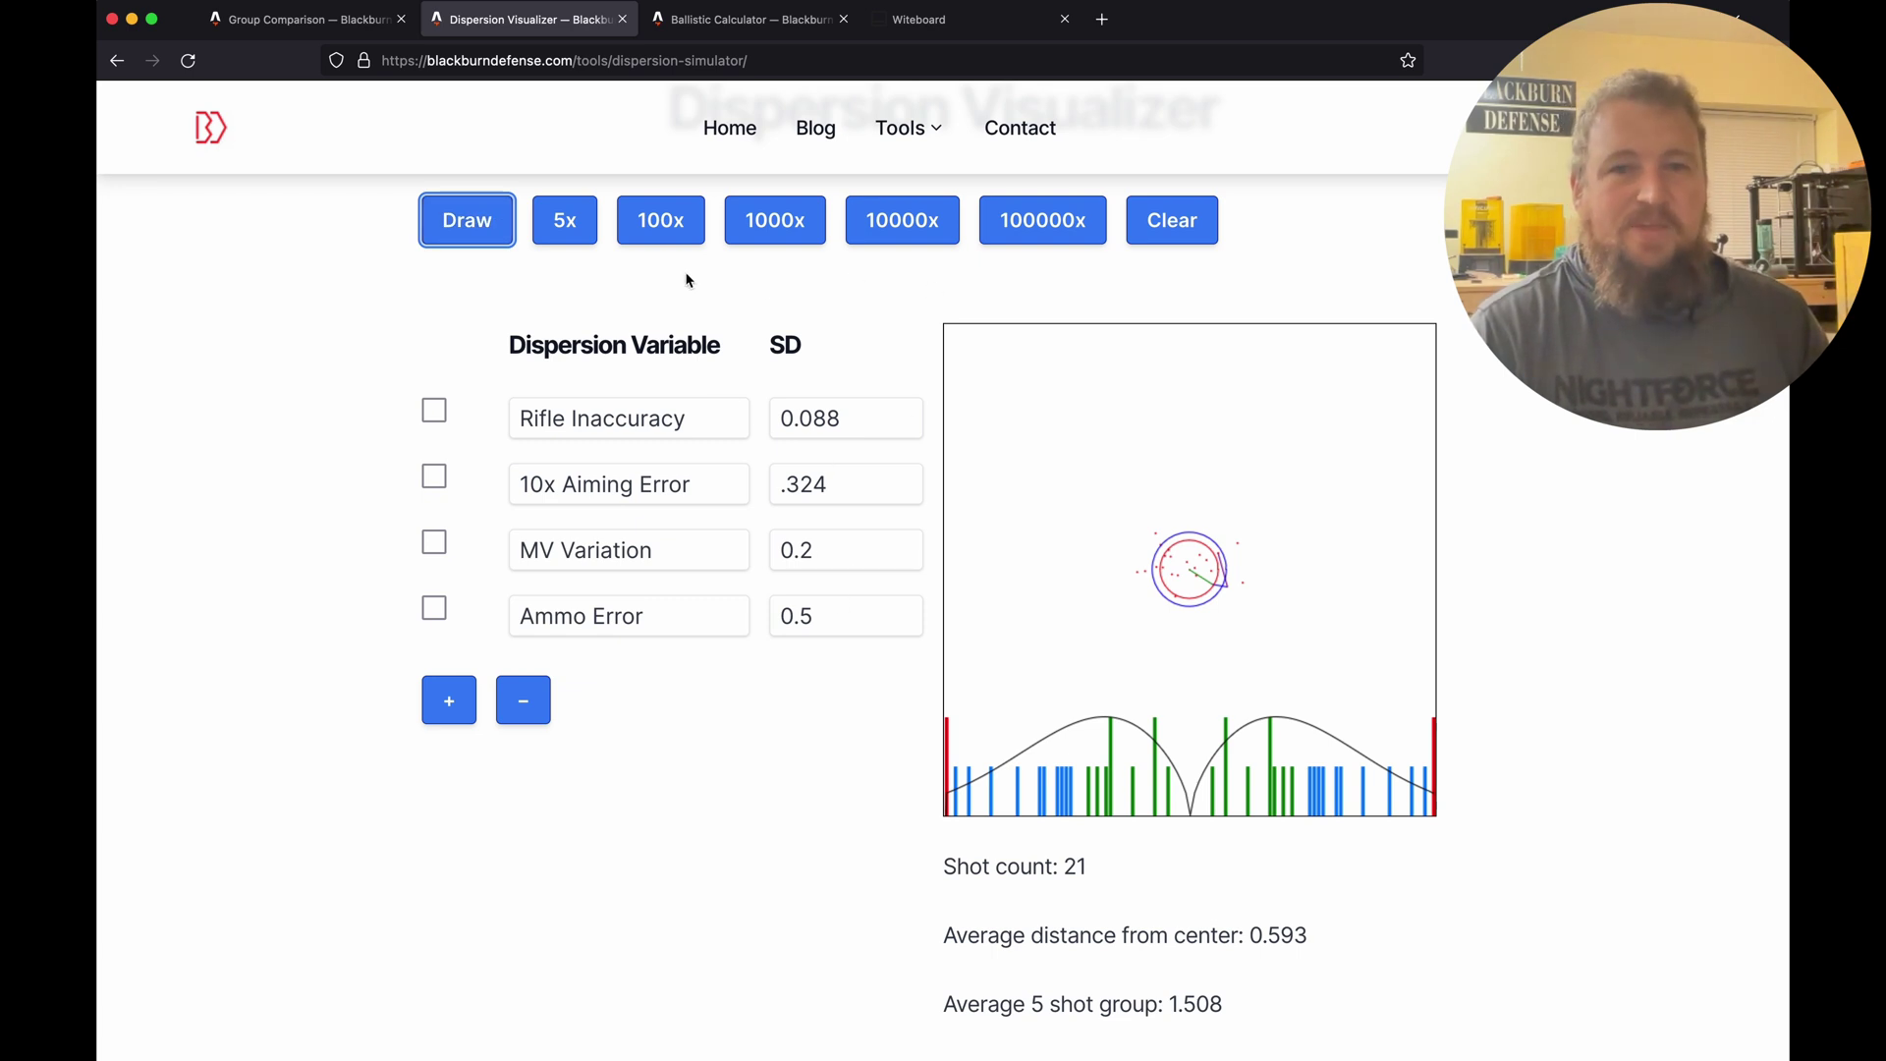
pyautogui.click(1022, 223)
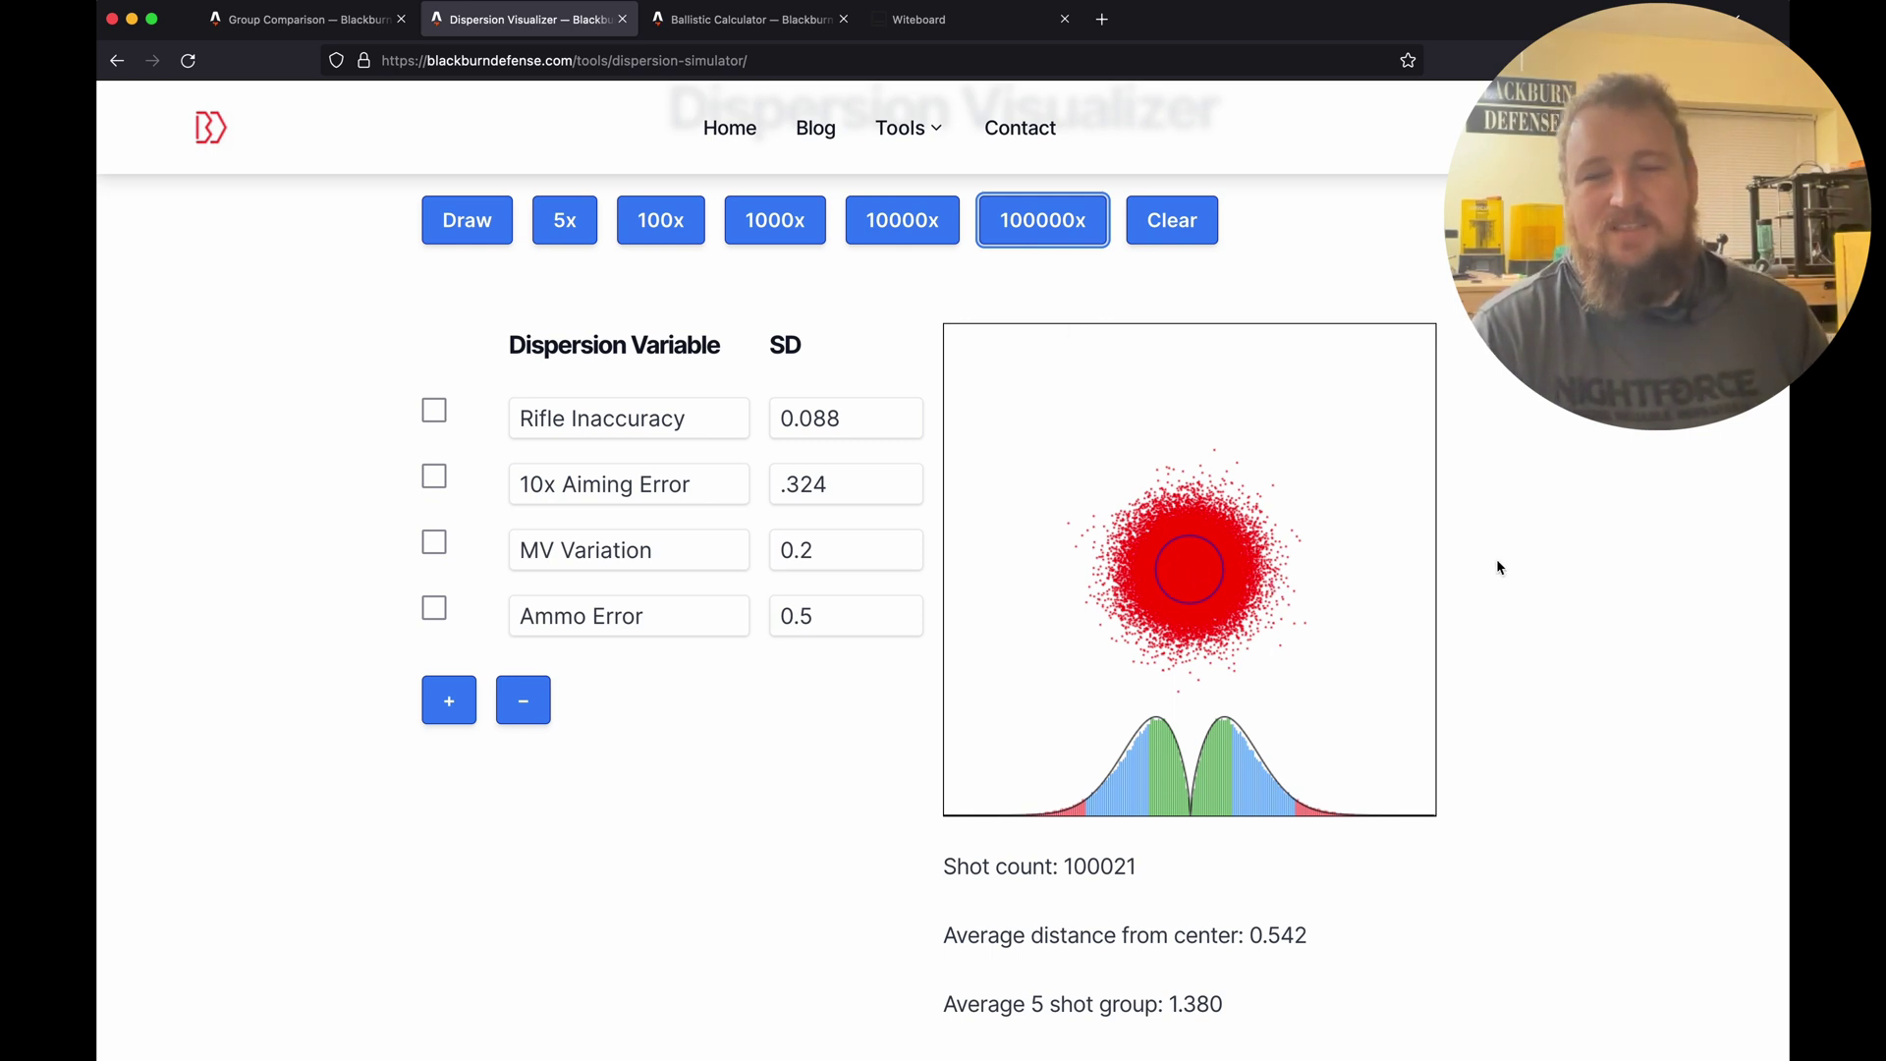
pyautogui.scroll(-2, 1502, 610)
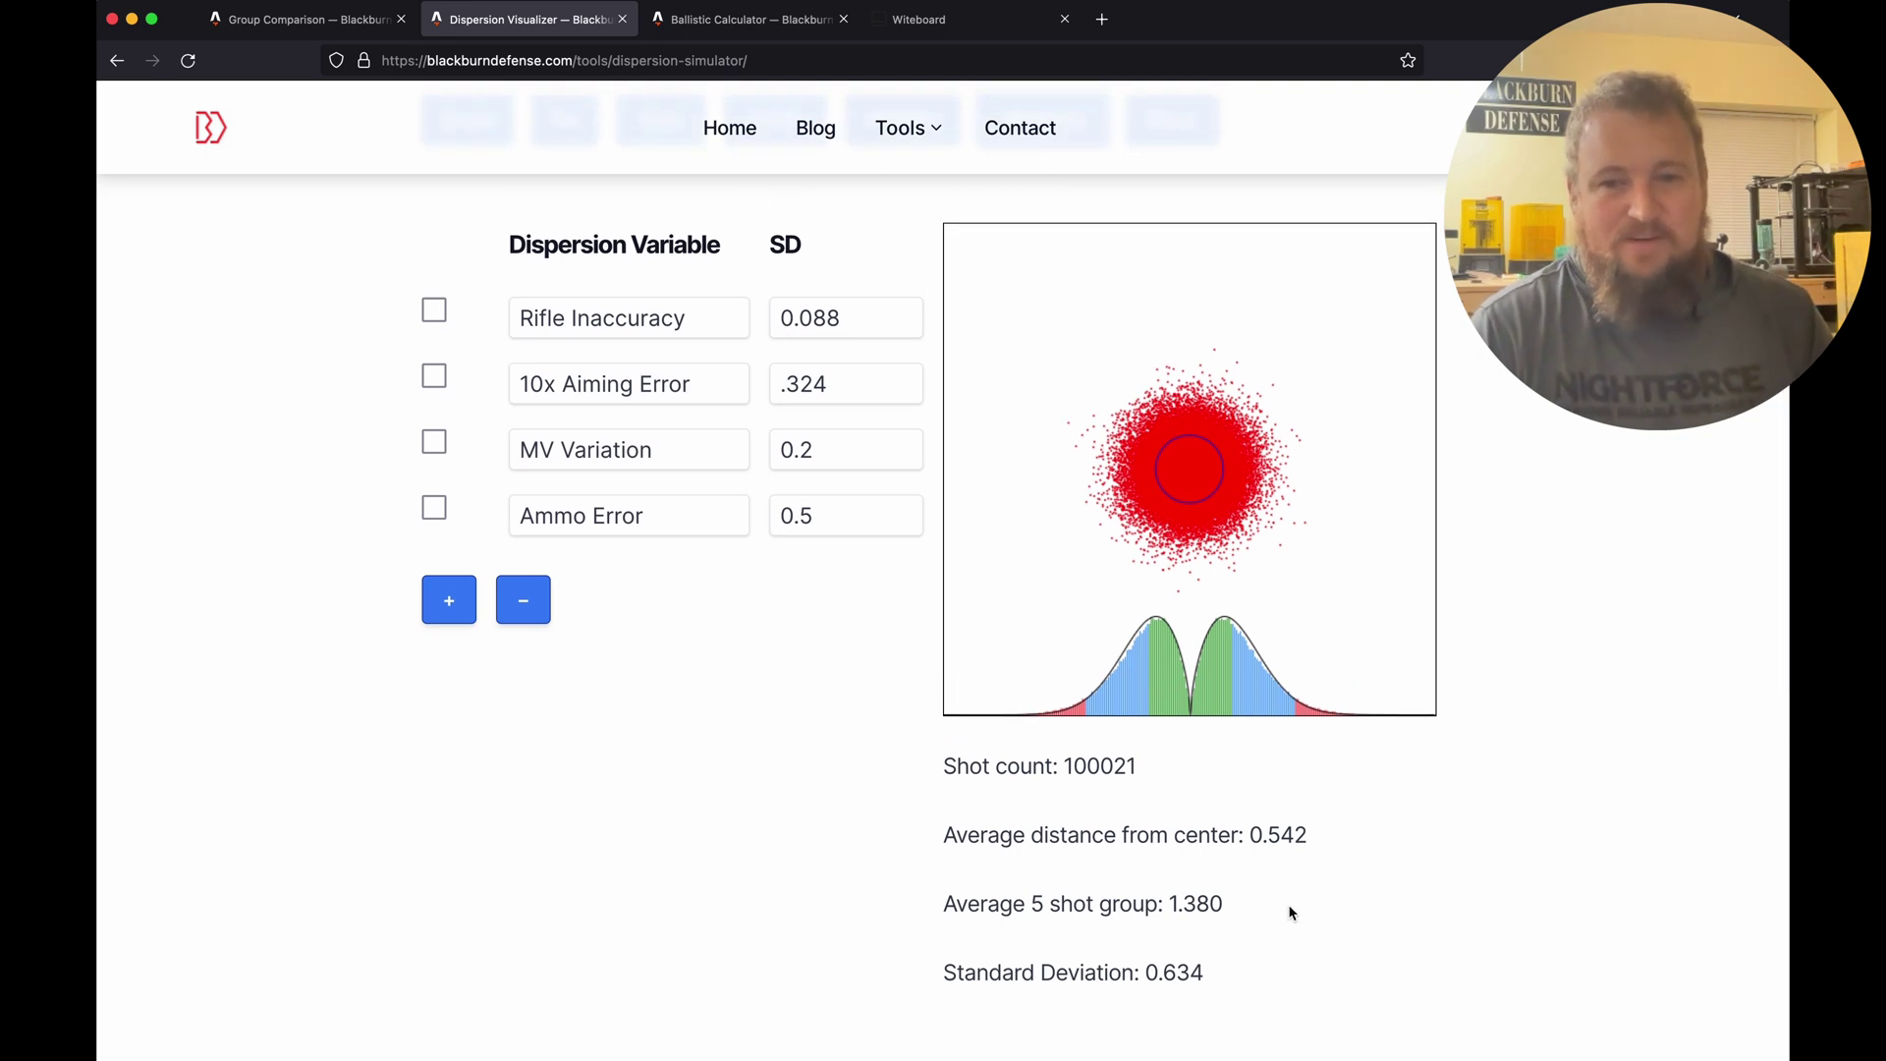
pyautogui.moveTo(1259, 911); pyautogui.dragTo(975, 903)
pyautogui.click(760, 848)
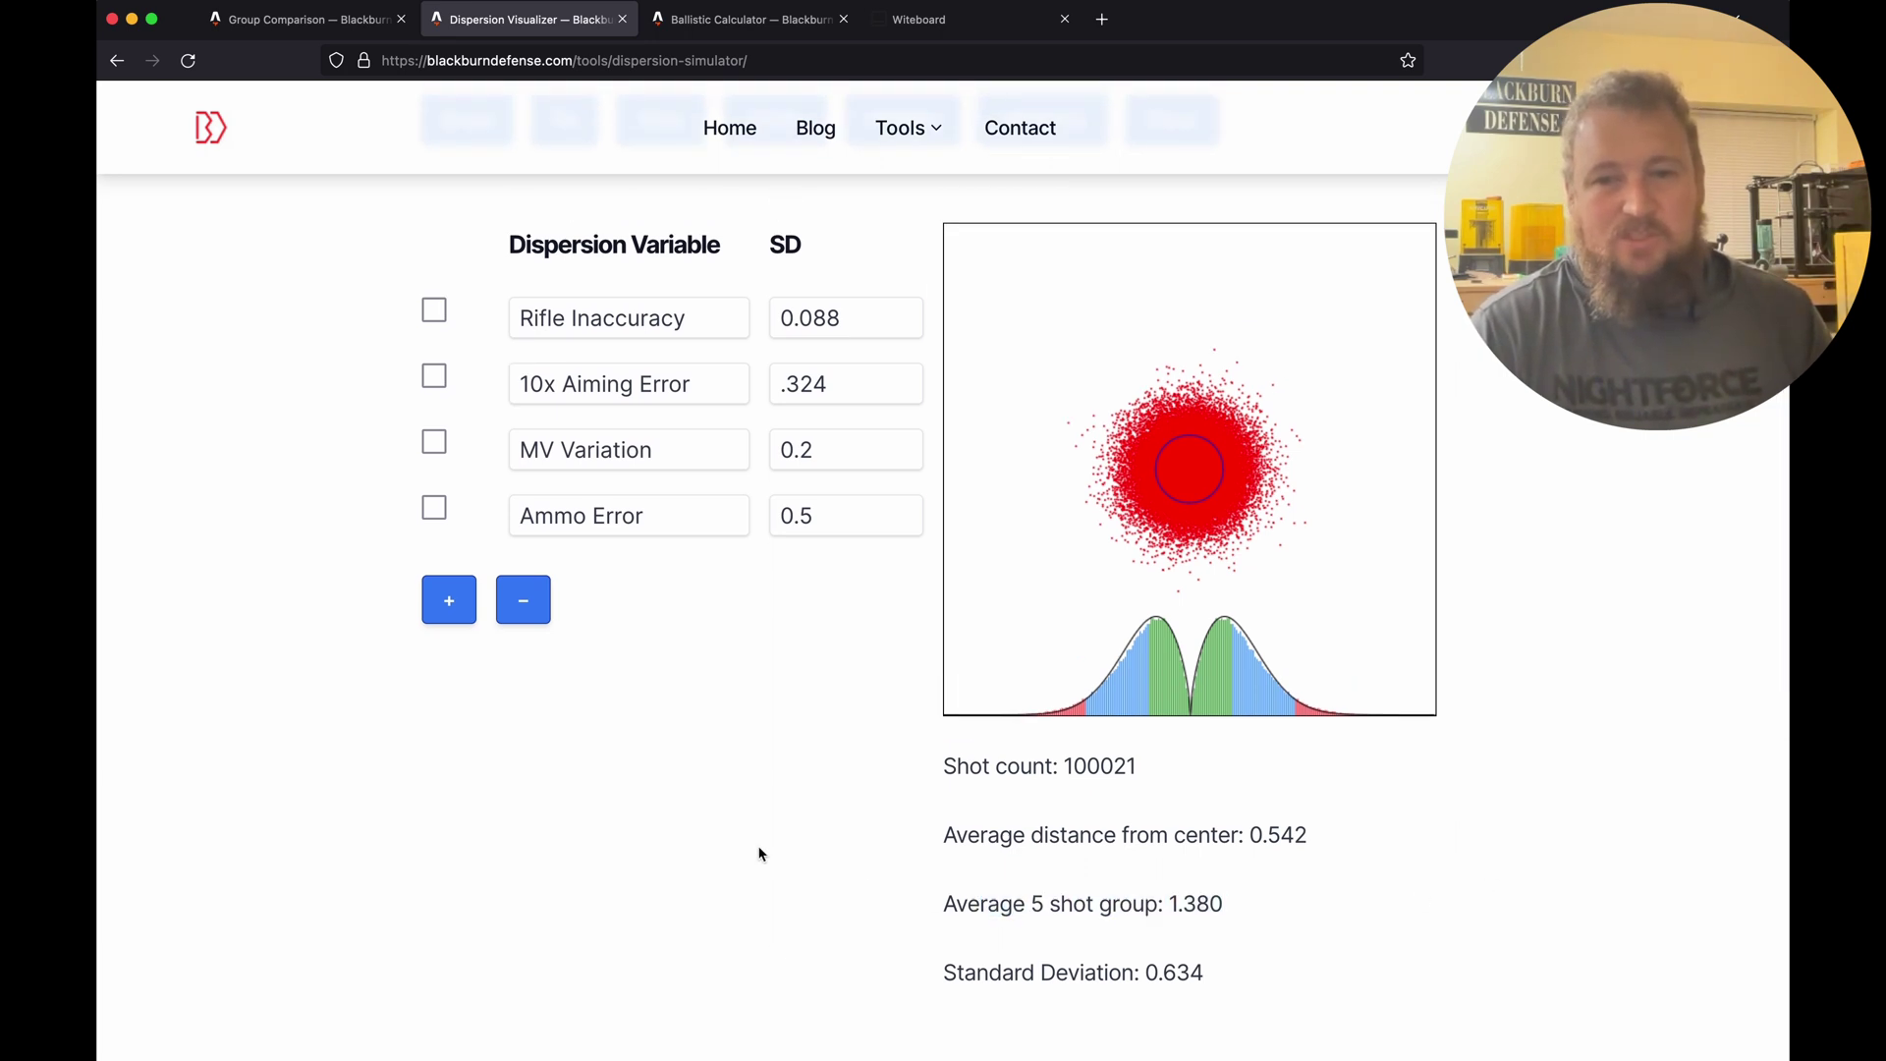
pyautogui.moveTo(922, 973); pyautogui.dragTo(938, 752)
pyautogui.click(1169, 970)
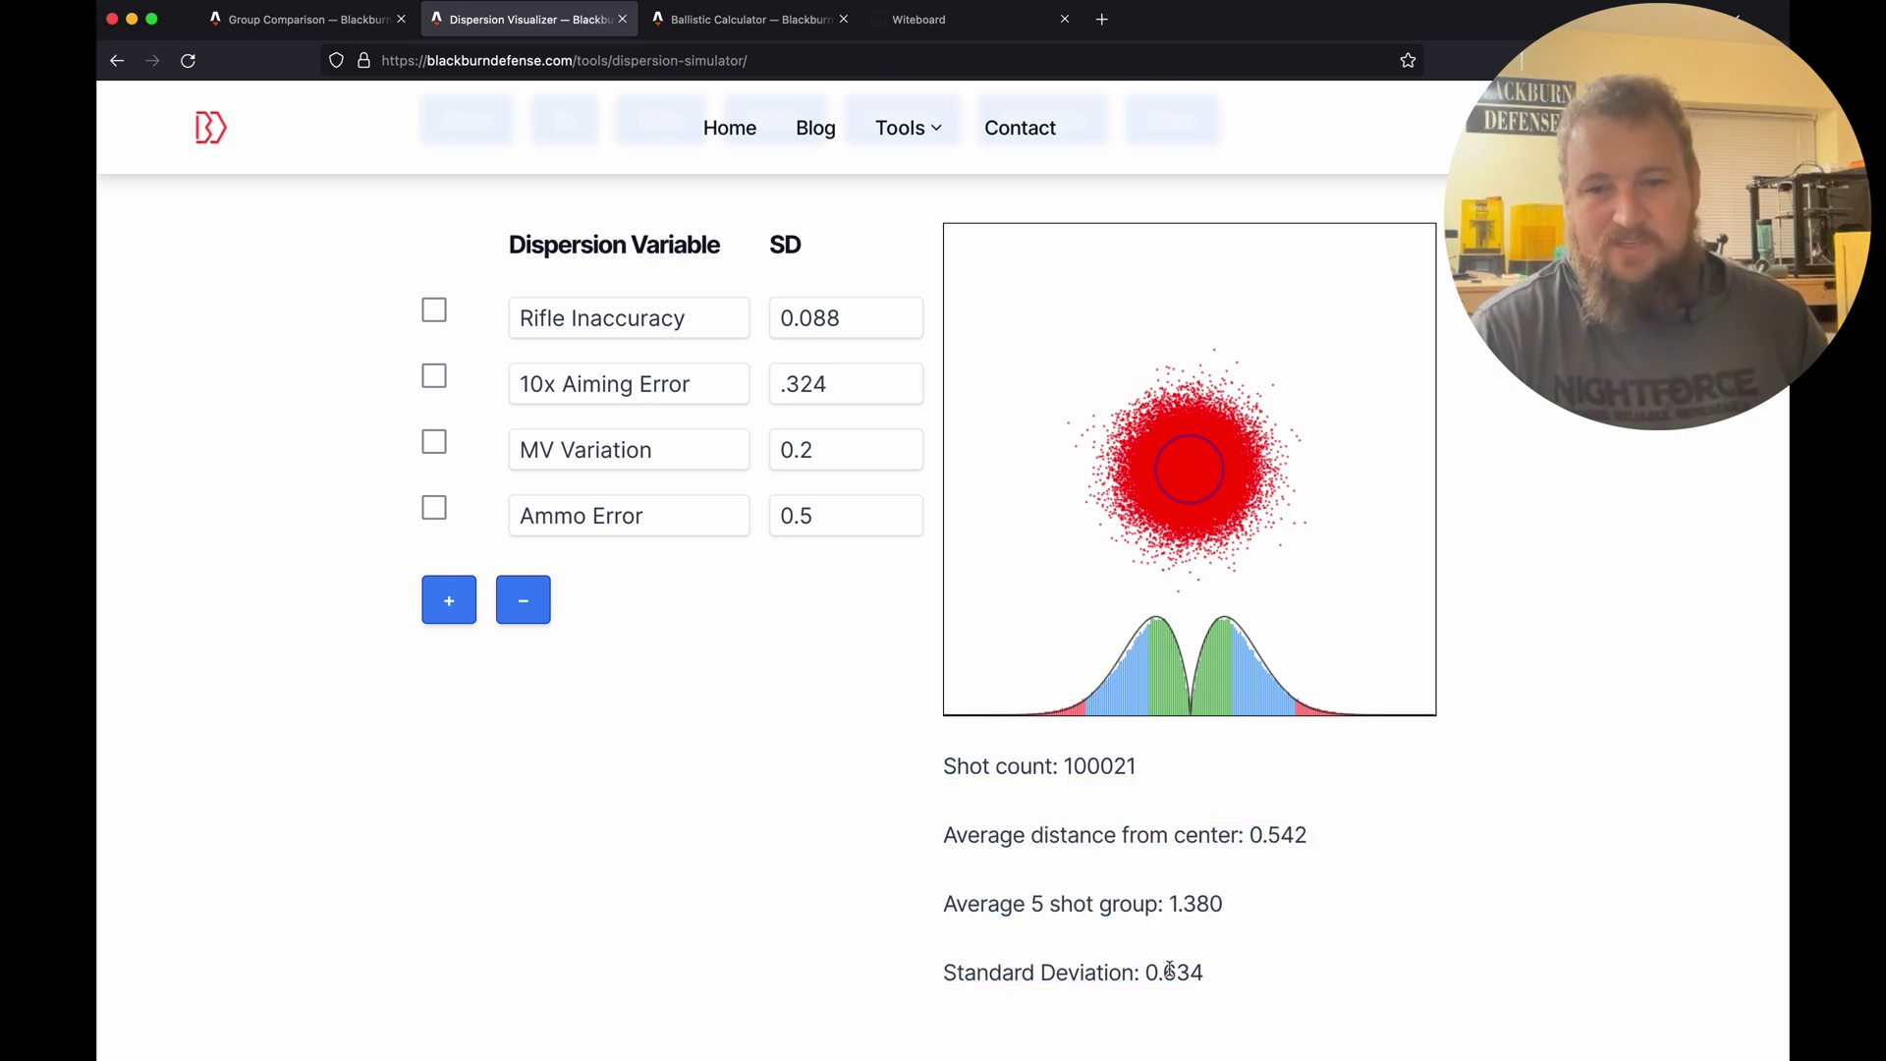
pyautogui.moveTo(1177, 972); pyautogui.dragTo(1225, 976)
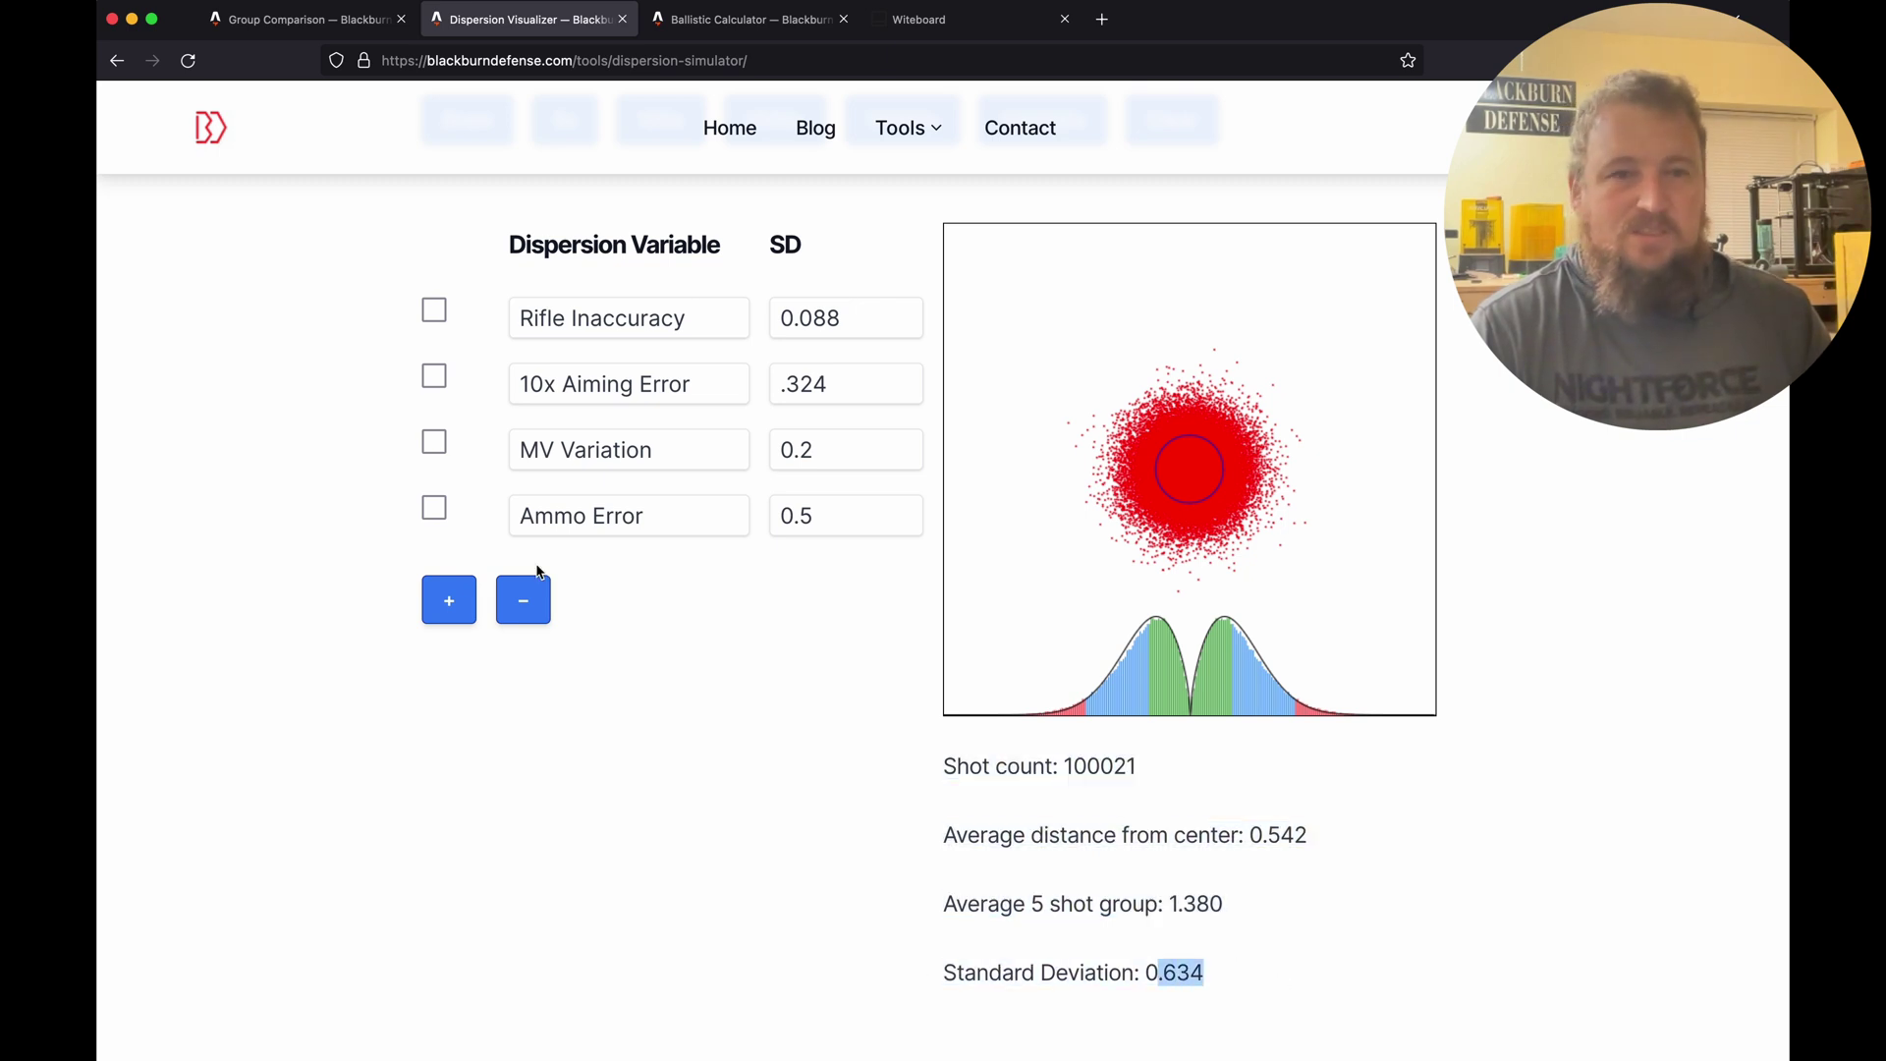
# - Switch to the Group Comparison results and check the 10x group's SD against the simulated standard deviation
pyautogui.click(281, 22)
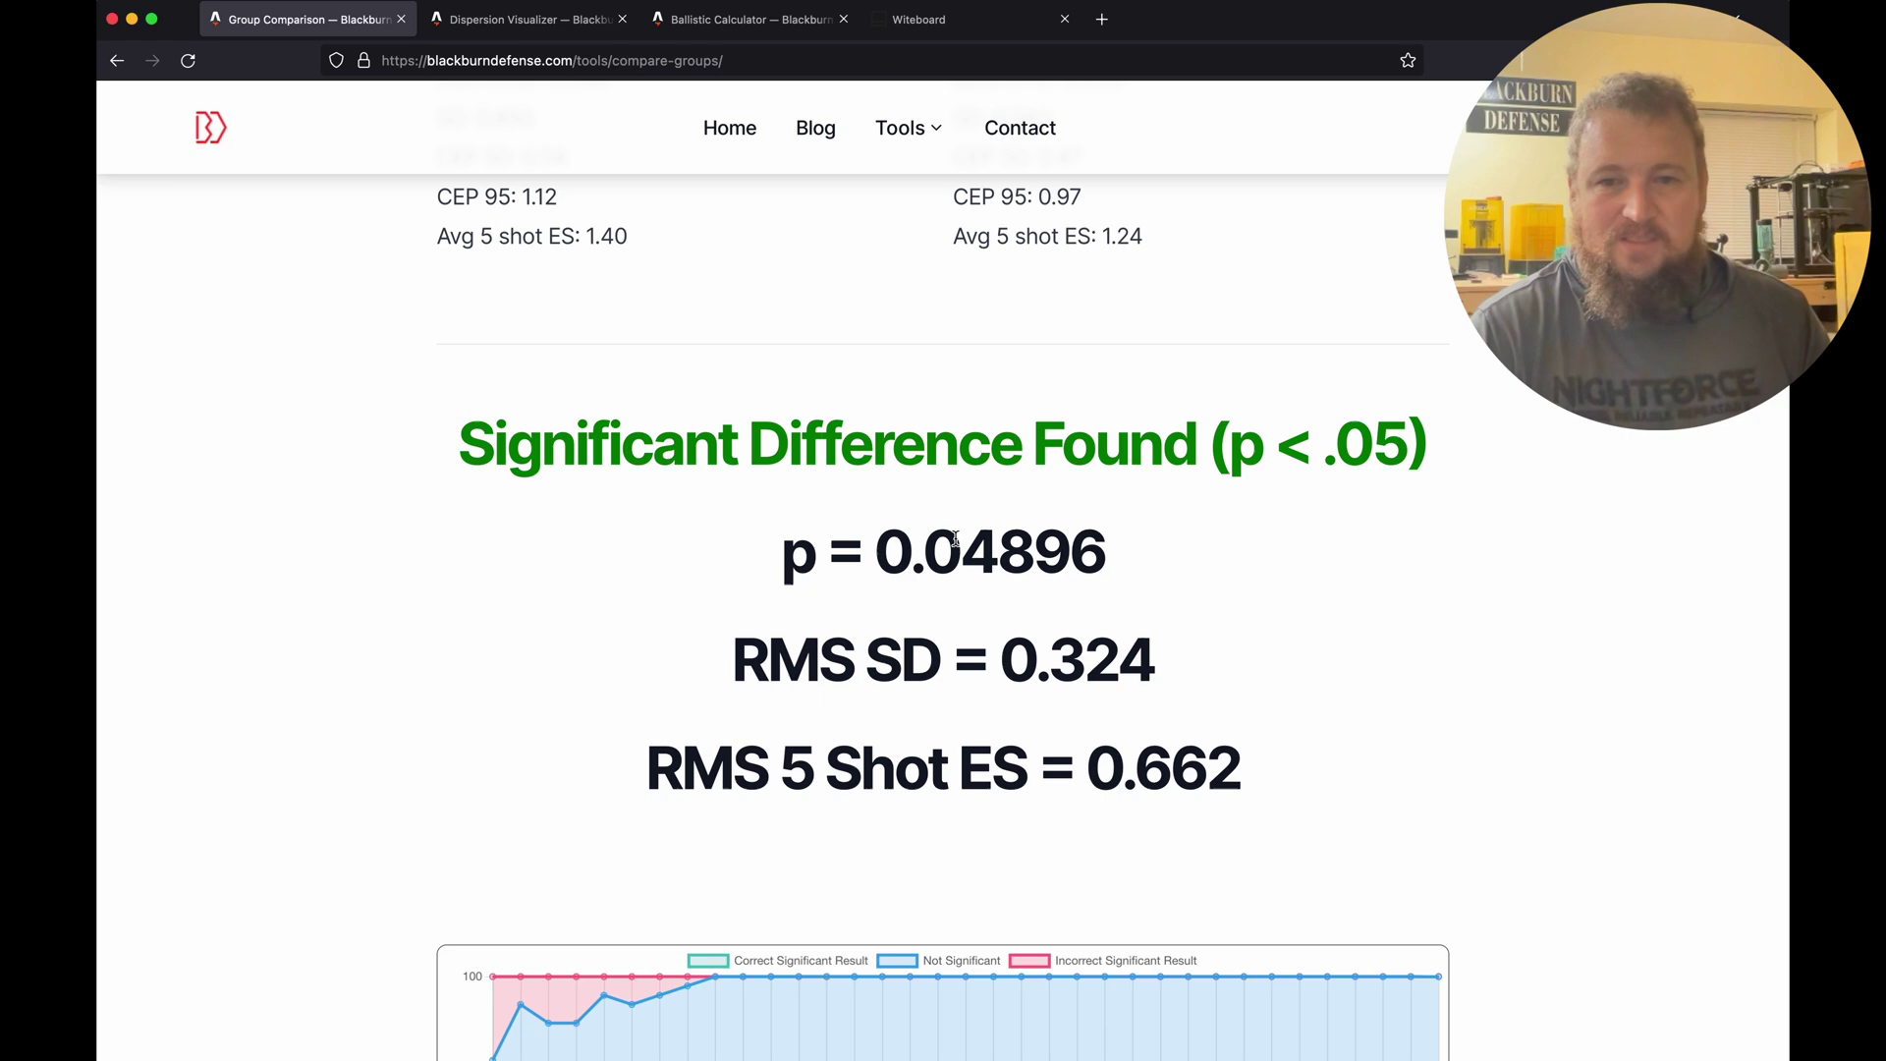
pyautogui.scroll(3, 933, 542)
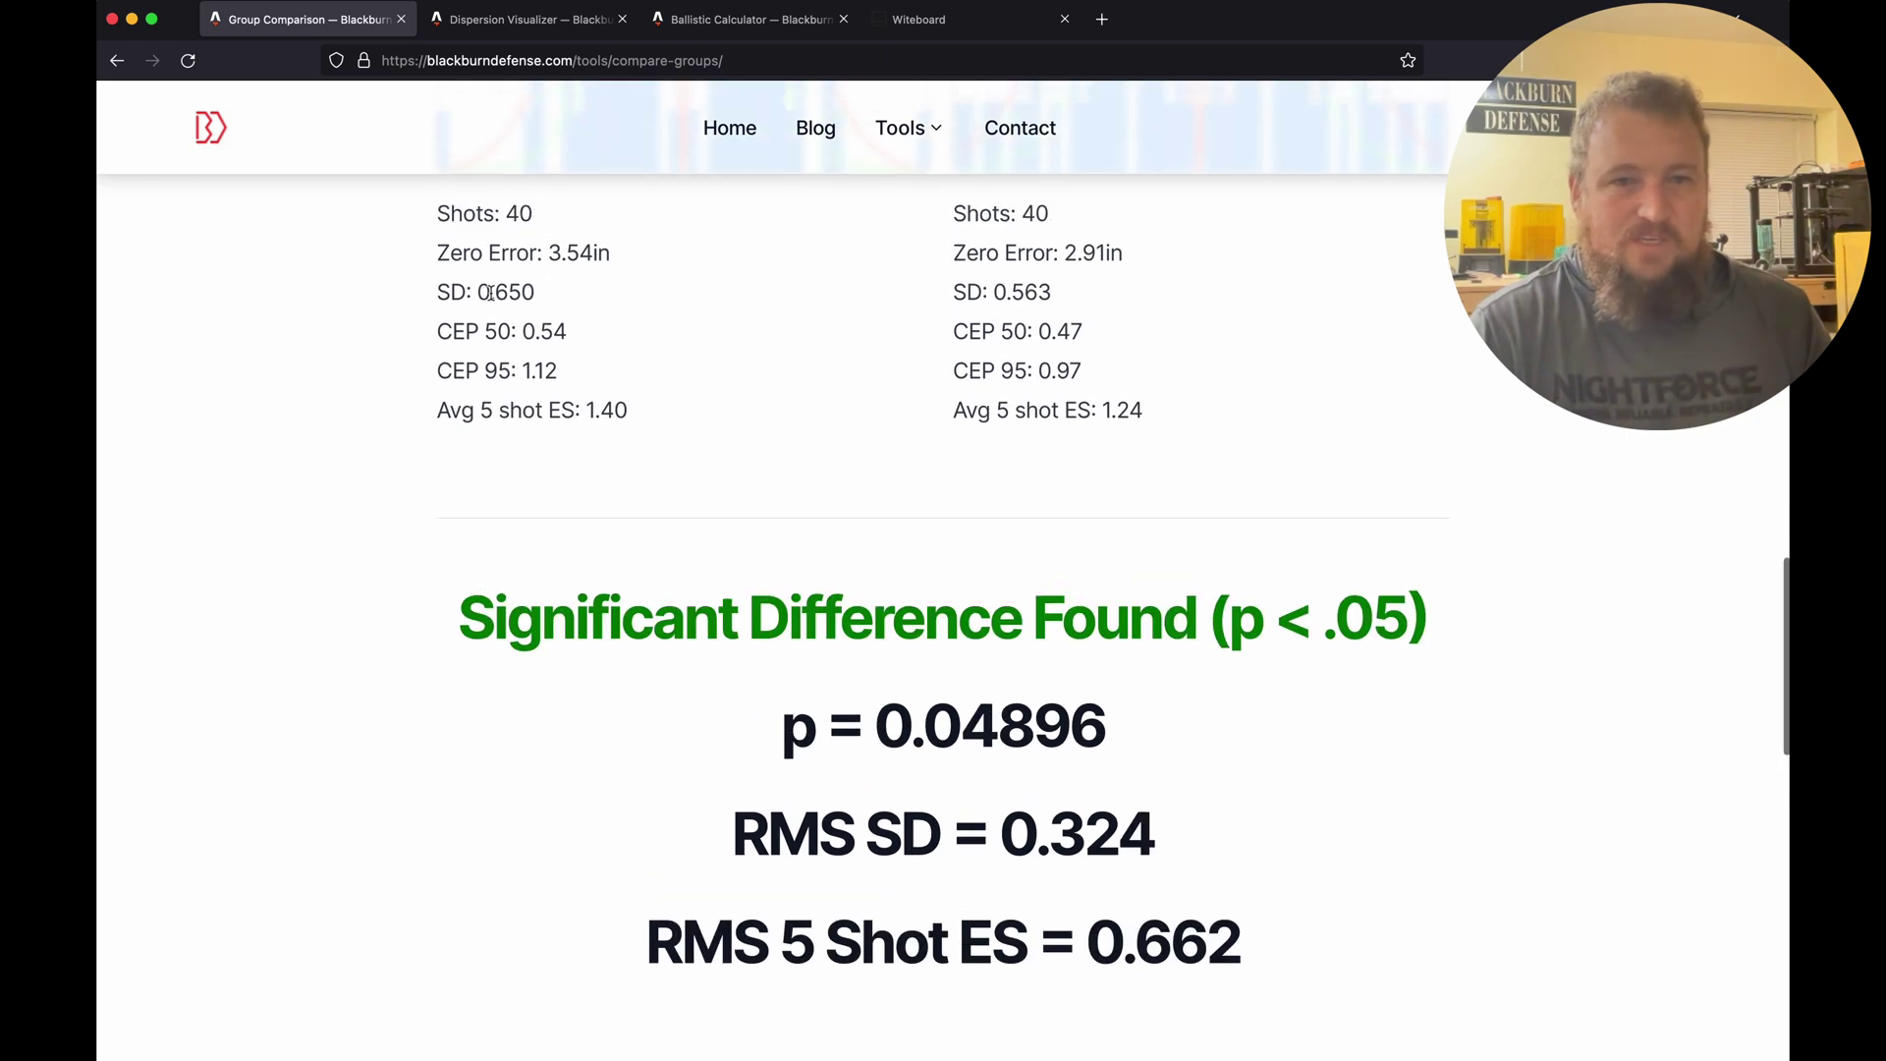
pyautogui.moveTo(478, 292); pyautogui.dragTo(533, 291)
pyautogui.click(553, 299)
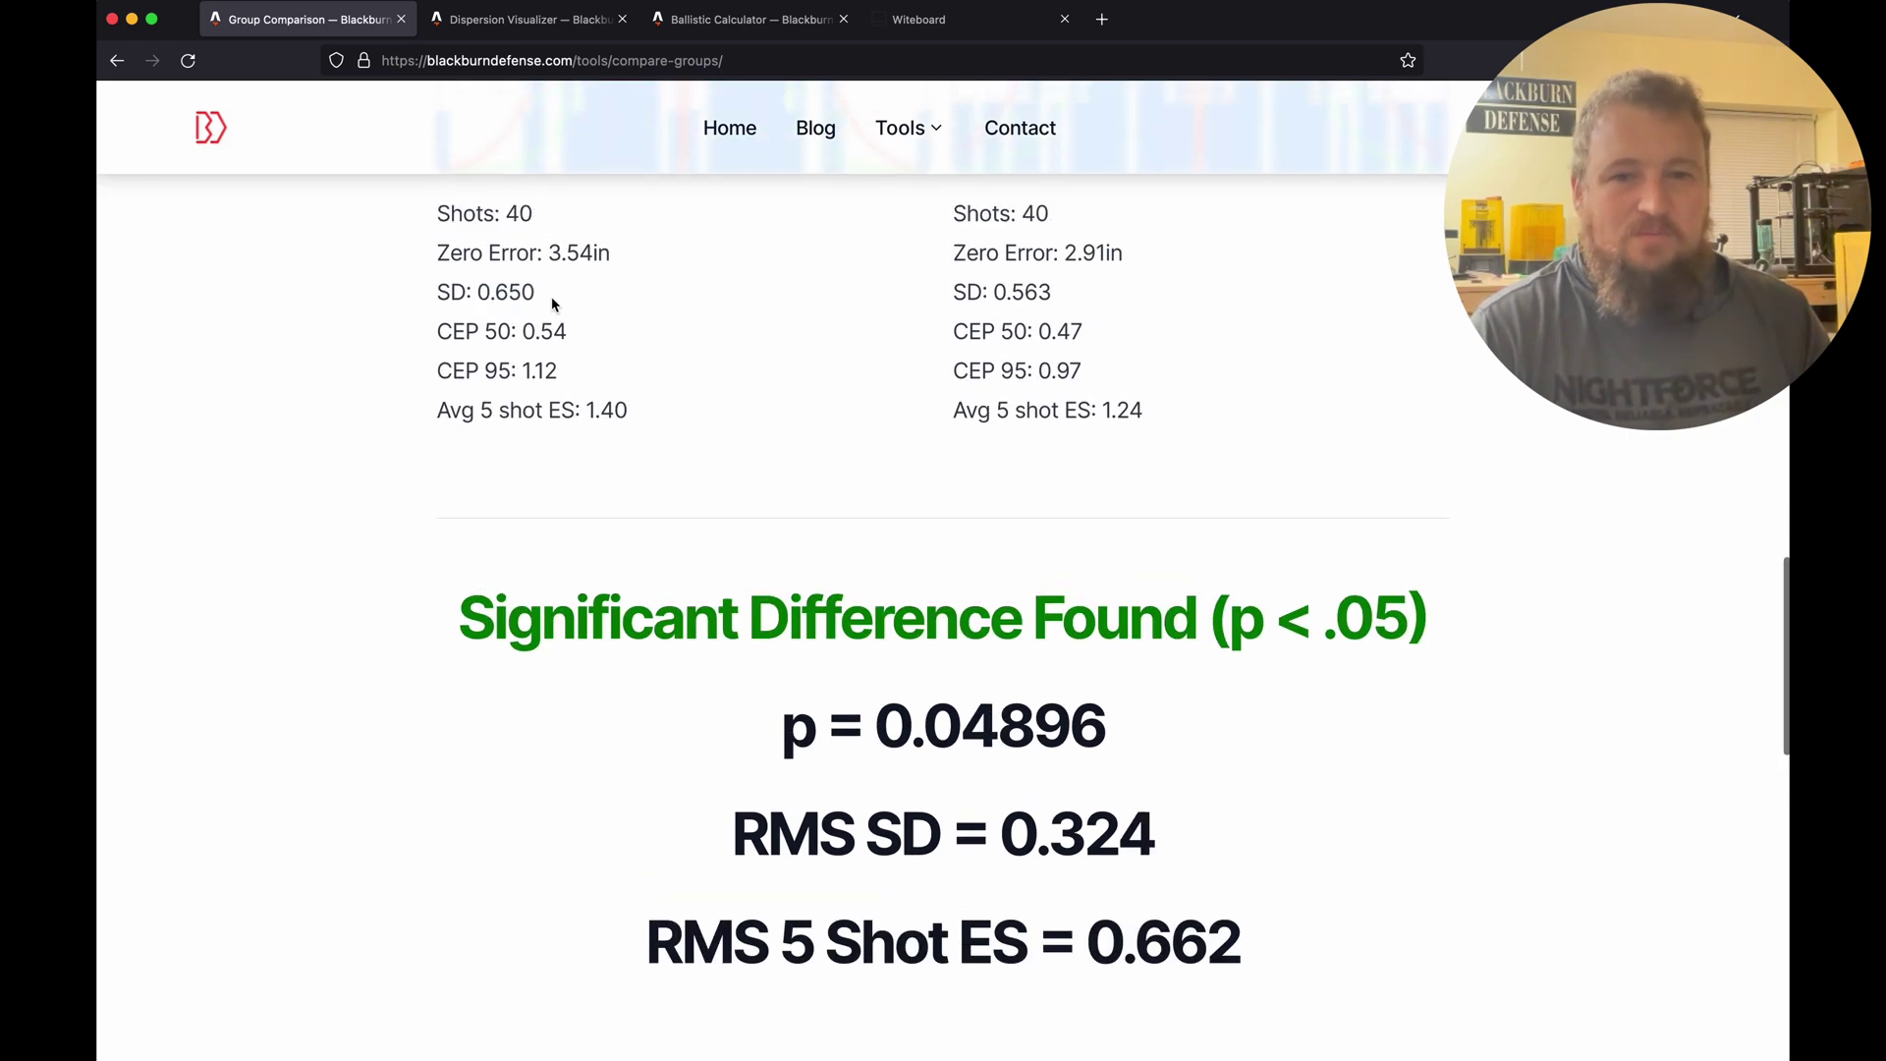
# - In the Dispersion Visualizer, set the SD of 10x Aiming Error to 0 and rename that variable 50x Aiming Error
pyautogui.click(486, 19)
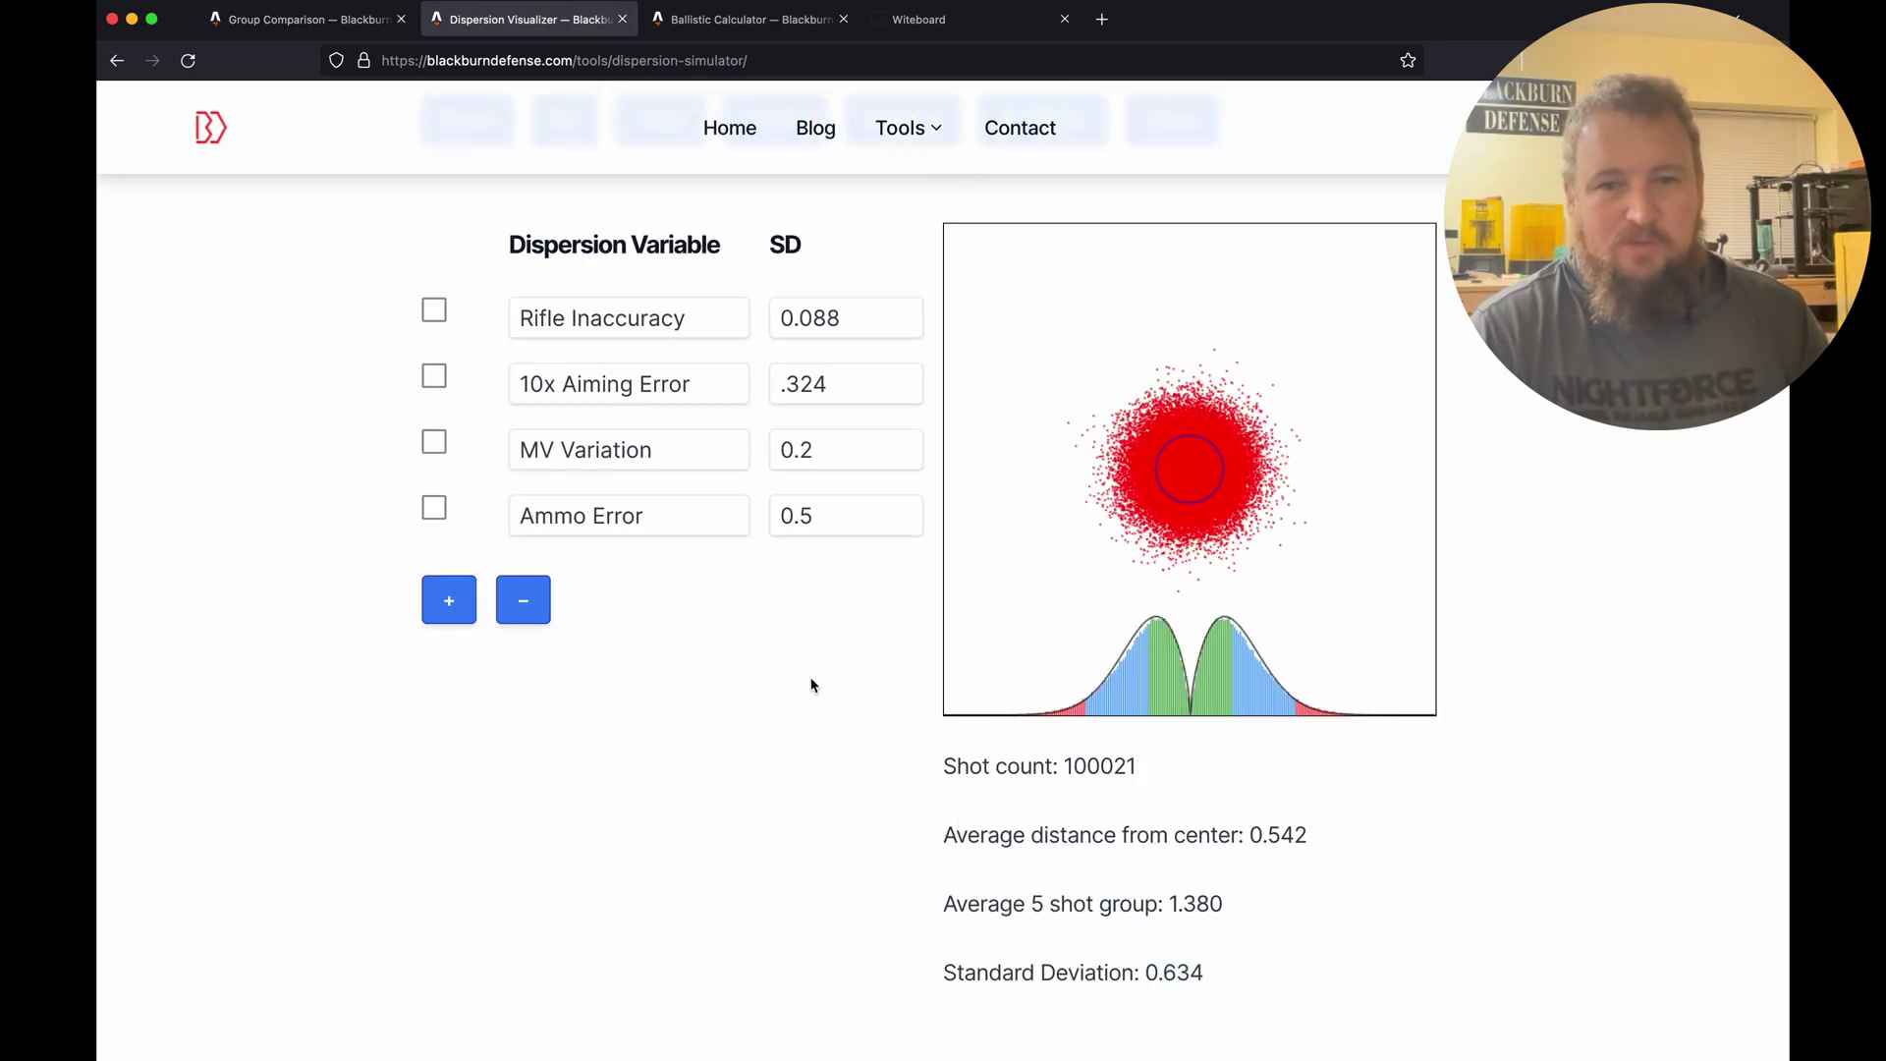
pyautogui.moveTo(846, 395); pyautogui.dragTo(762, 373)
pyautogui.write('0')
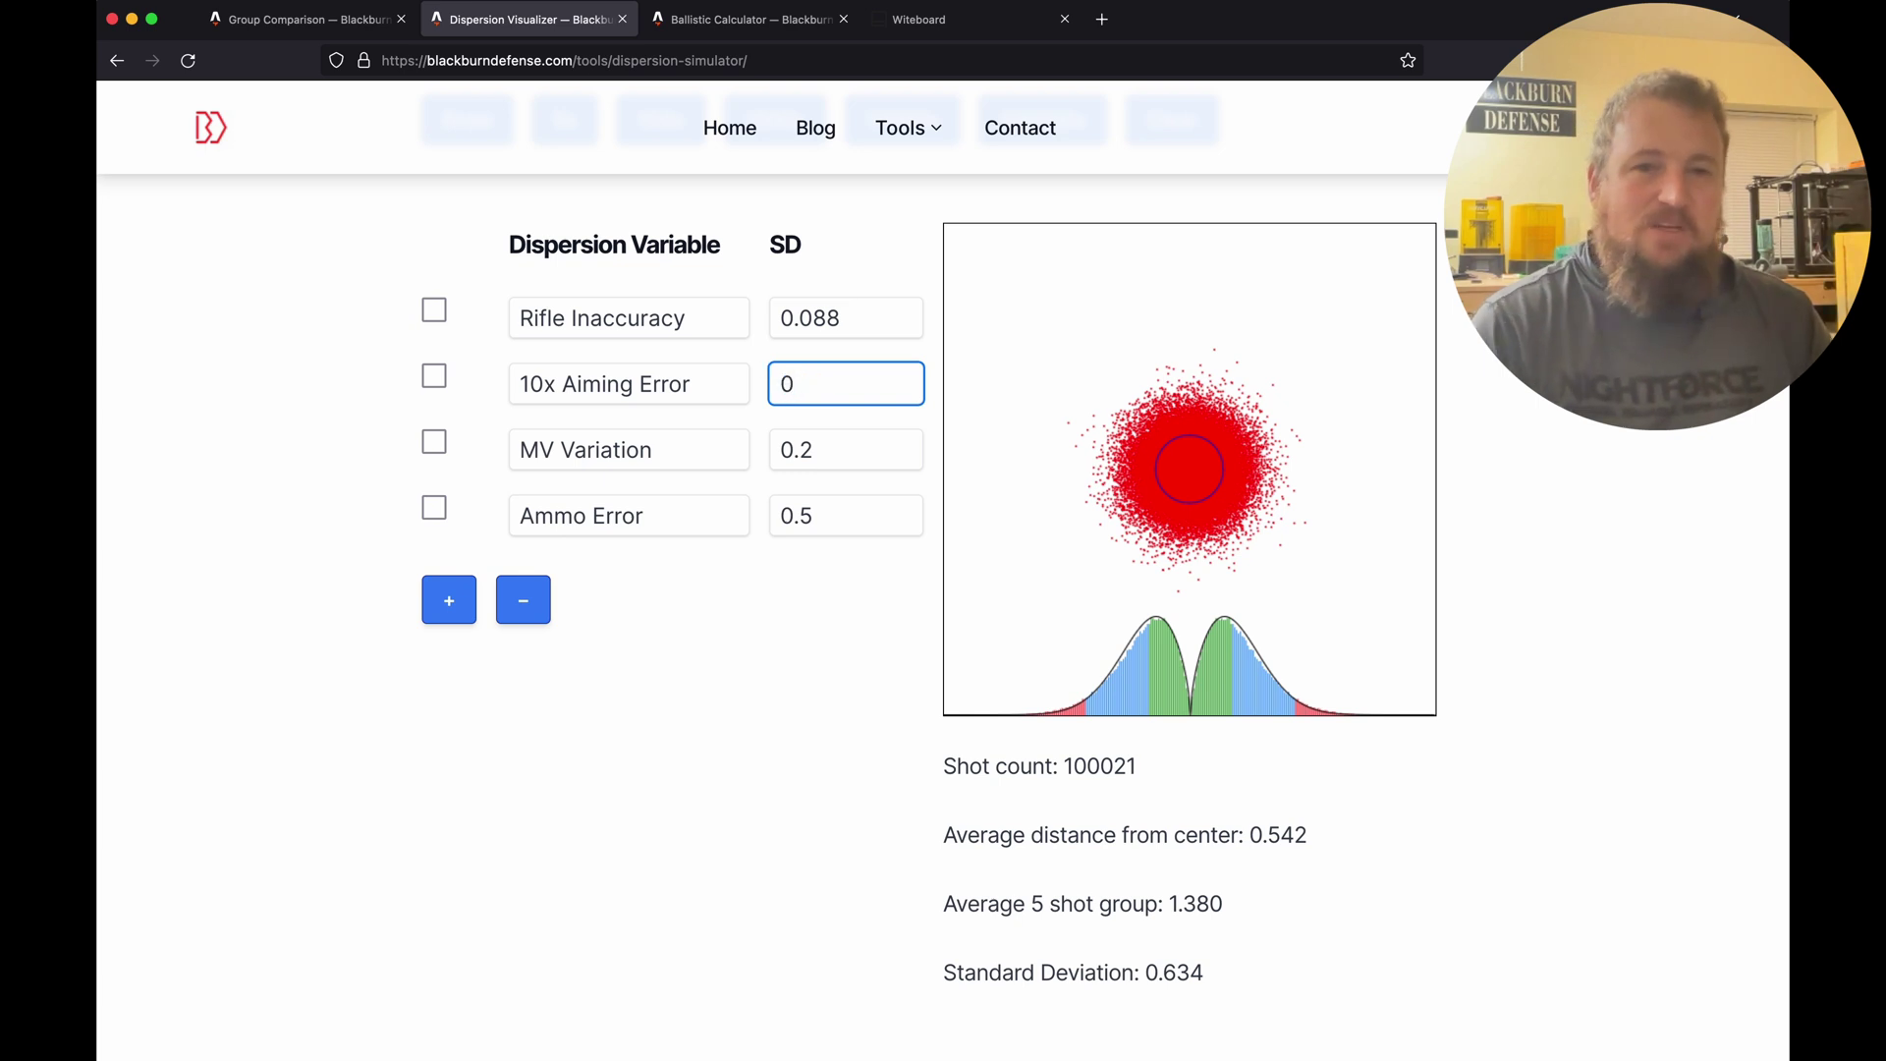
pyautogui.moveTo(539, 389); pyautogui.dragTo(500, 383)
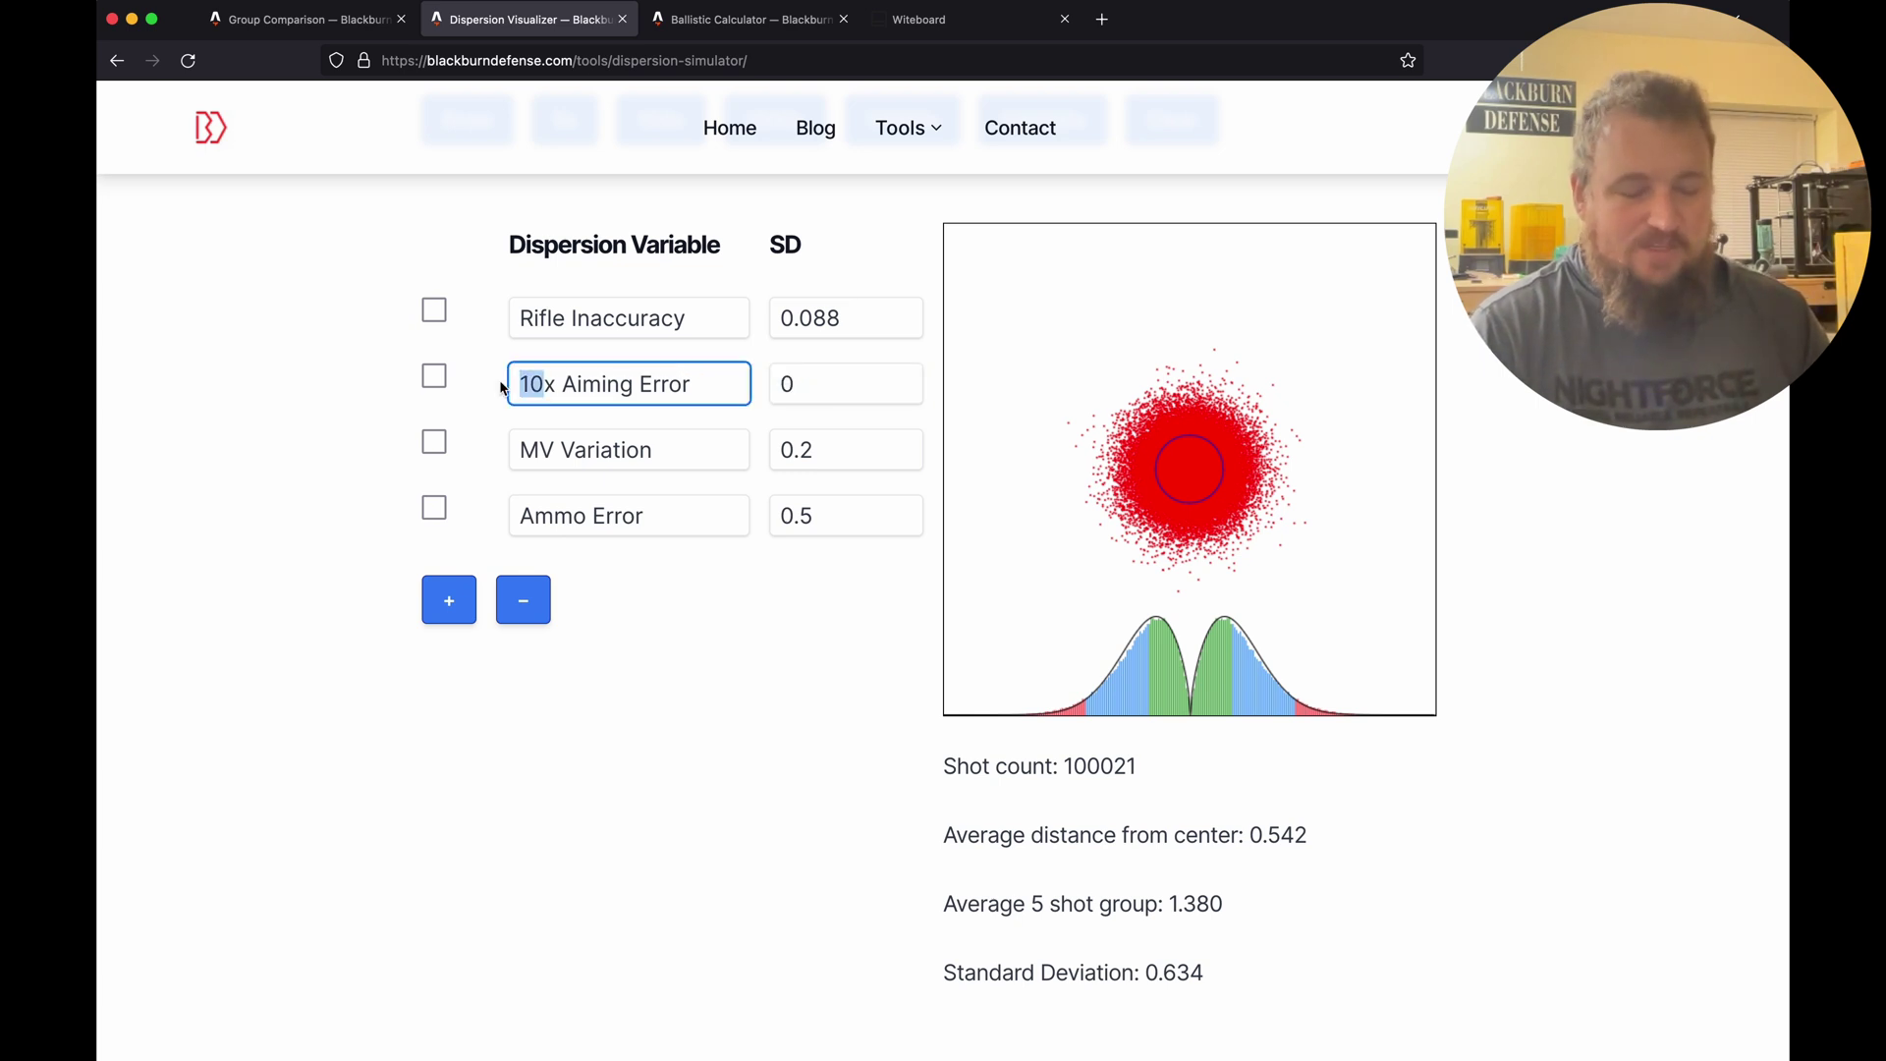
pyautogui.write('50')
pyautogui.click(692, 663)
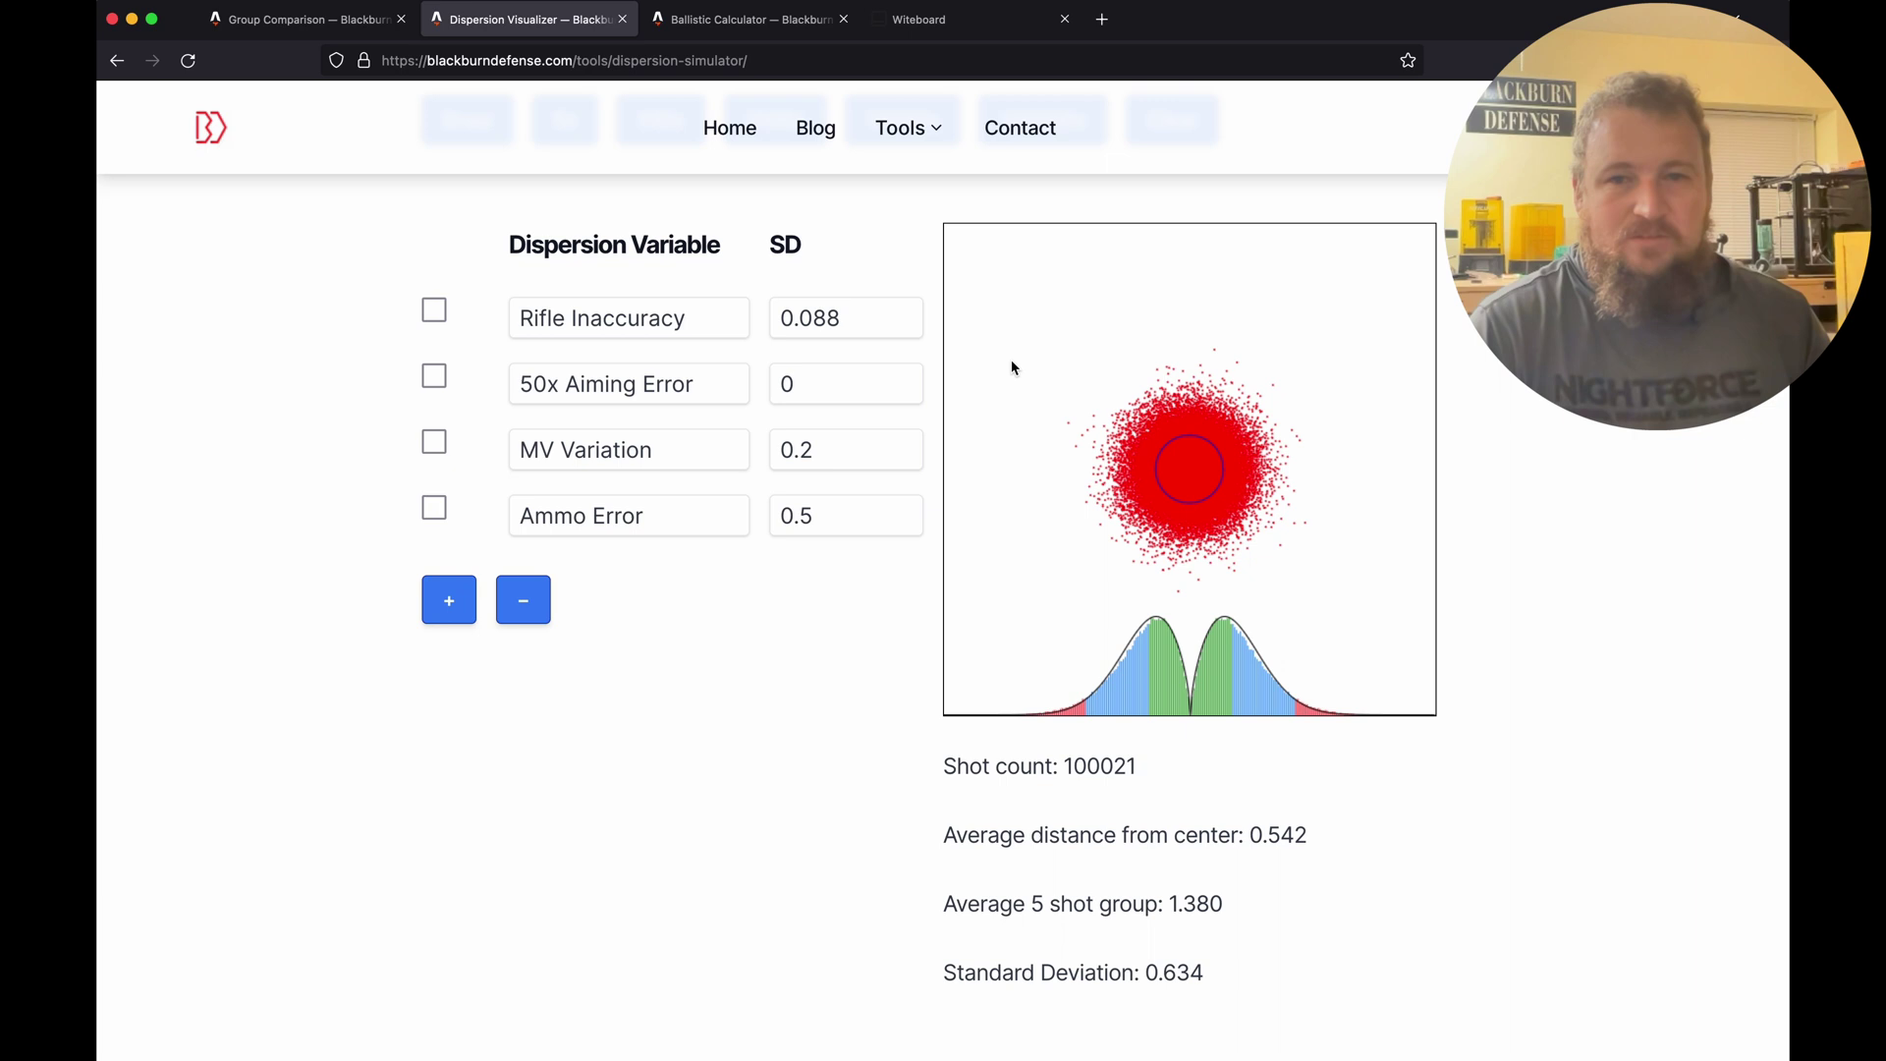
# - Clear the plotted shots, simulate a fresh batch of 100000, and check the resulting standard deviation
pyautogui.scroll(3, 1081, 305)
pyautogui.click(1146, 242)
pyautogui.click(1034, 232)
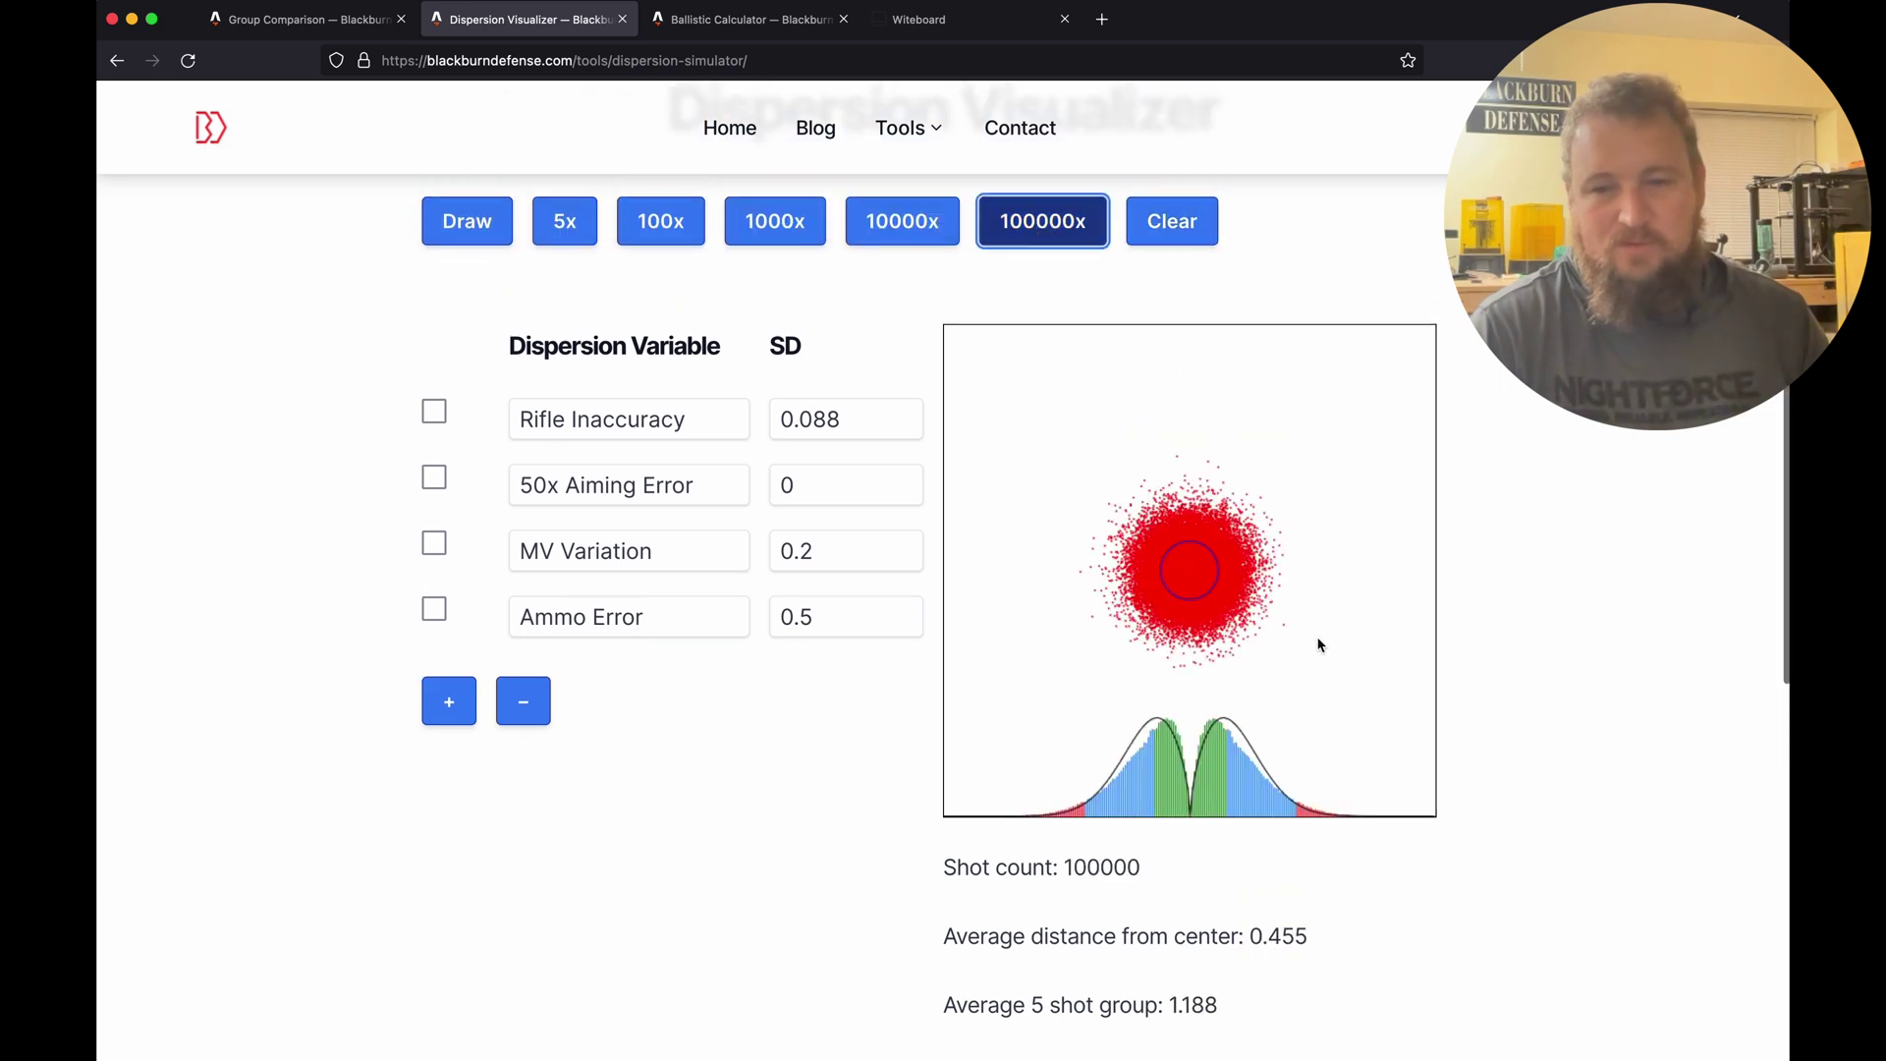
pyautogui.scroll(-2, 1319, 653)
pyautogui.scroll(-1, 1319, 661)
pyautogui.moveTo(1157, 965); pyautogui.dragTo(1206, 964)
# - Switch to the Group Comparison results and check the 50x group's SD against the simulated standard deviation
pyautogui.click(294, 20)
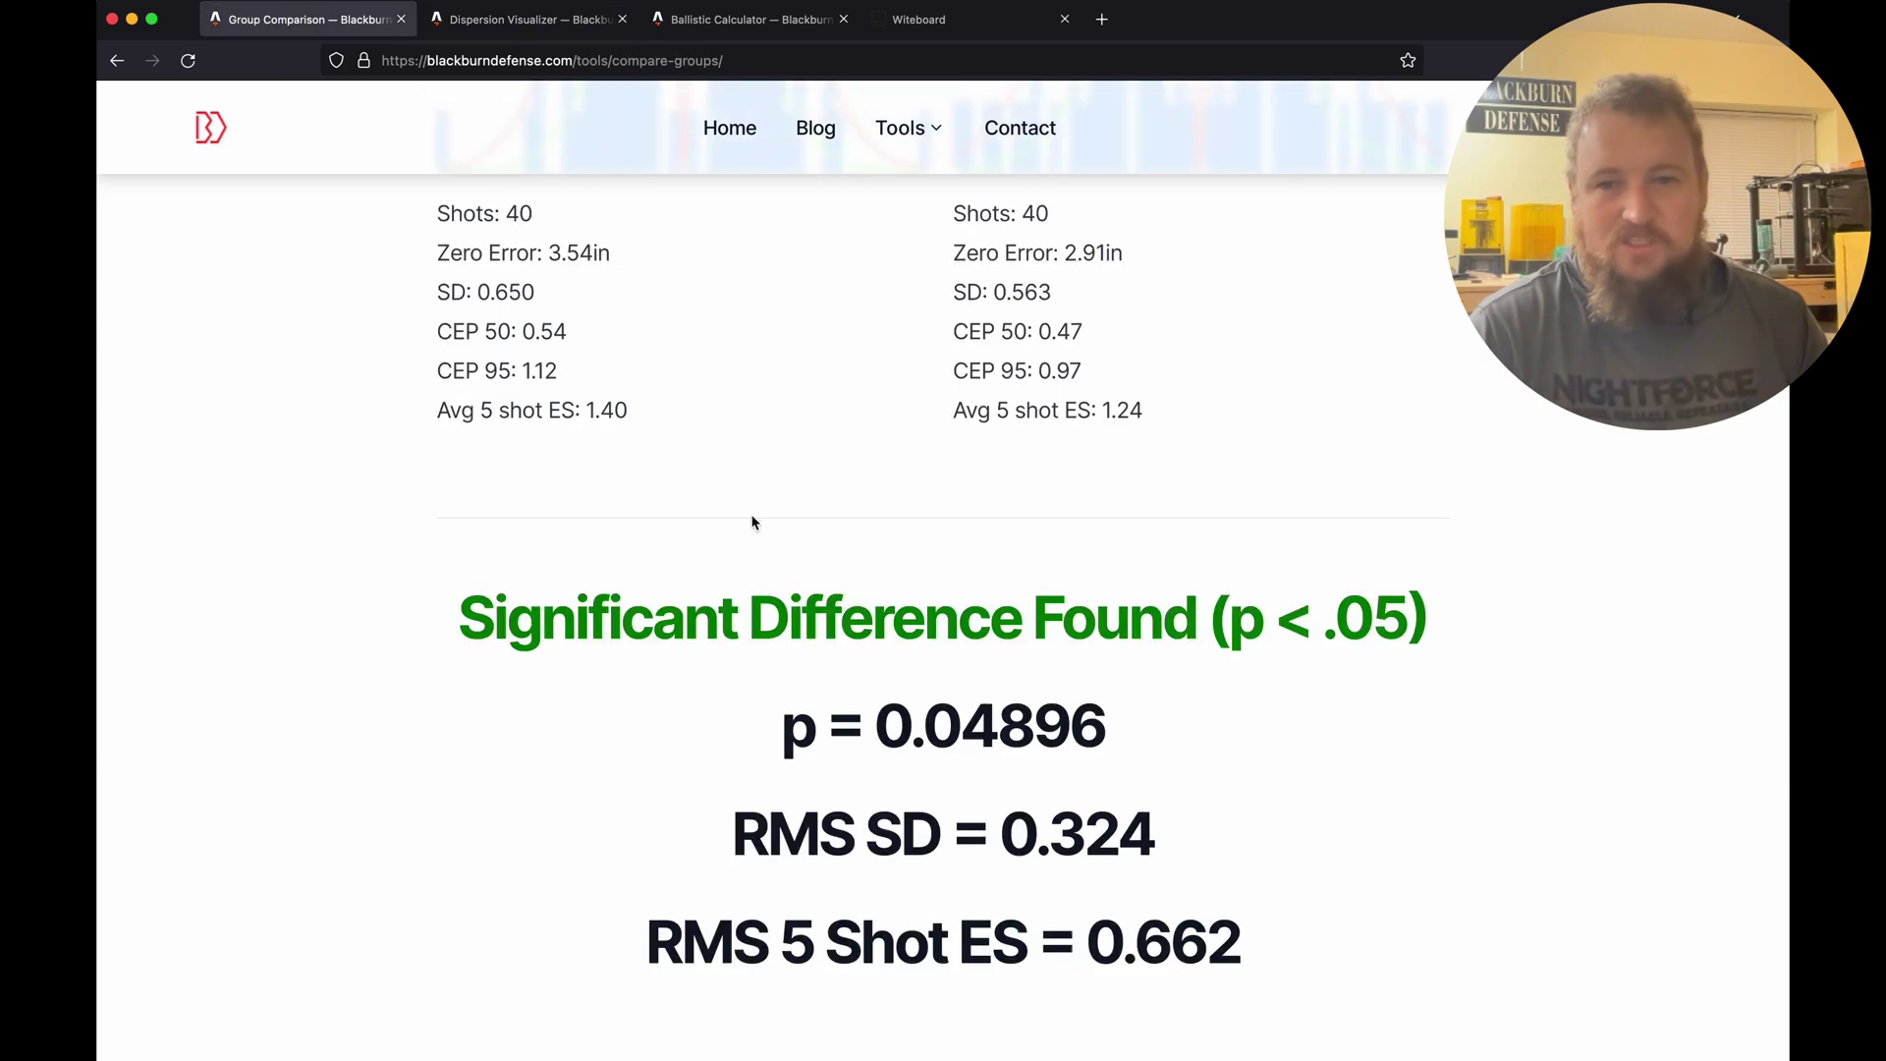
pyautogui.moveTo(995, 293); pyautogui.dragTo(1061, 294)
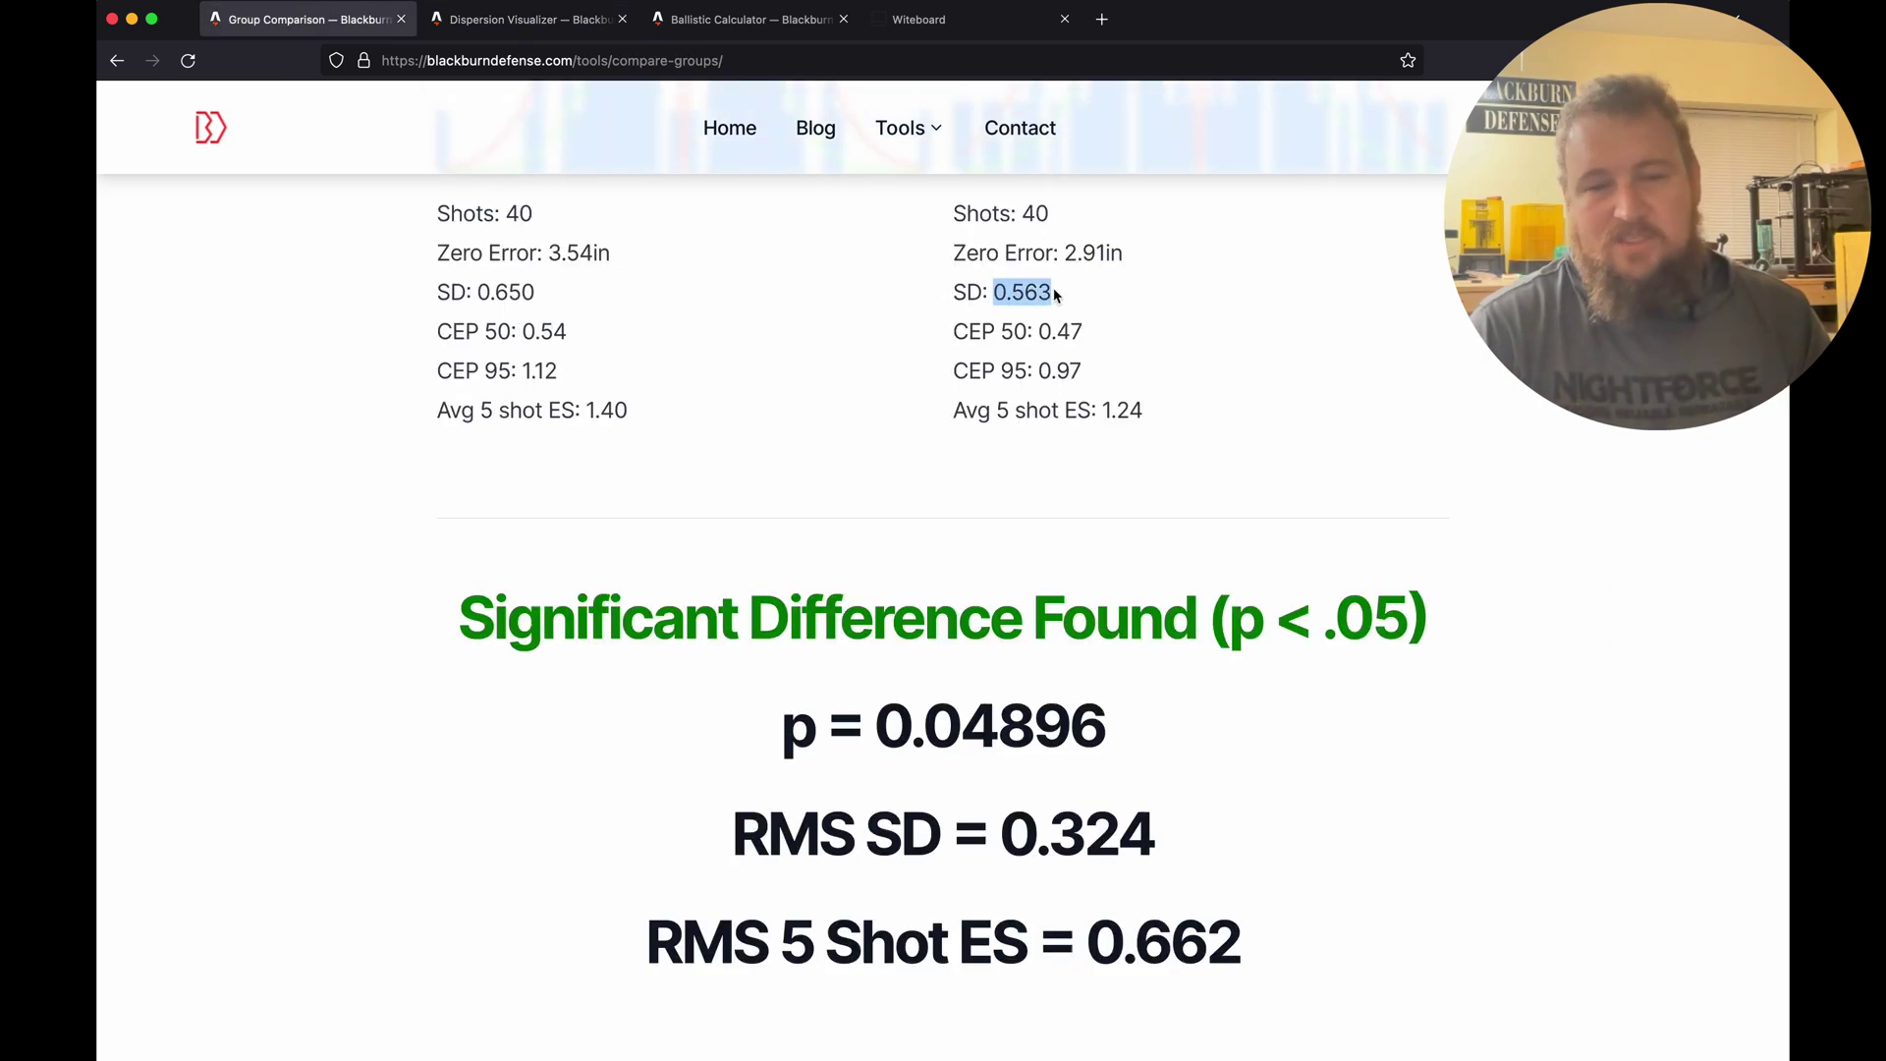
pyautogui.click(1174, 352)
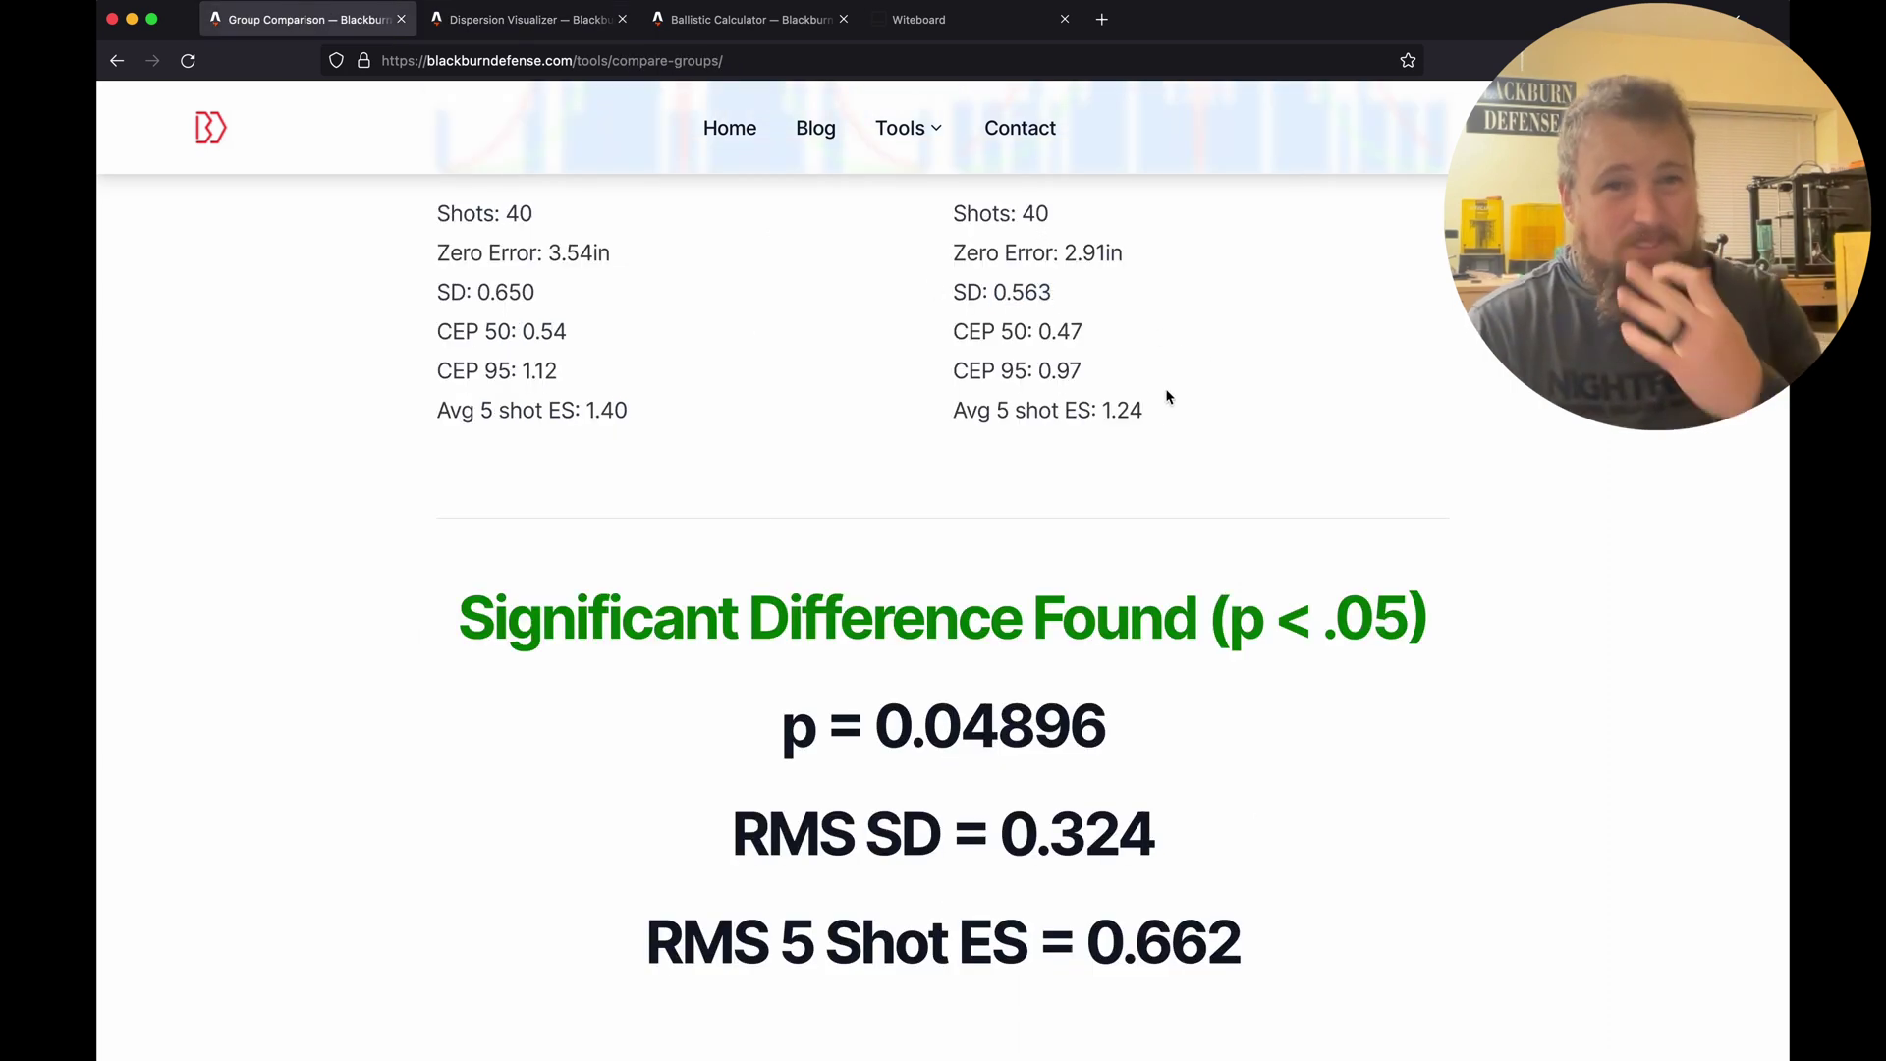
pyautogui.scroll(2, 1130, 378)
# - In the Dispersion Visualizer, set the SD of 50x Aiming Error to the RMS SD from Group Comparison, 0.324
pyautogui.click(531, 21)
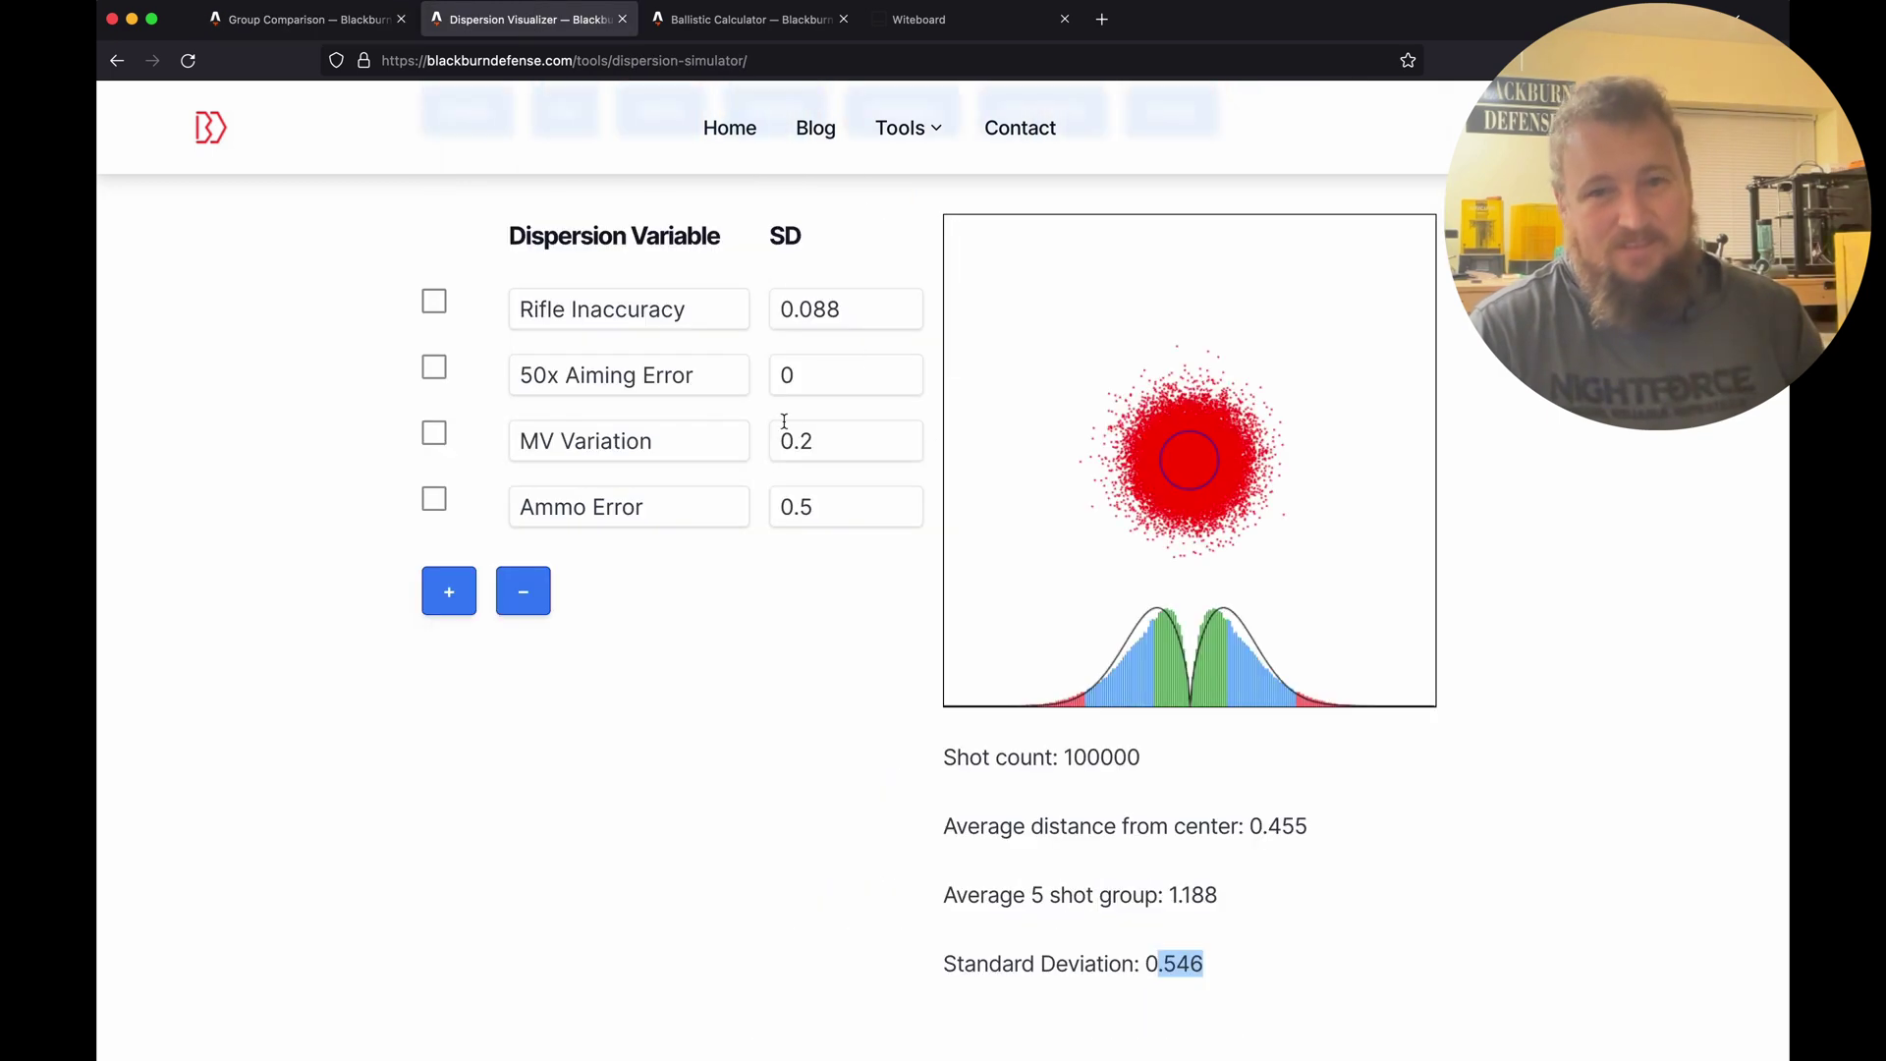
pyautogui.click(806, 375)
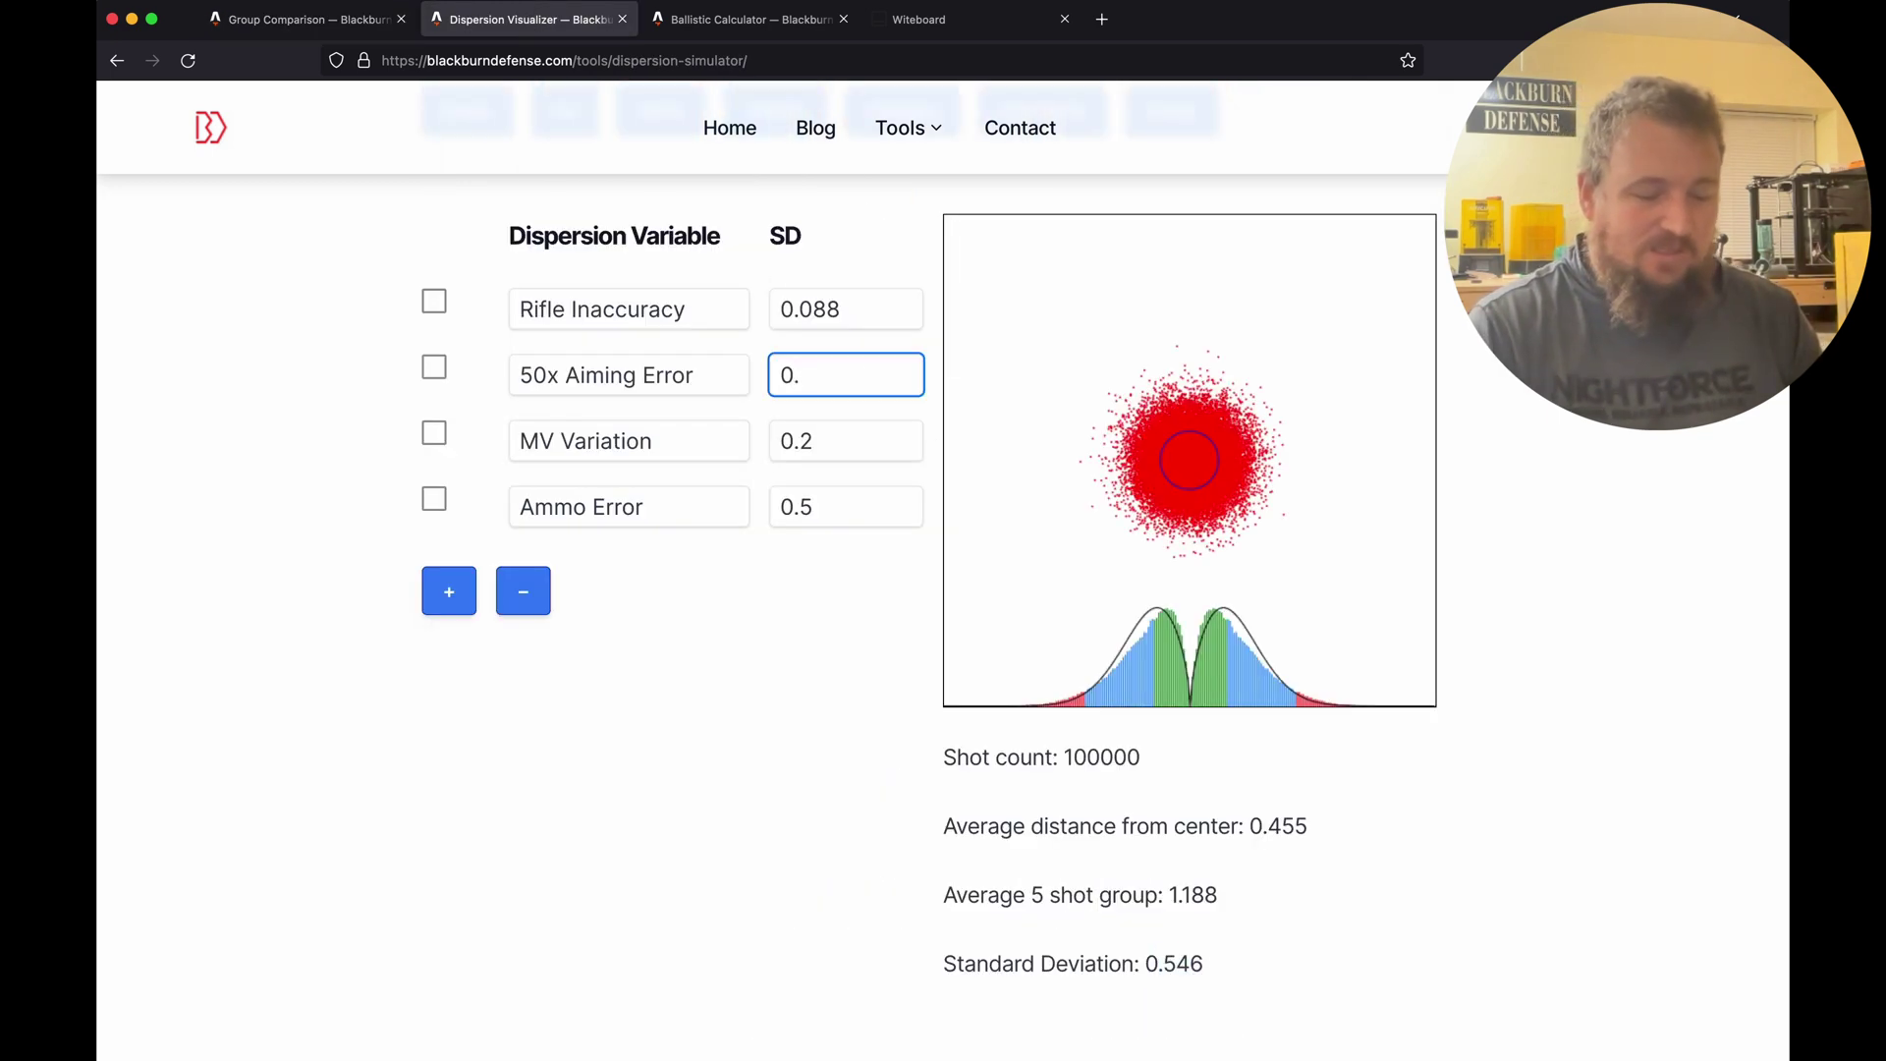
pyautogui.click(304, 19)
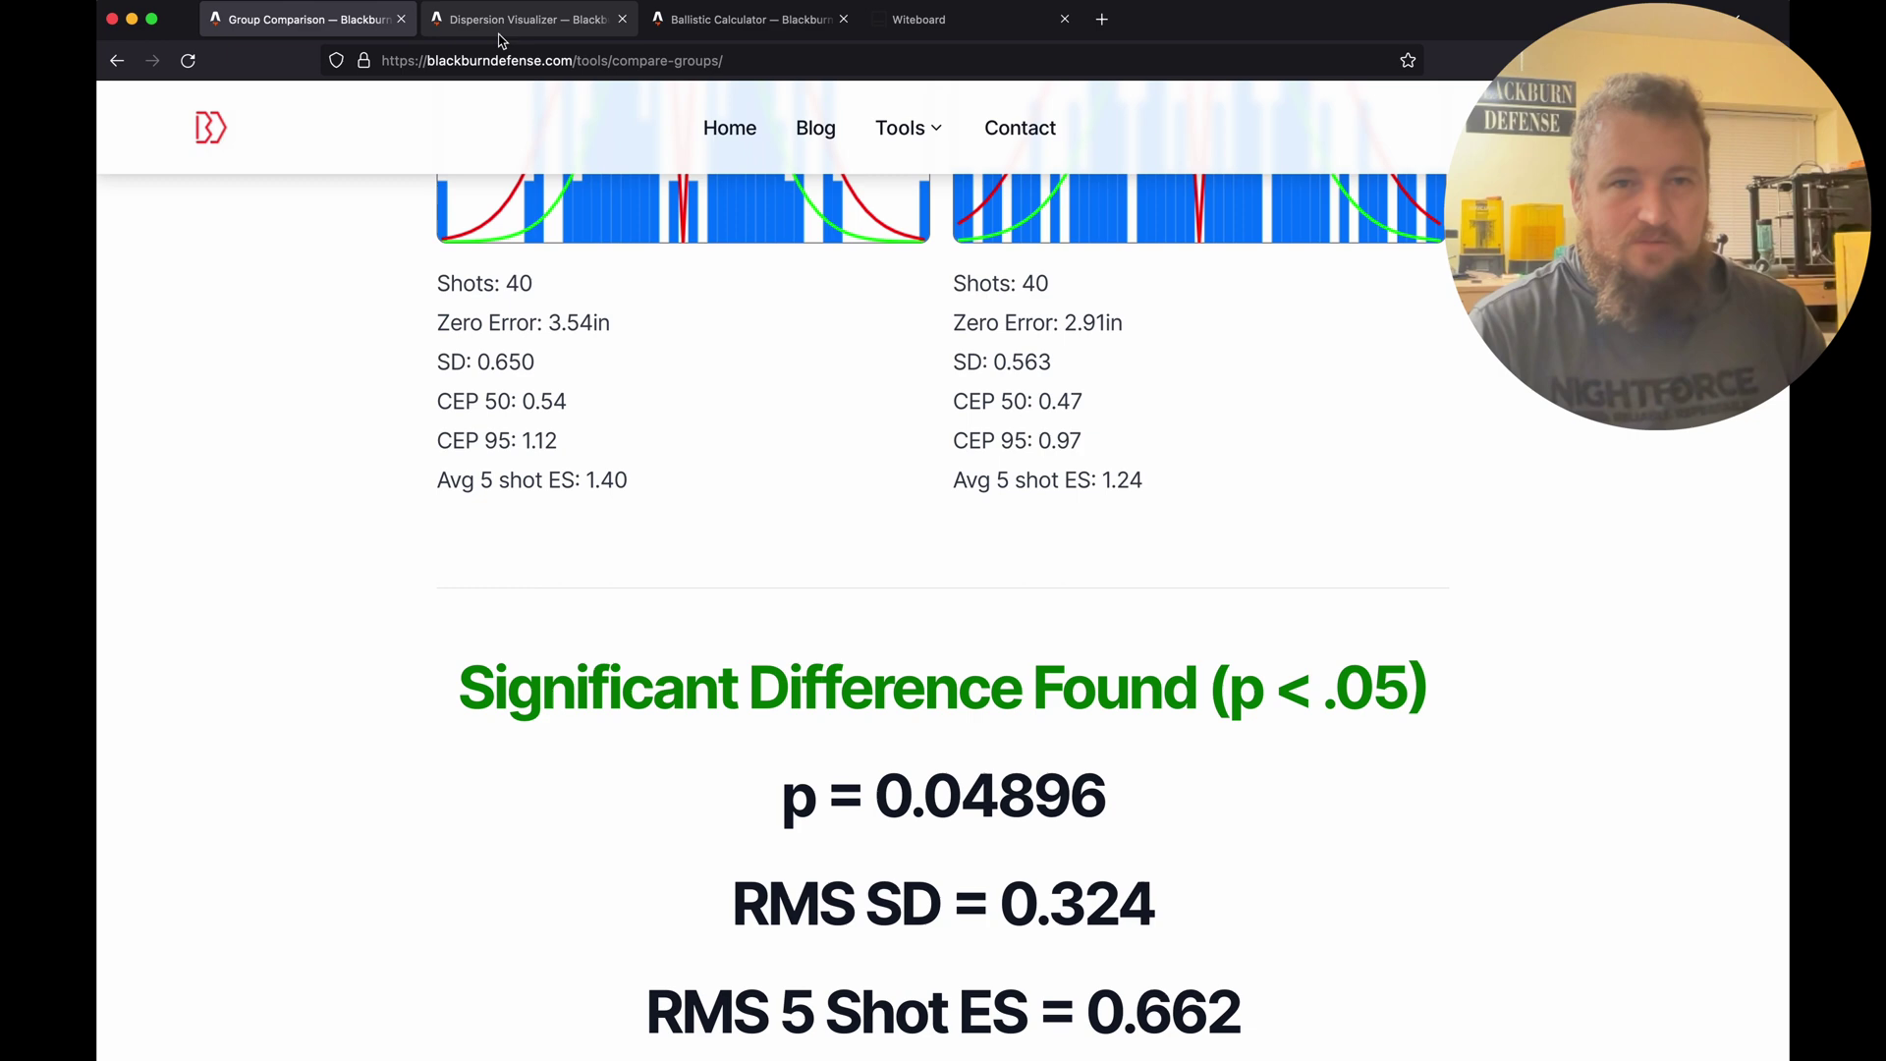
pyautogui.click(504, 32)
pyautogui.write('.')
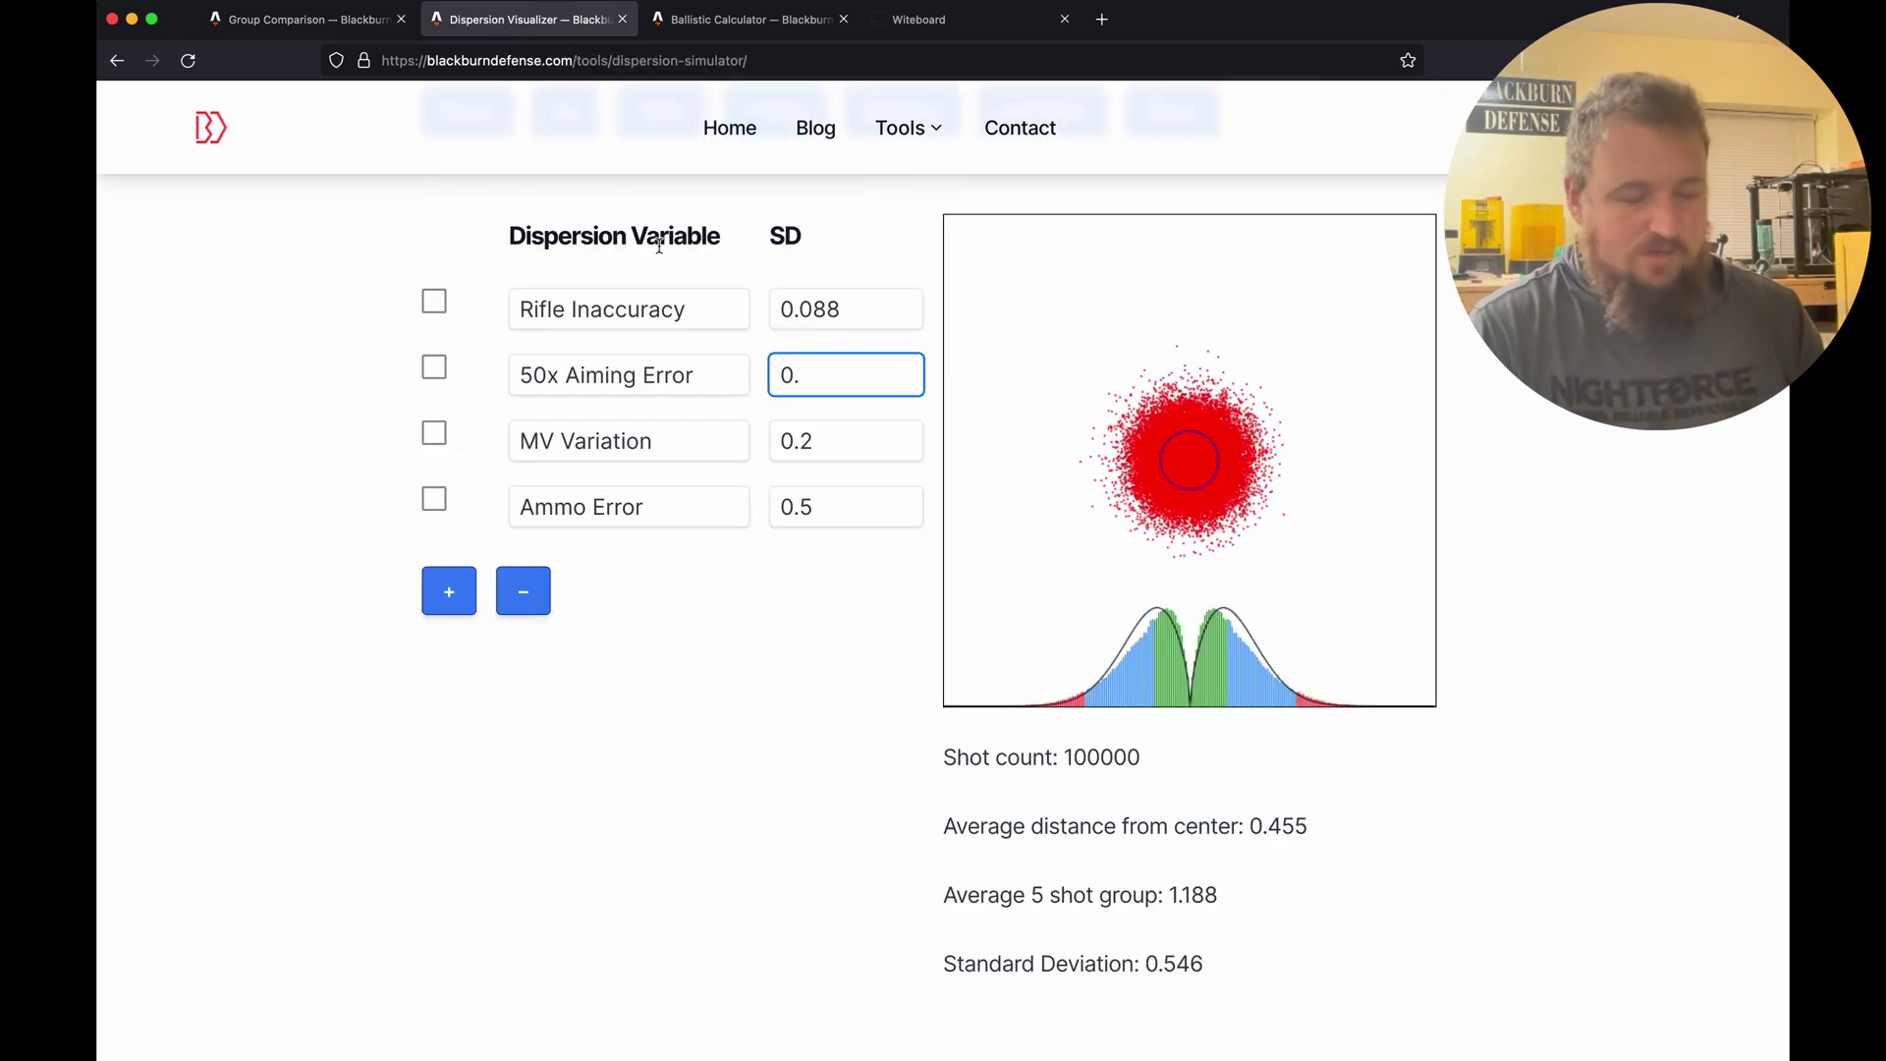
pyautogui.write('324')
pyautogui.click(1343, 778)
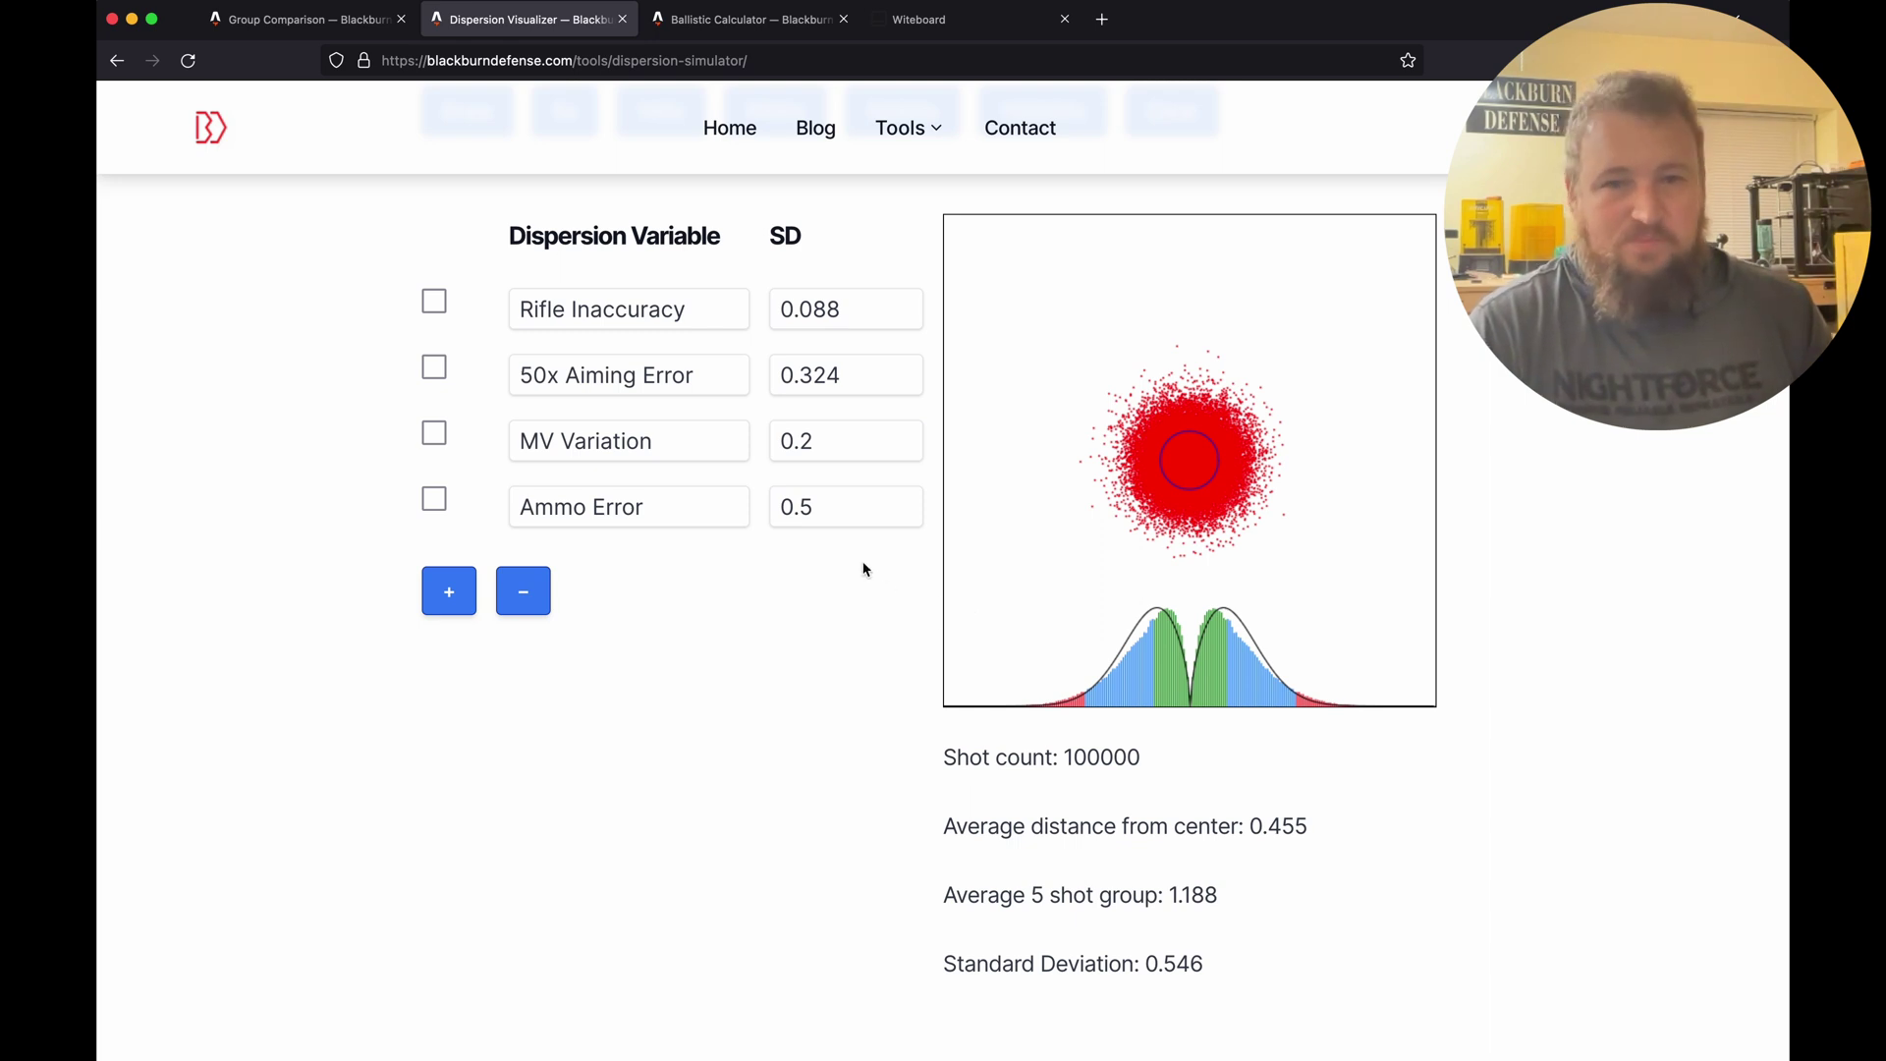
# - Compare the Ammo Error SD with the 50x Aiming Error SD in the dispersion variable list
pyautogui.doubleClick(850, 509)
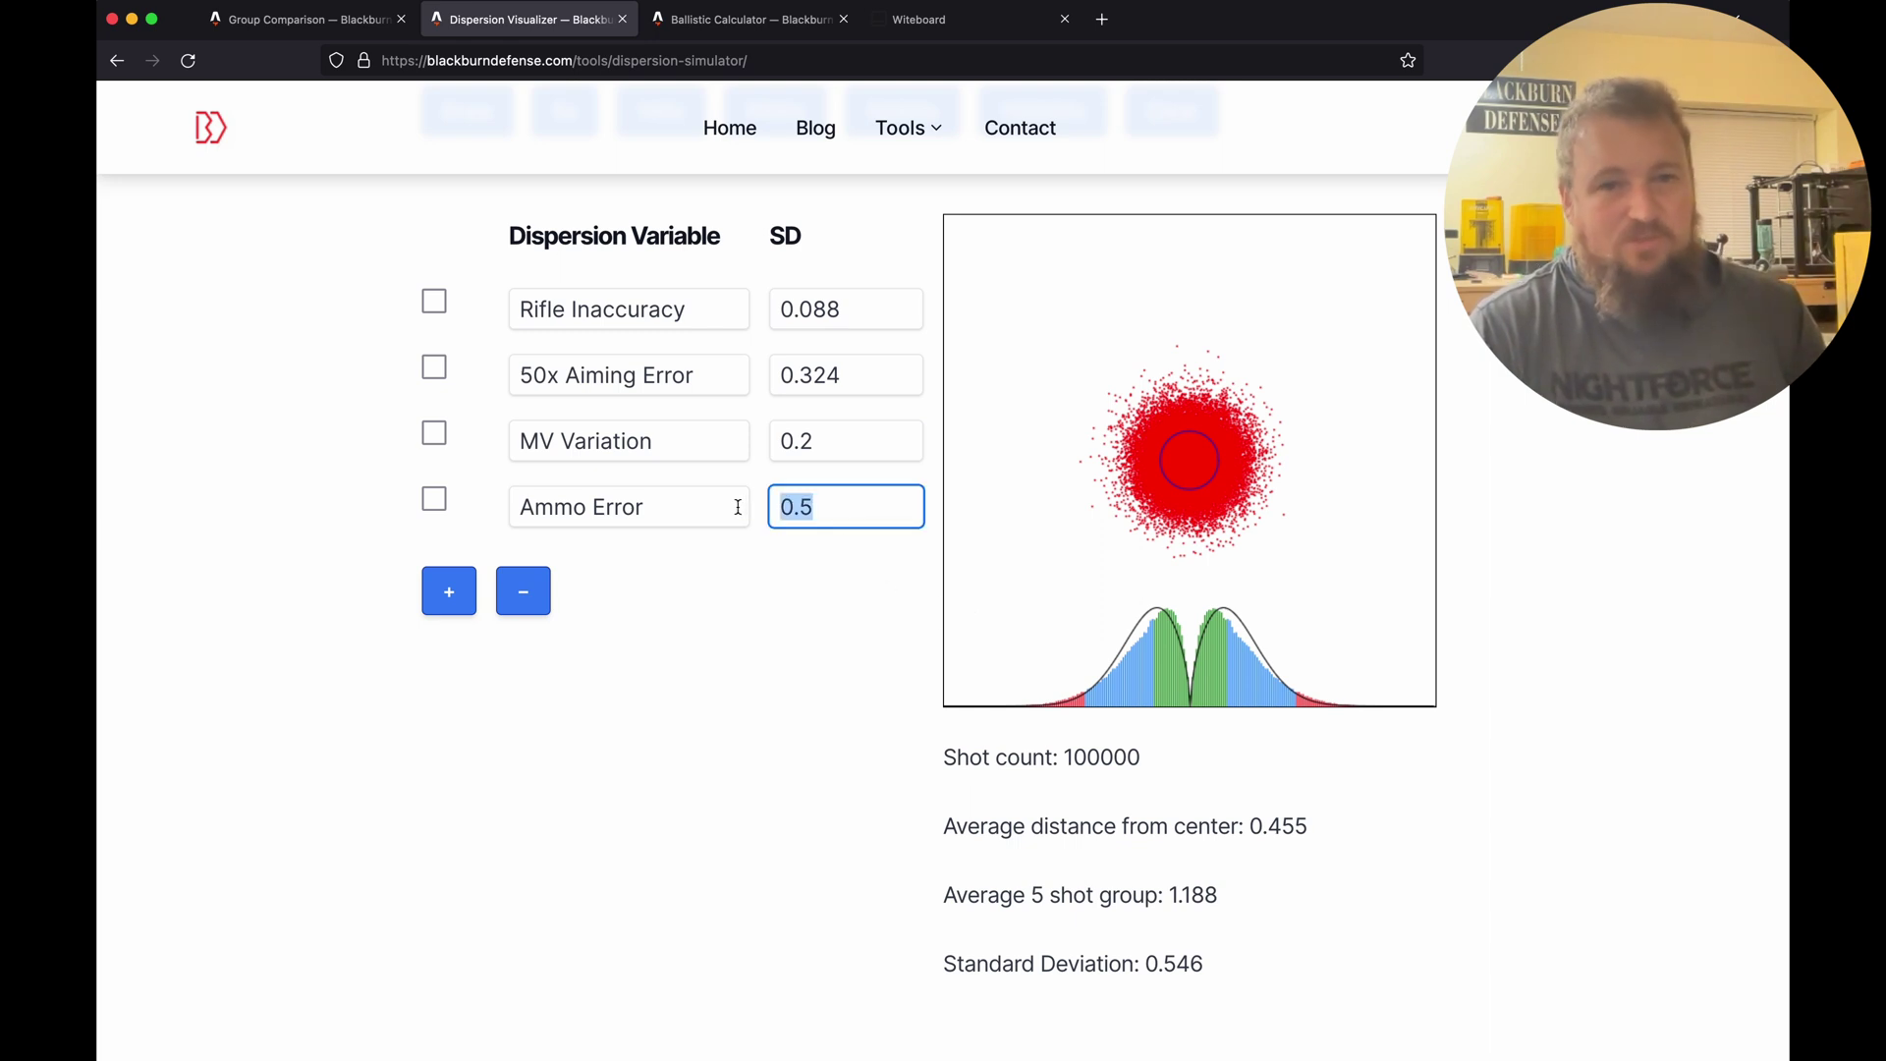
pyautogui.click(793, 606)
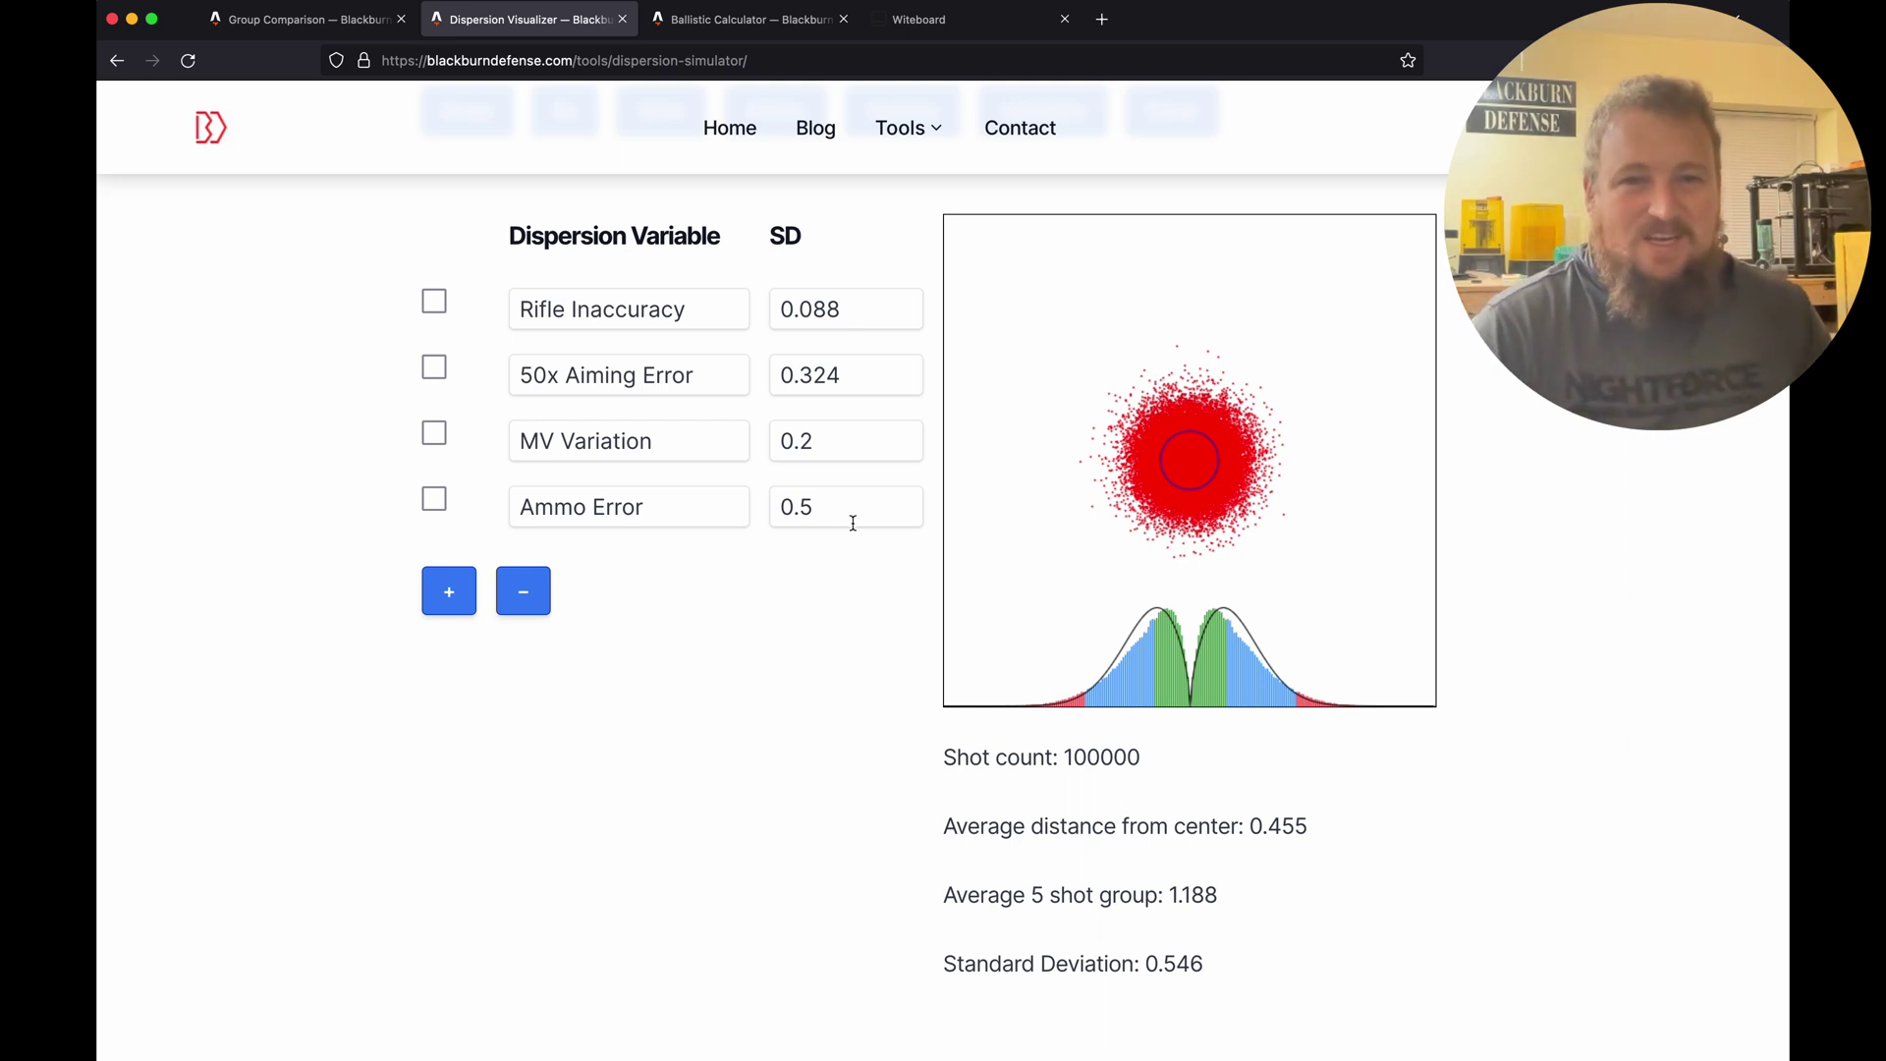
pyautogui.moveTo(855, 390); pyautogui.dragTo(720, 375)
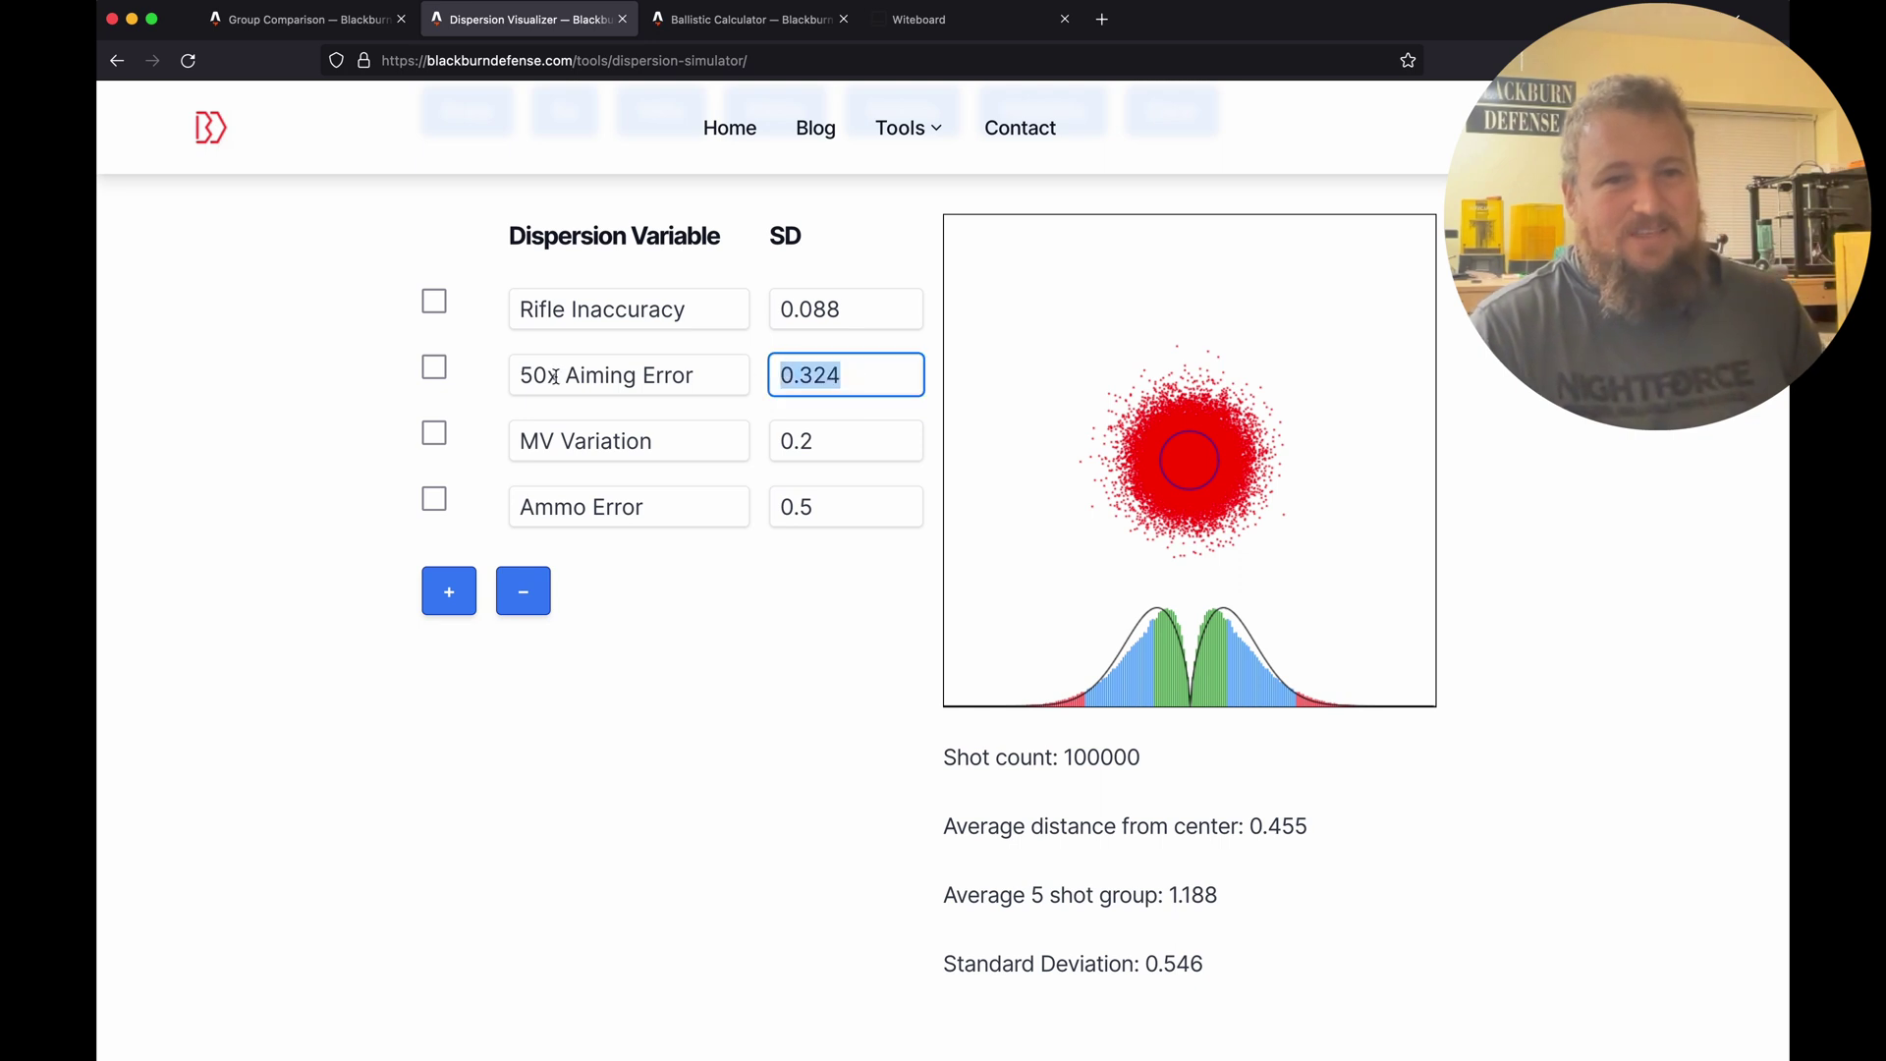
pyautogui.click(812, 564)
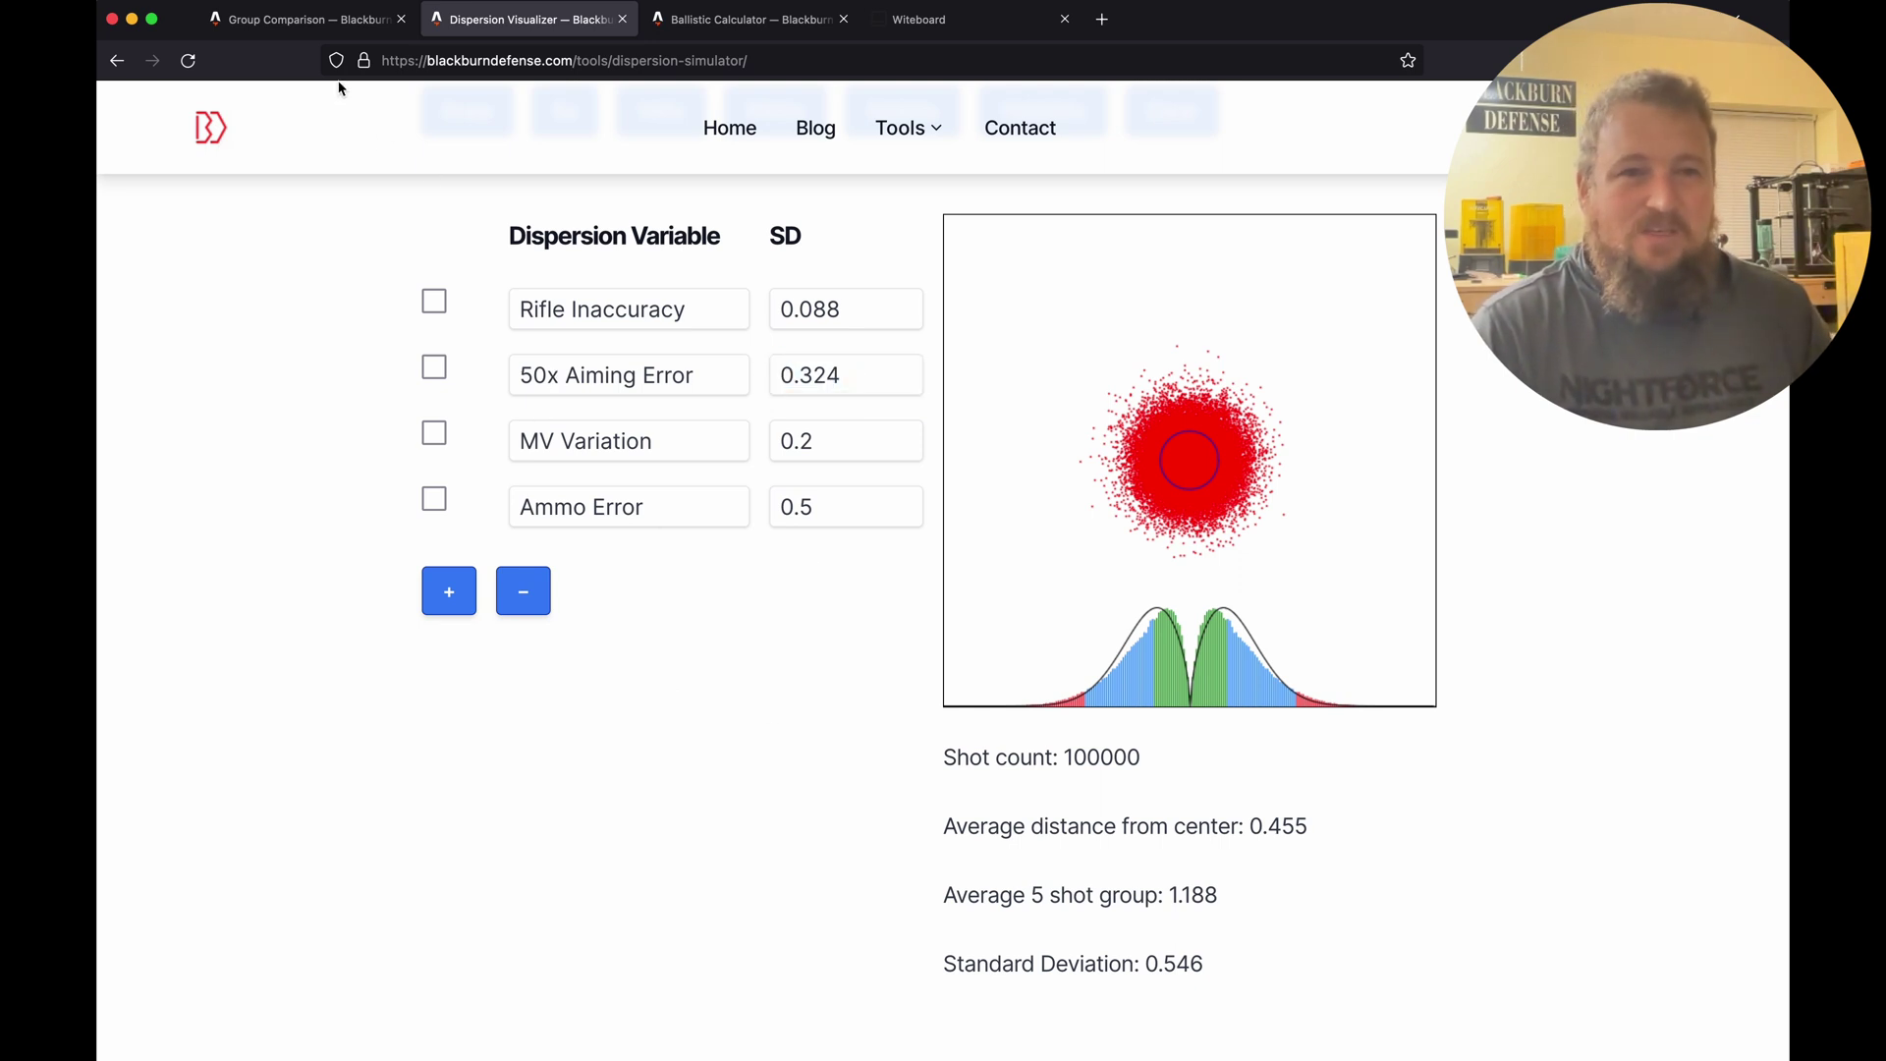
# - Examine the RMS 5 Shot ES in the Group Comparison results, and return to the Dispersion Visualizer
pyautogui.click(318, 22)
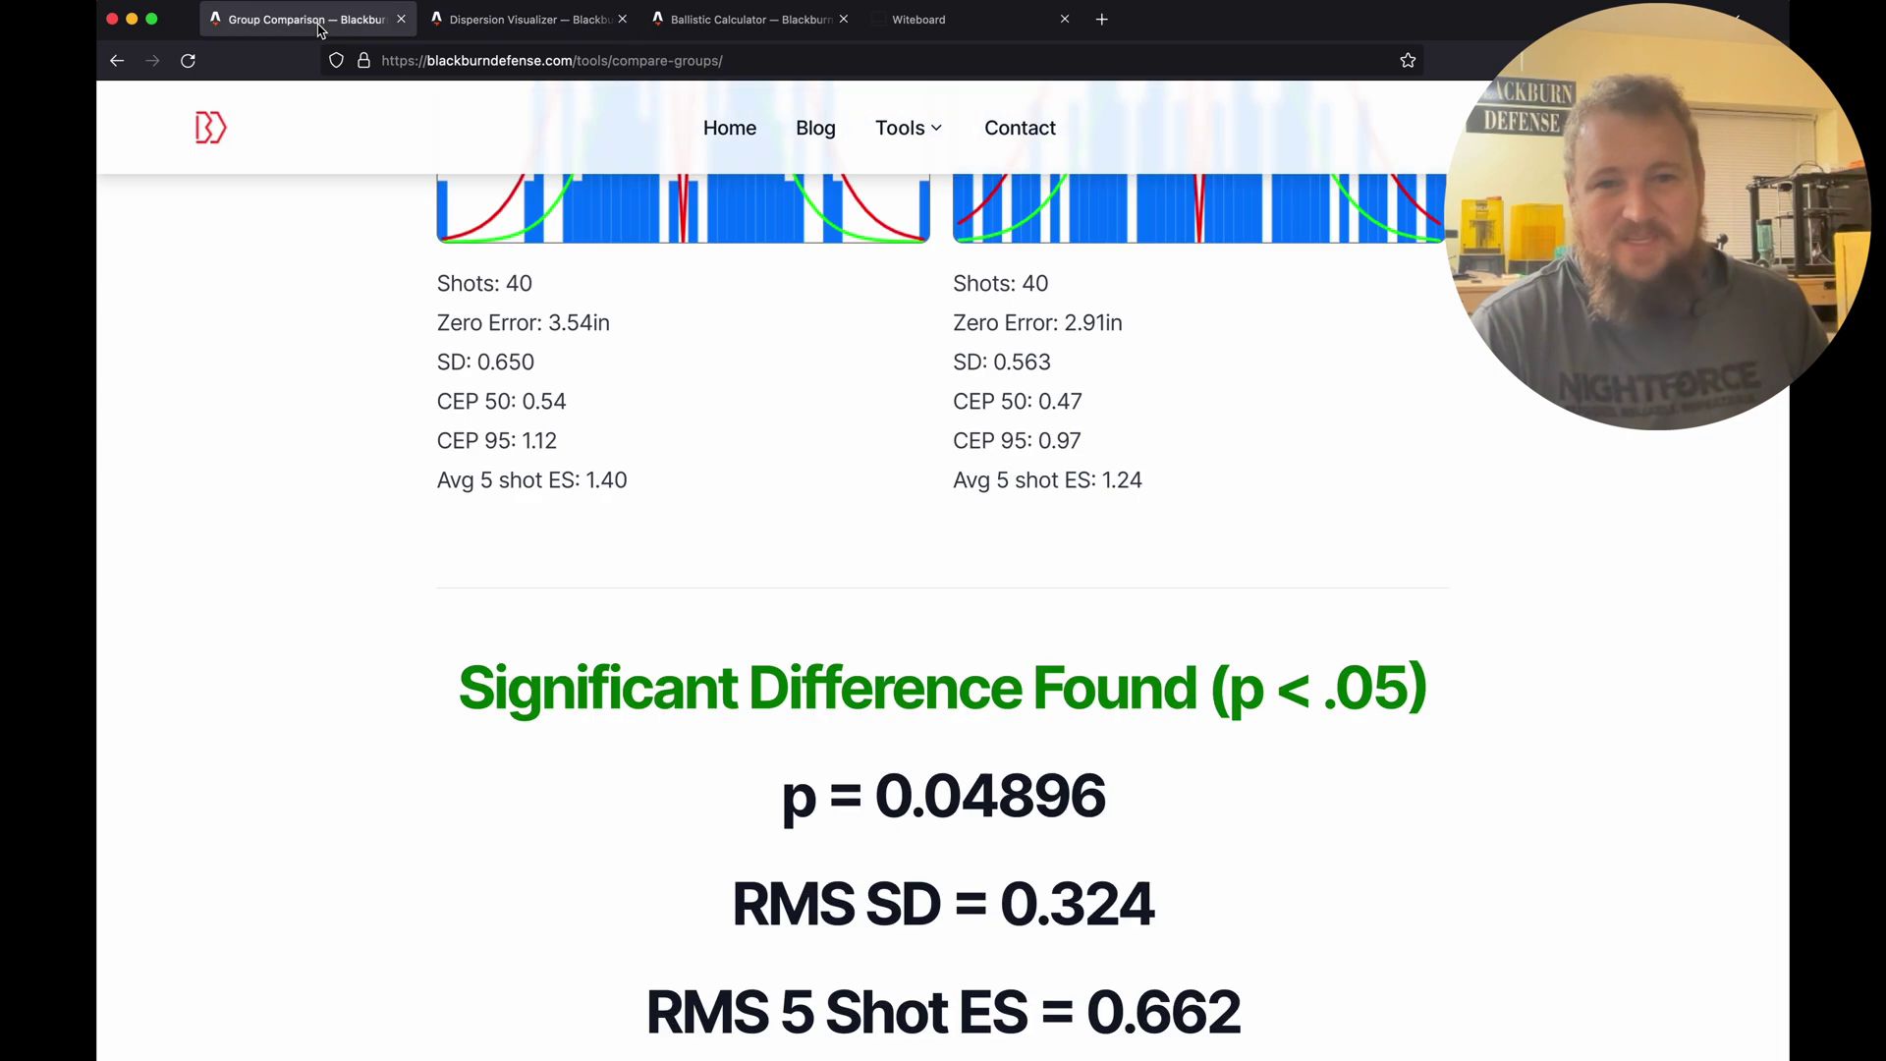
pyautogui.moveTo(1274, 937); pyautogui.dragTo(1080, 938)
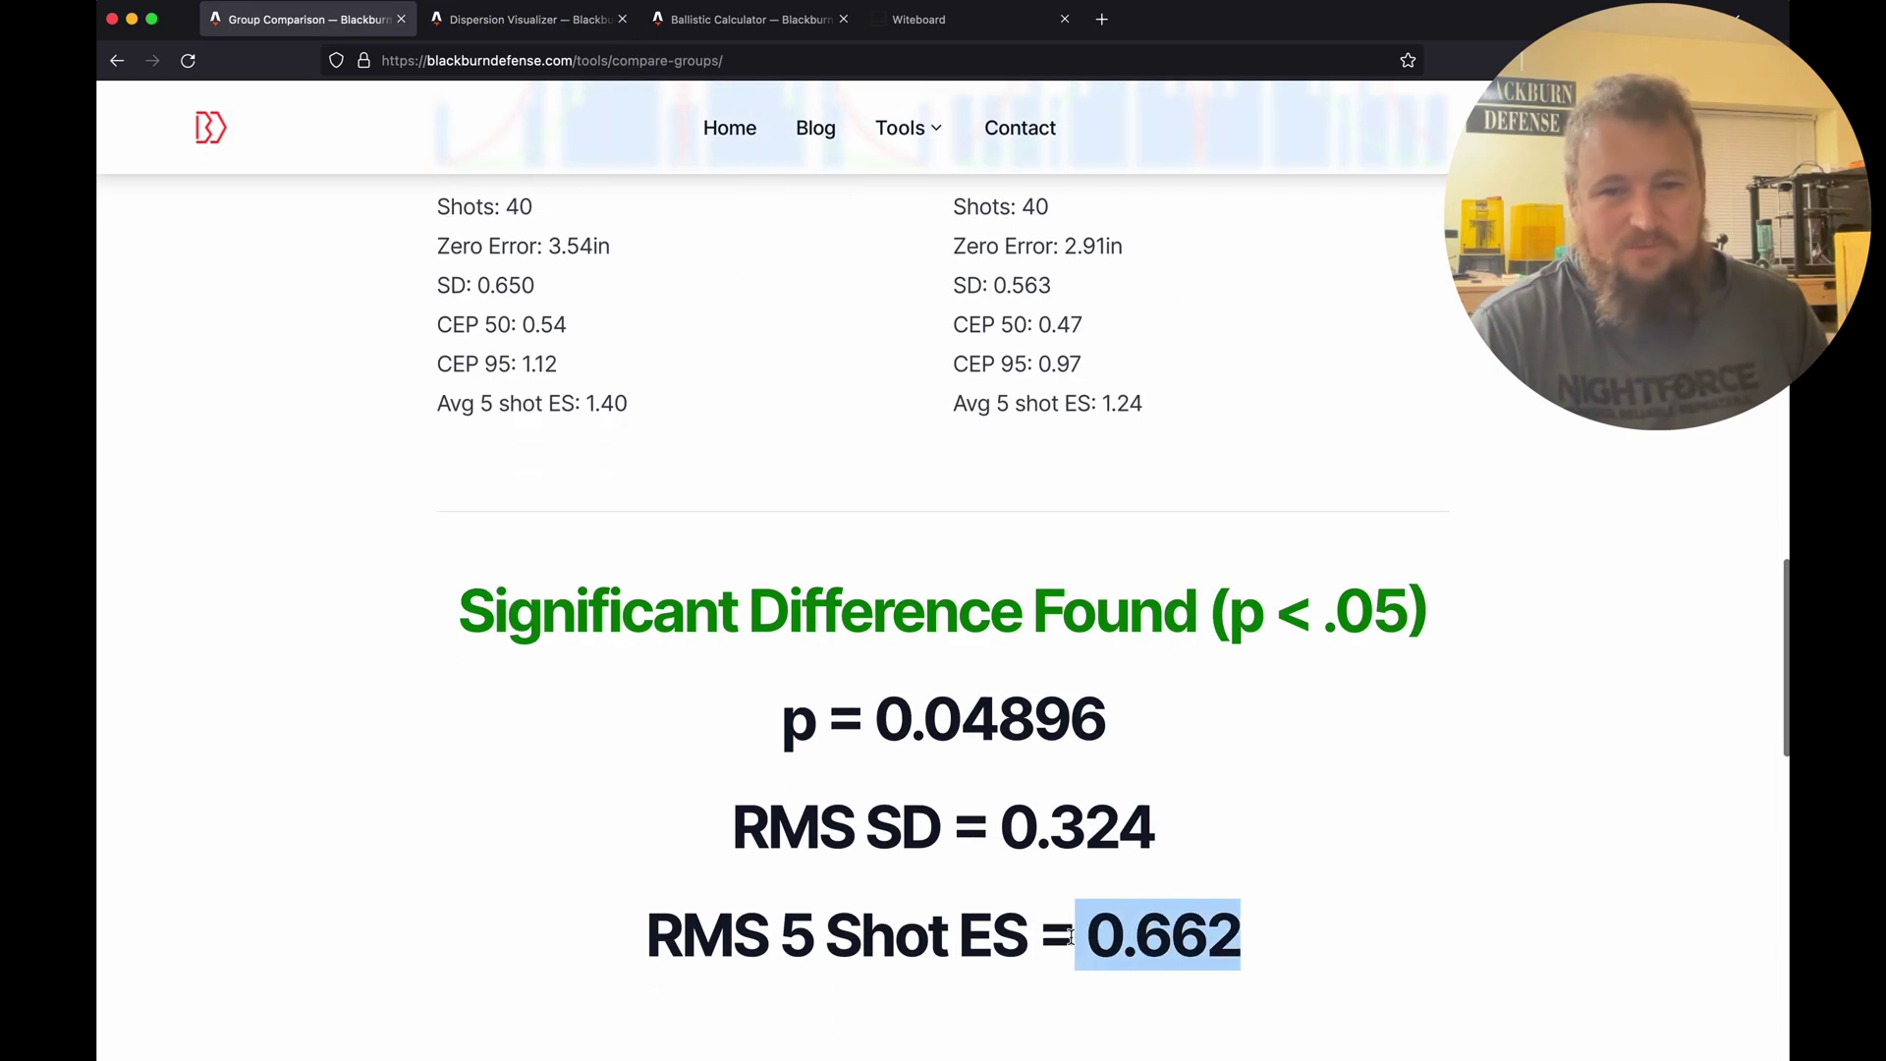
pyautogui.click(1172, 947)
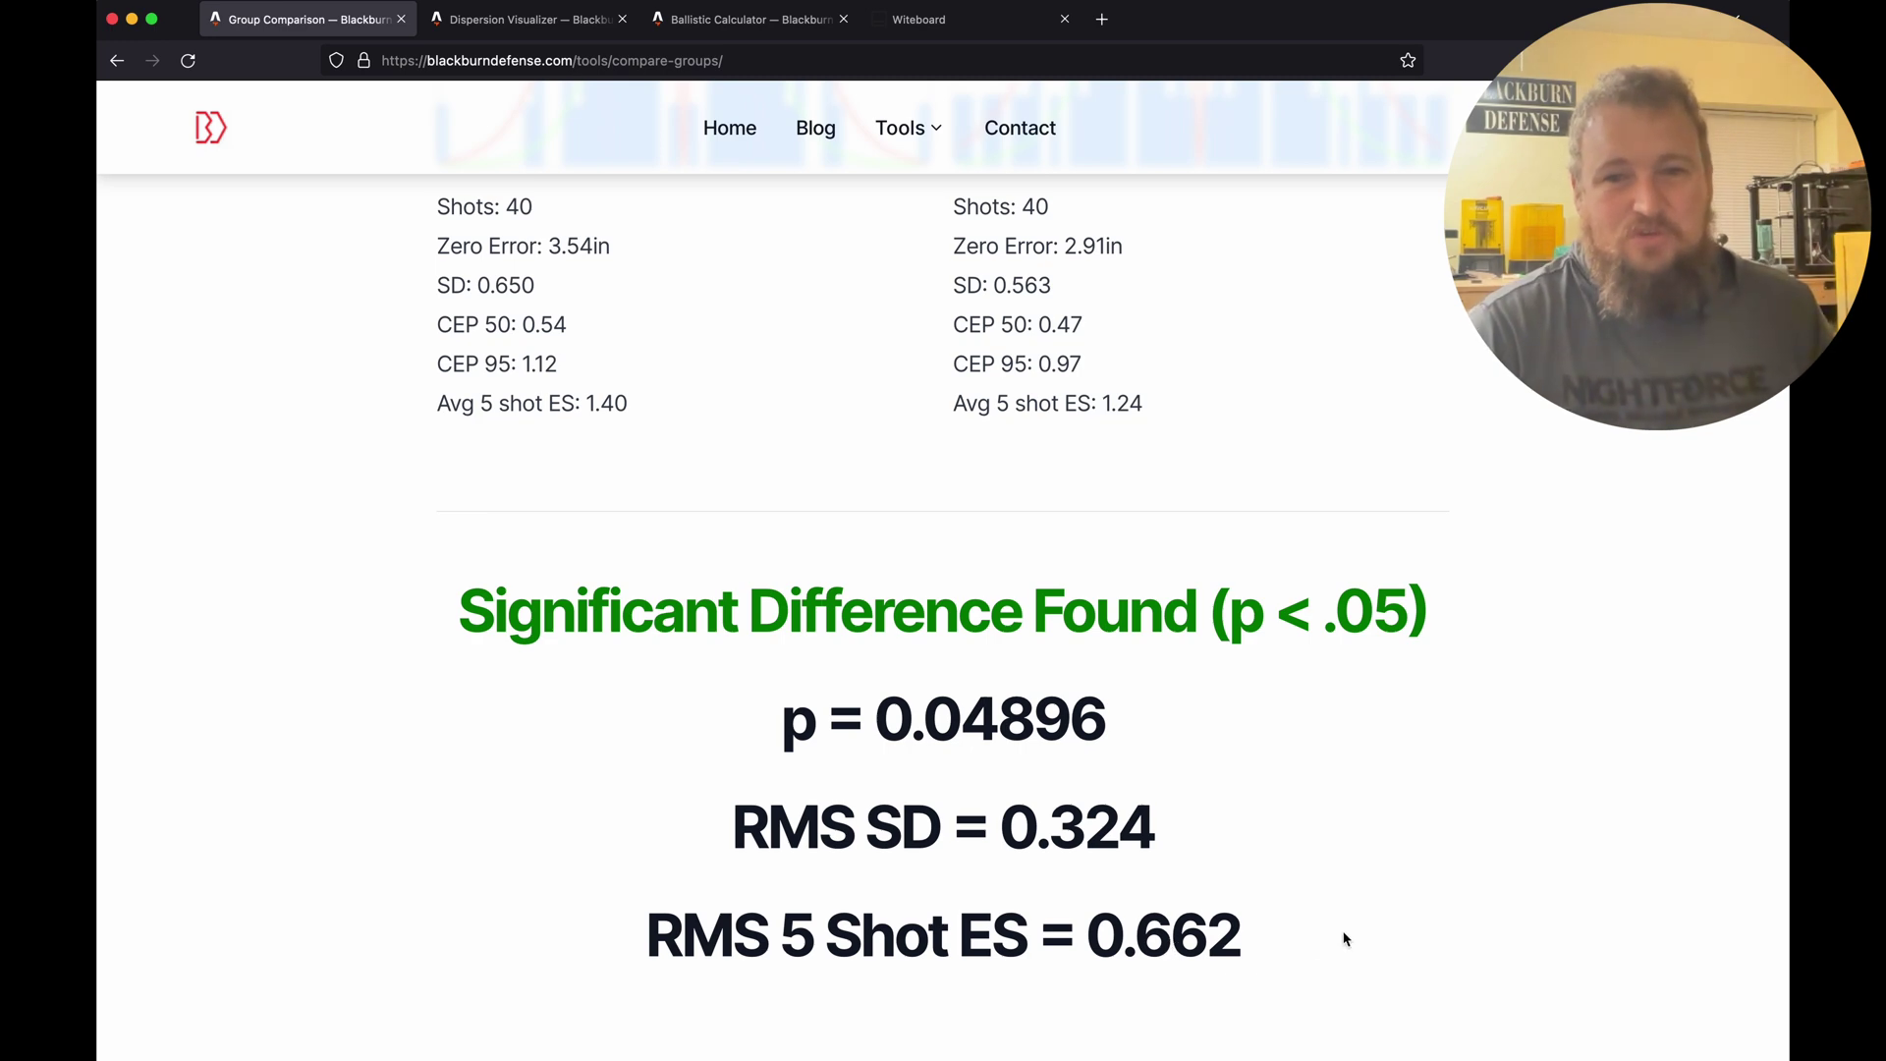
pyautogui.moveTo(1345, 938); pyautogui.dragTo(593, 931)
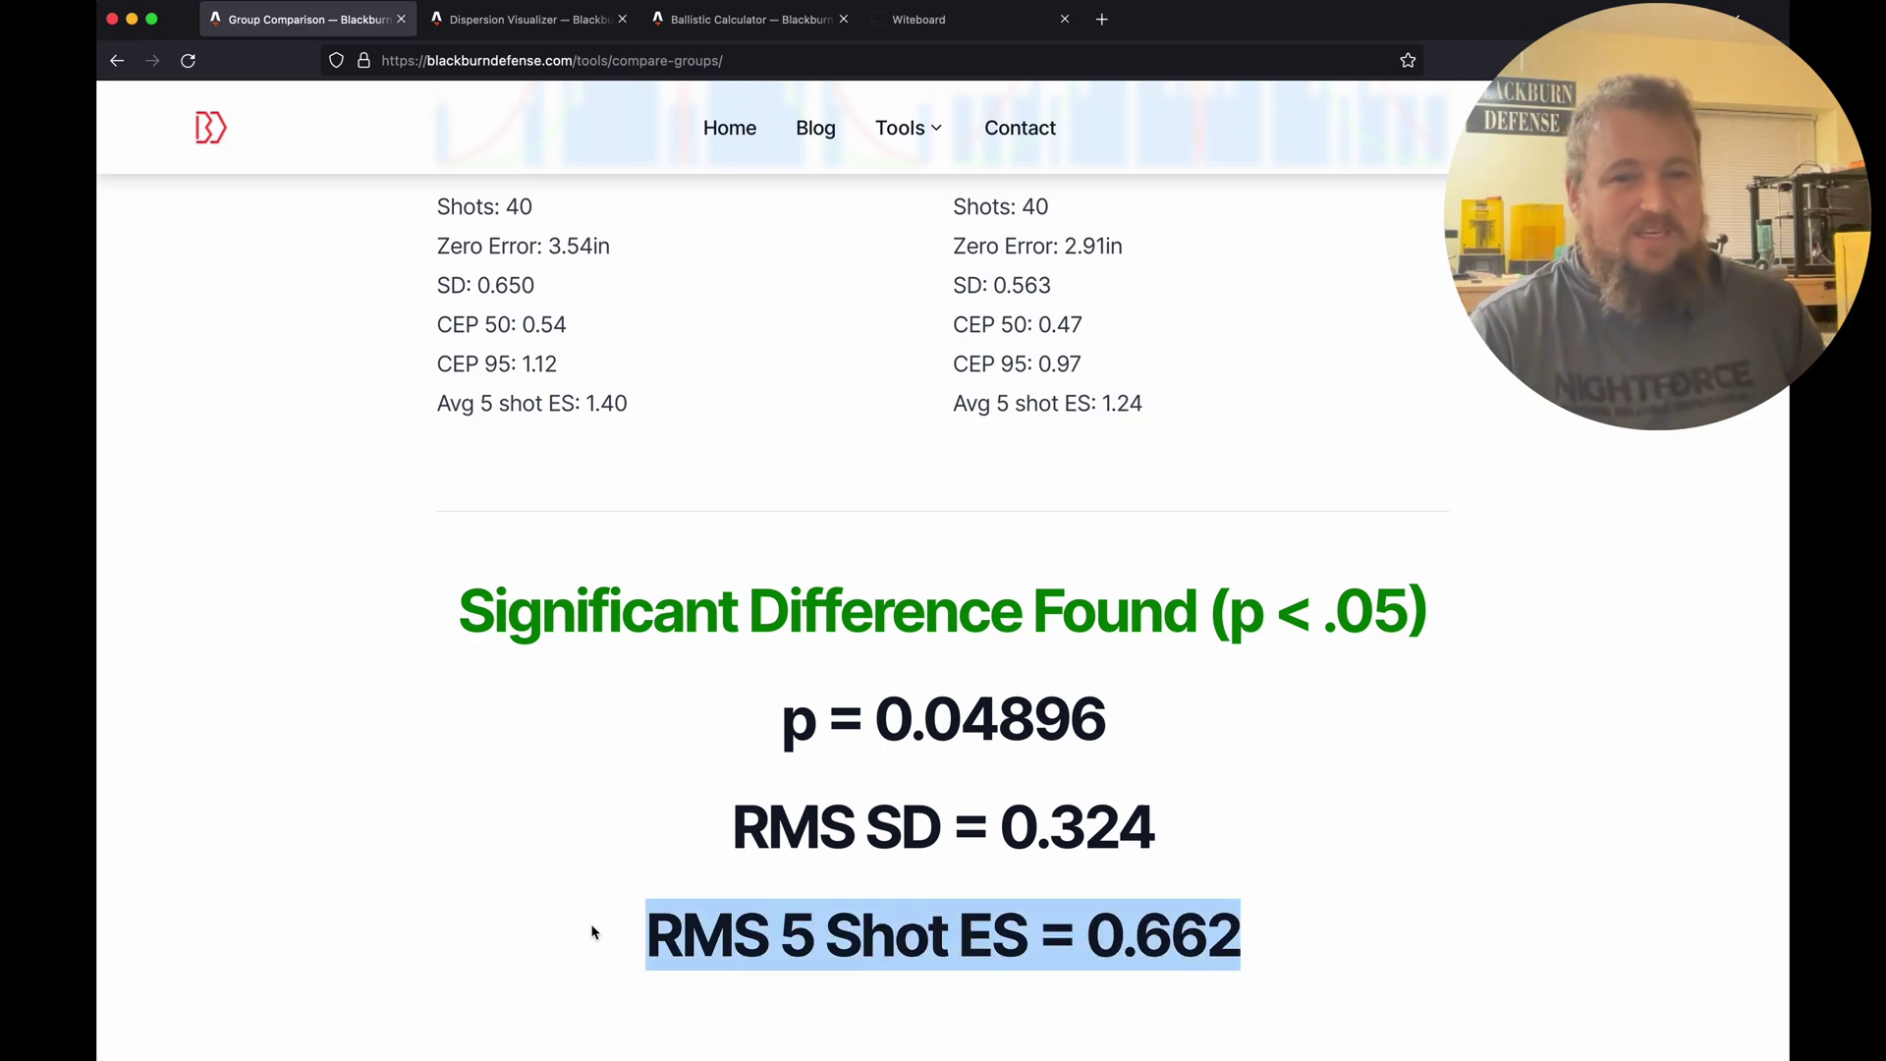
pyautogui.click(589, 931)
pyautogui.click(480, 16)
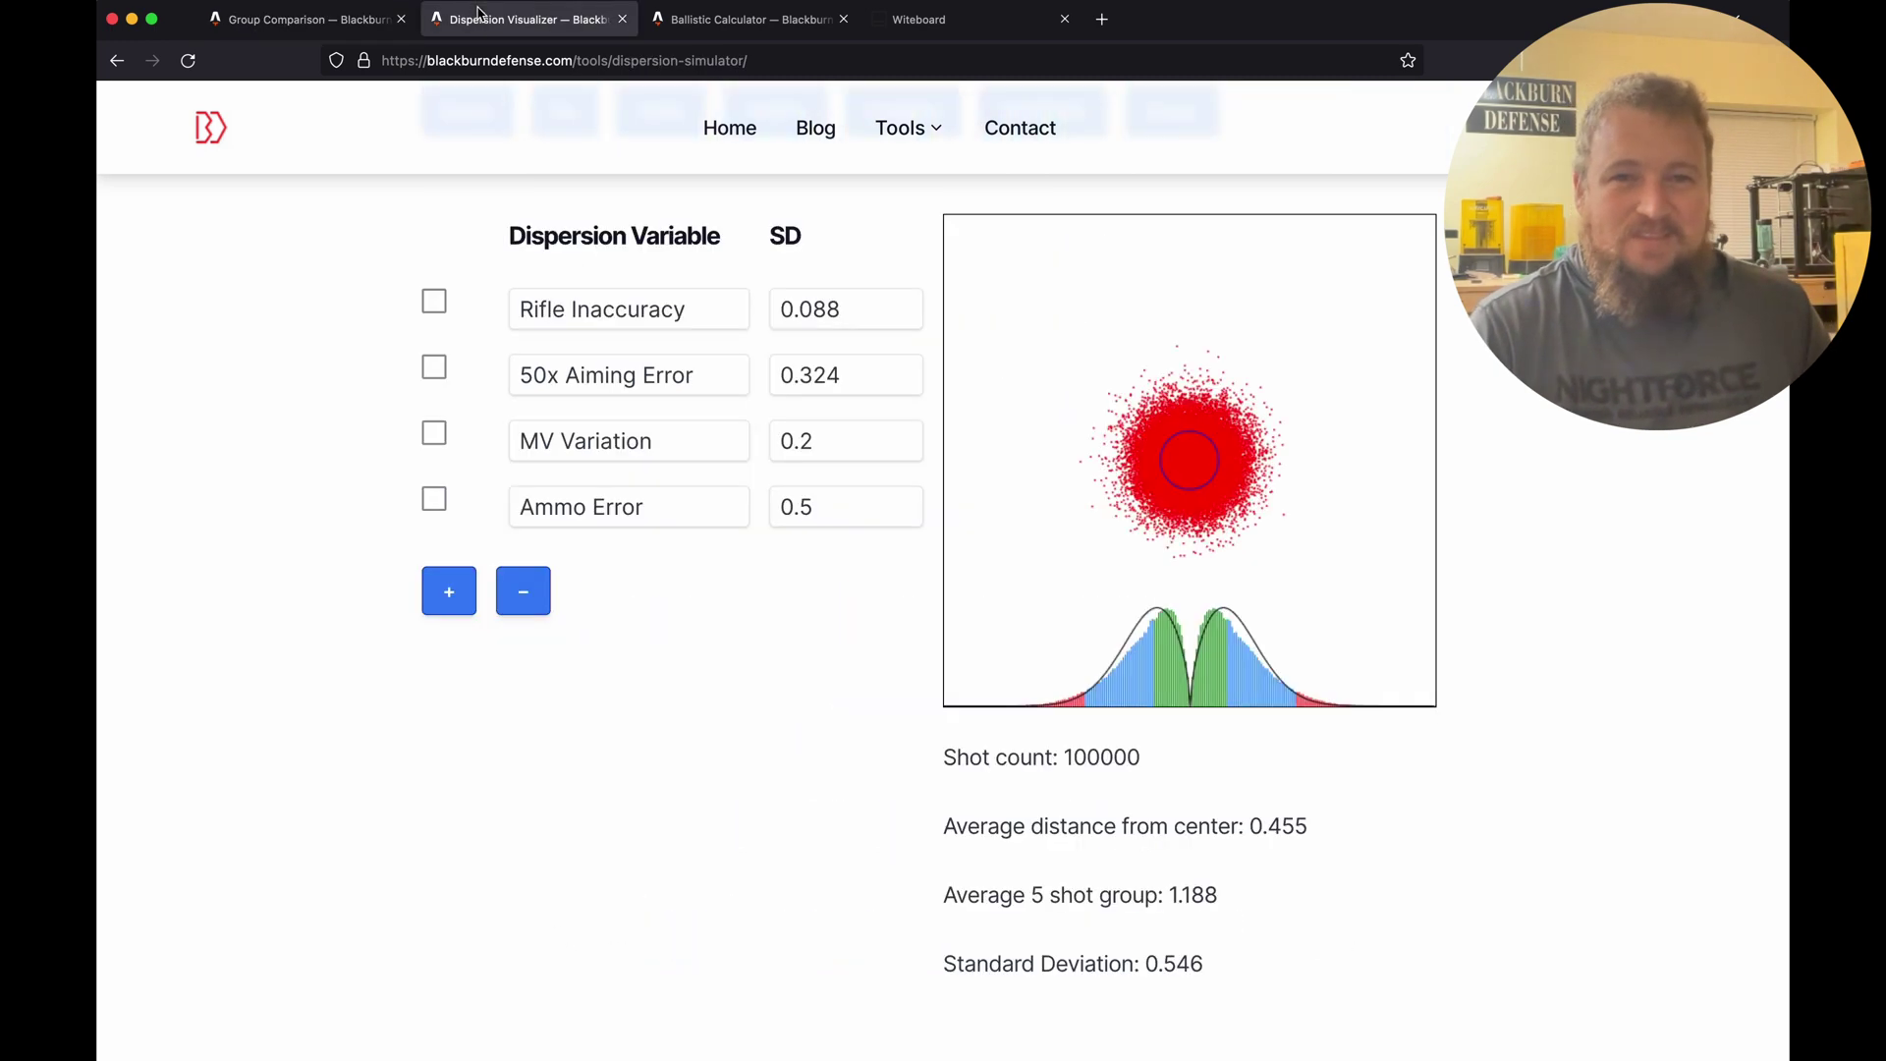